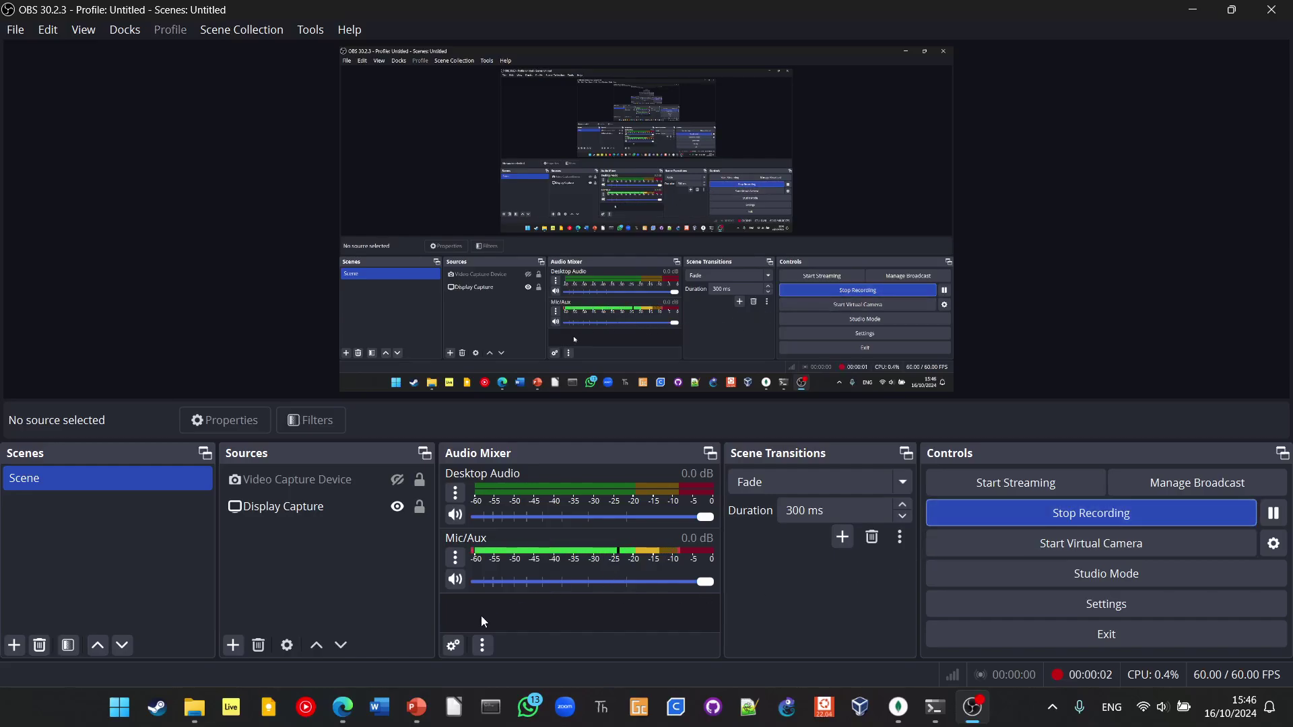
- Bring the JupyterLab pymongo notebook to the front from the Edge taskbar icon
click(334, 711)
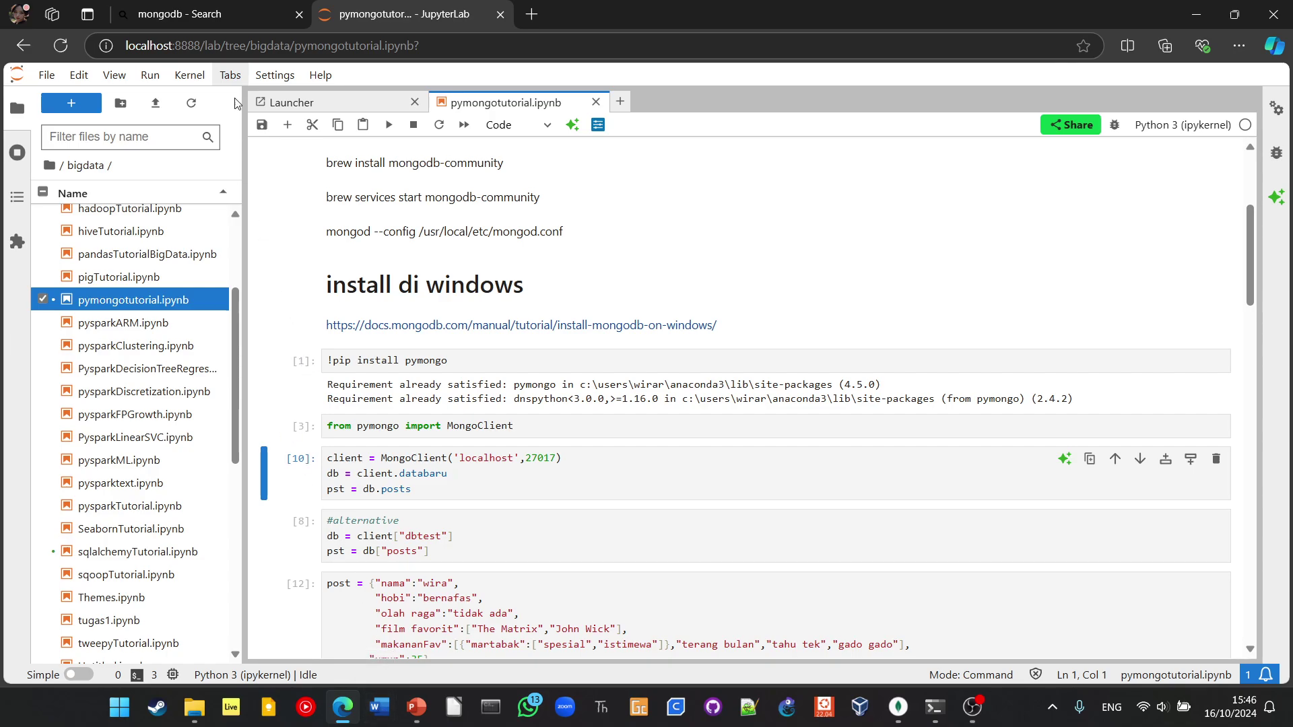
- Switch back to the 'mongodb - Search' Bing results tab
click(220, 14)
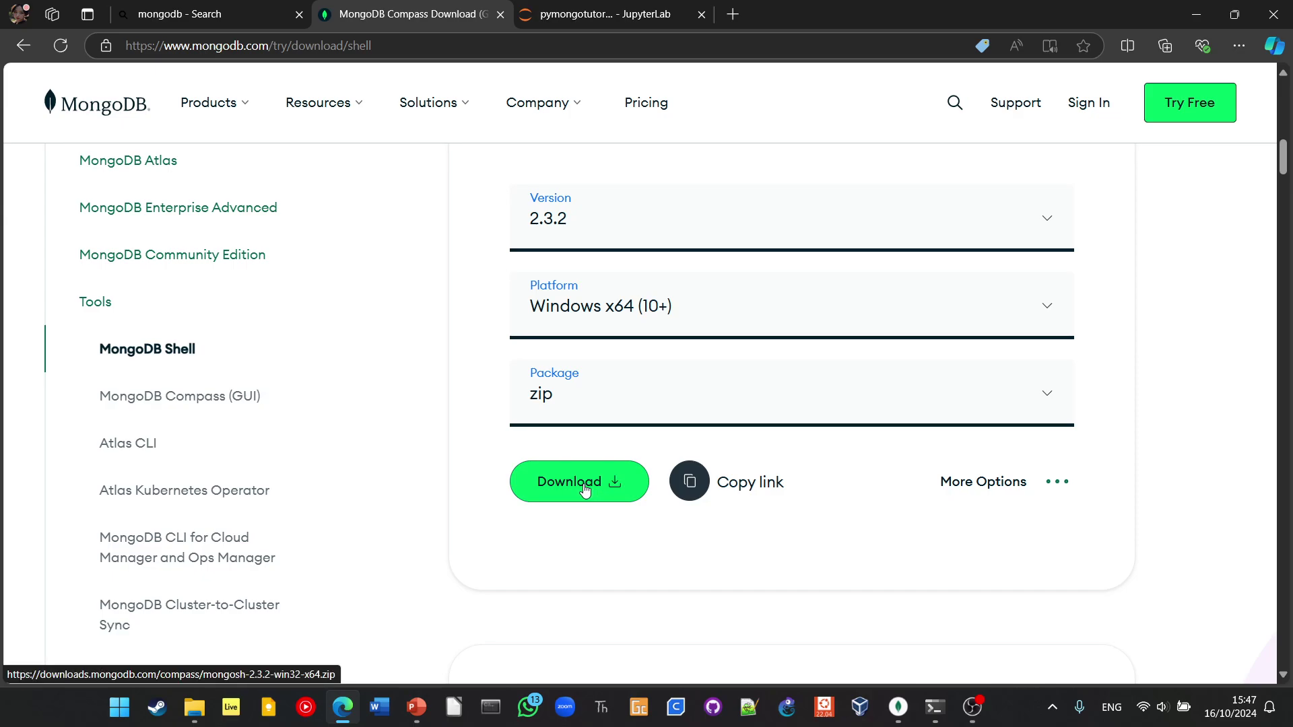
scroll(585, 492, up, 3)
scroll(584, 491, up, 3)
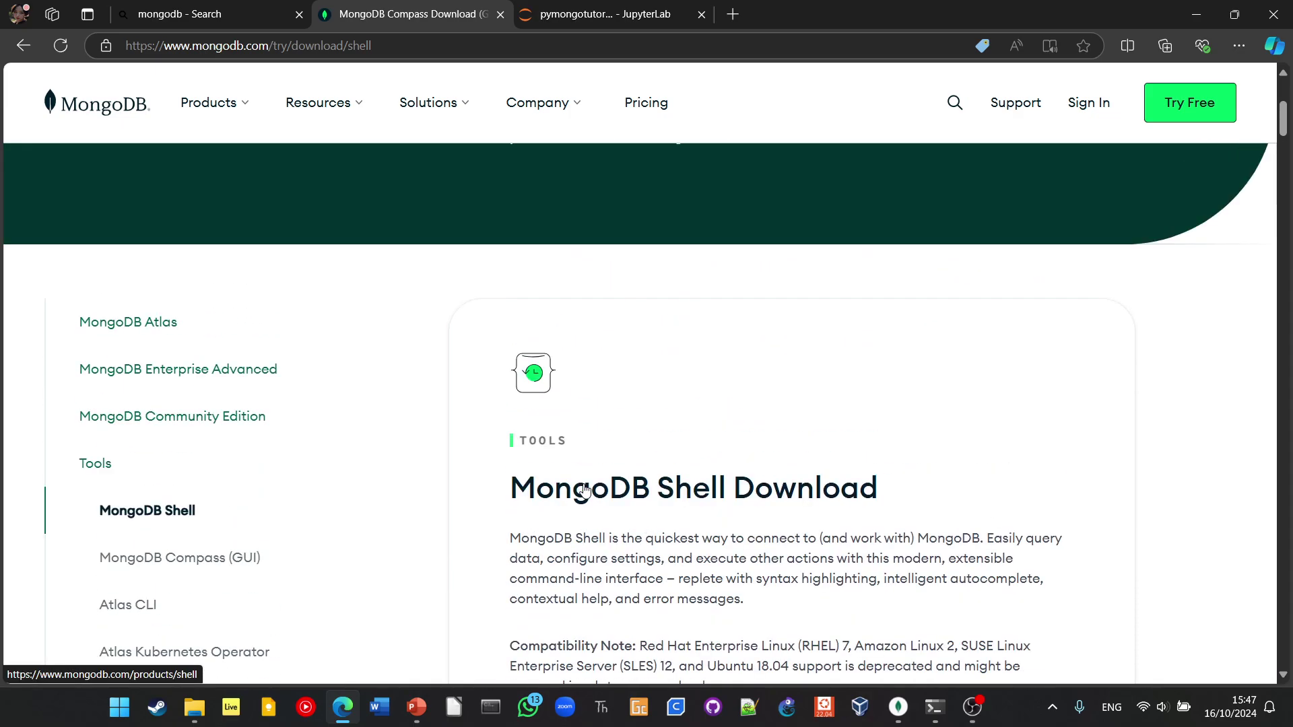
- Close the MongoDB Shell page and search Bing for 'mongodb community'
click(23, 46)
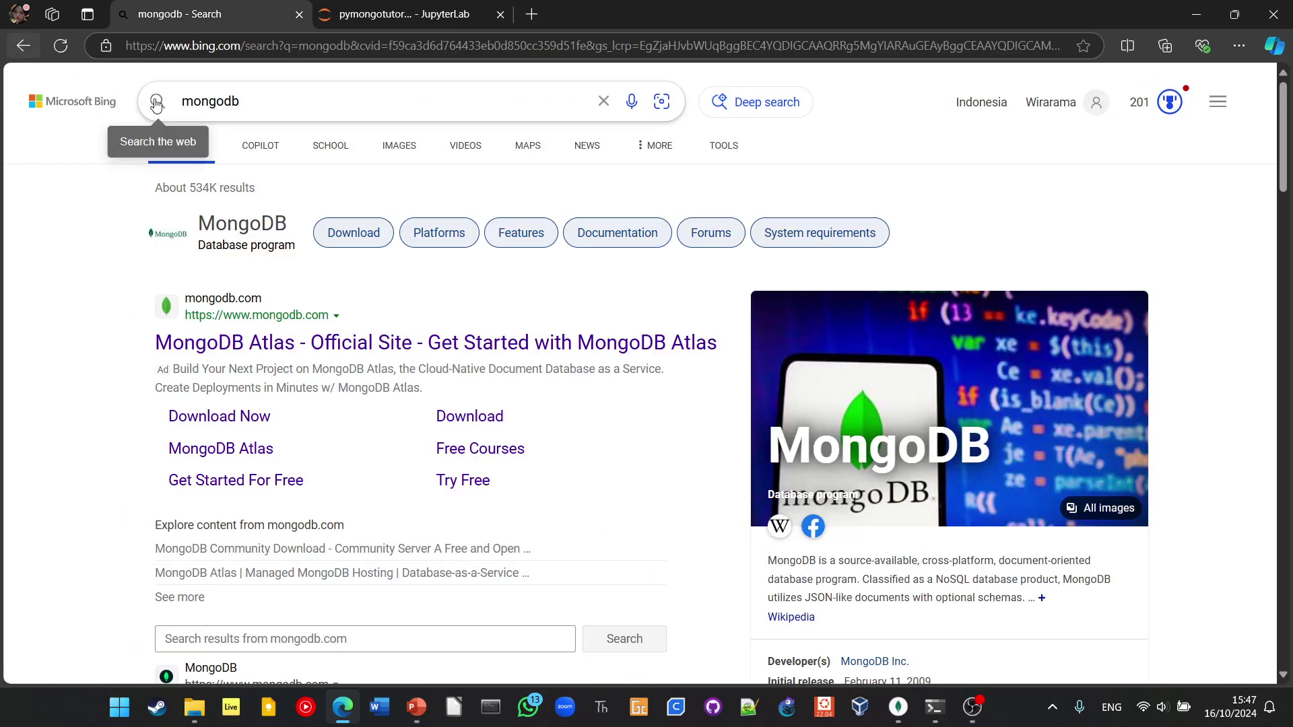
click(290, 115)
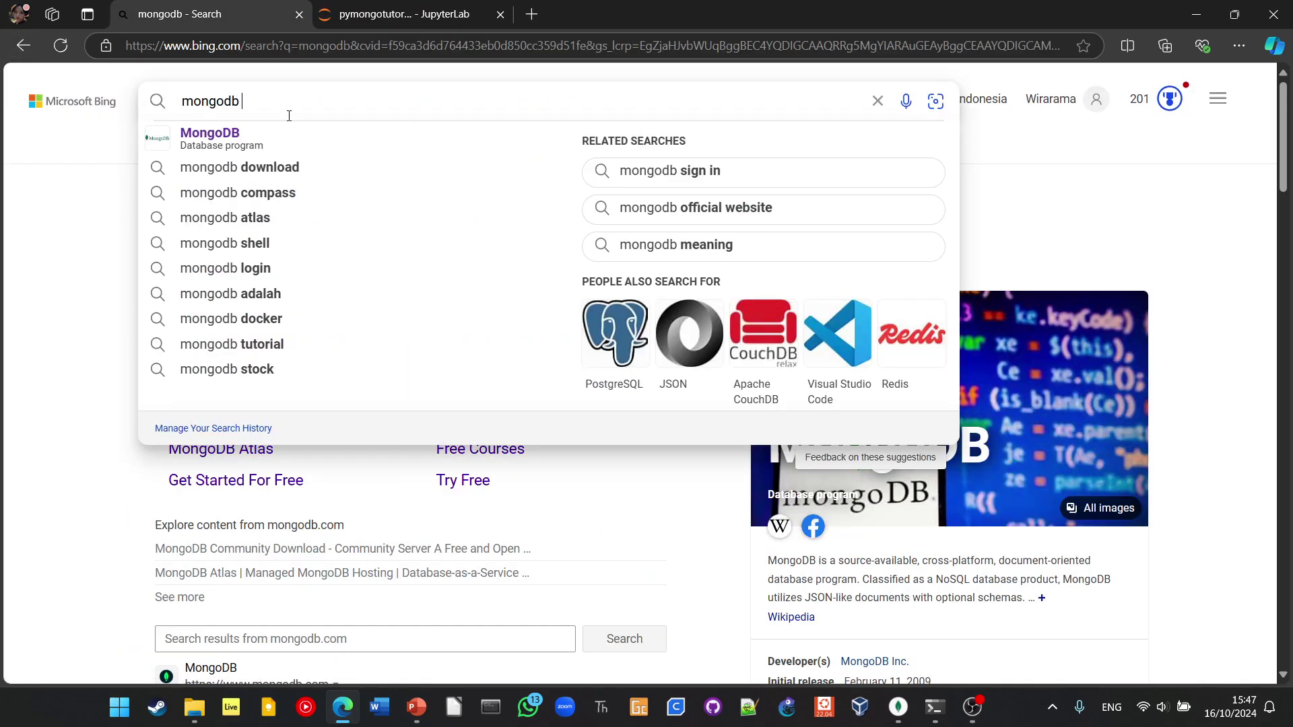
text(co)
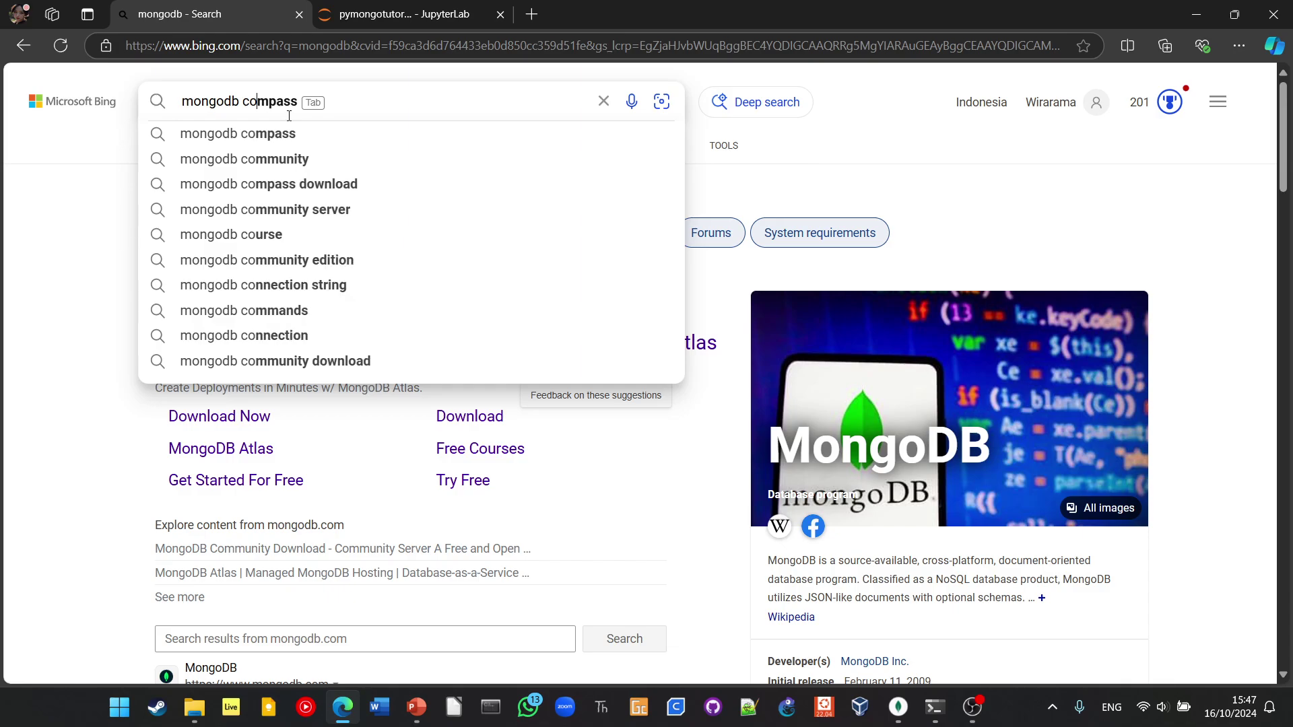
click(303, 158)
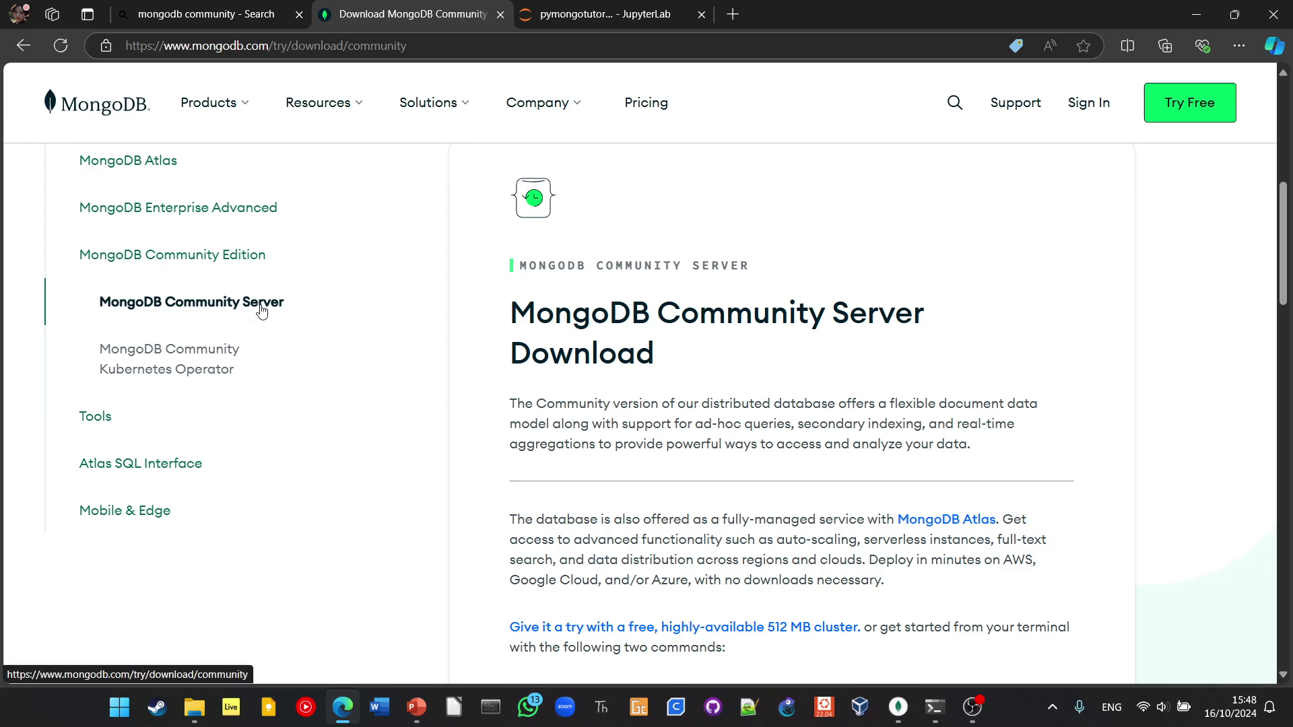
scroll(705, 377, down, 2)
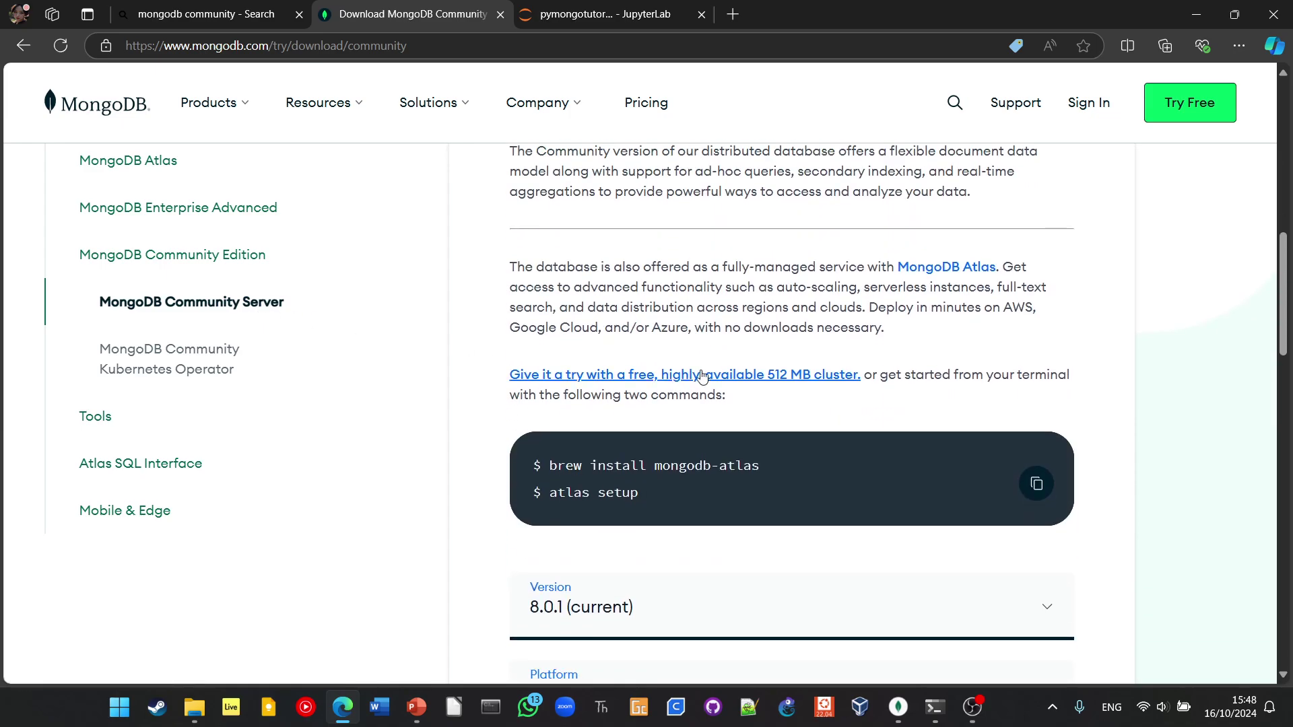
scroll(704, 380, down, 2)
scroll(663, 399, up, 1)
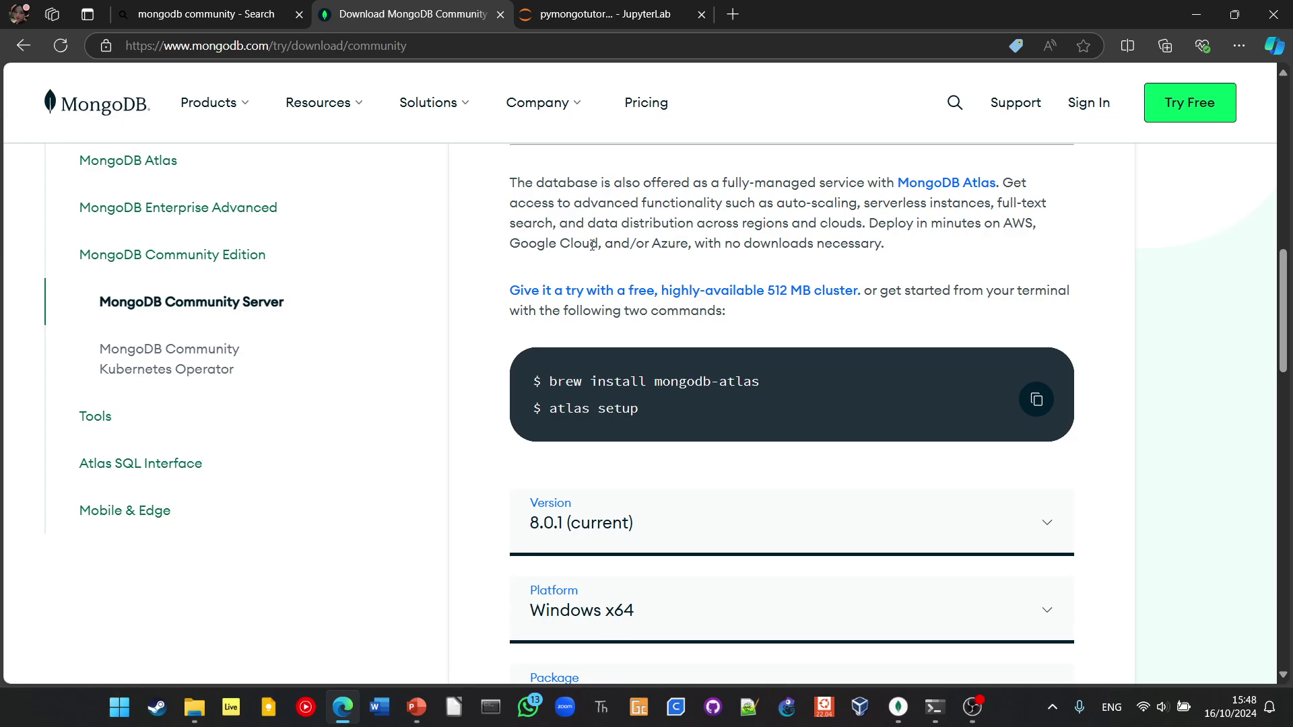
scroll(604, 278, down, 2)
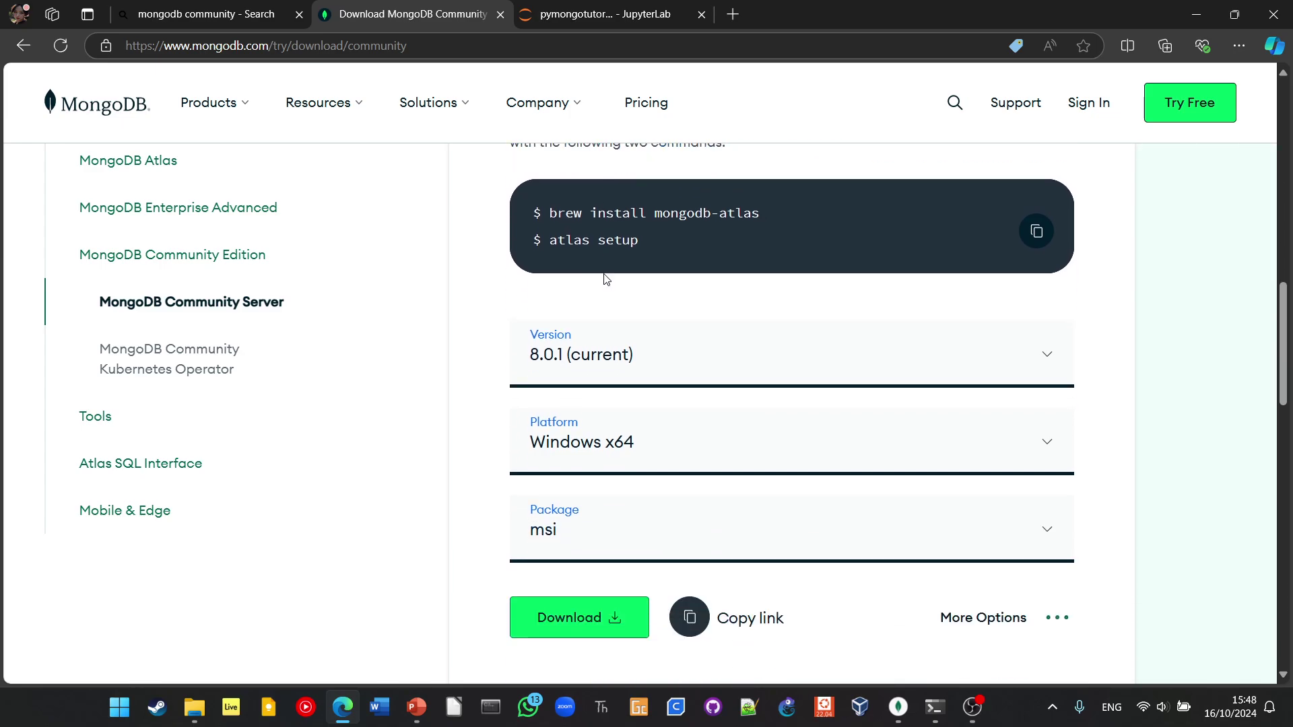
scroll(583, 421, up, 5)
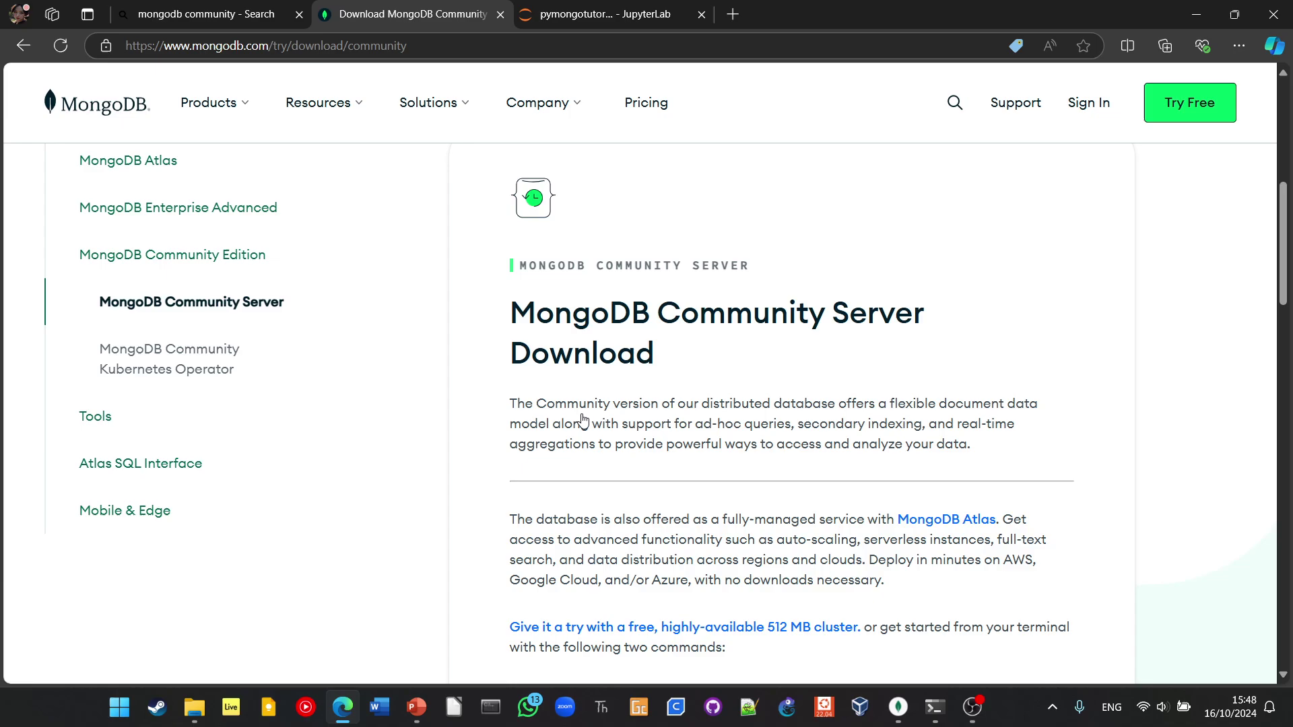
scroll(583, 421, up, 2)
scroll(583, 421, up, 2)
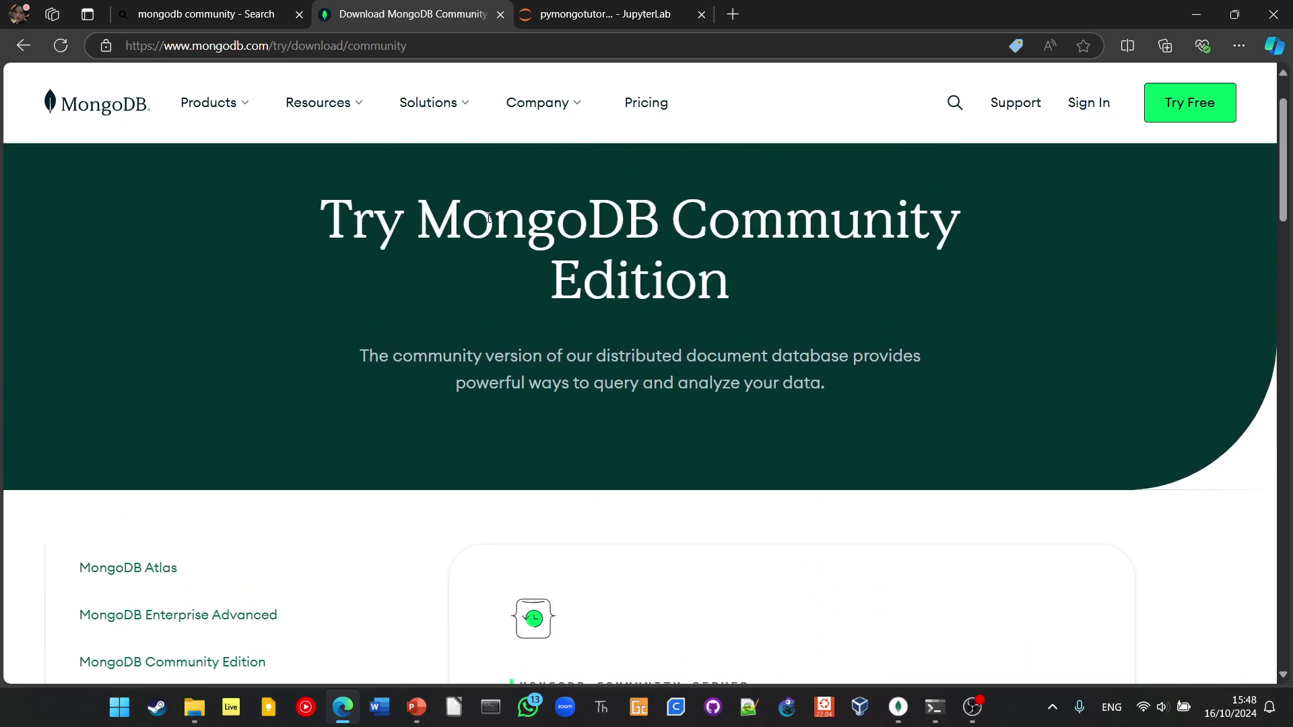
scroll(543, 335, down, 4)
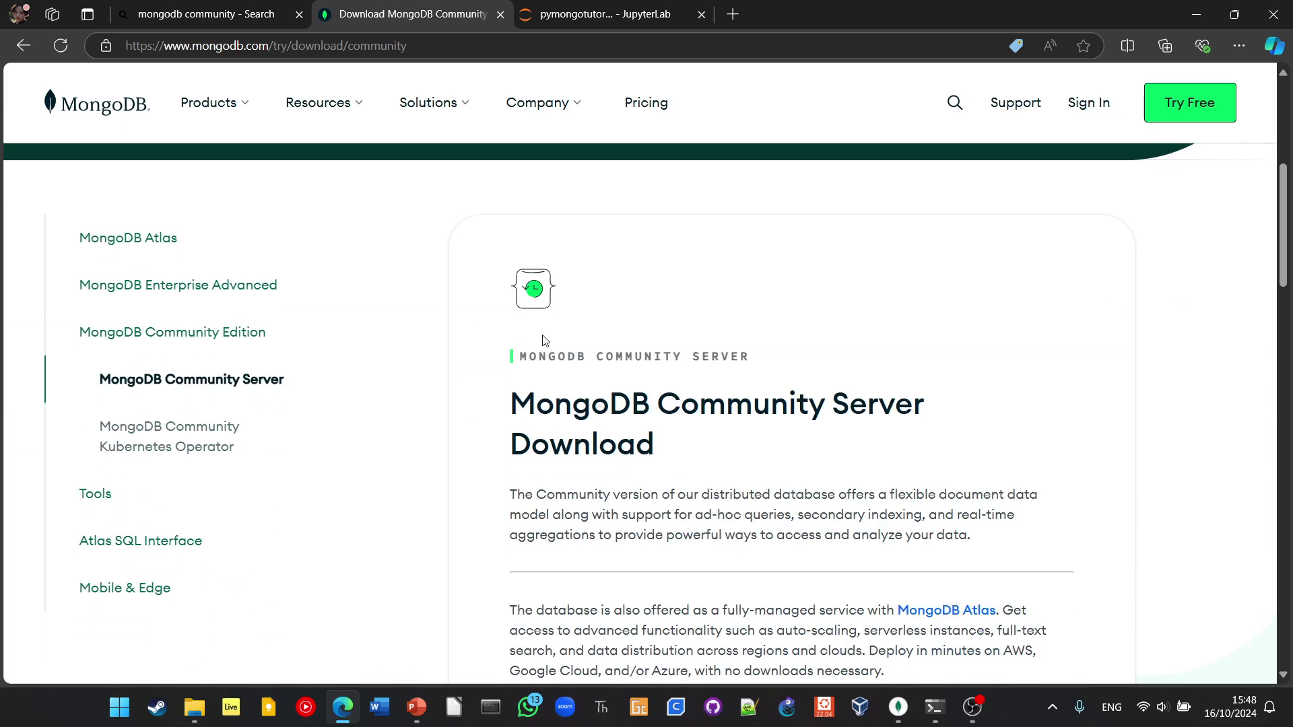
scroll(542, 341, down, 1)
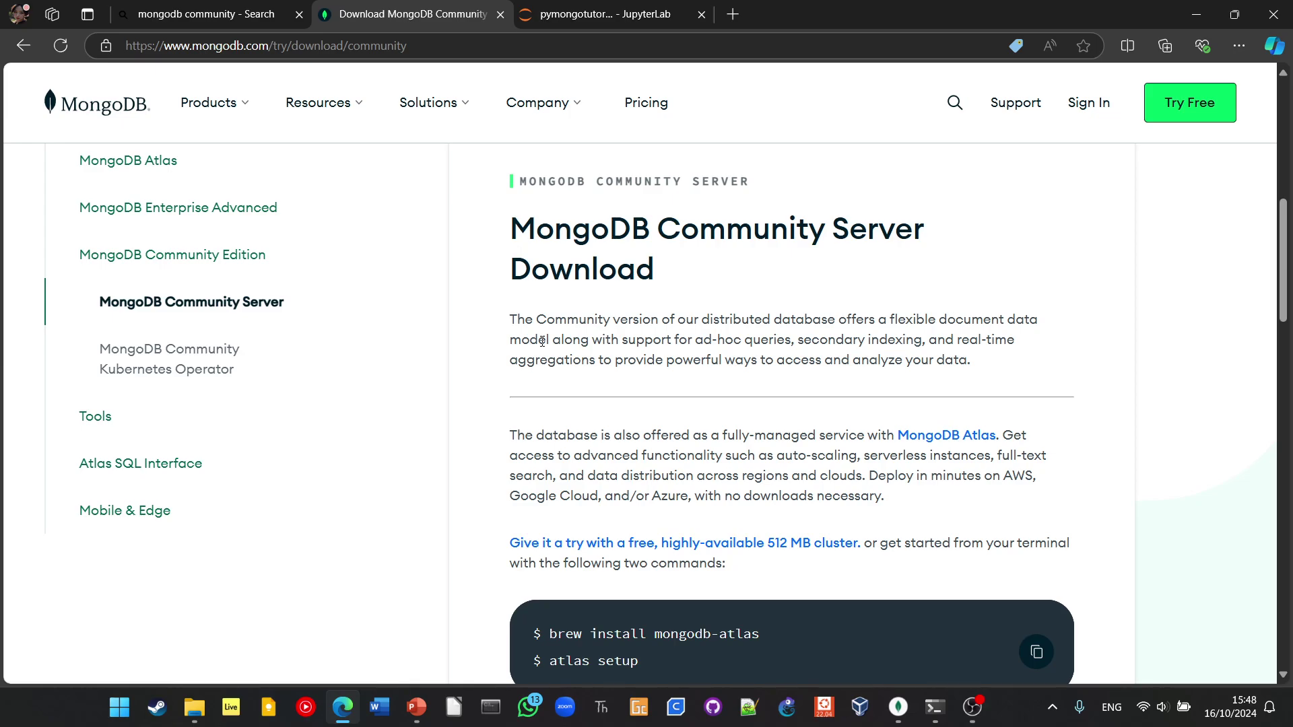
scroll(543, 341, down, 3)
scroll(540, 346, down, 1)
scroll(541, 345, down, 2)
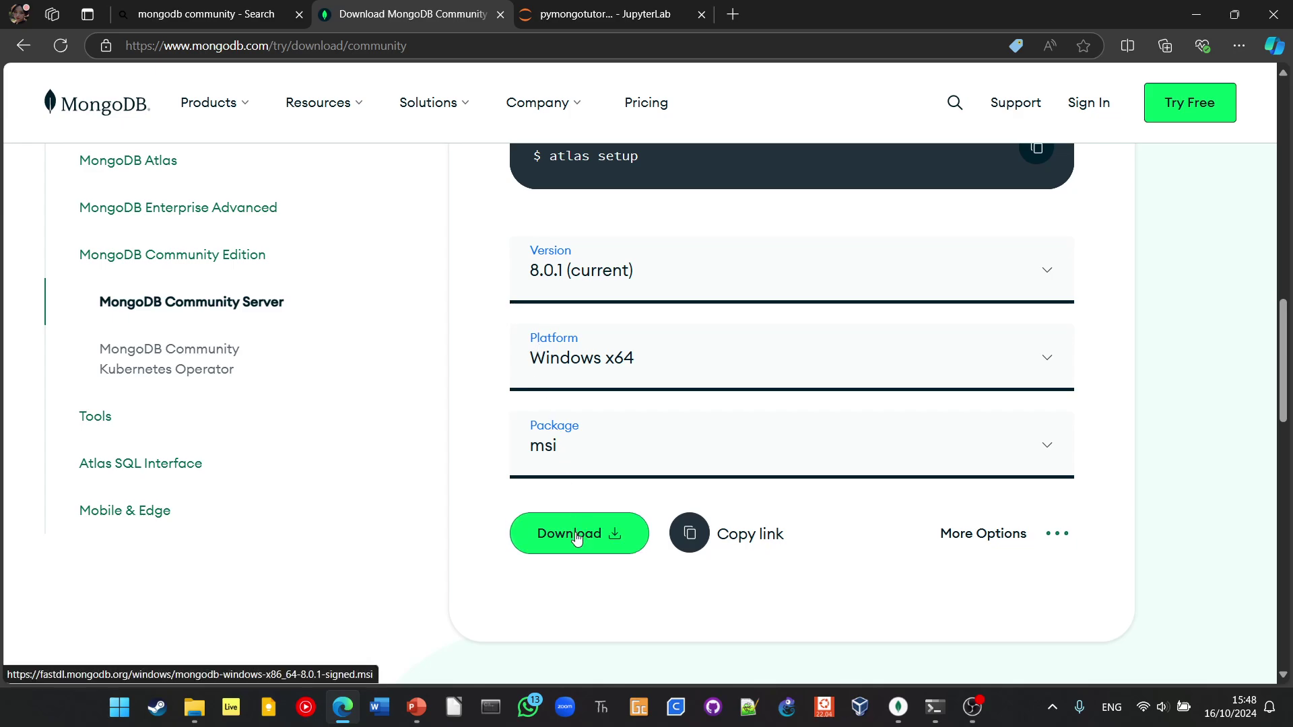
click(984, 445)
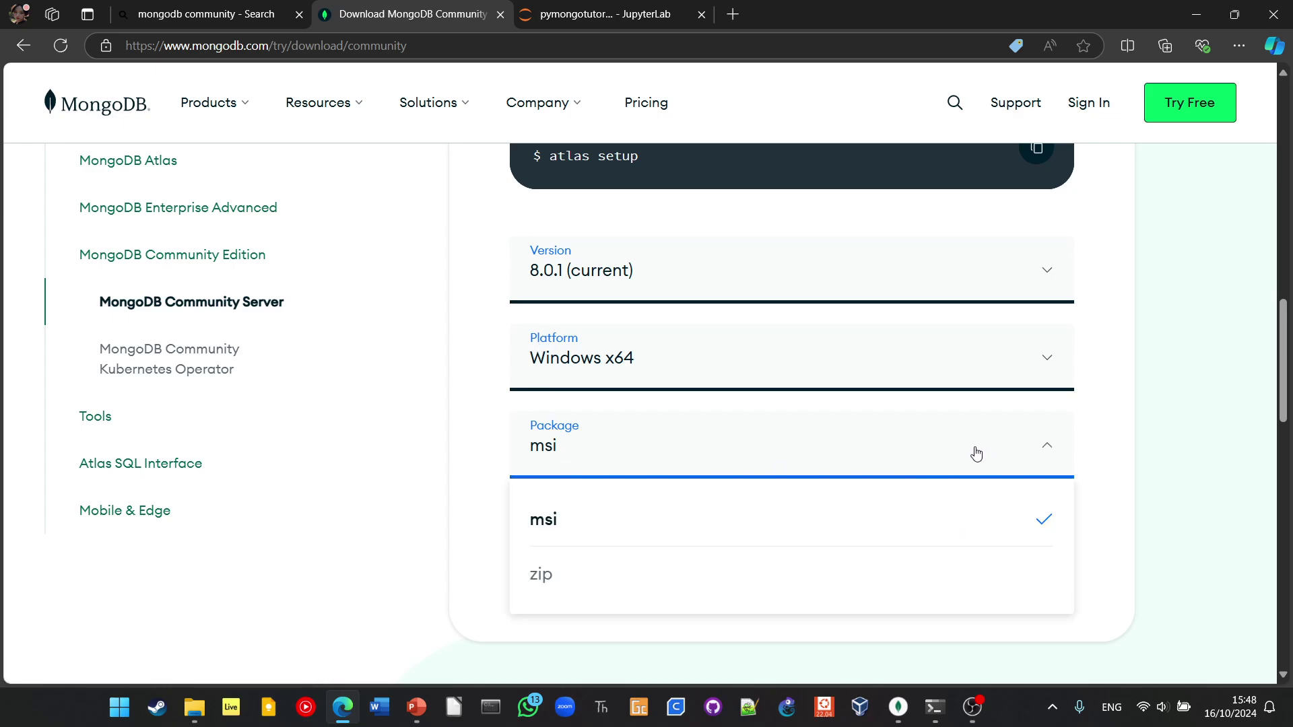
click(494, 452)
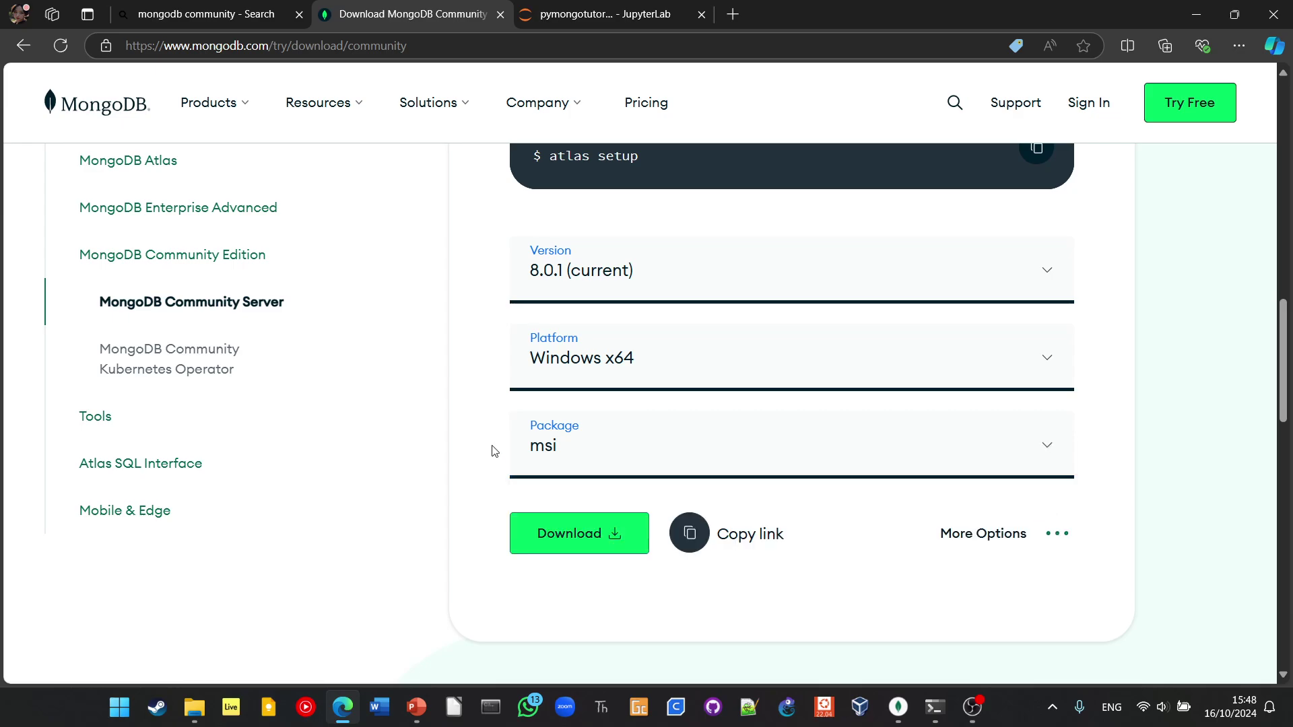
click(712, 373)
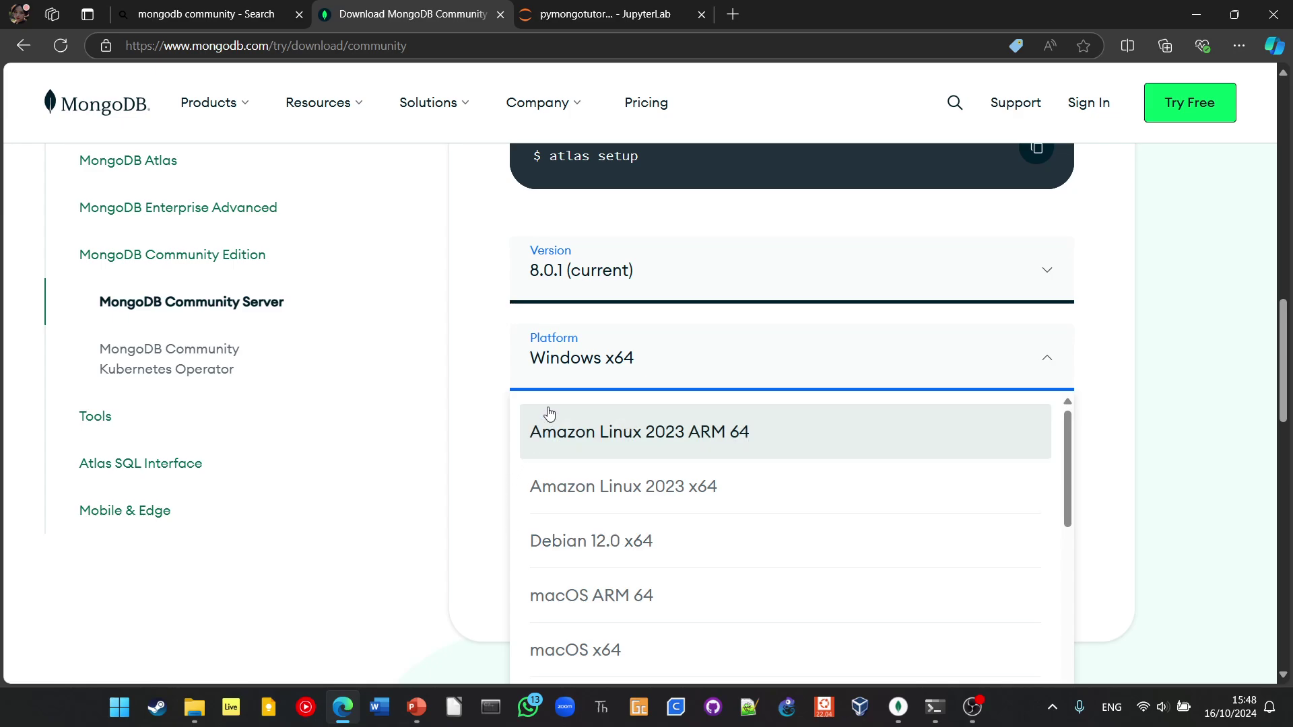
click(472, 427)
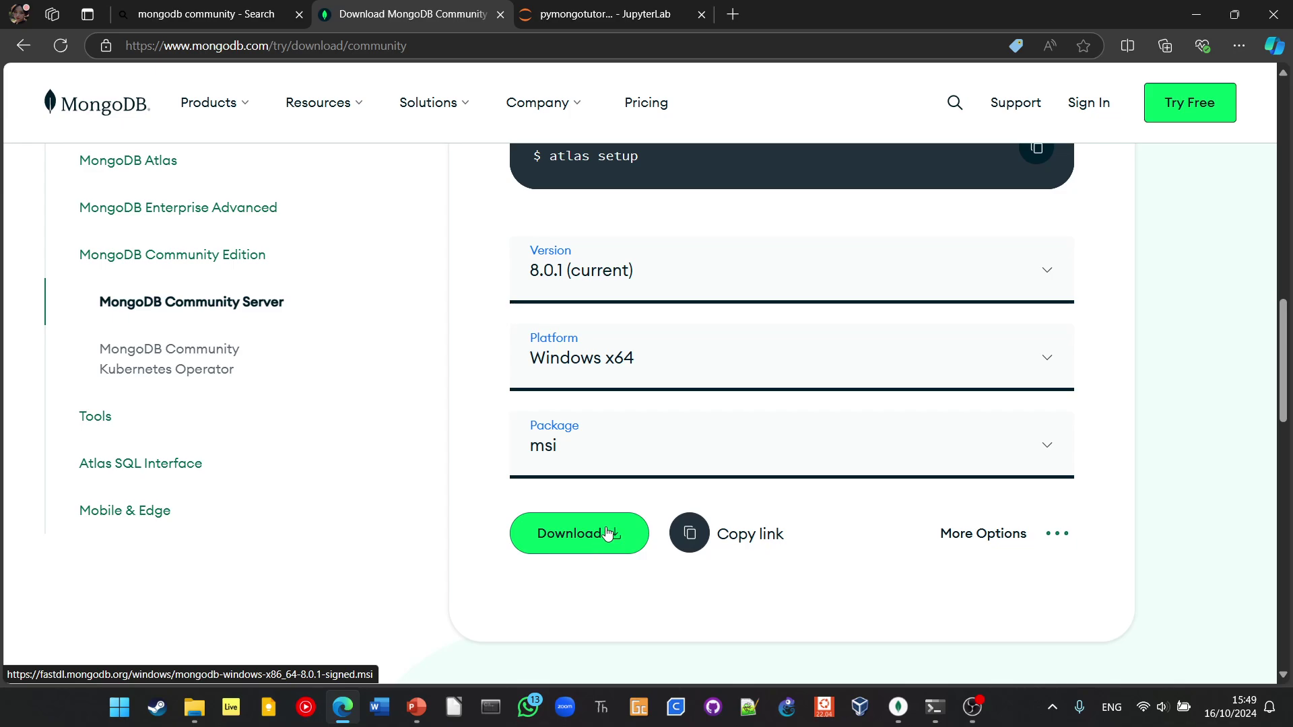
scroll(578, 482, up, 3)
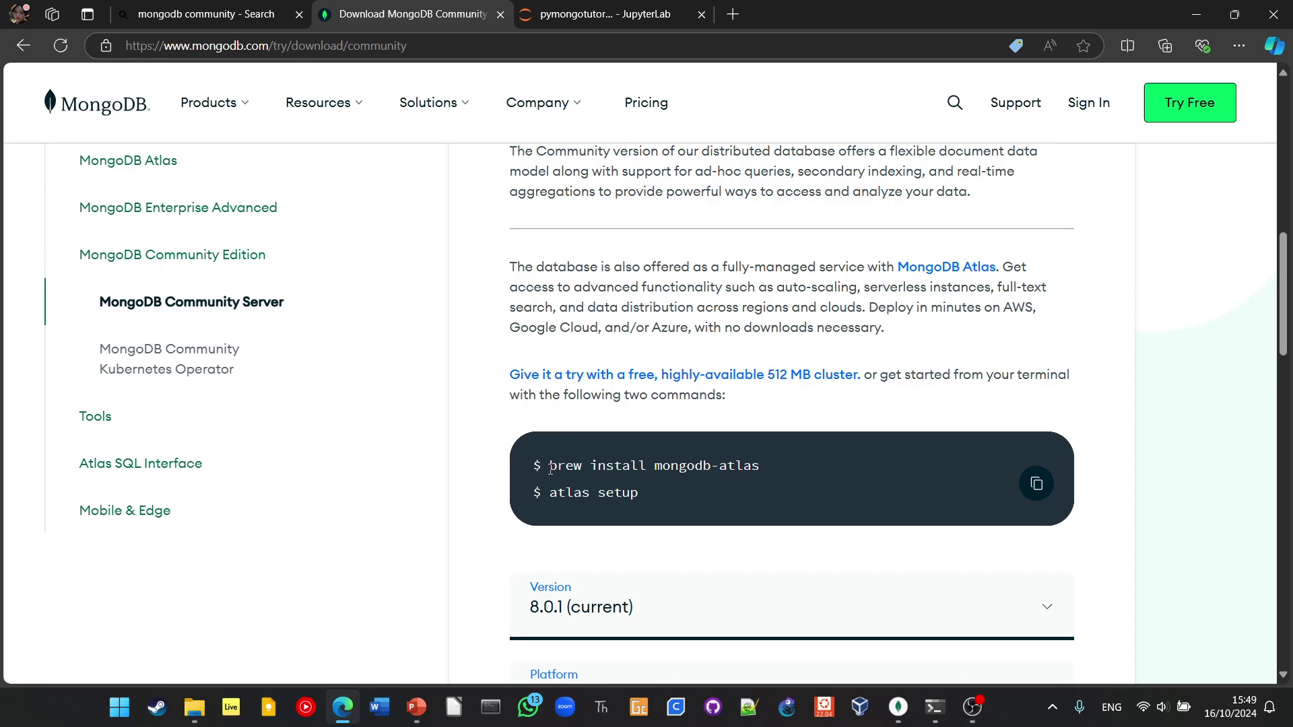
- In Compass, open and dismiss the connection menu, then list localhost:27017's databases
click(898, 707)
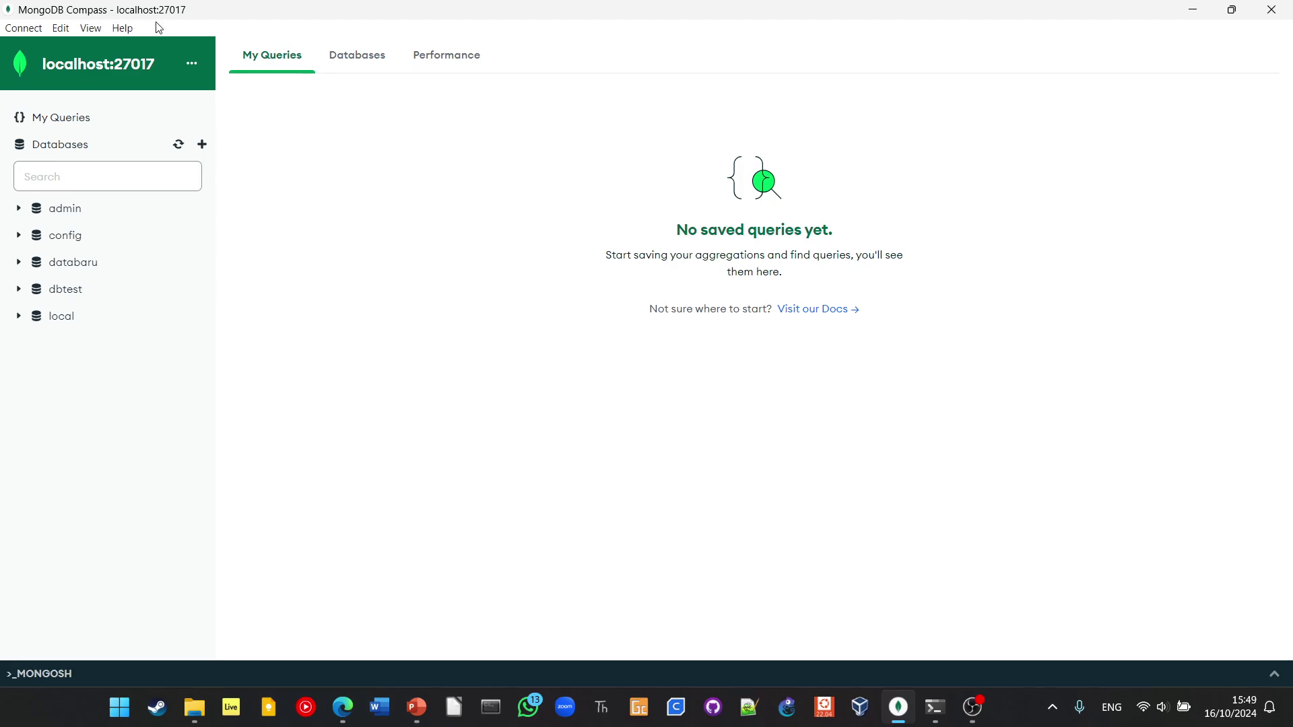
click(190, 64)
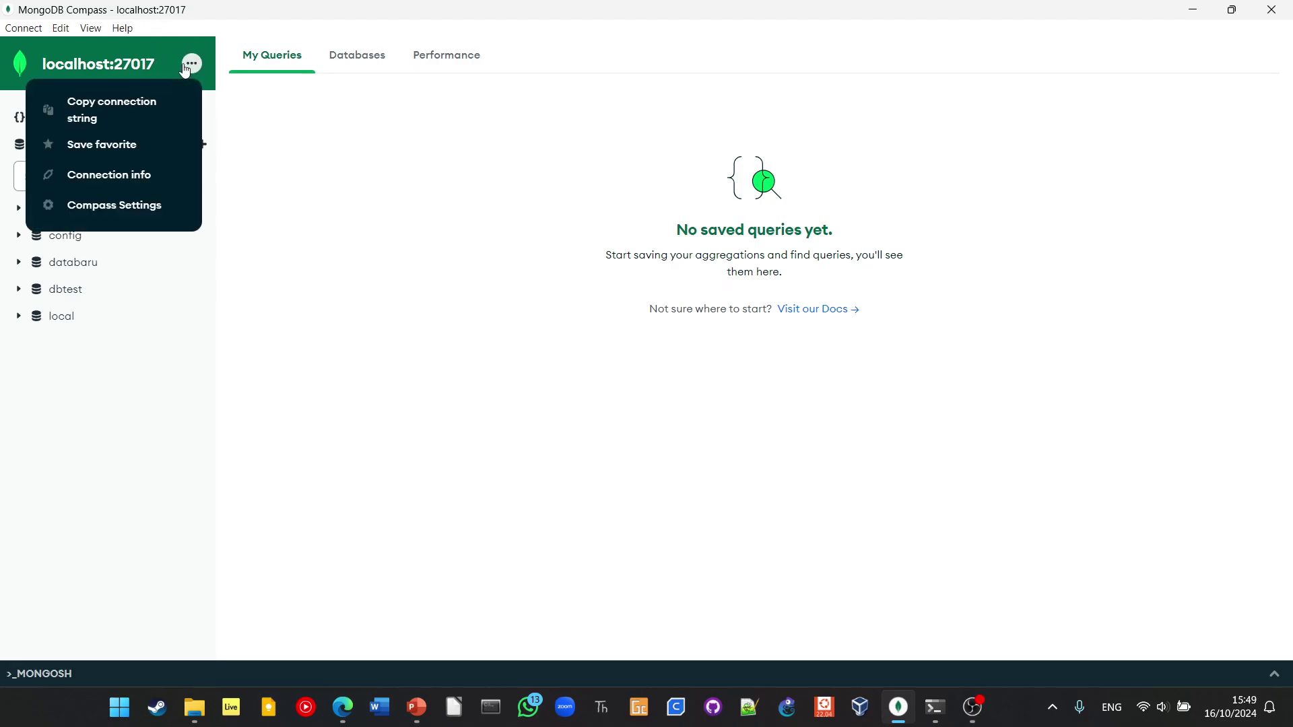
click(627, 408)
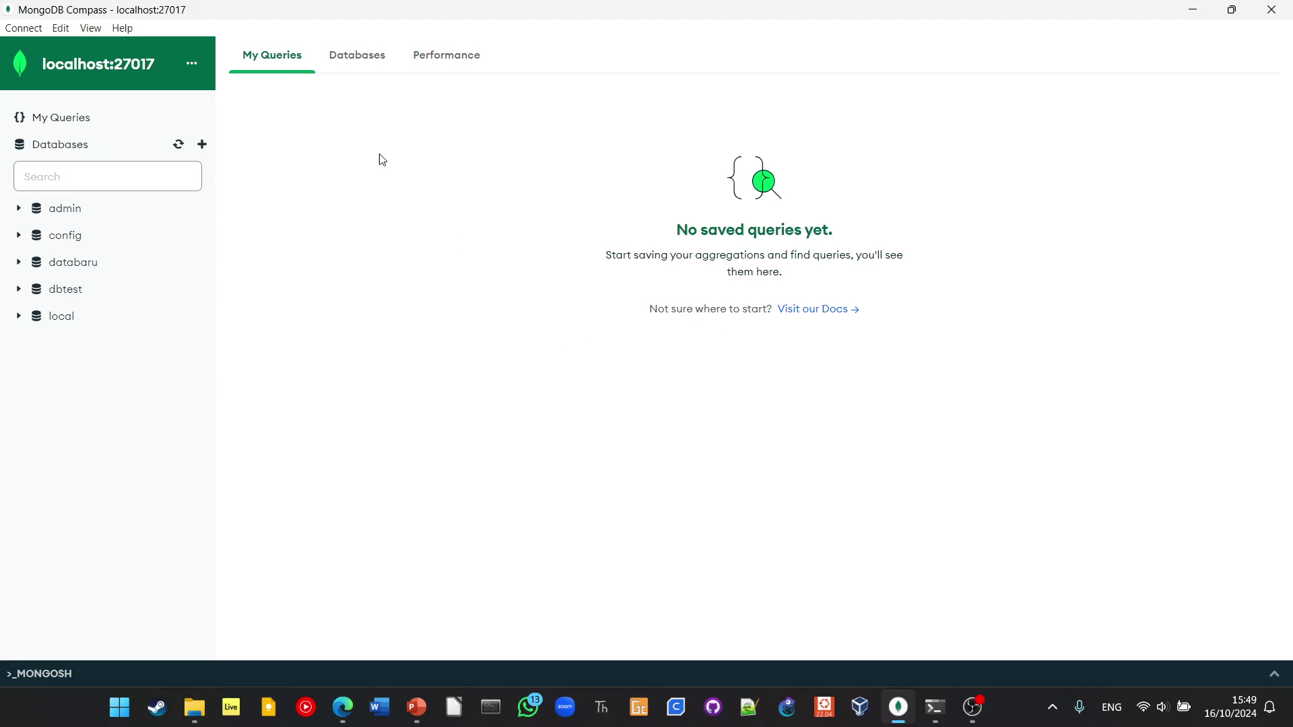
click(336, 61)
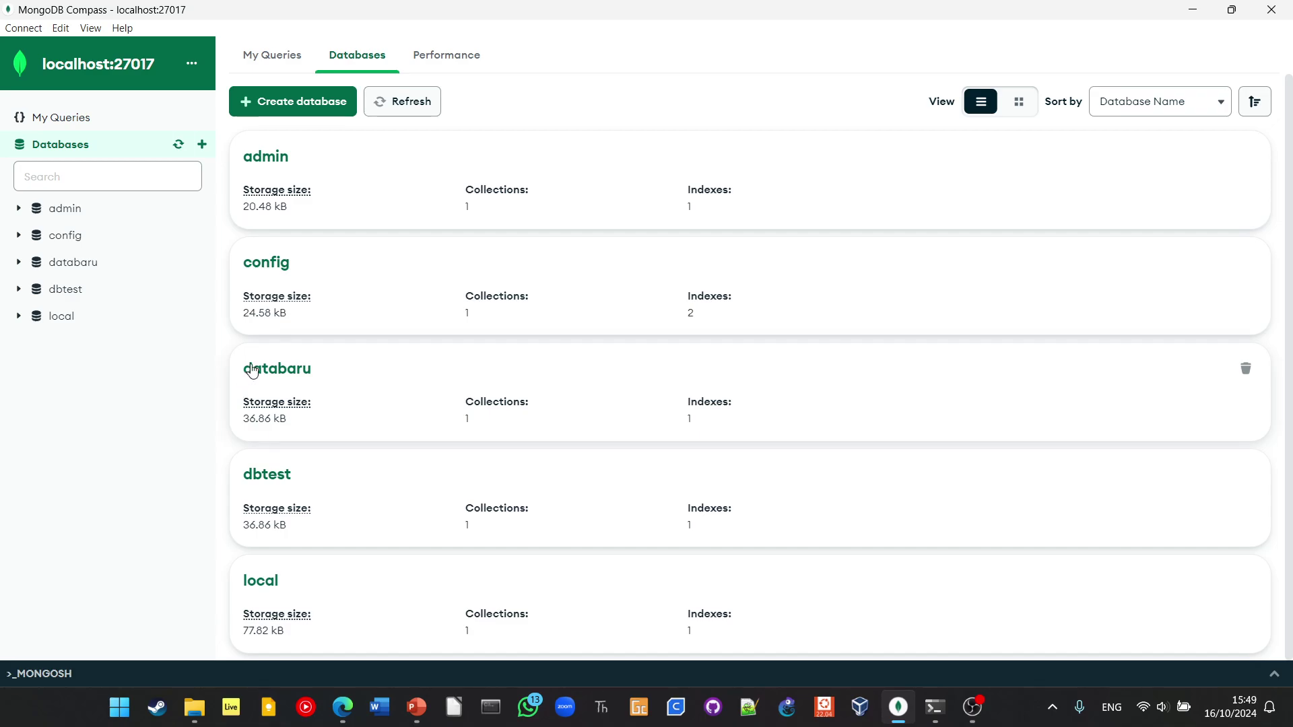
- Open the Create database form, toggle Additional preferences, then cancel without creating anything
mouse_move(382, 151)
click(321, 101)
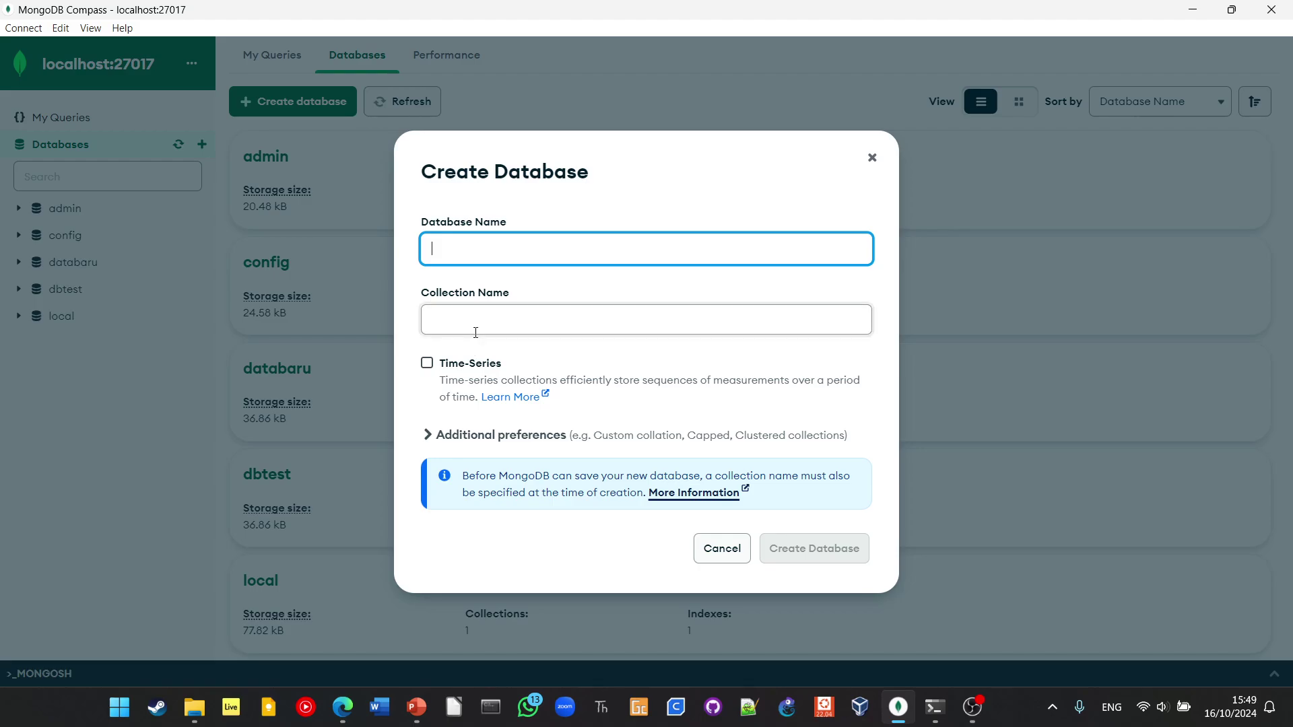
click(429, 435)
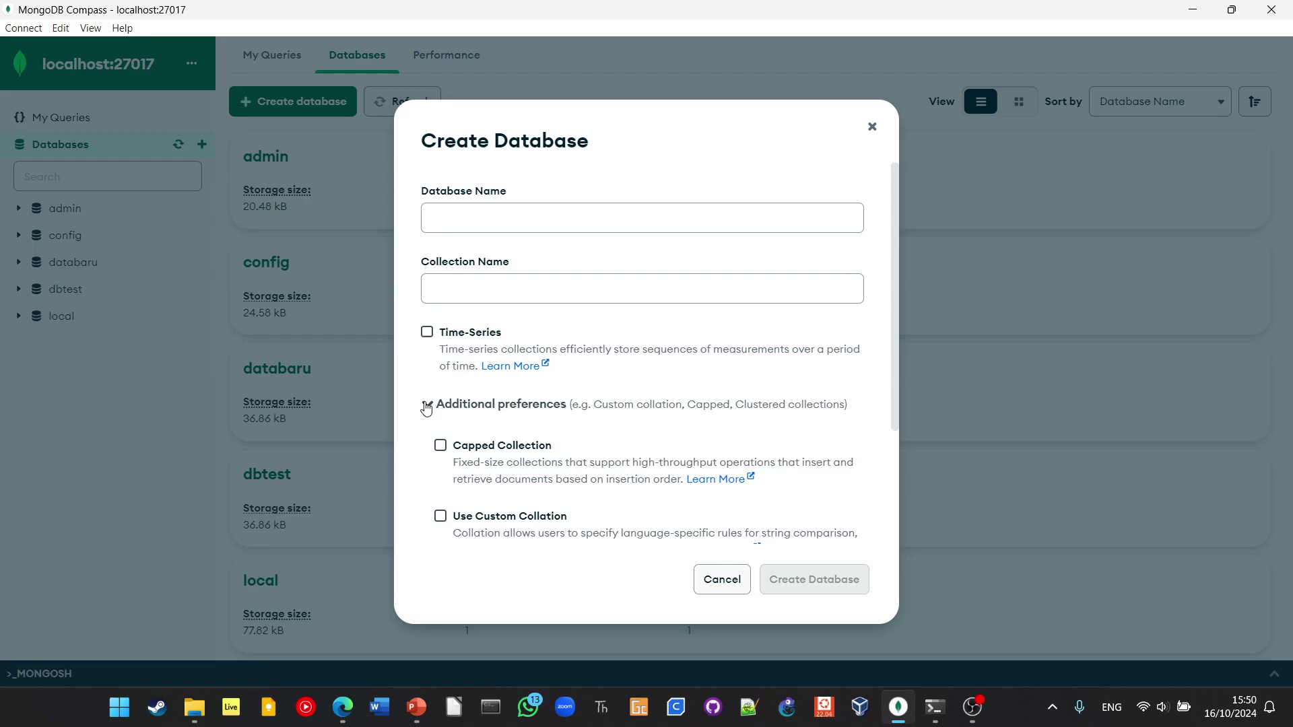
click(426, 406)
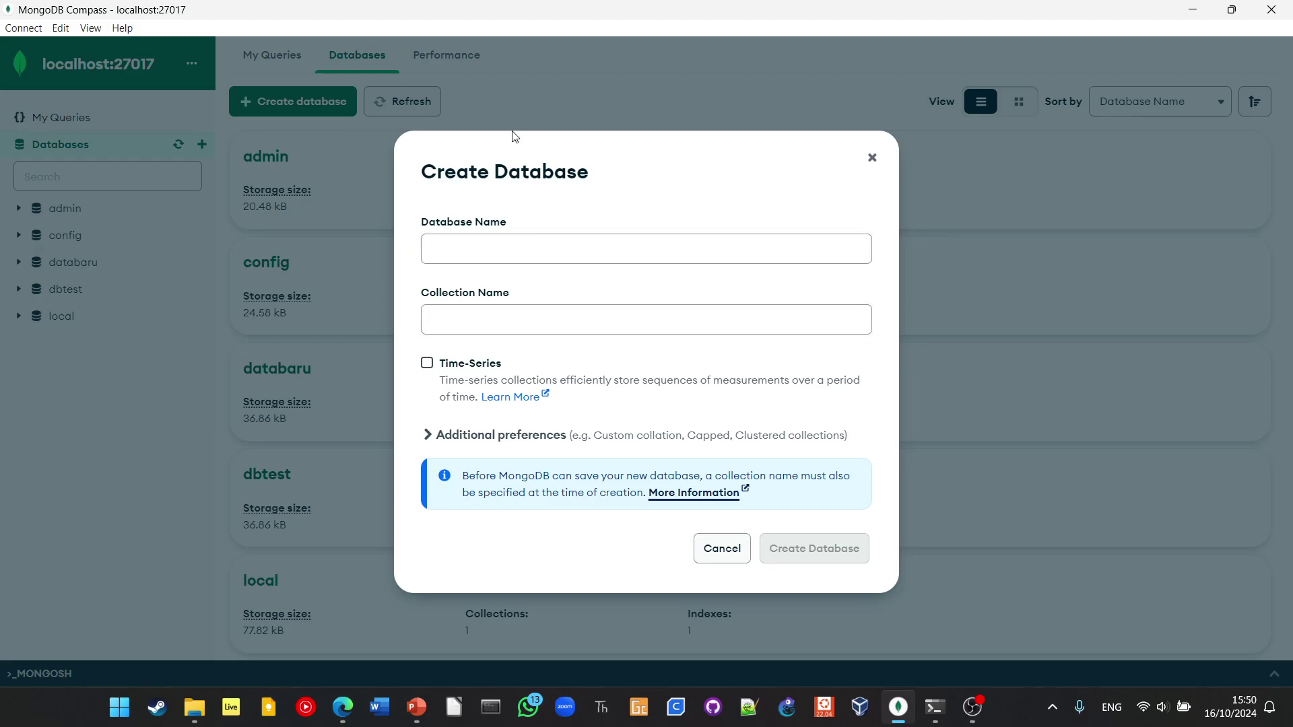
click(724, 547)
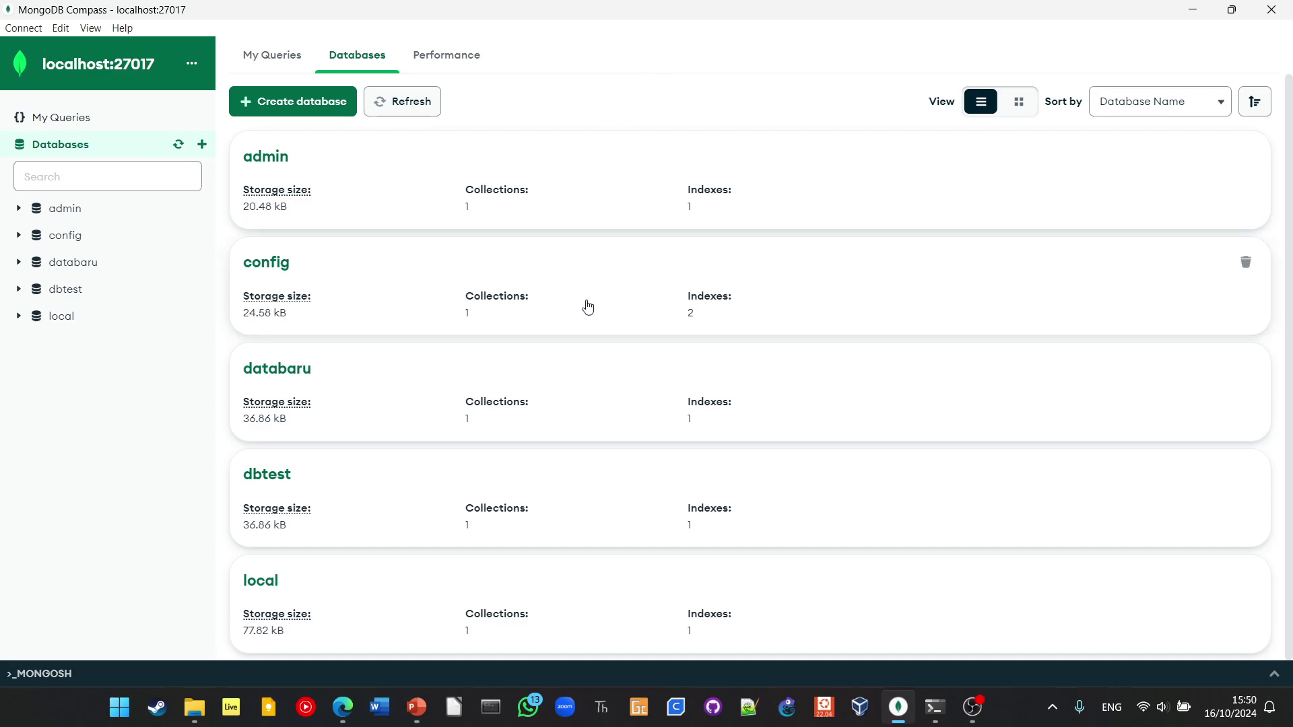
- Open databaru.posts and expand the first document's film favorit and makananFav arrays
click(279, 372)
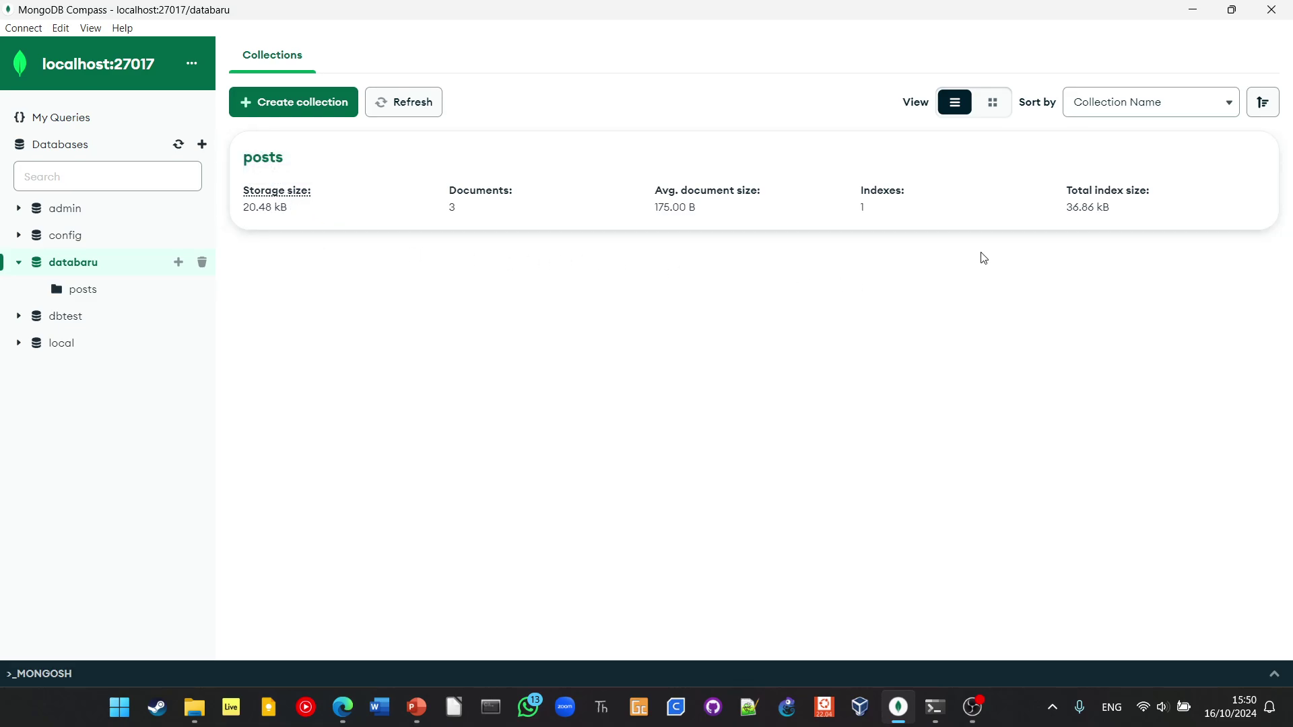
click(728, 211)
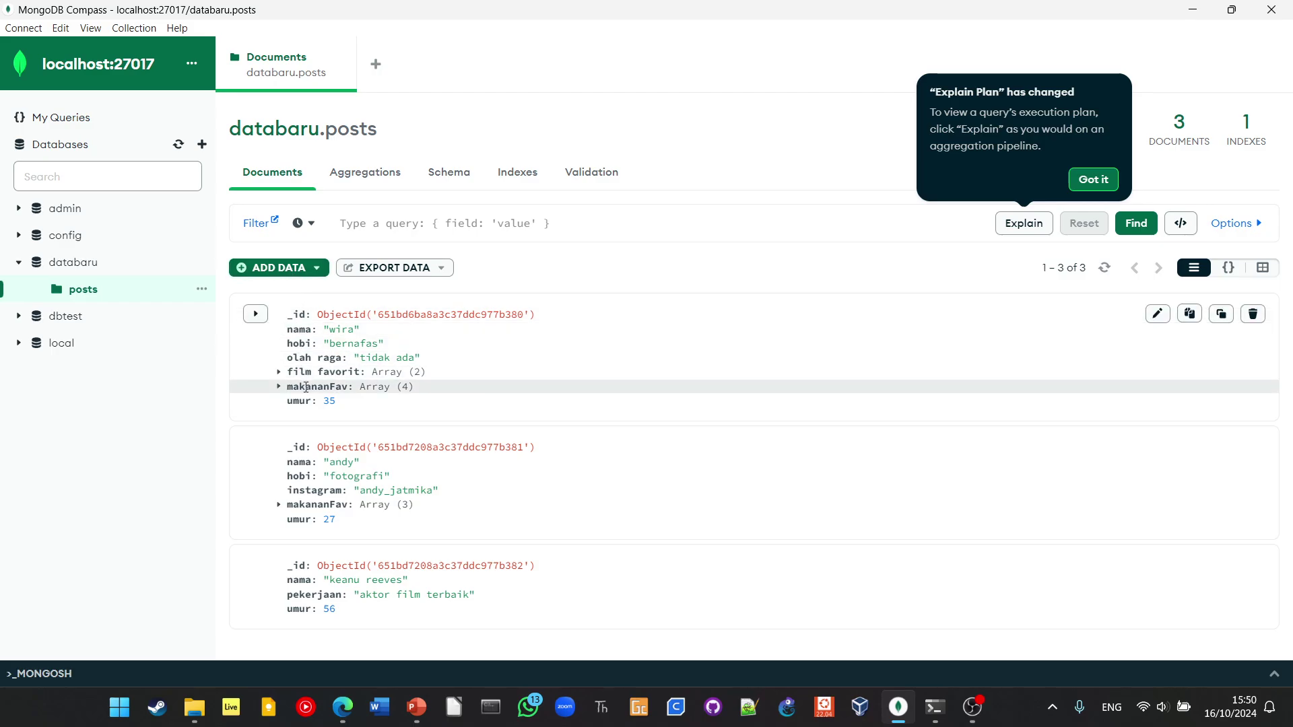
click(293, 275)
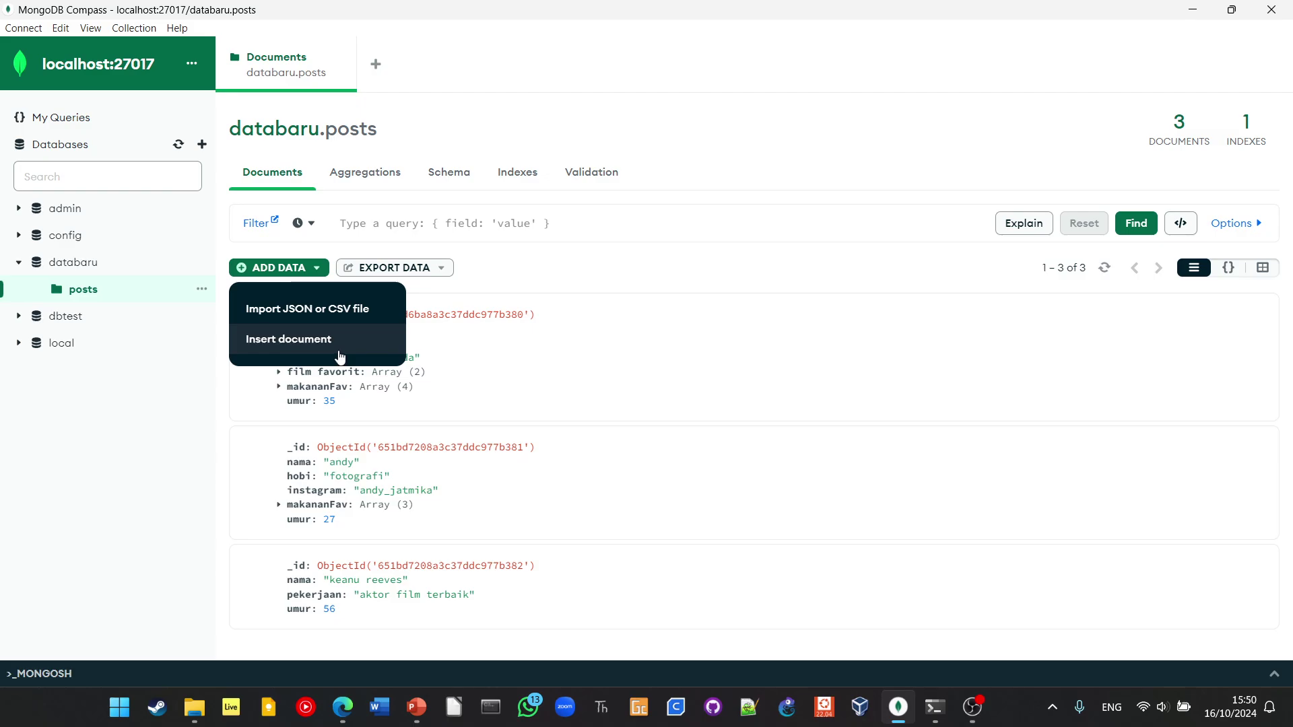
click(540, 269)
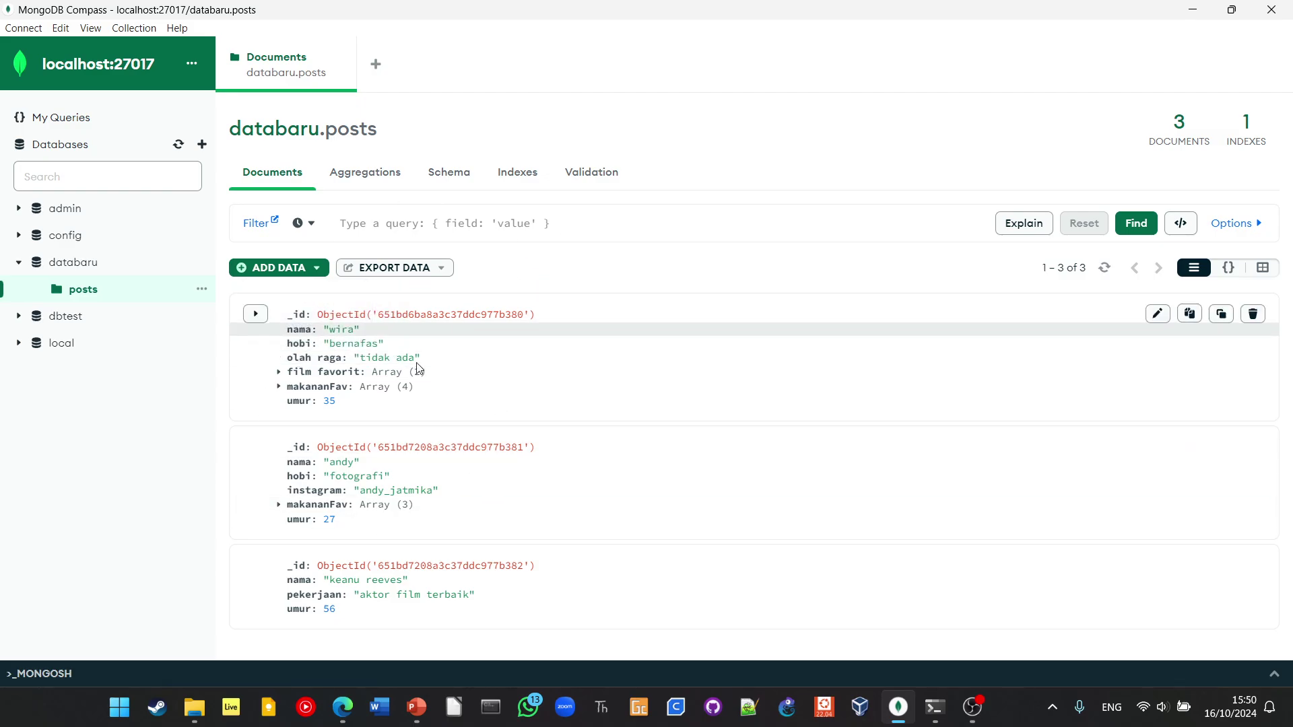
mouse_move(280, 380)
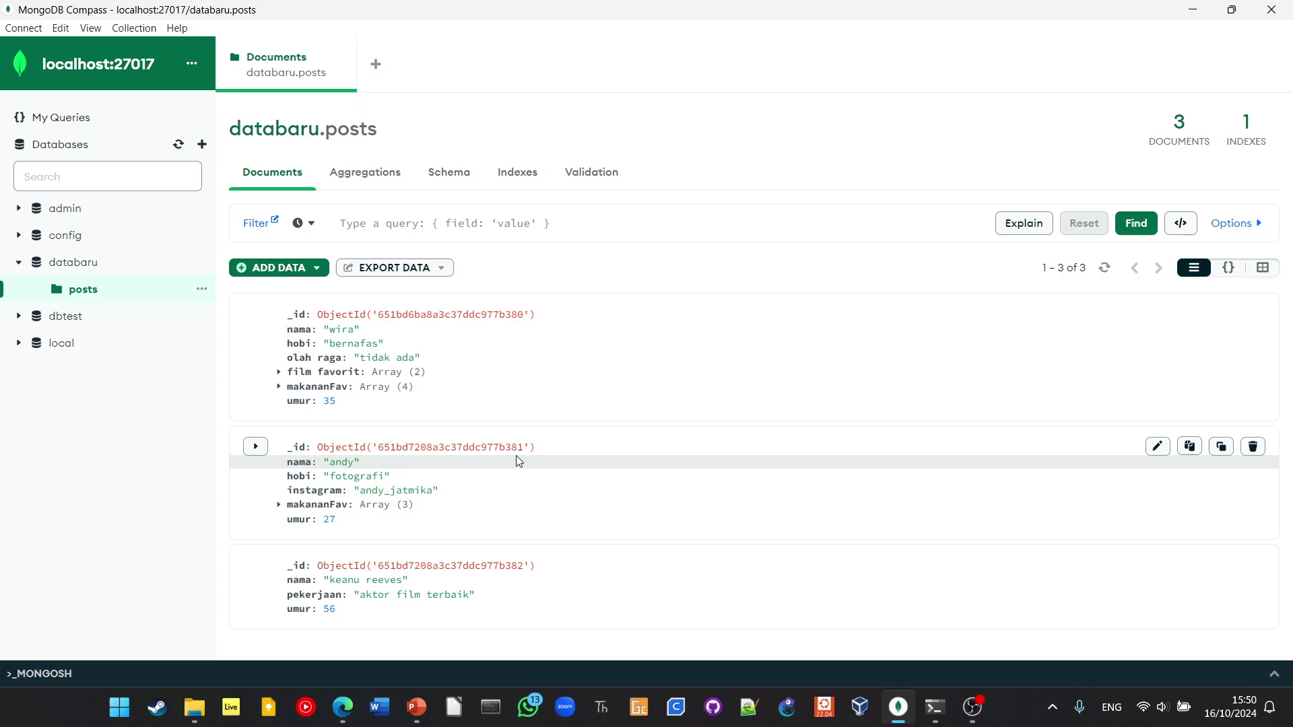
click(280, 377)
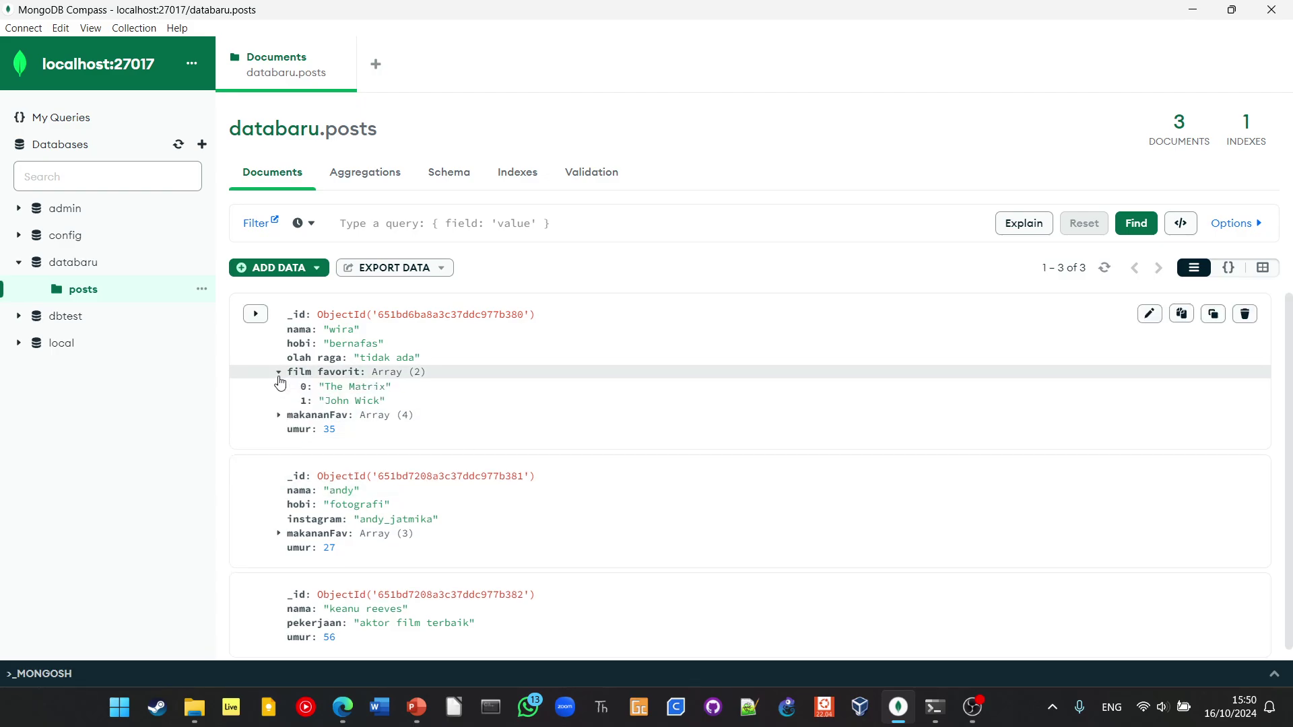
click(279, 415)
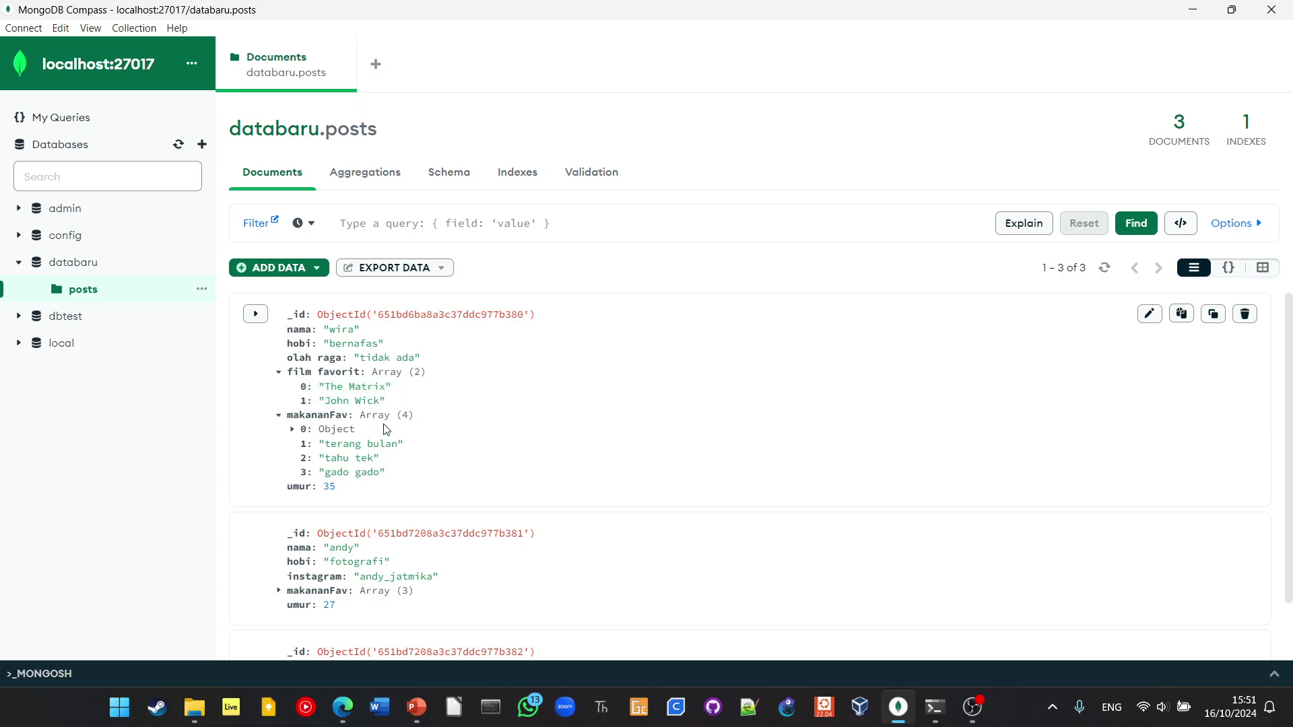
scroll(397, 472, down, 1)
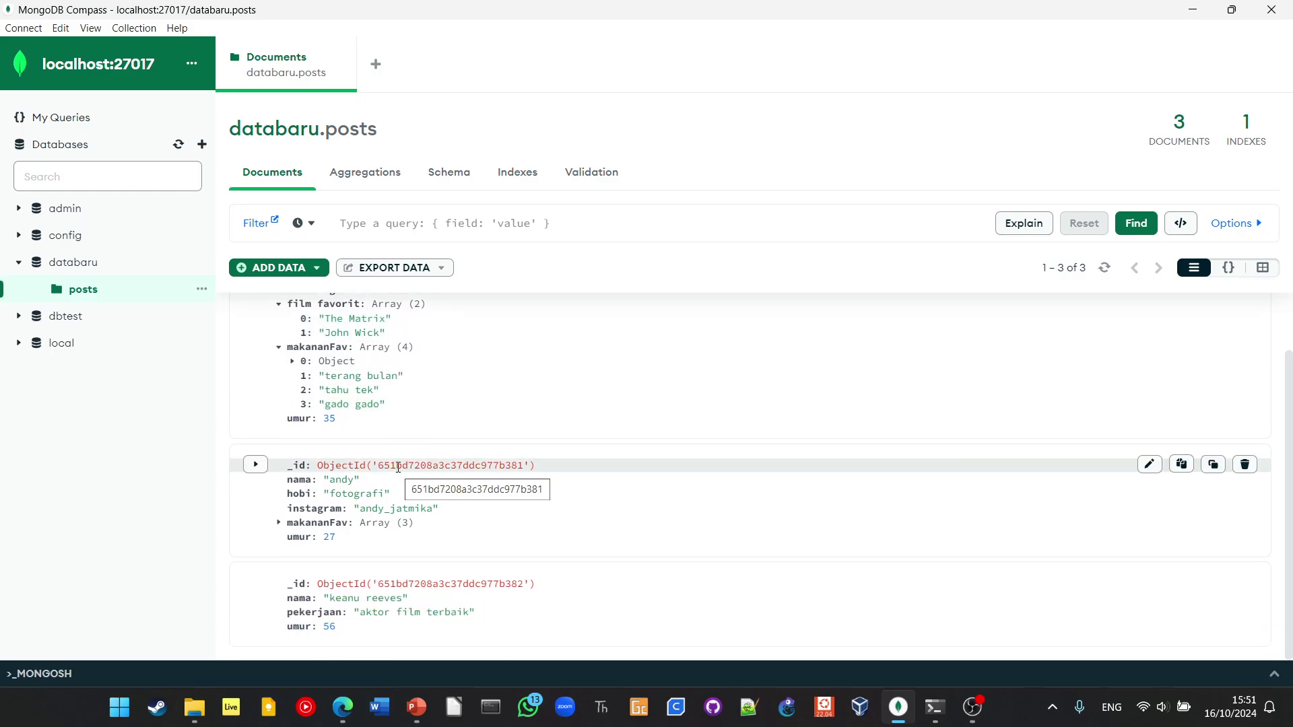
scroll(379, 445, up, 1)
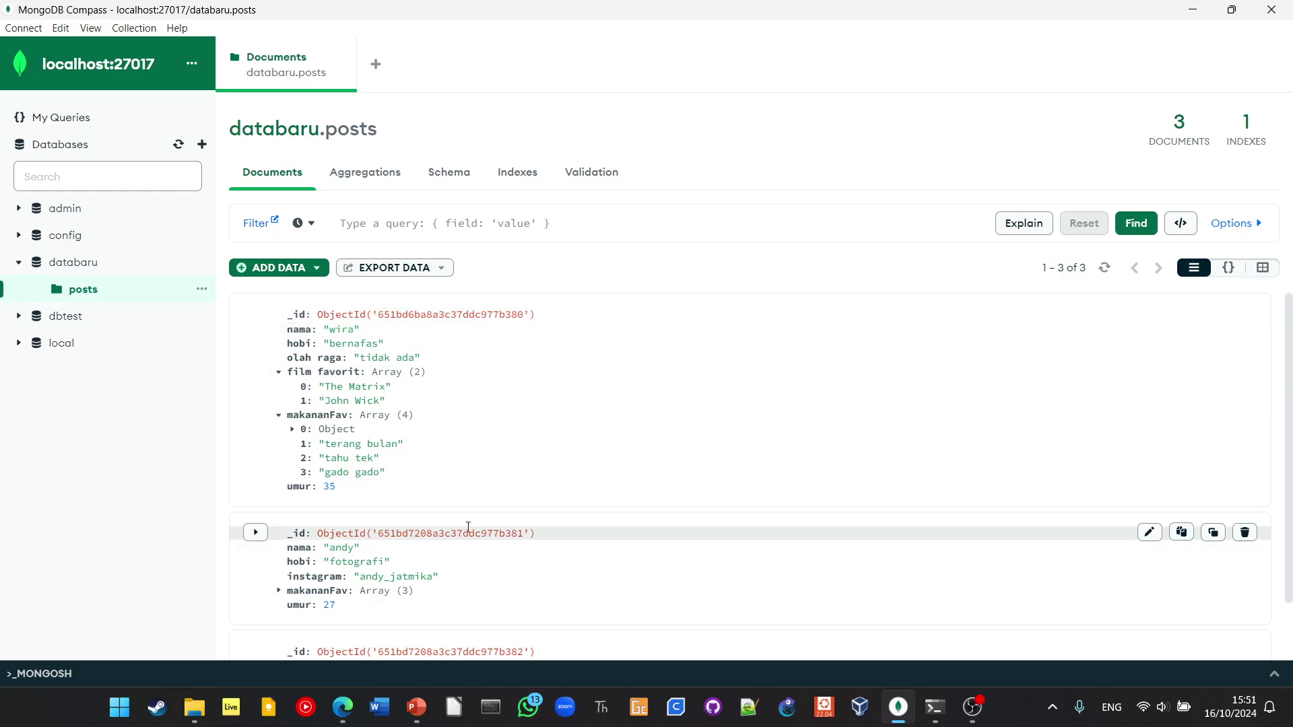
scroll(473, 530, down, 1)
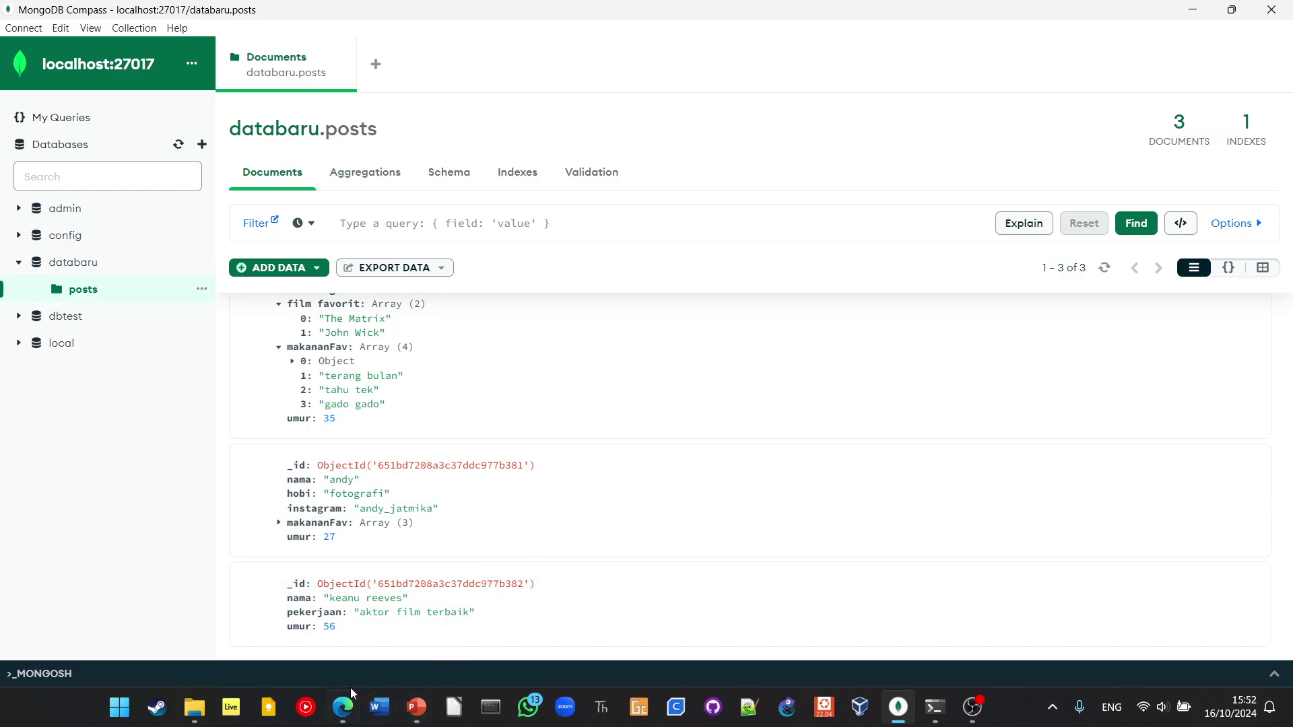
- Zoom the pymongo notebook in two steps and hide the file browser
click(345, 707)
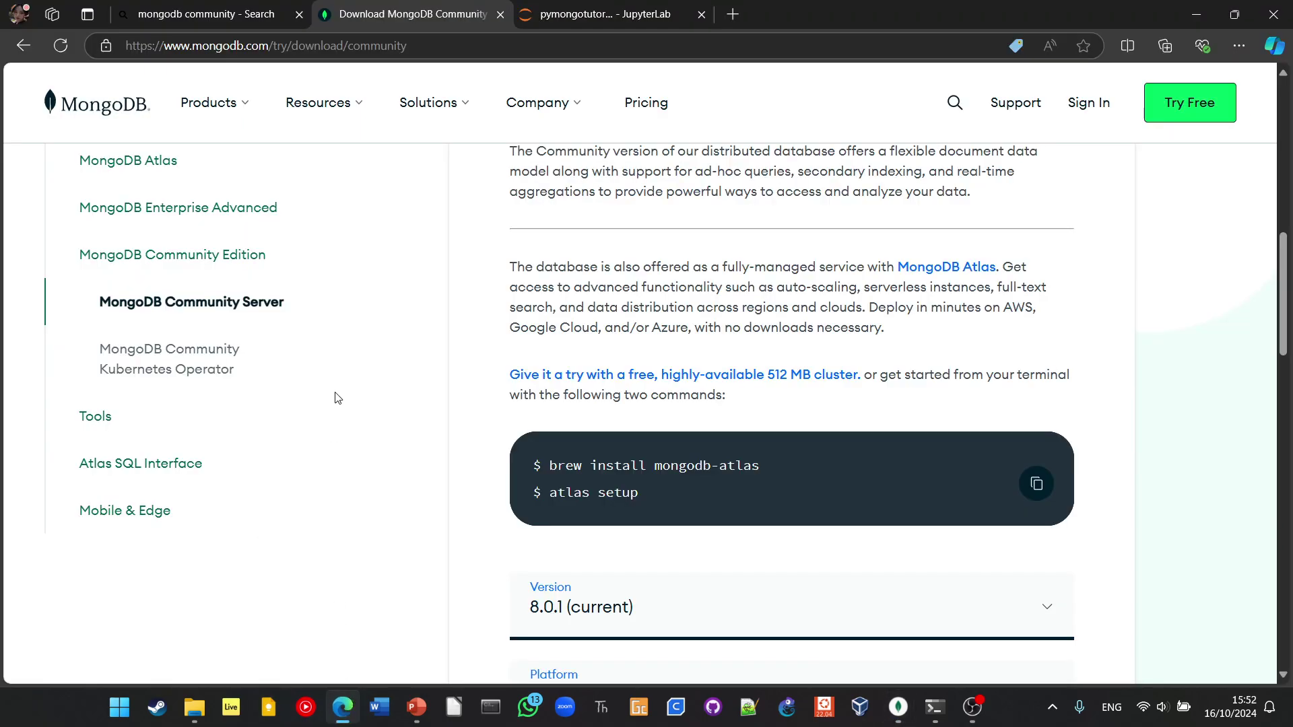
click(563, 12)
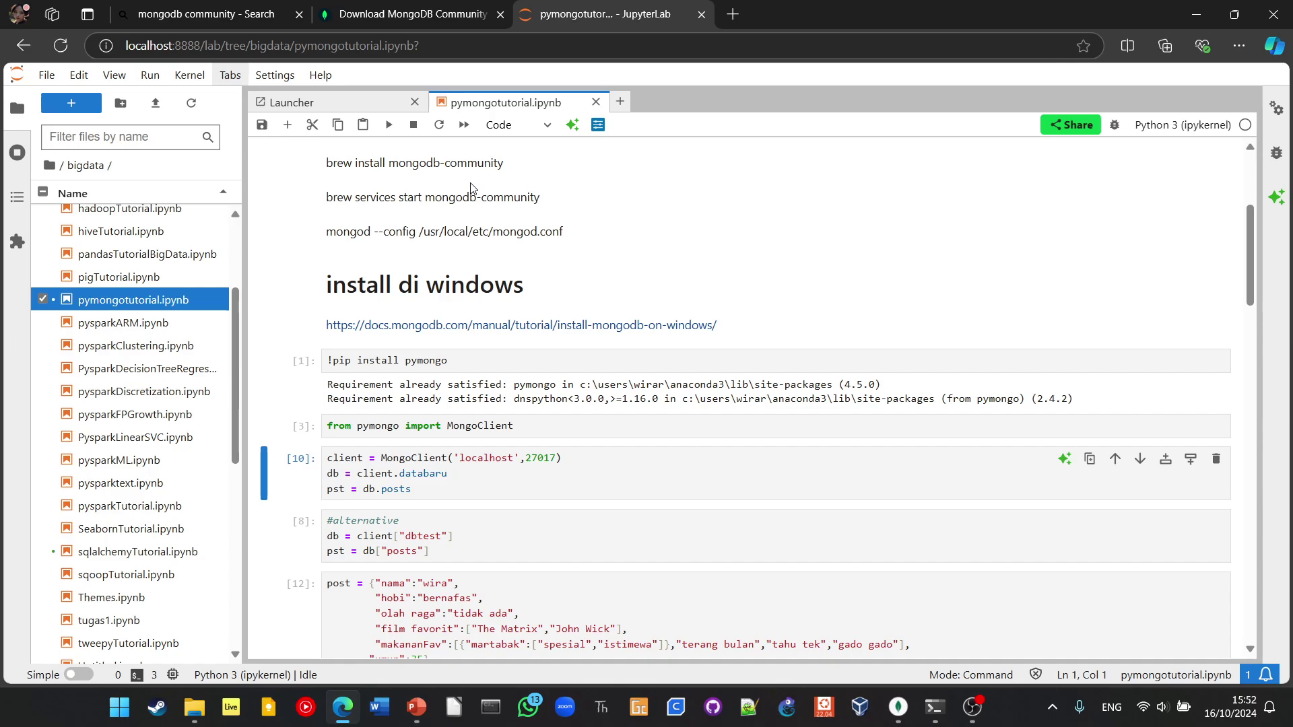
click(597, 214)
key(ctrl+plus)
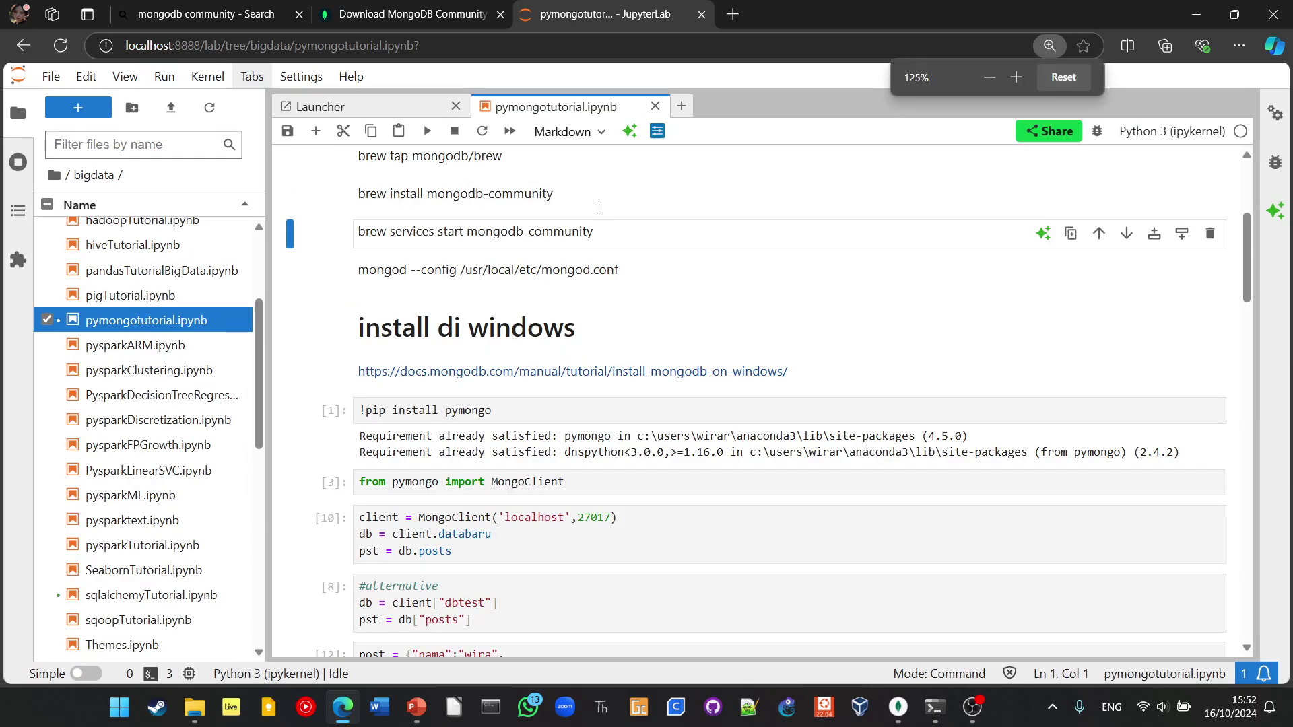
key(ctrl+plus)
click(8, 119)
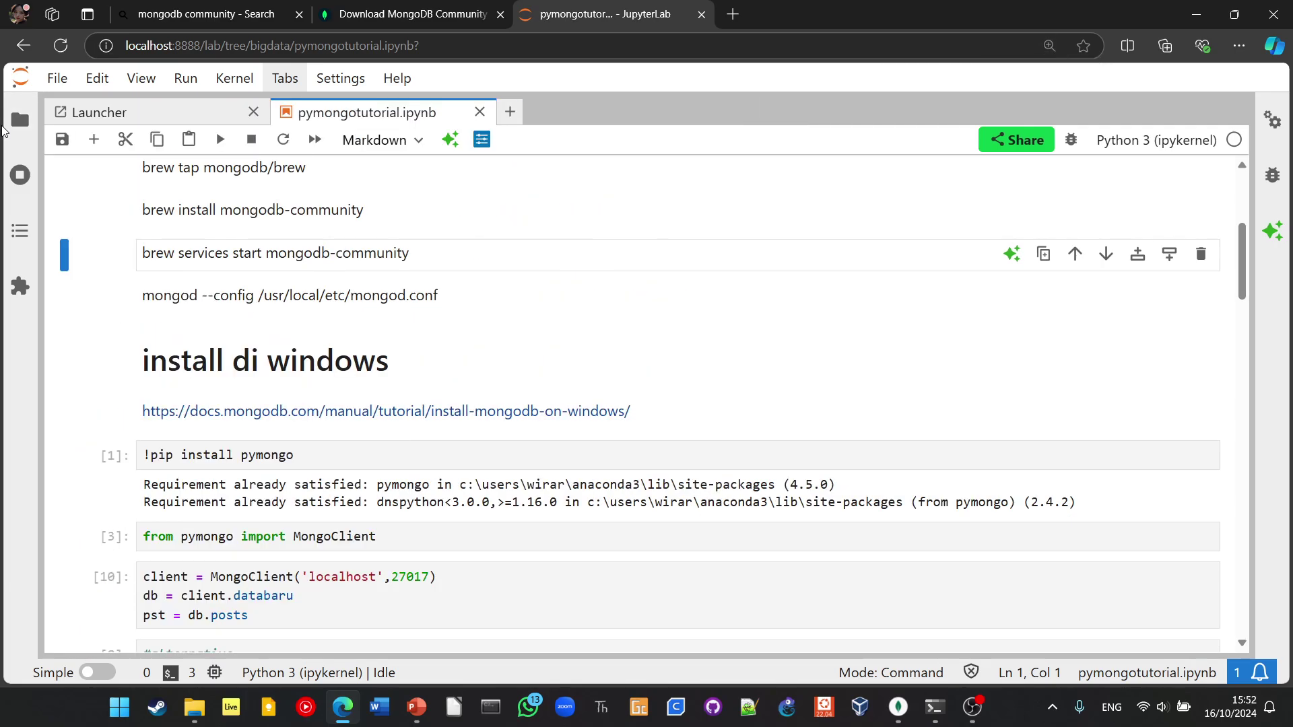
scroll(180, 225, up, 3)
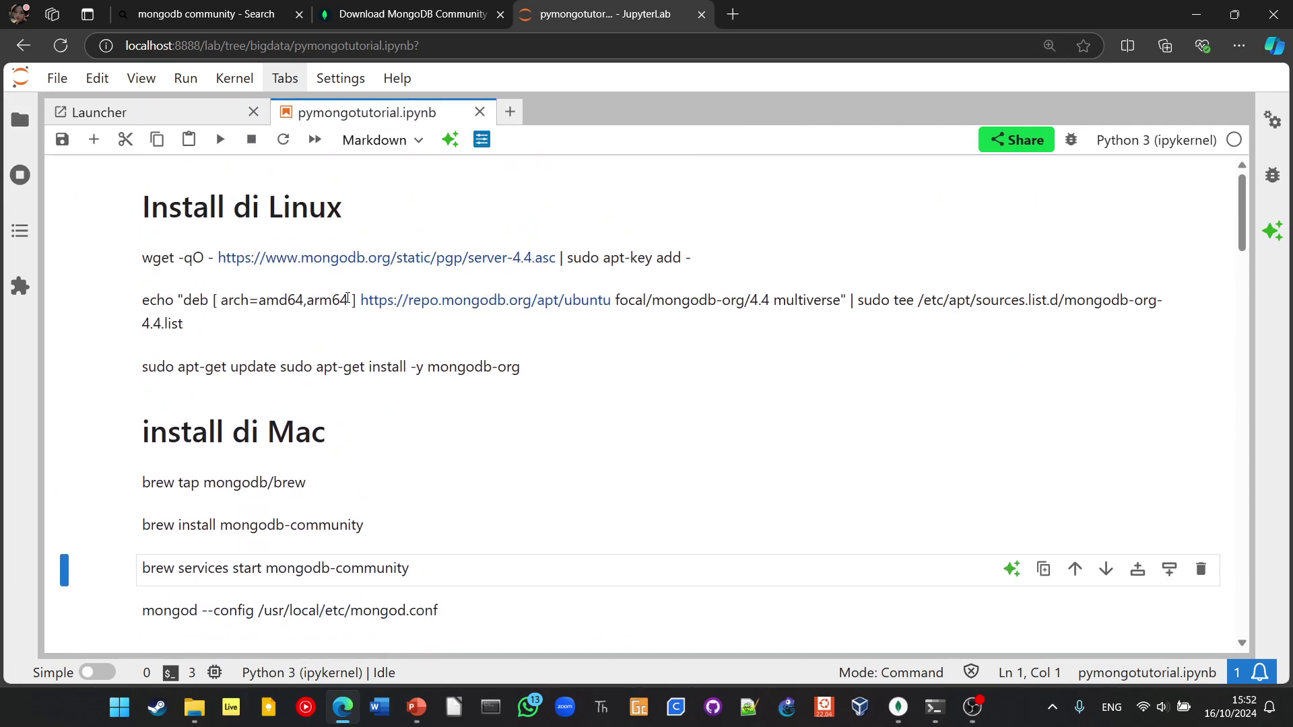
scroll(346, 300, down, 2)
scroll(347, 300, down, 1)
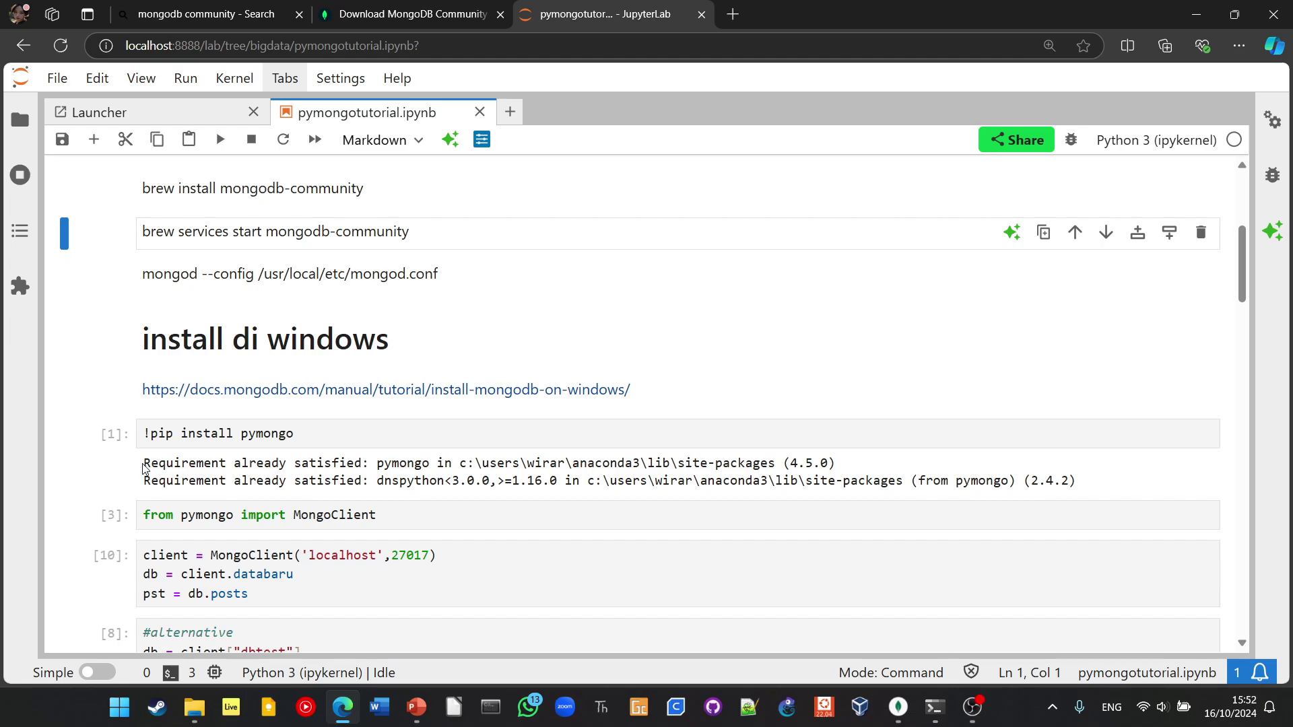
- Highlight the pip install output and MongoClient line, then return to Compass
drag(142, 469, 506, 468)
click(821, 437)
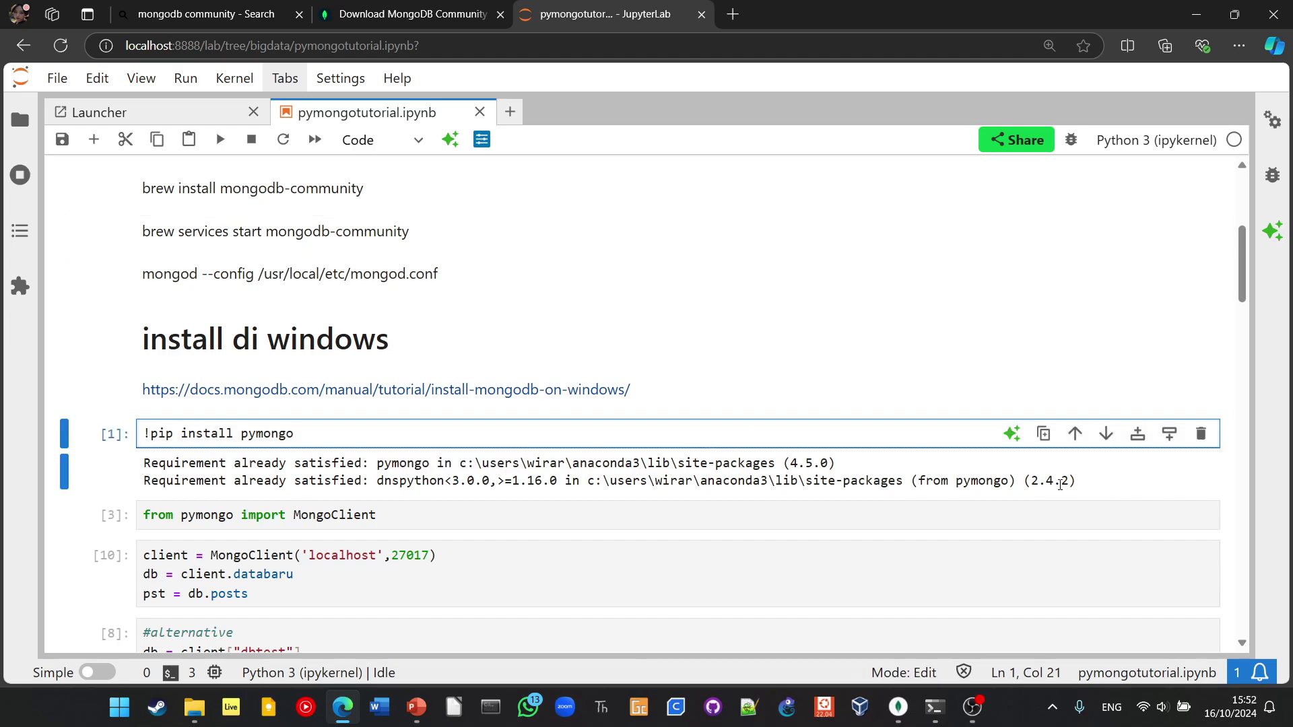
click(776, 489)
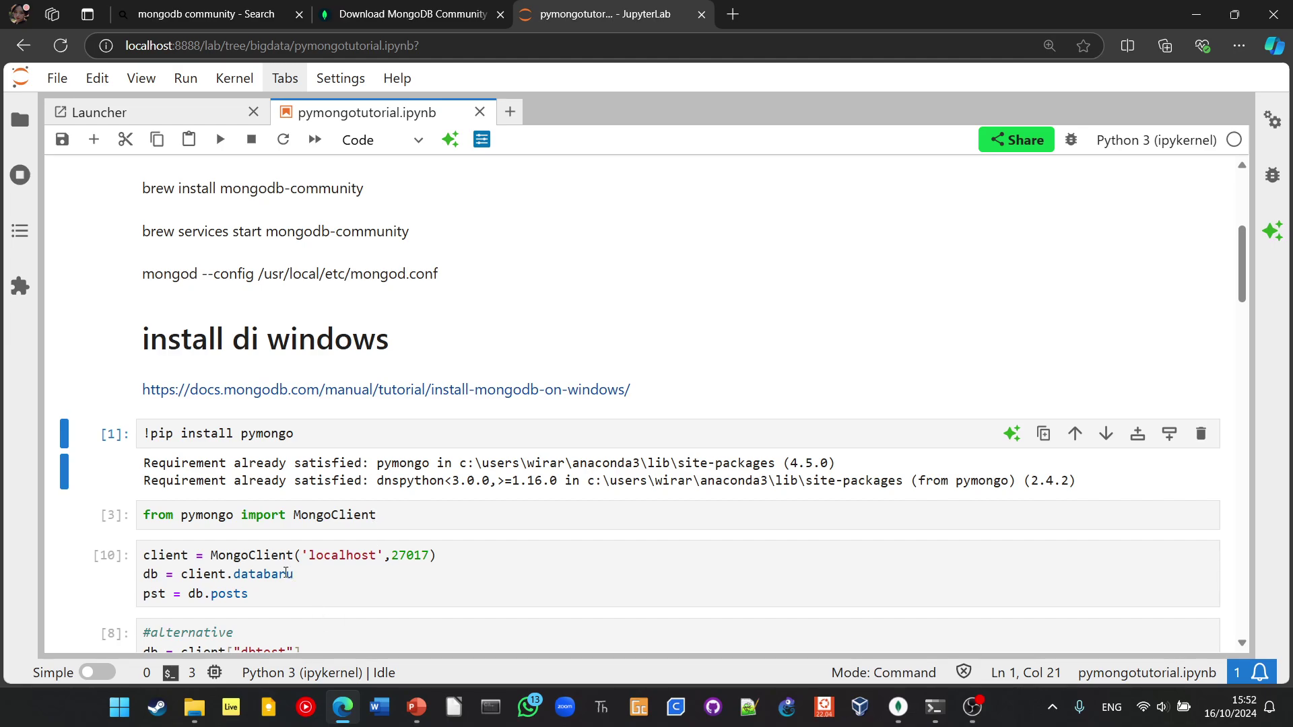
drag(146, 556, 474, 555)
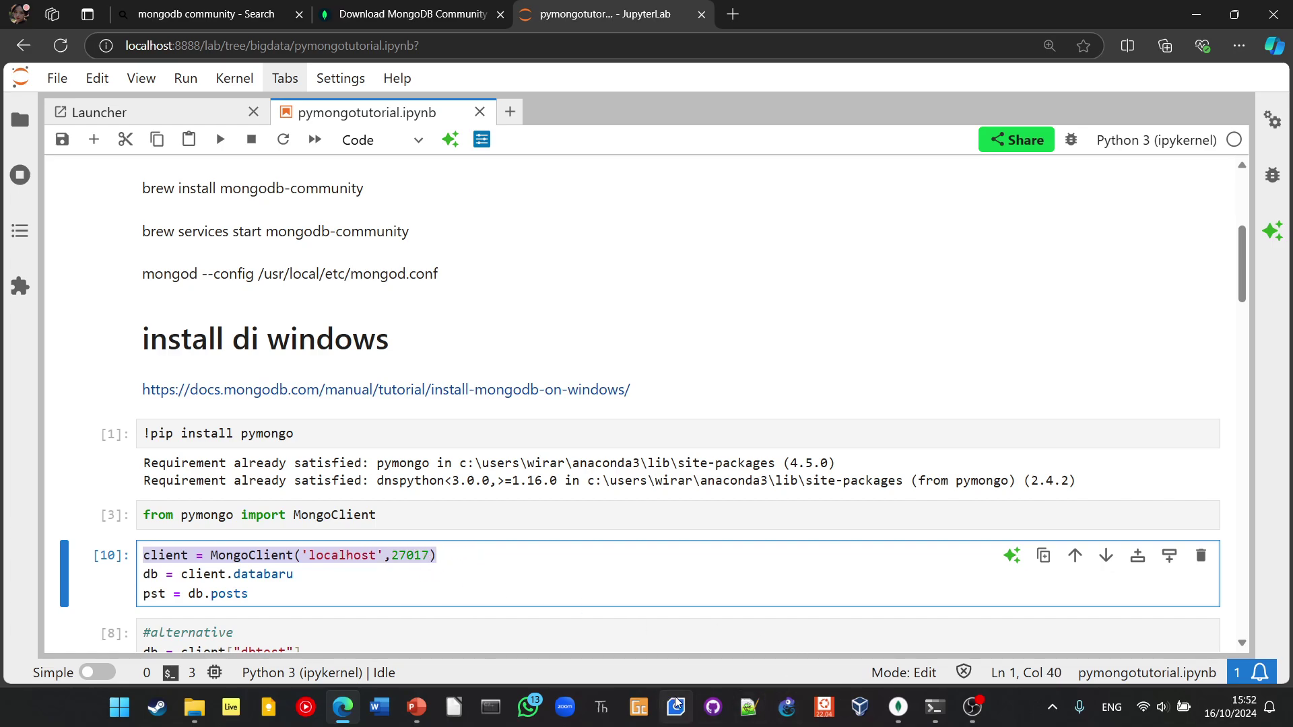
click(896, 708)
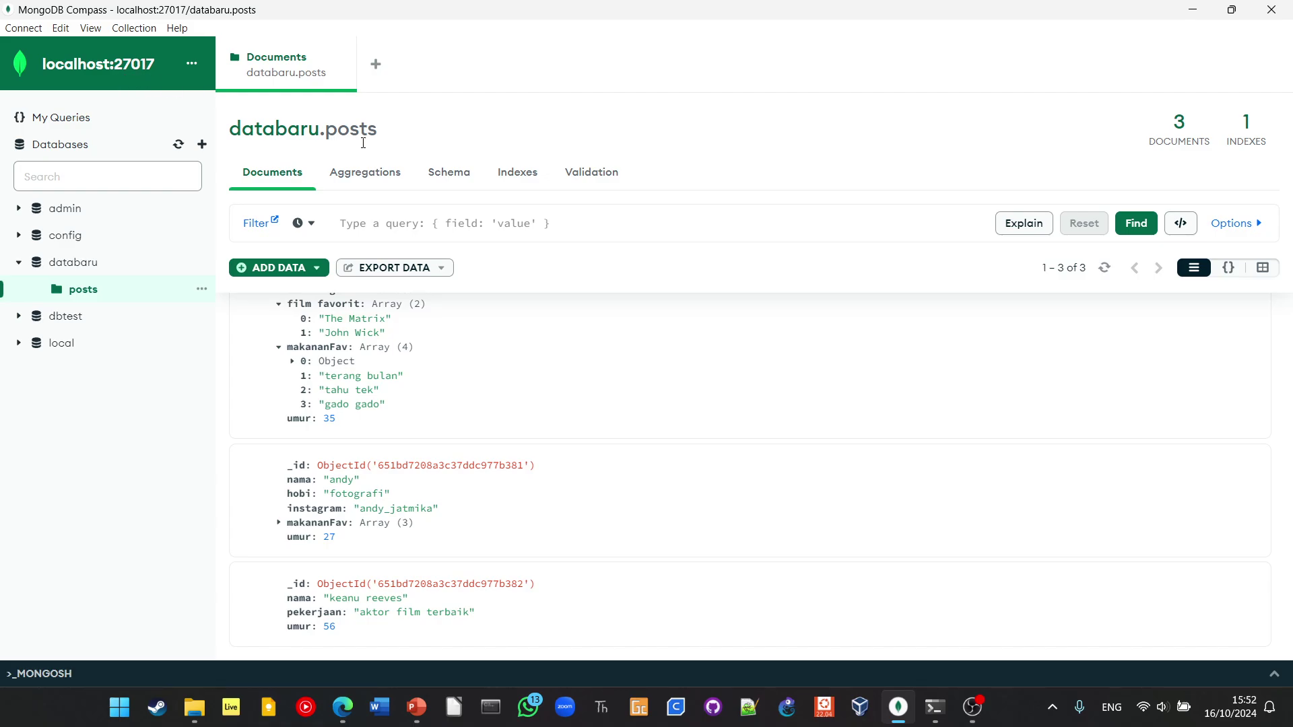
- Highlight the databaru connection line and compare it with Compass's collection names
click(348, 712)
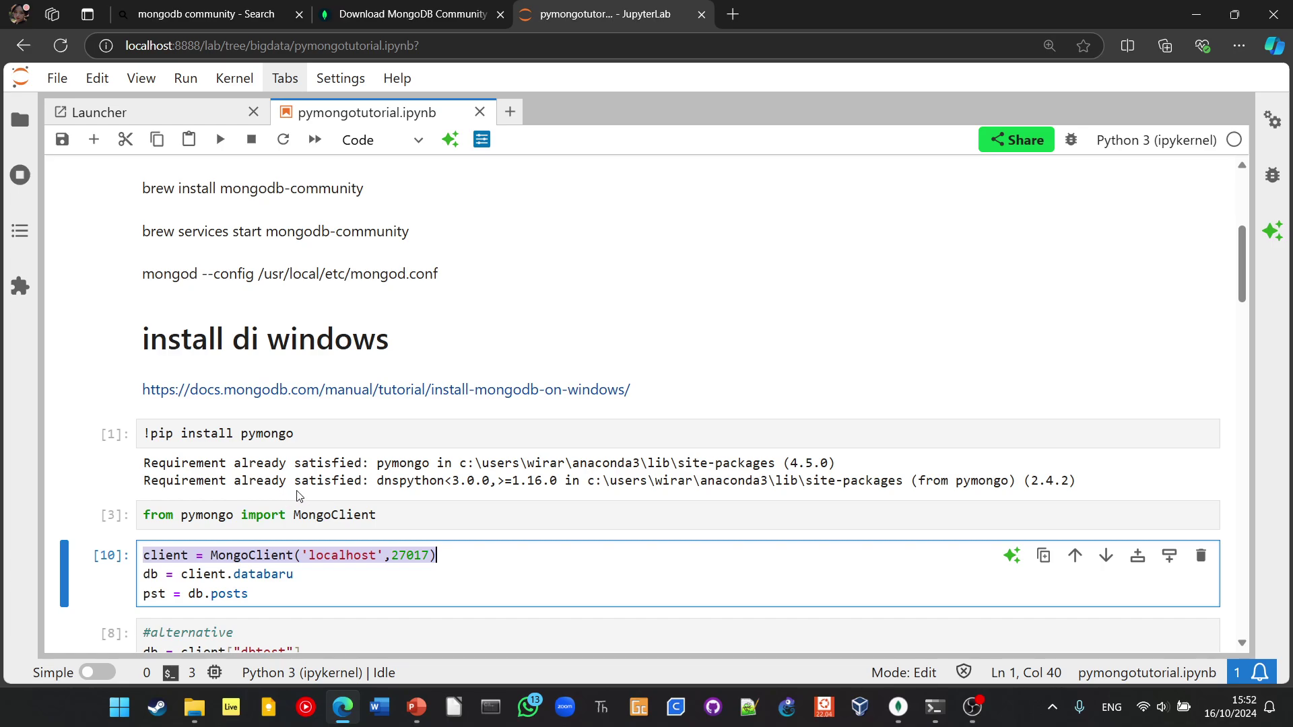
scroll(298, 495, down, 1)
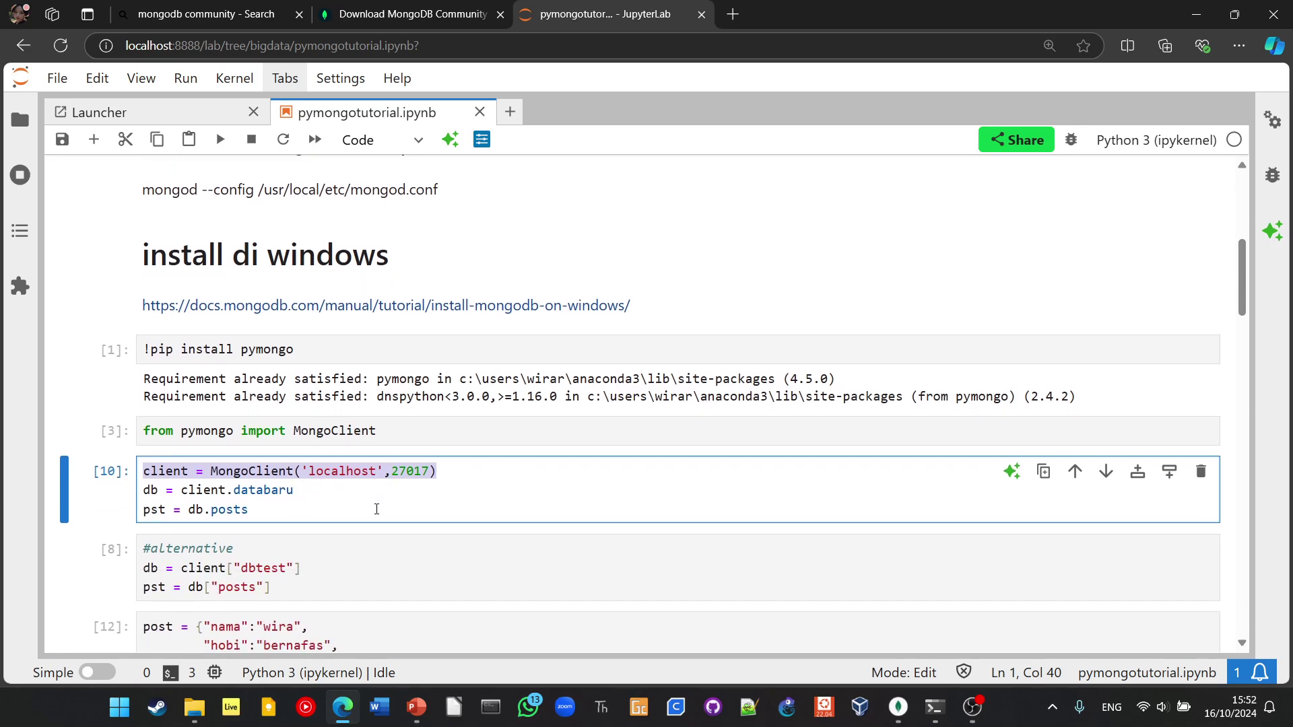
click(311, 508)
drag(145, 490, 314, 494)
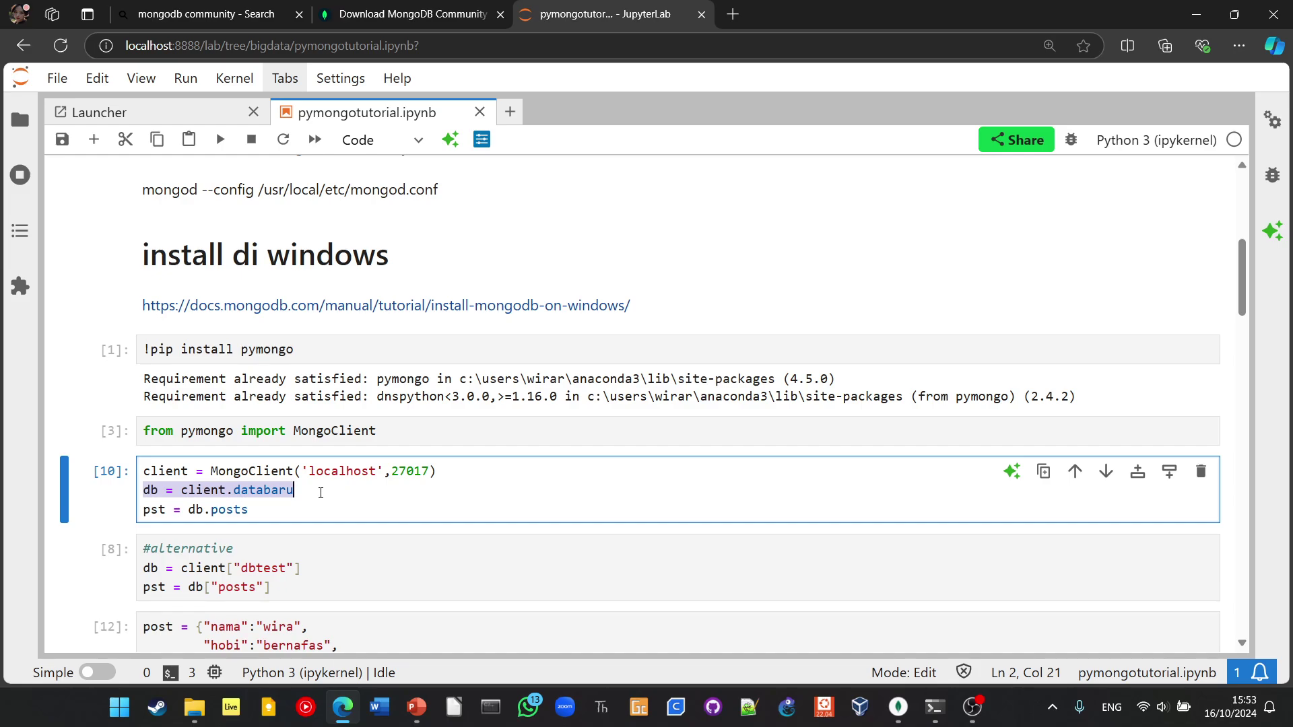
click(909, 711)
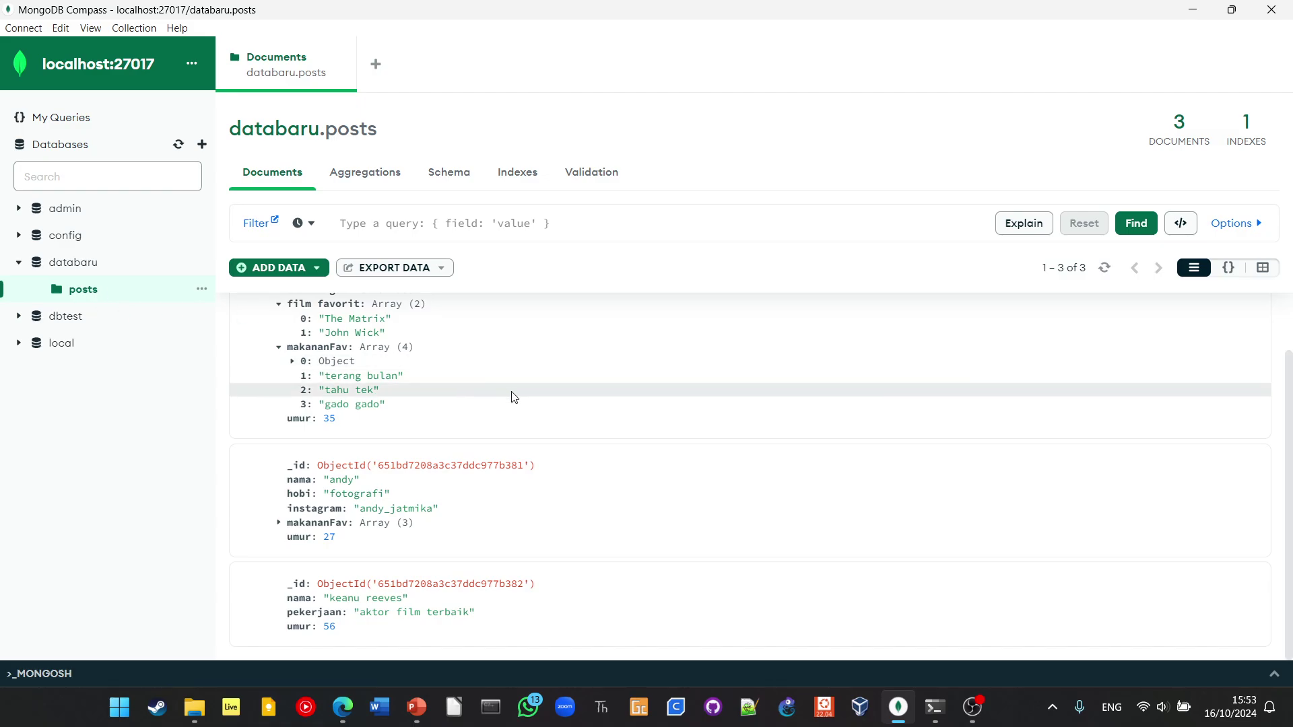
click(347, 713)
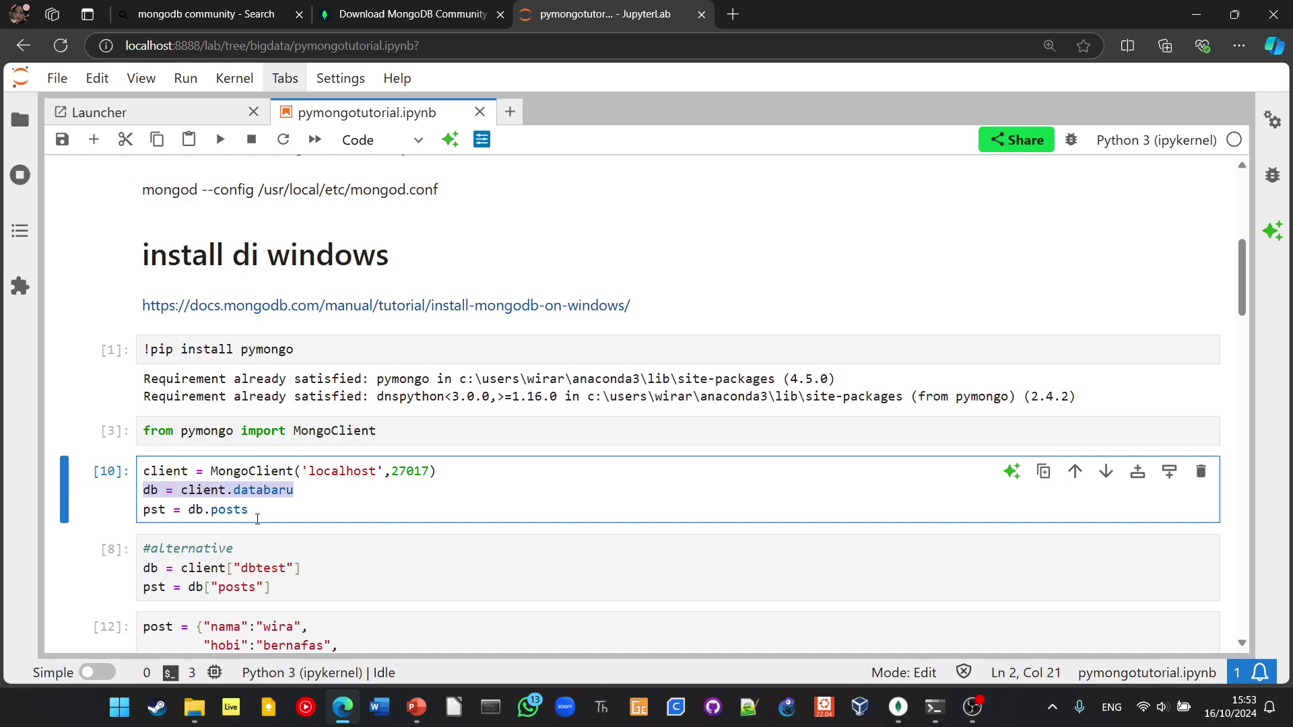
- Replace 'posts' with 'kirim' in cell [10] and run it
click(290, 512)
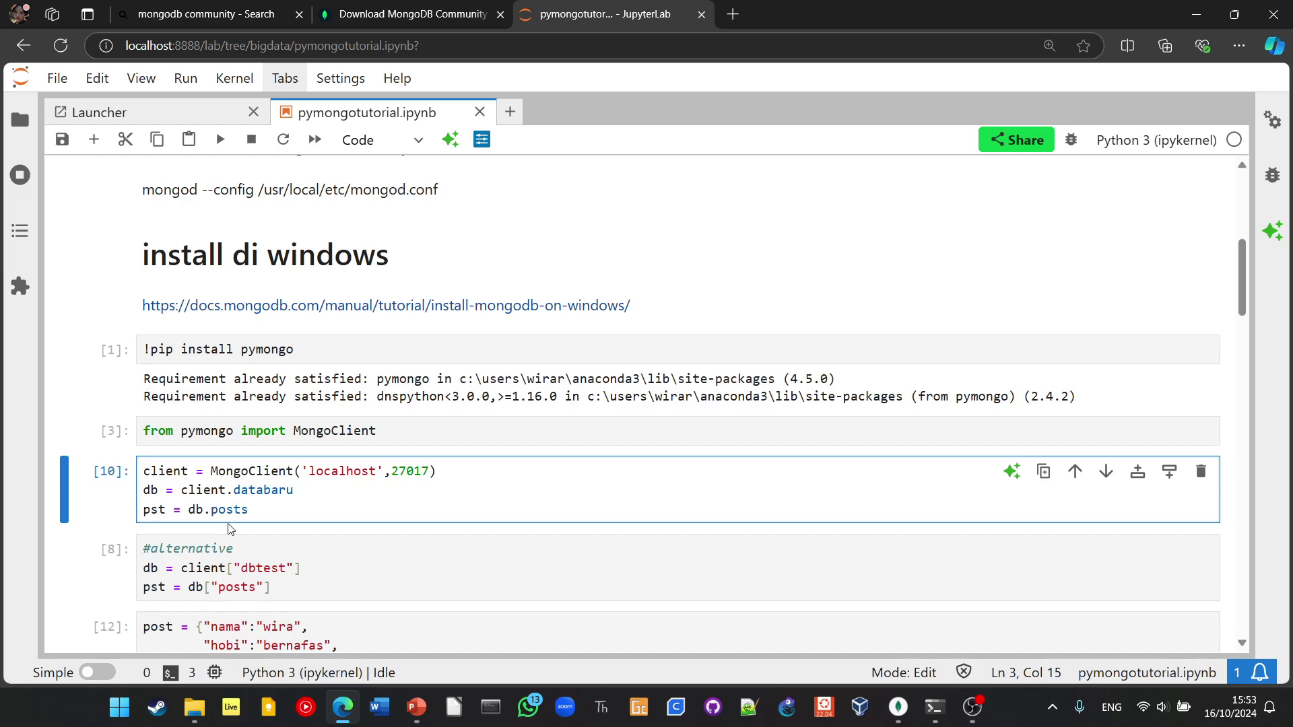
click(903, 713)
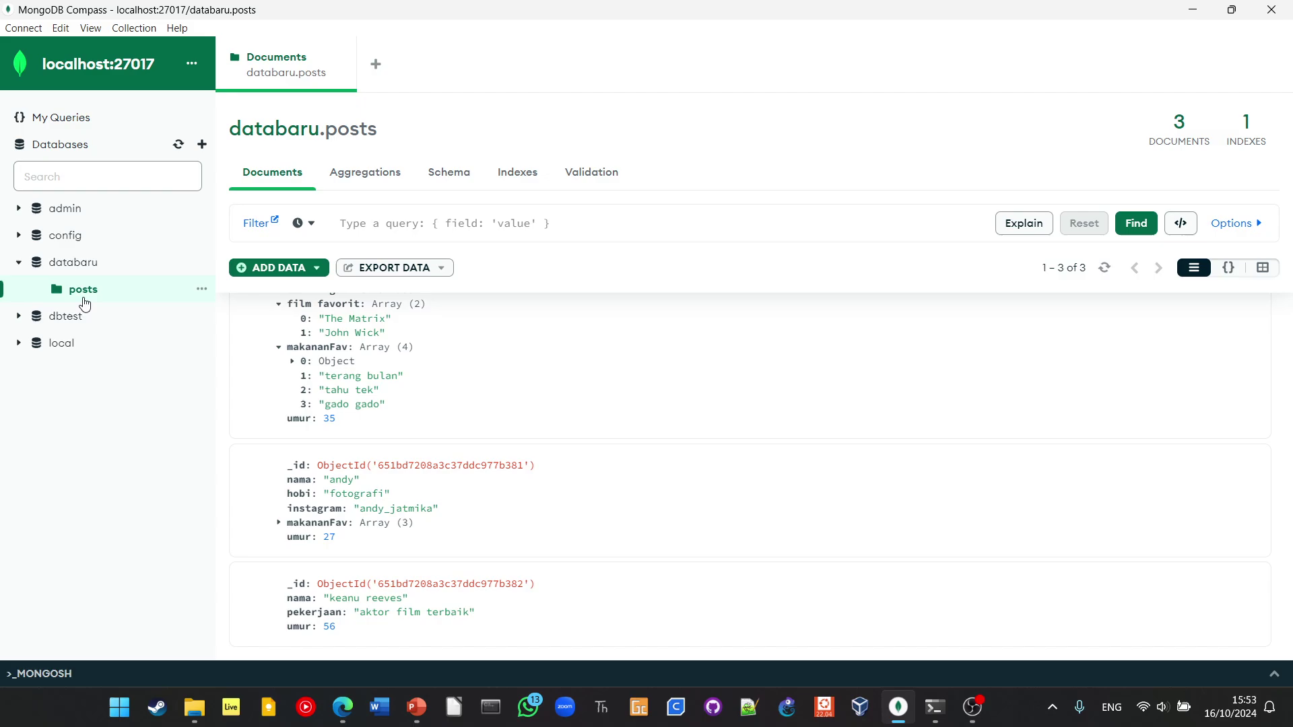
click(333, 719)
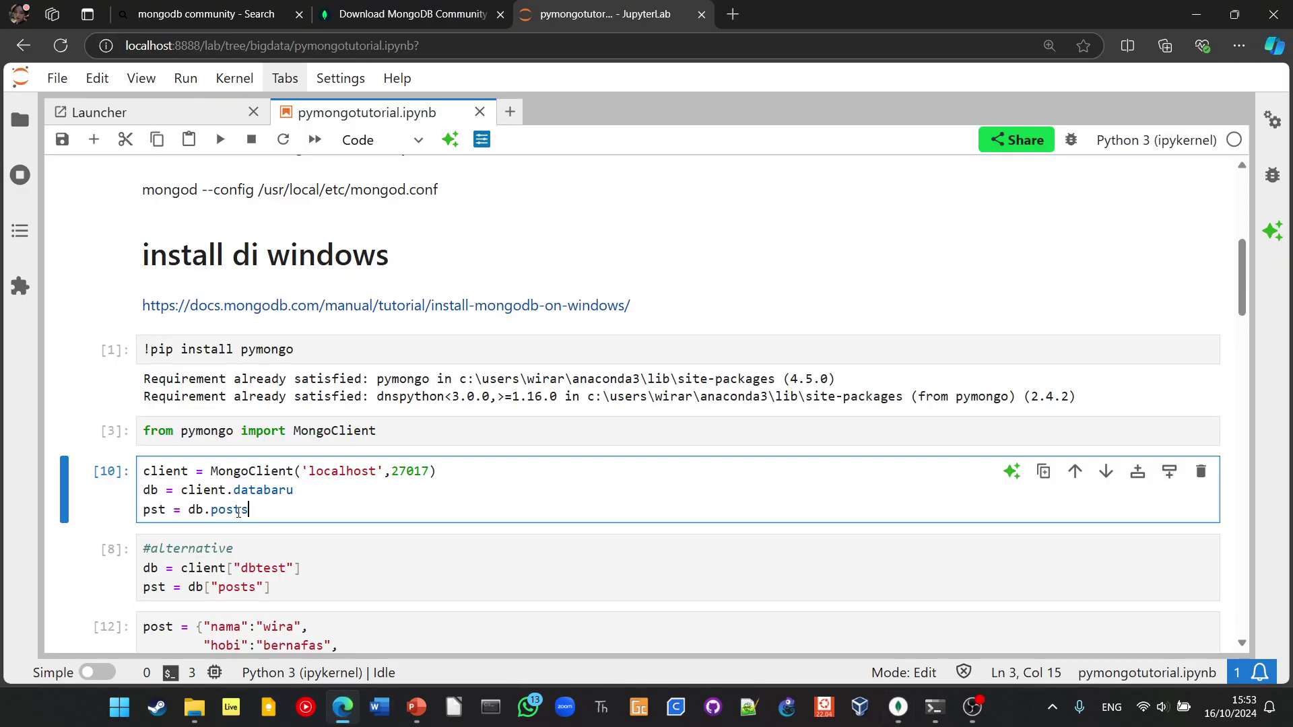
drag(213, 511, 253, 512)
text(kirim)
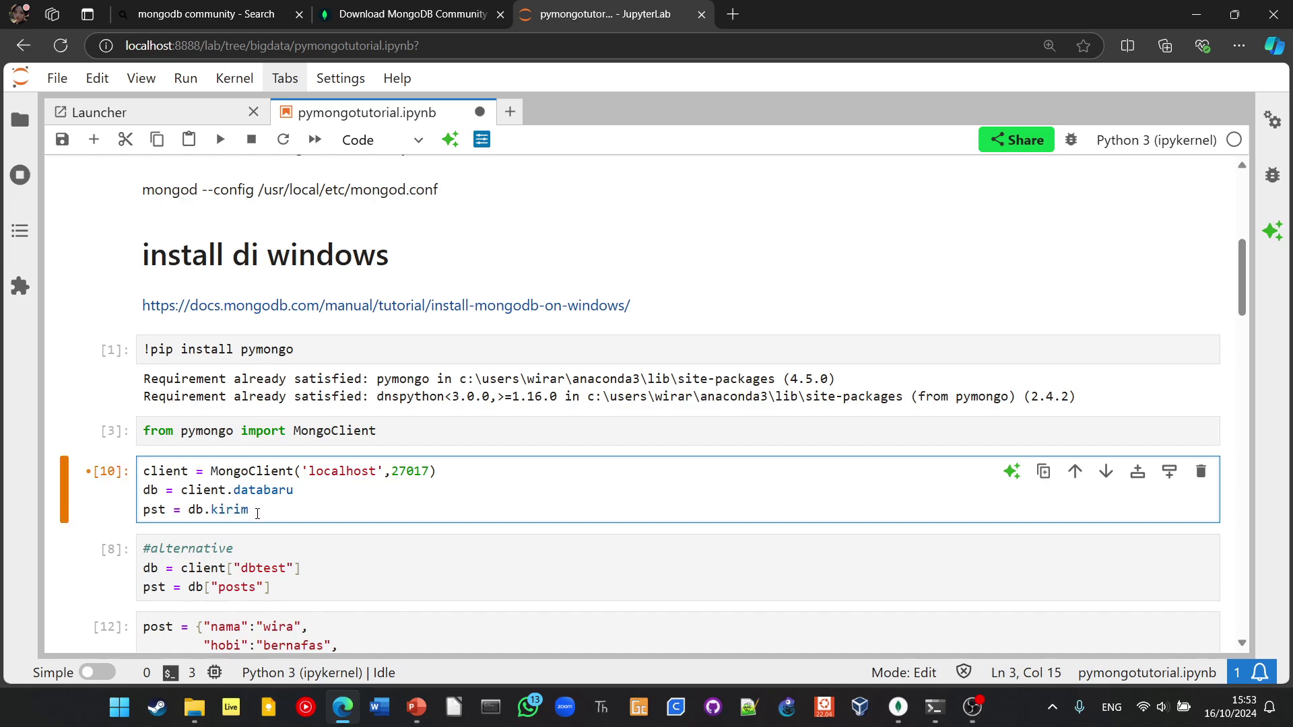
key(shift+Return)
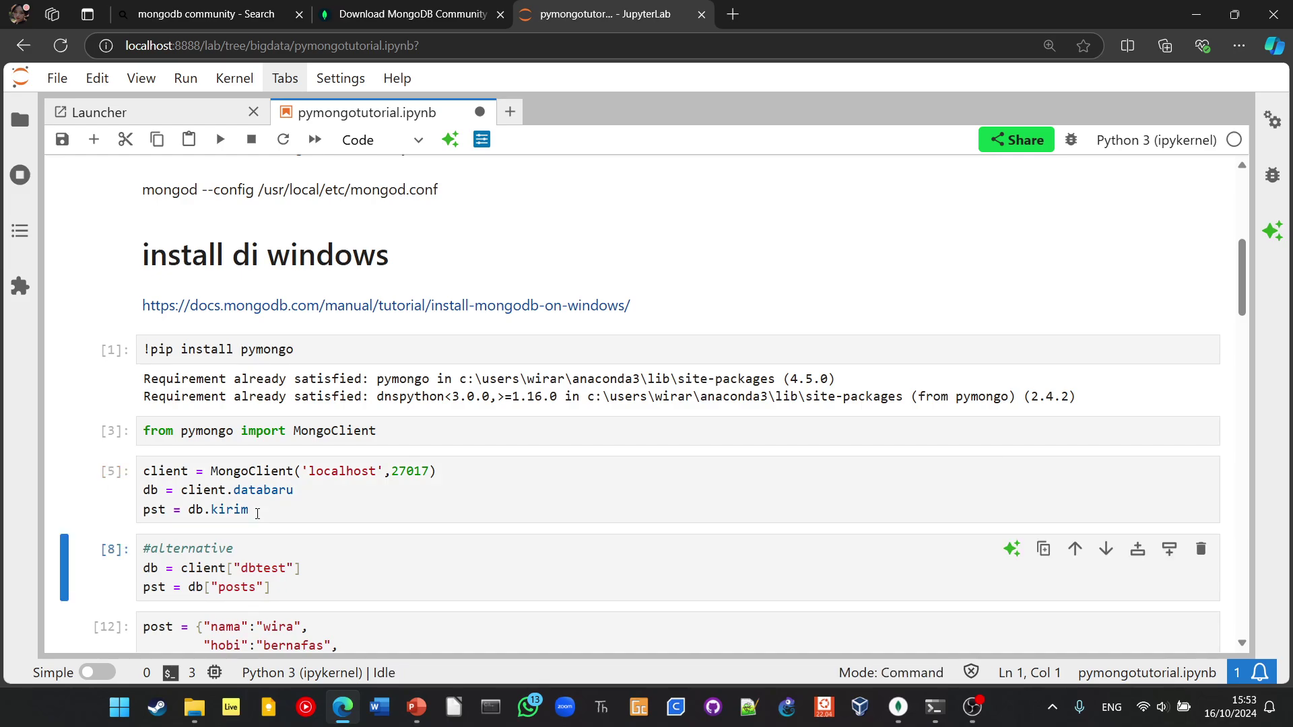
scroll(354, 505, down, 3)
scroll(238, 318, down, 1)
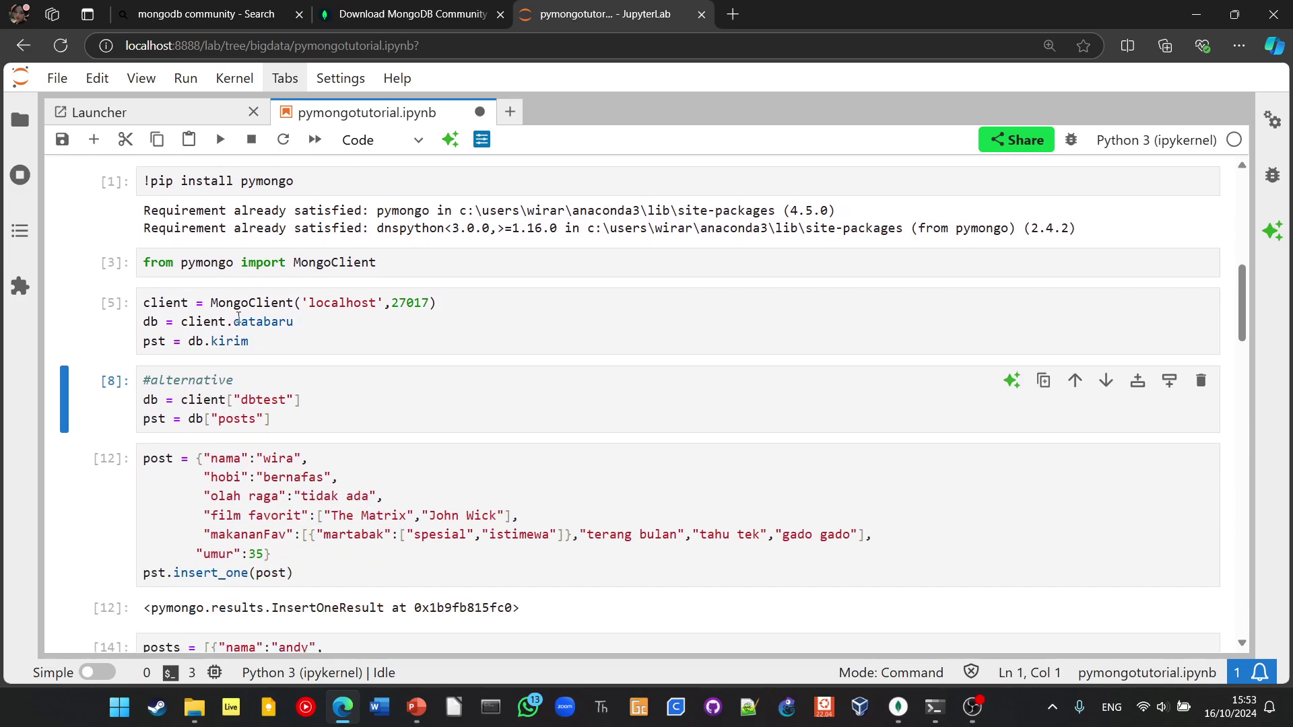
- In the neo insert cell, set hobi to 'entering the matrix' and rename olah raga to sport
drag(265, 432, 134, 382)
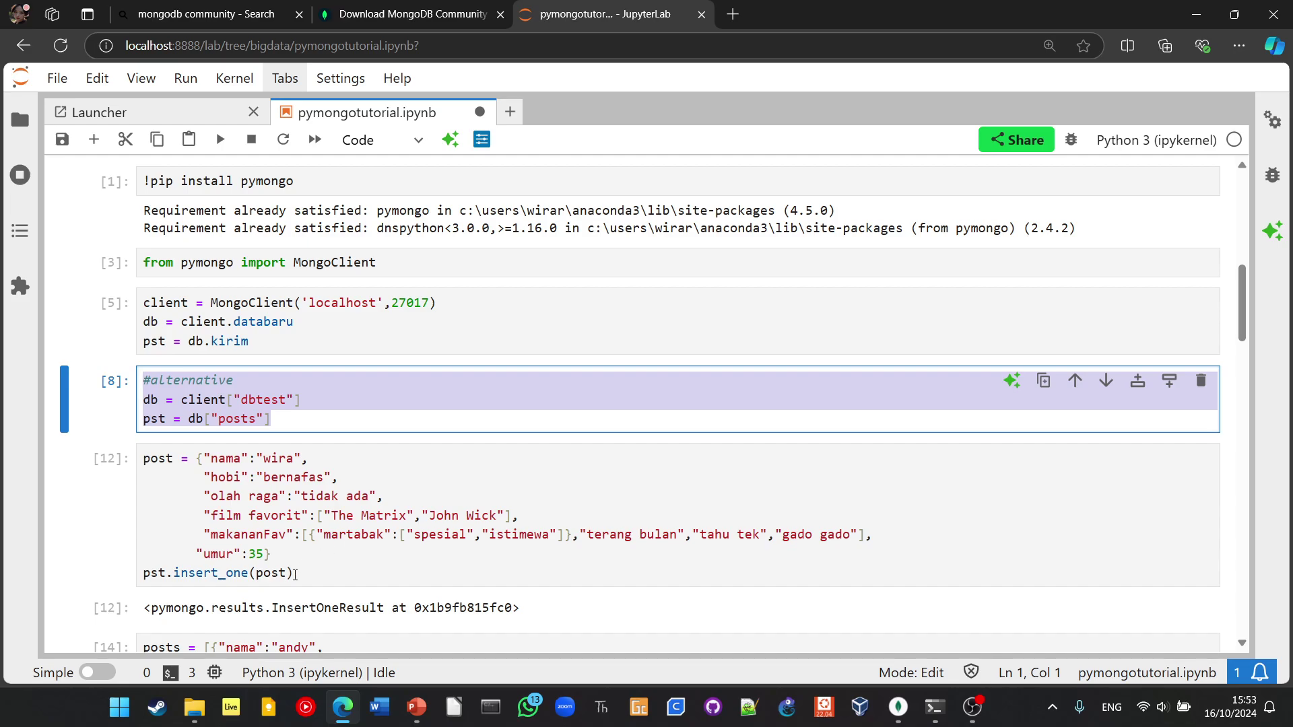
drag(263, 460, 293, 459)
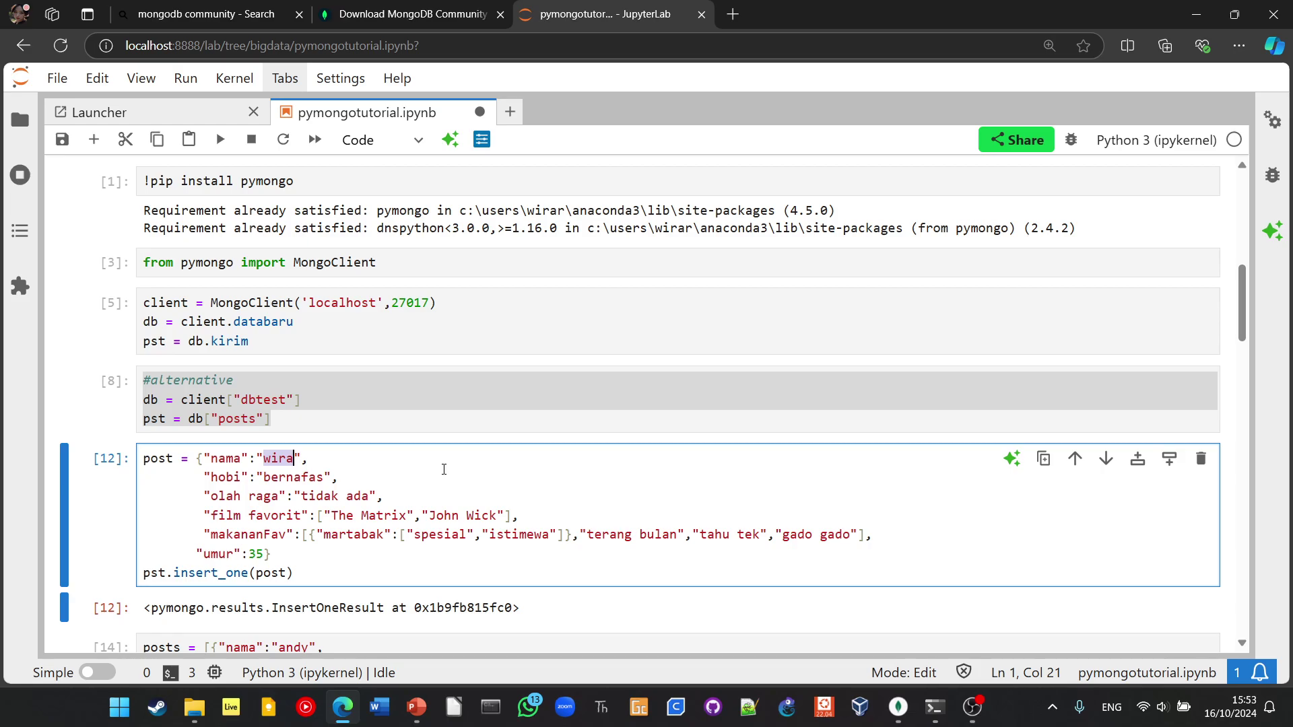
text(ne)
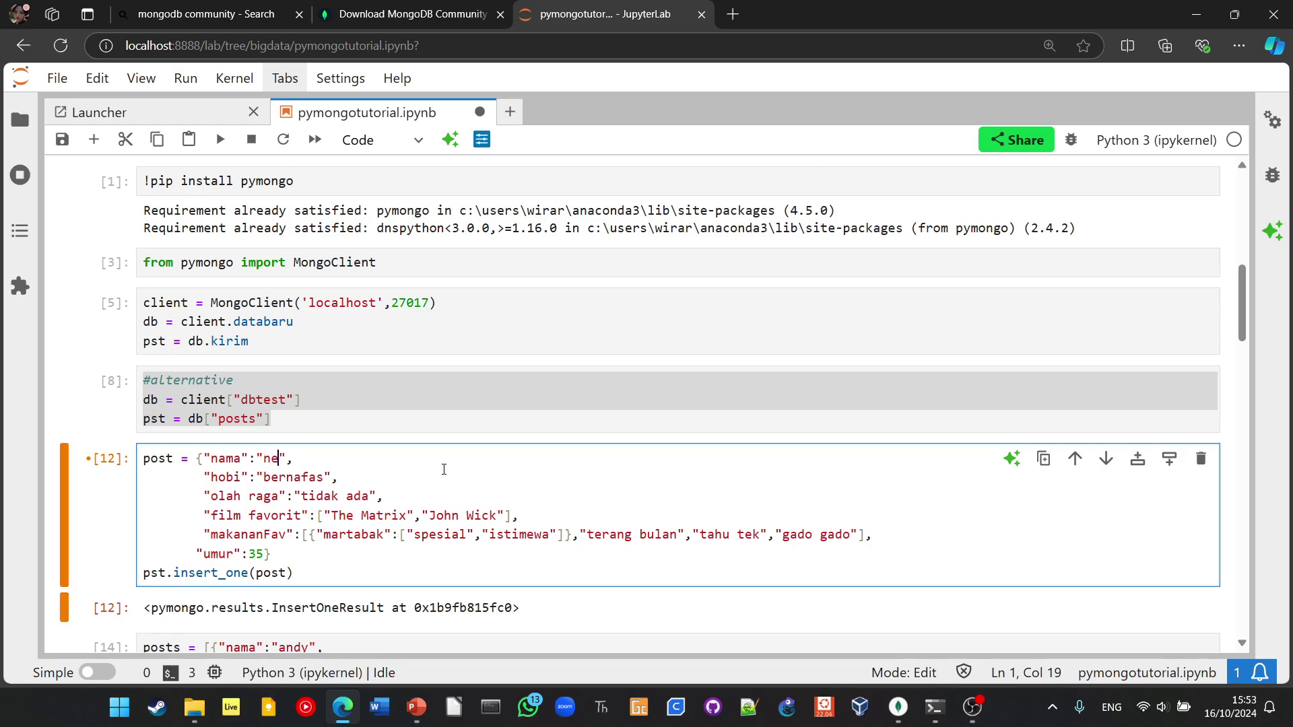
text(o)
drag(263, 477, 325, 477)
text(en)
text(tering )
text(the matri)
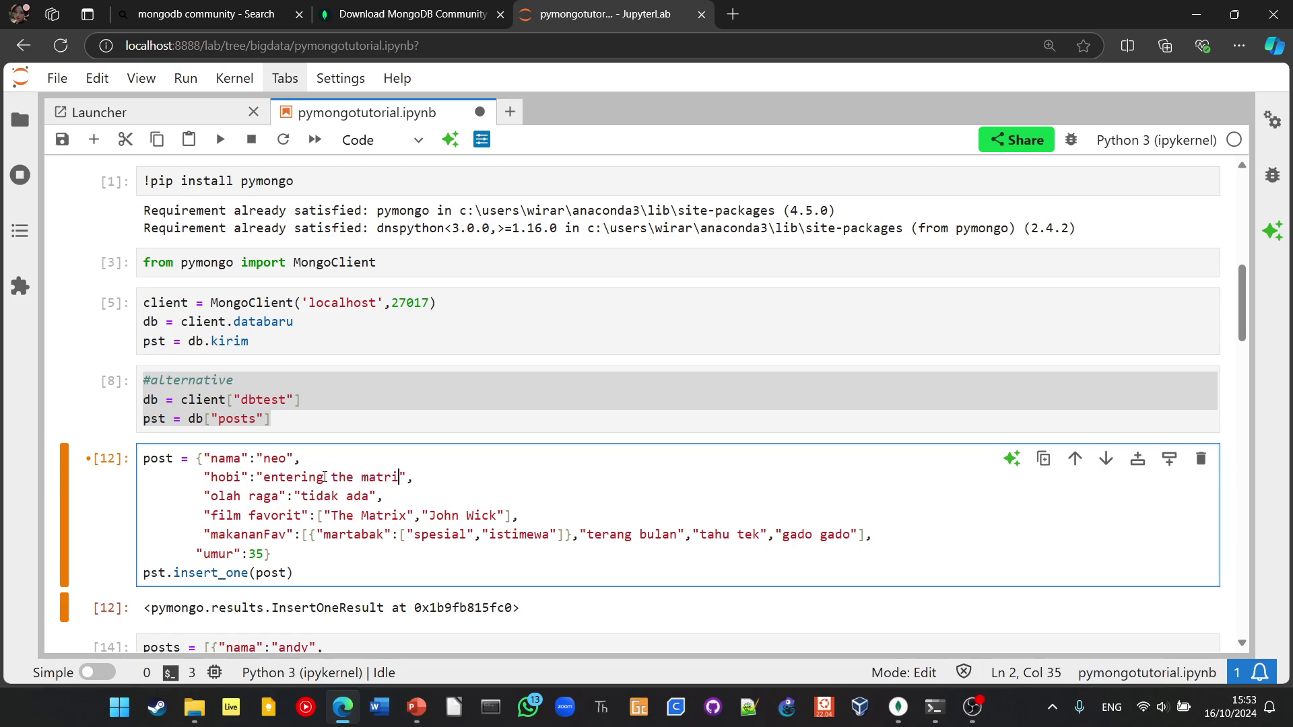
text(x)
drag(280, 496, 210, 496)
text(sp)
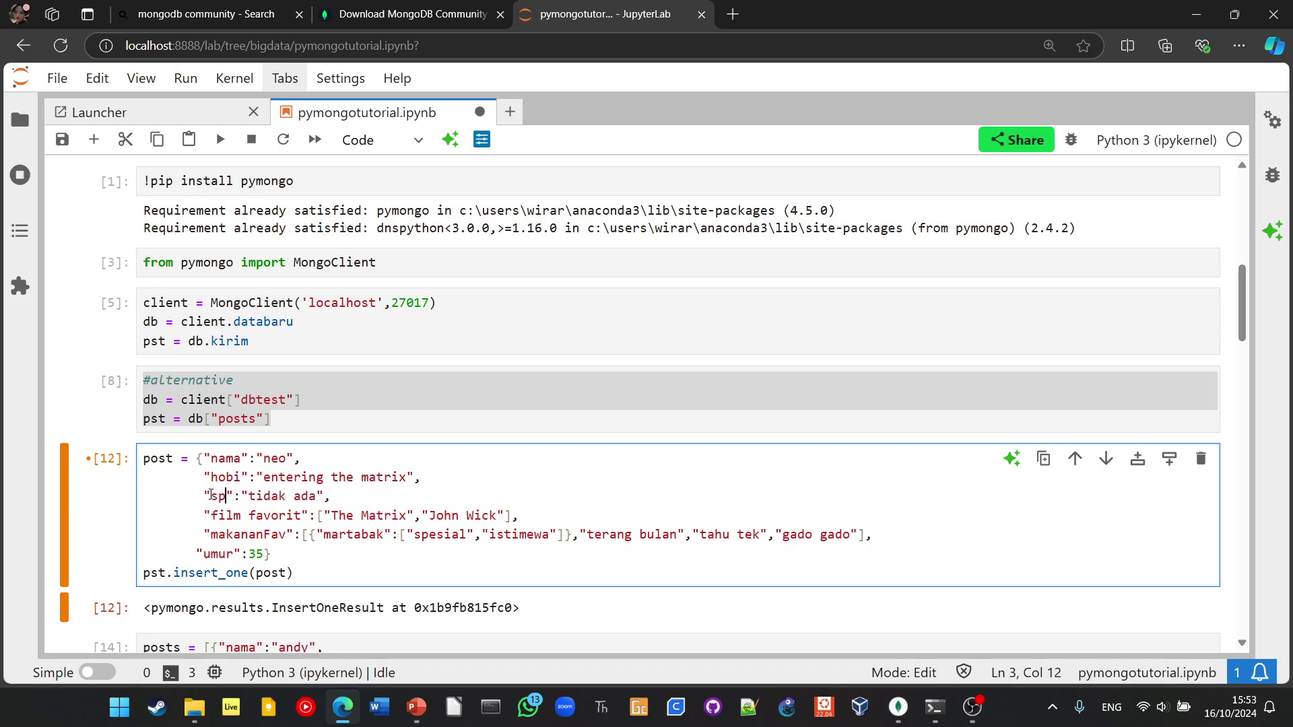
text(ort)
key(Right)
key(Right)
key(Right)
key(shift+Right)
key(shift+Right)
key(shift+Right)
key(shift+Right)
key(shift+Right)
key(shift+Right)
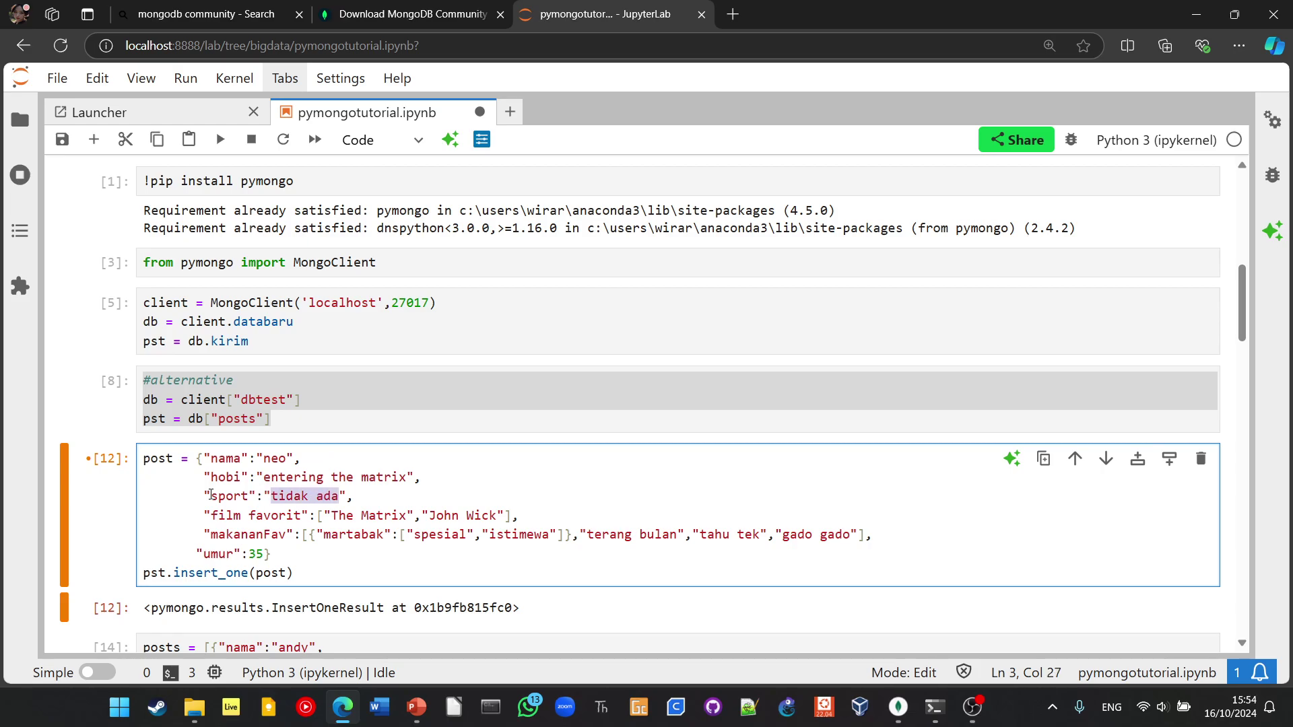
text(dog)
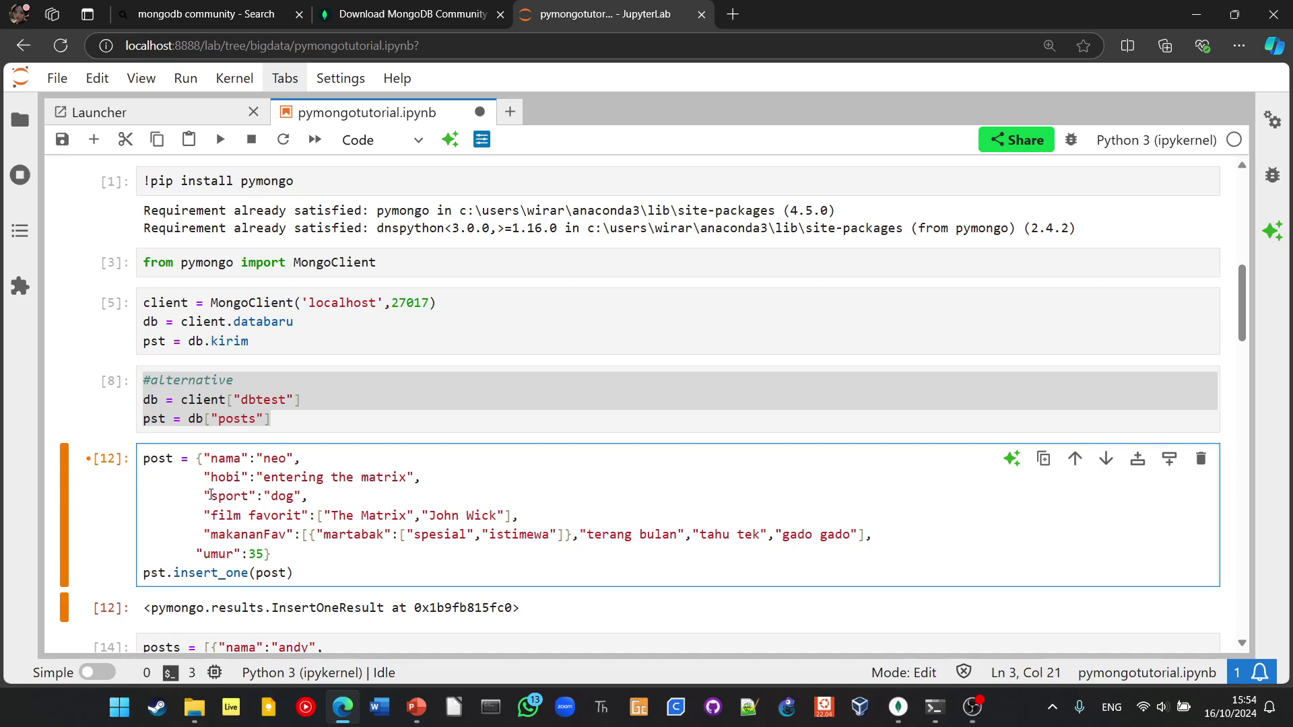
text(gi)
text(ng a bu)
text(llet)
- Edit the film favorit key name and its film titles up to John Wick
click(293, 515)
drag(293, 515, 214, 518)
click(293, 515)
text(fav )
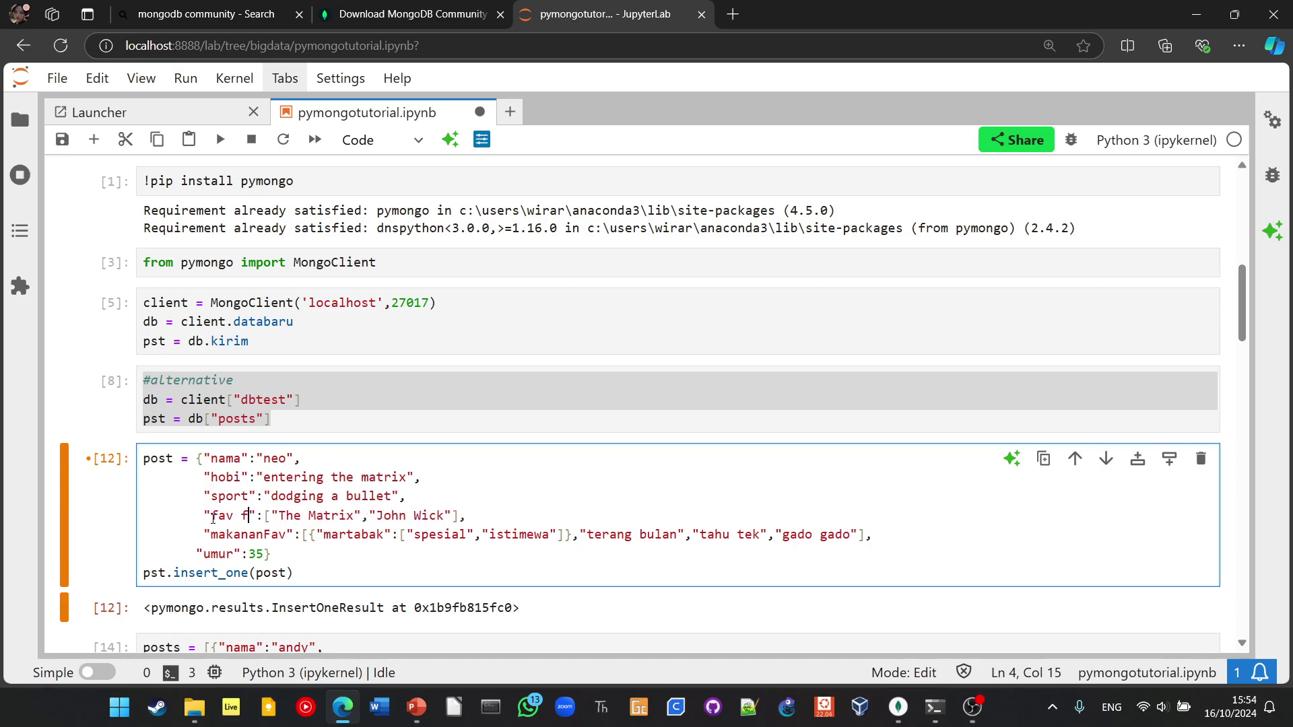
text(films)
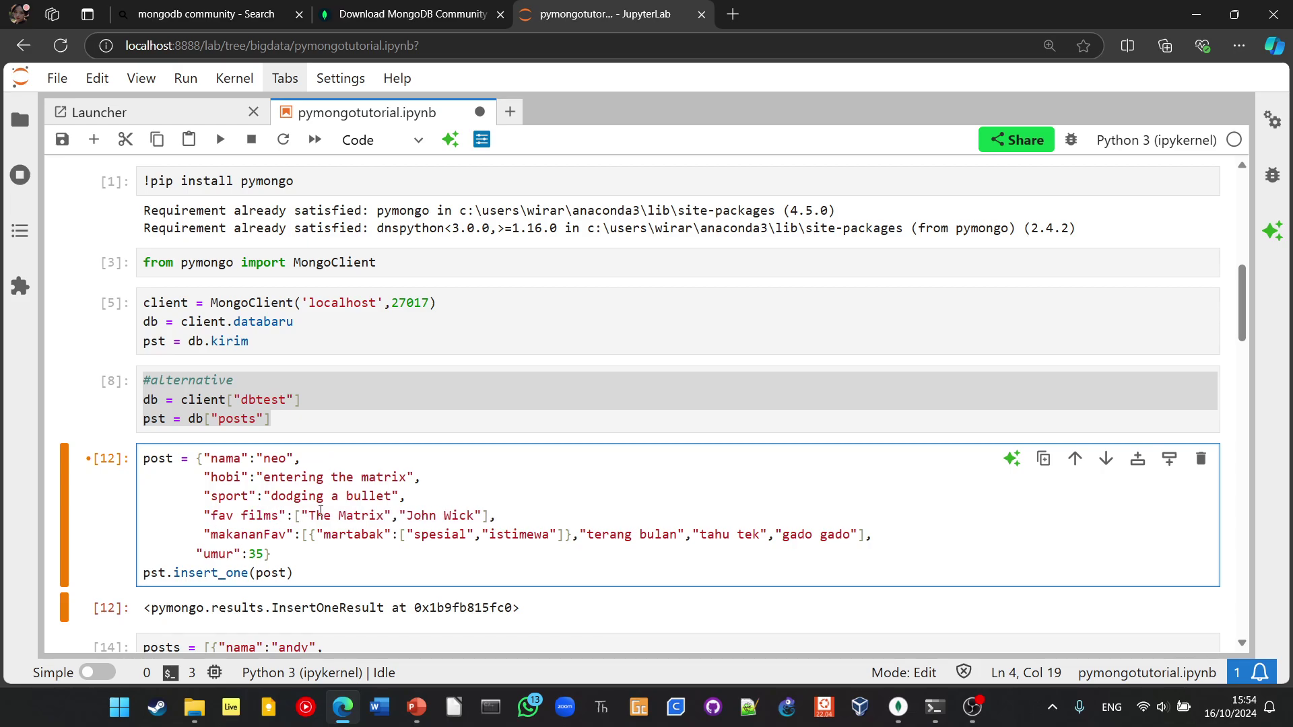
click(312, 516)
click(407, 517)
- Edit the makananFav foods (martabak, spesial, istimewa, terang bulan, tahu tek, gado gado), adding caesar
drag(287, 535, 210, 535)
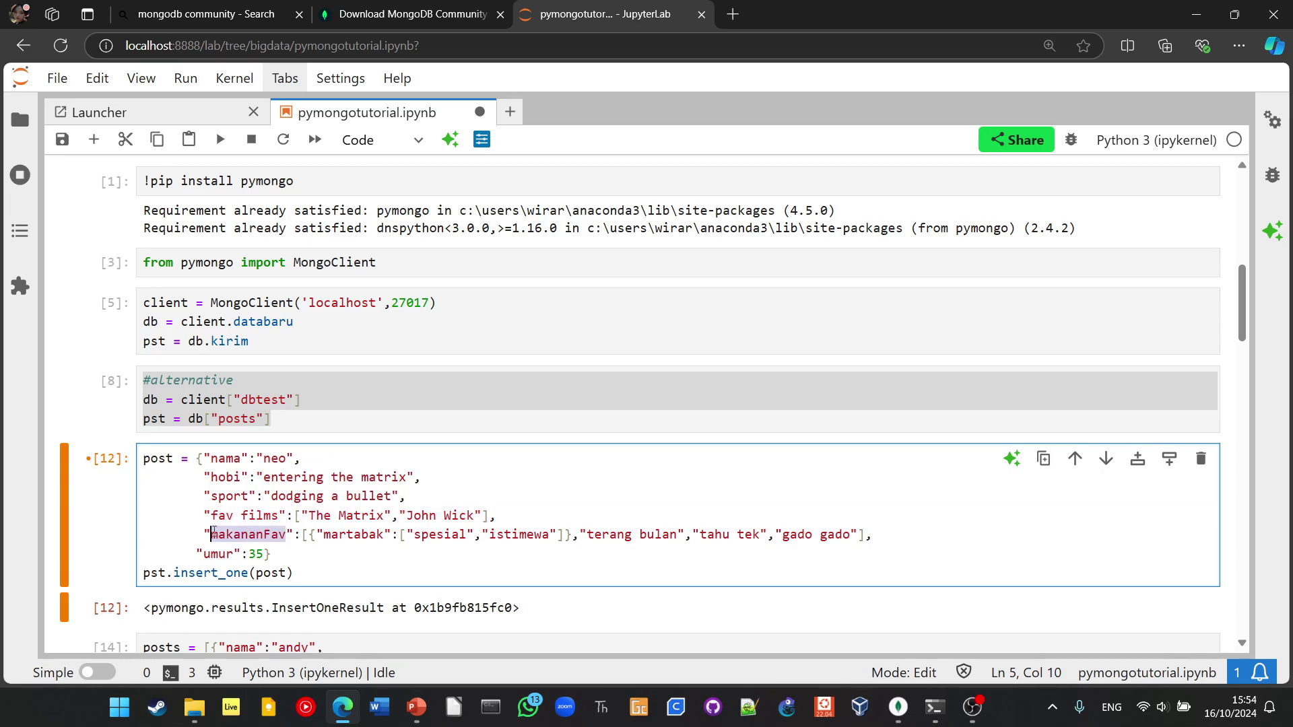
text(fav f)
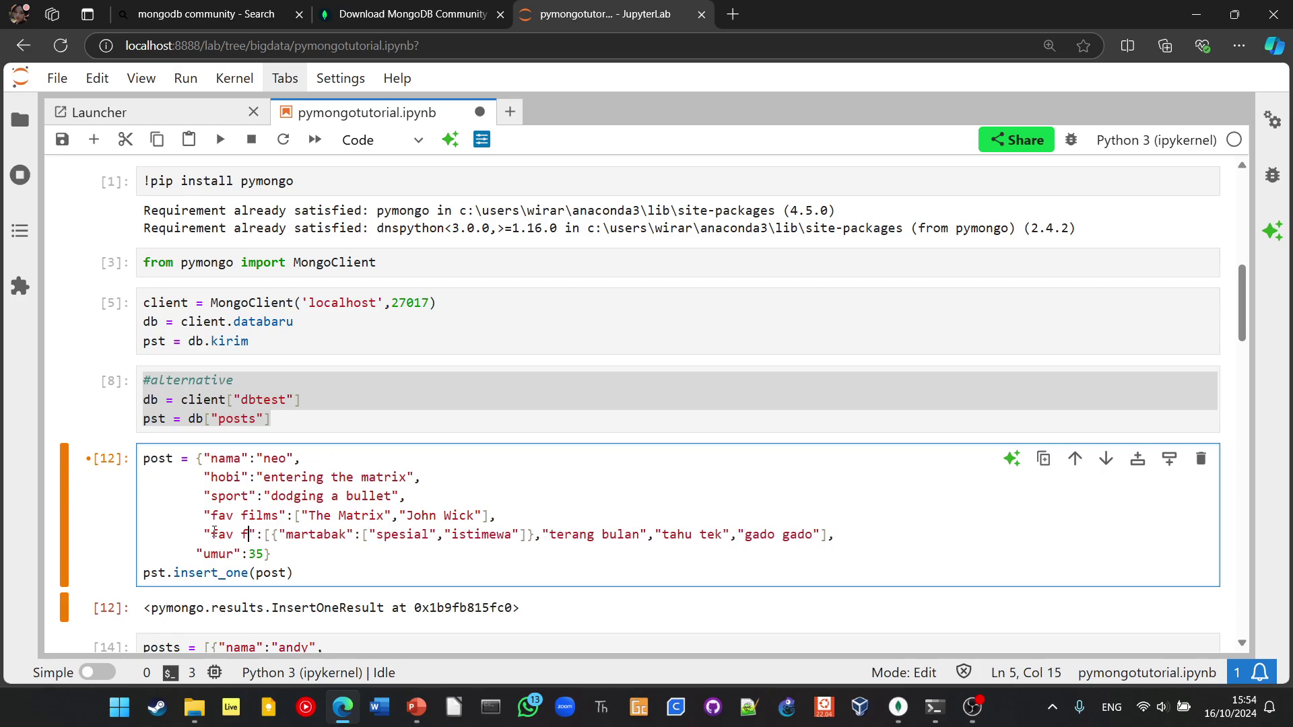
text(oods)
key(Right)
key(Right)
key(Right)
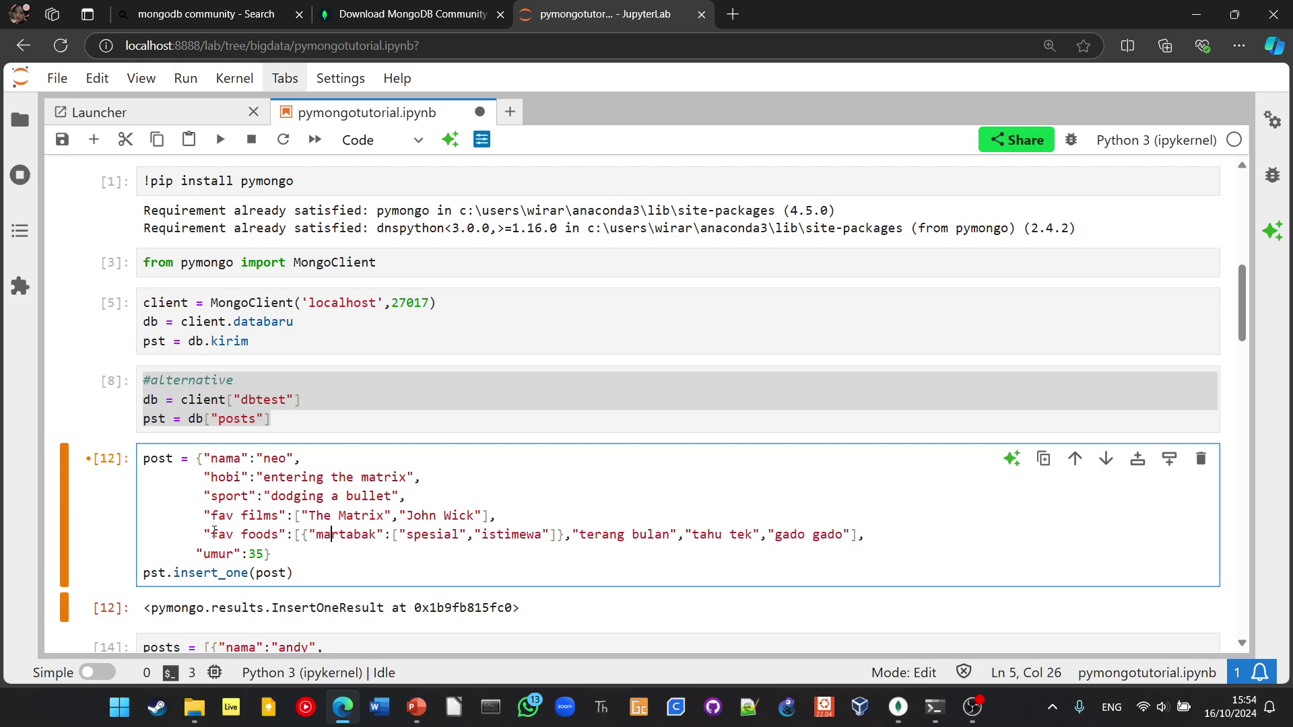
key(Left)
key(Left)
key(shift+Right)
key(shift+Right)
key(shift+Right)
key(shift+Right)
key(shift+Right)
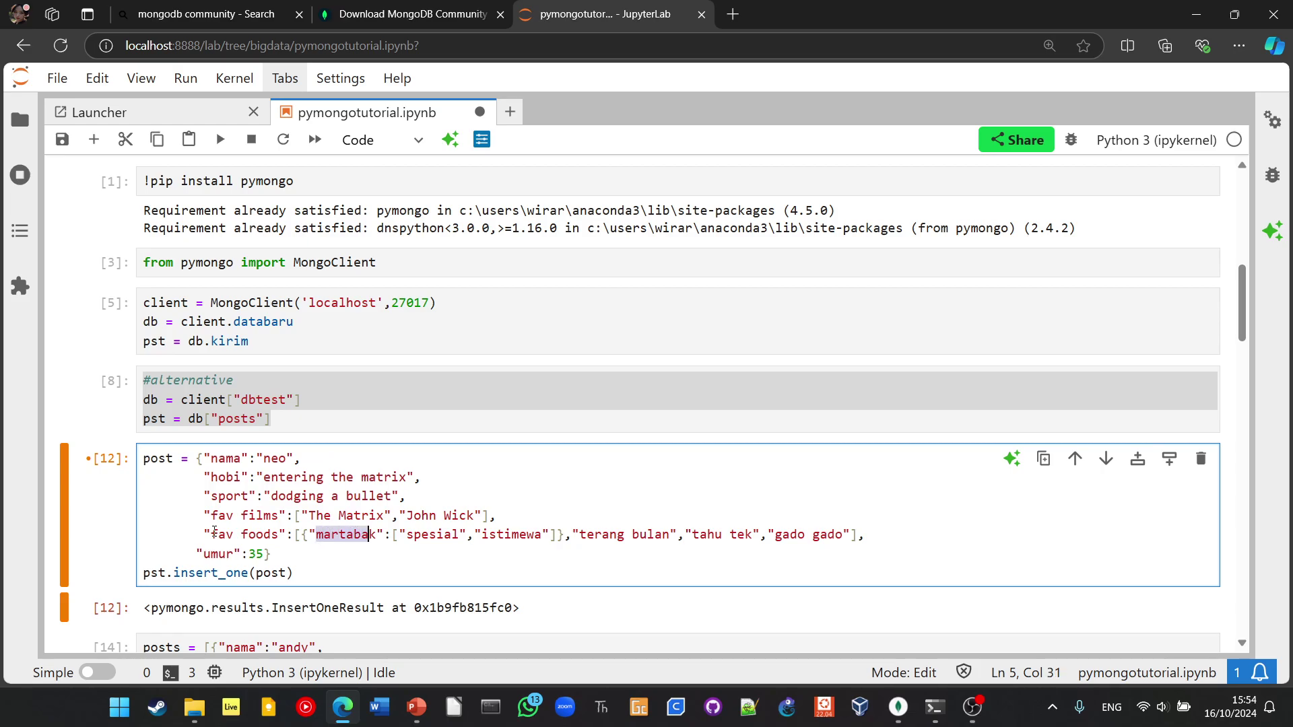
key(shift+Right)
text(ramen)
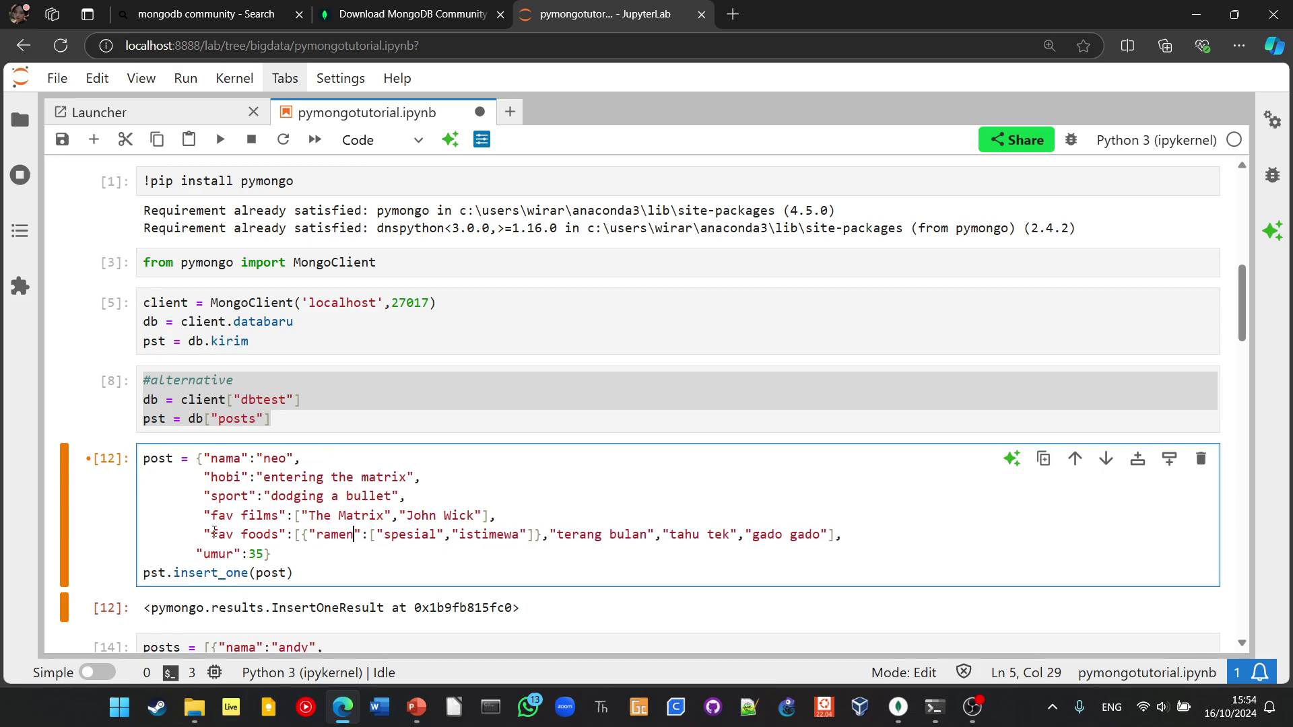
key(Right)
key(Right)
key(Right)
key(Right)
key(Right)
key(Left)
key(shift+Right)
key(shift+Right)
key(shift+Right)
key(shift+Right)
key(shift+Right)
text(sa)
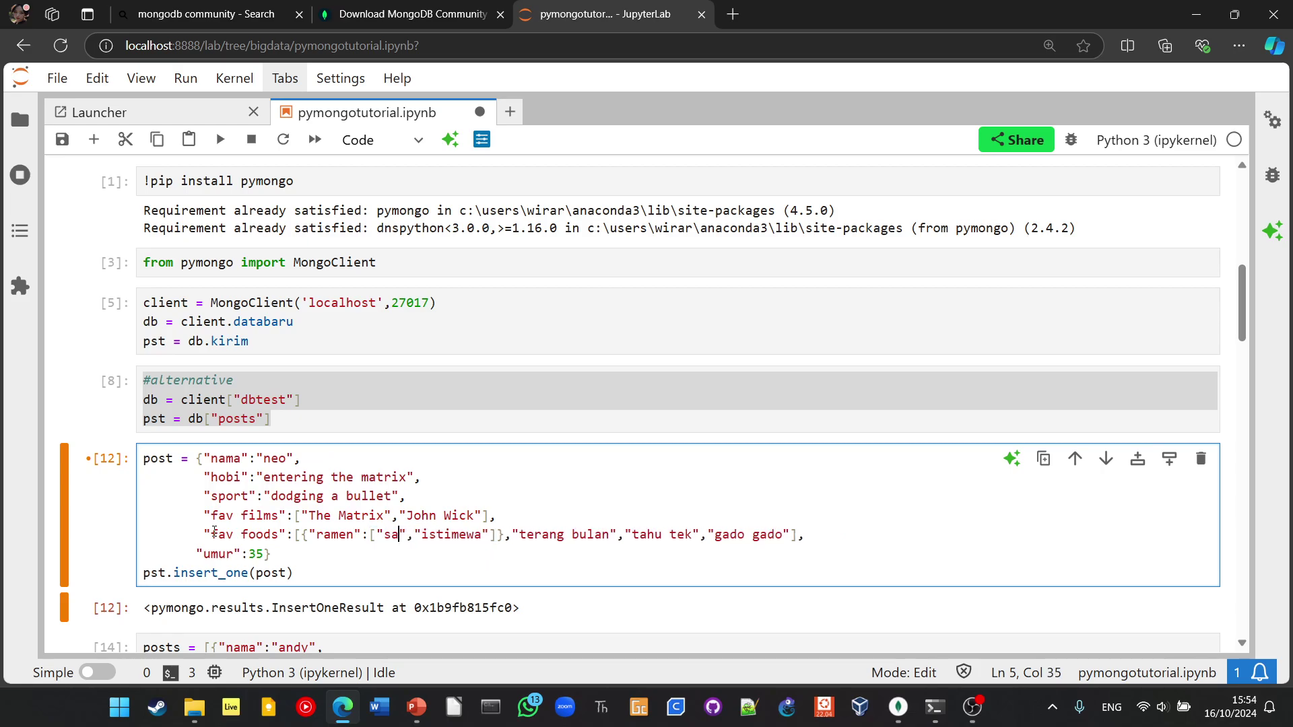
text(lt)
key(Right)
key(Right)
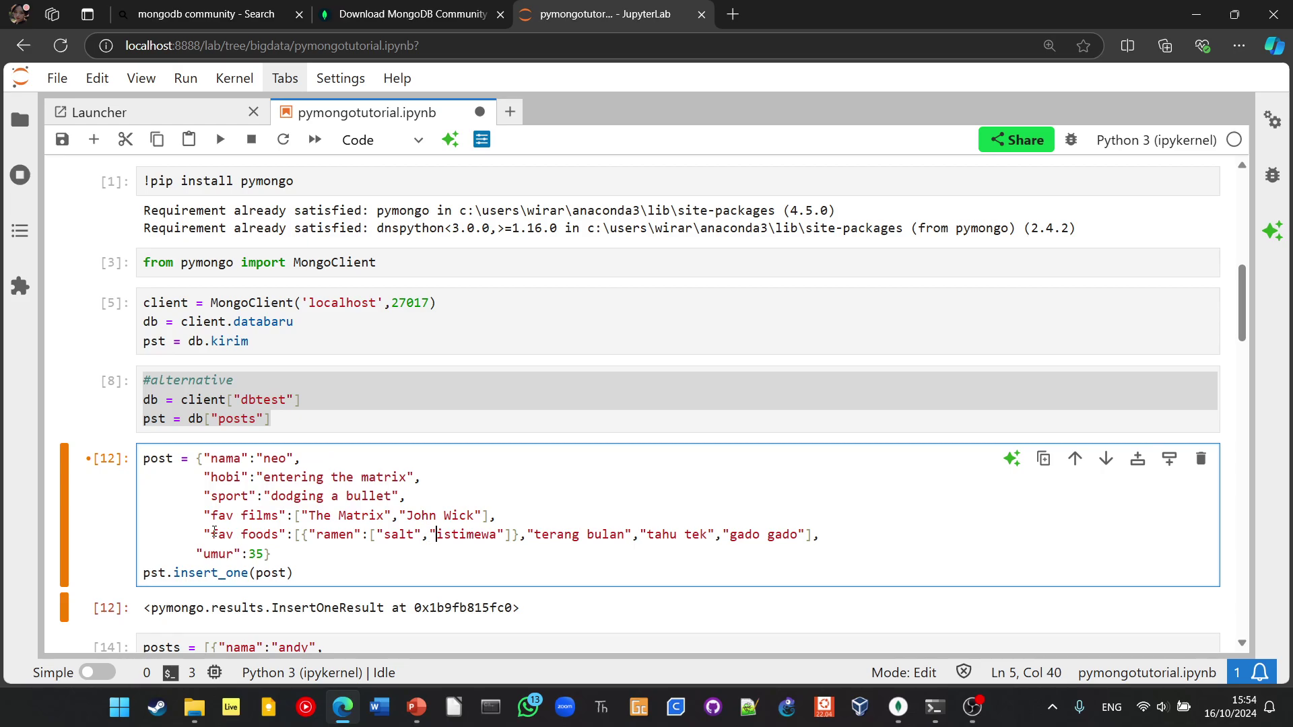
key(shift+Right)
key(shift+Right)
key(shift+Right)
key(shift+Right)
key(shift+Right)
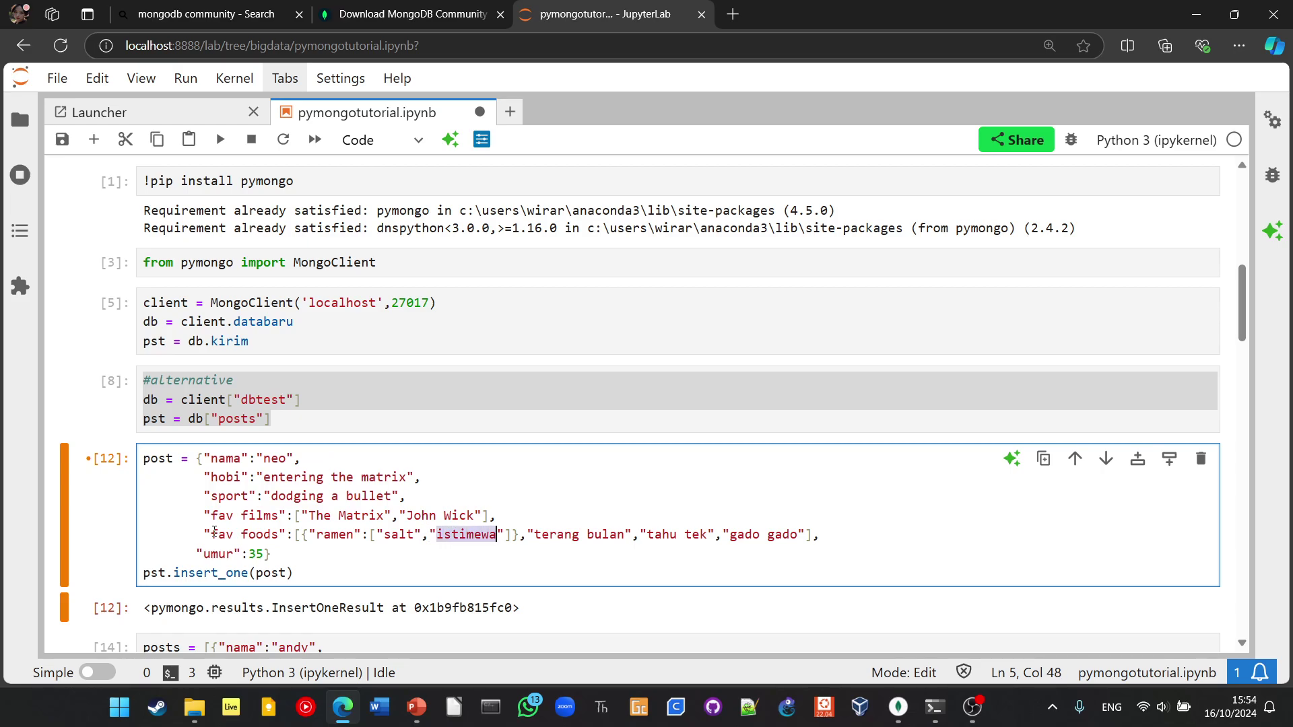
text(miso)
key(Right)
key(Right)
key(Right)
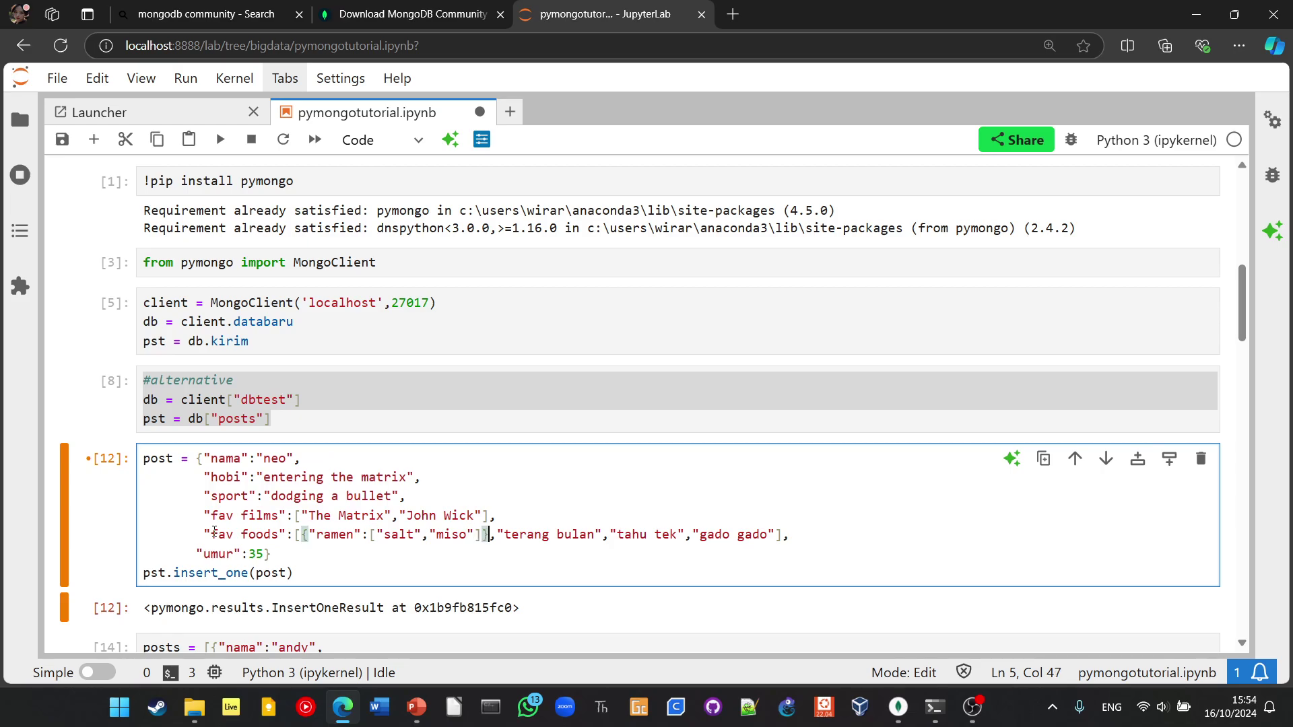
key(Right)
key(Right)
key(shift+Right)
key(shift+Right)
key(shift+Right)
key(shift+Right)
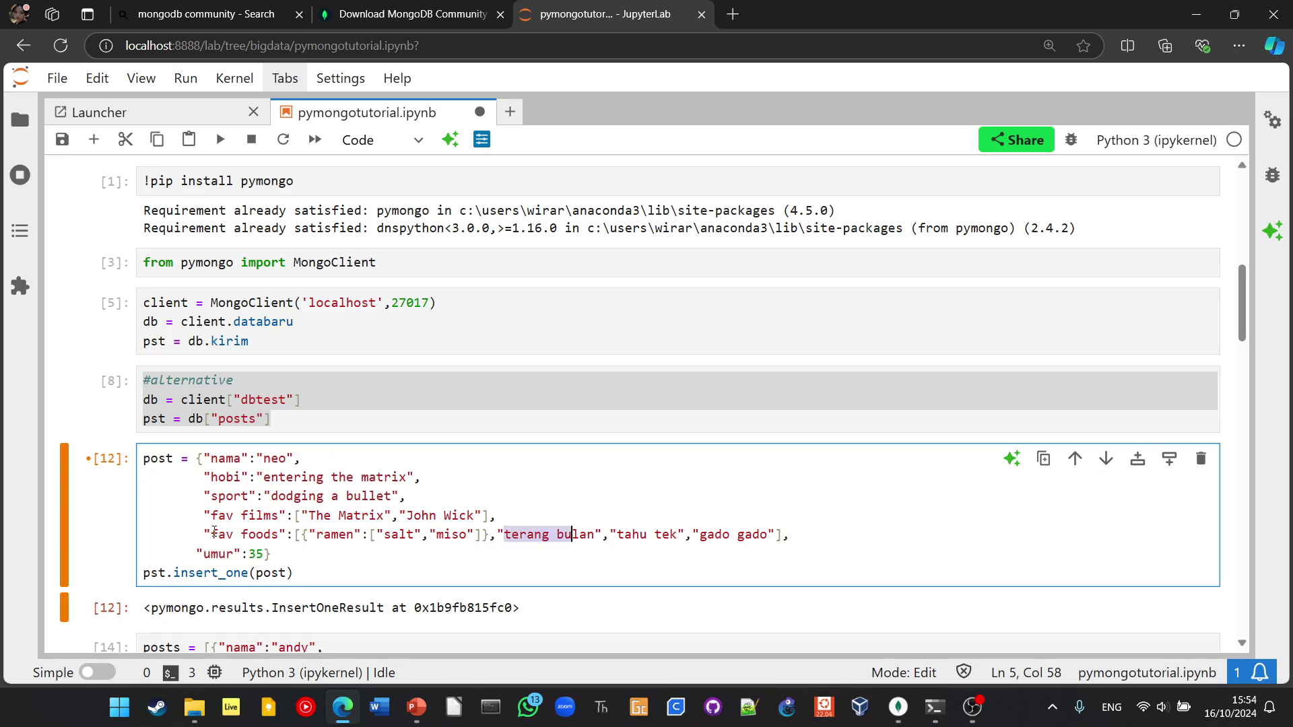
key(shift+Right)
key(shift+Right)
key(shift+Right)
text(salad)
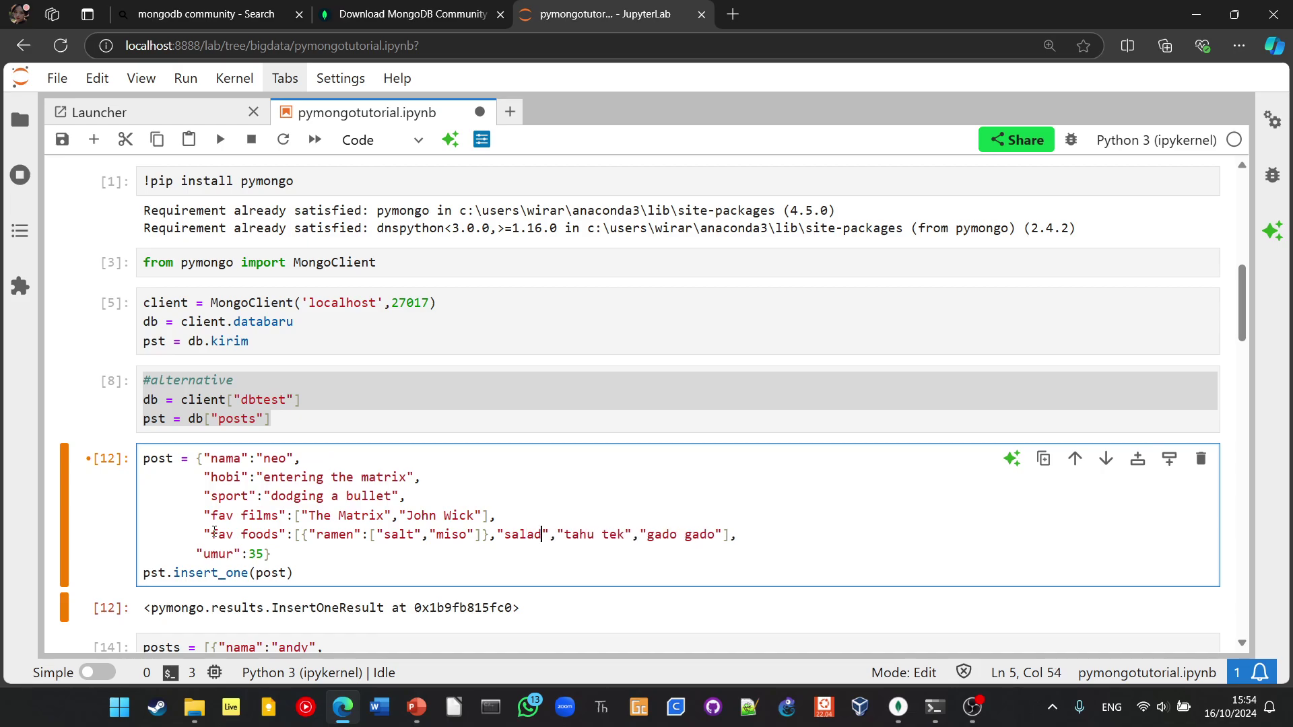
key(Right)
key(shift+Right)
key(shift+Right)
key(shift+Right)
key(shift+Right)
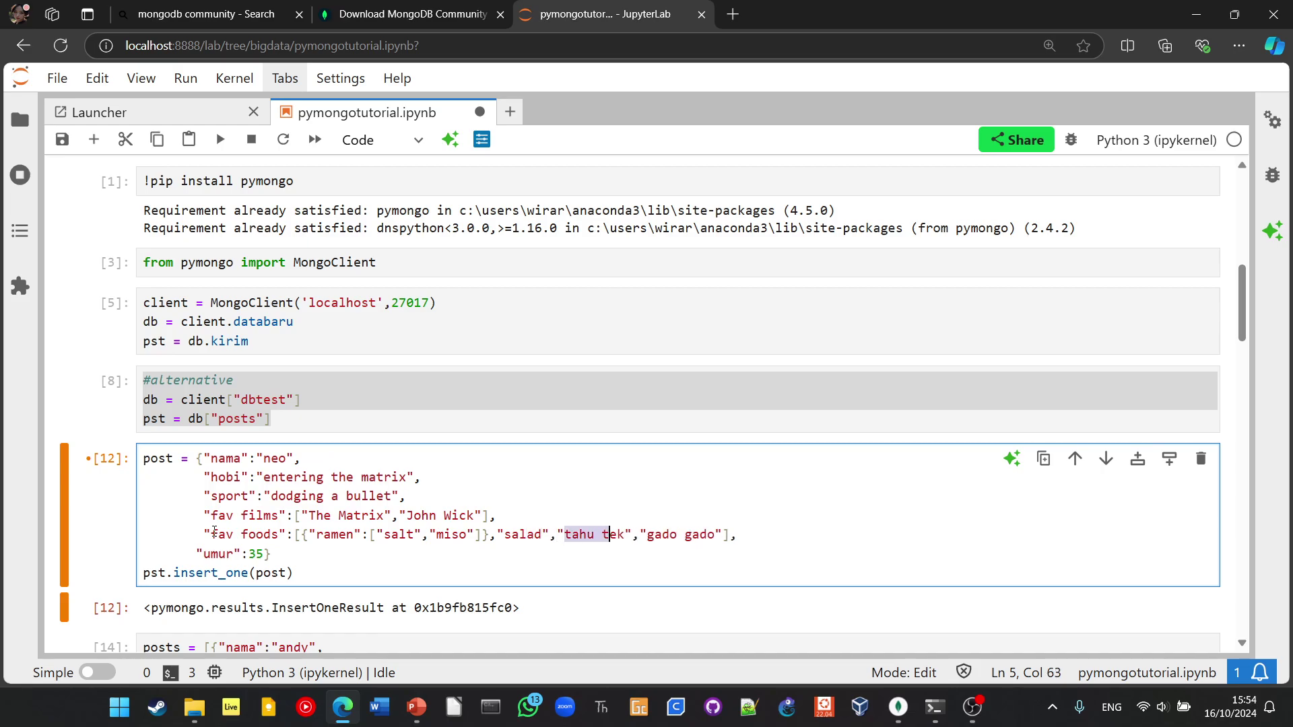
key(shift+Right)
key(shift+Right)
text(mayo)
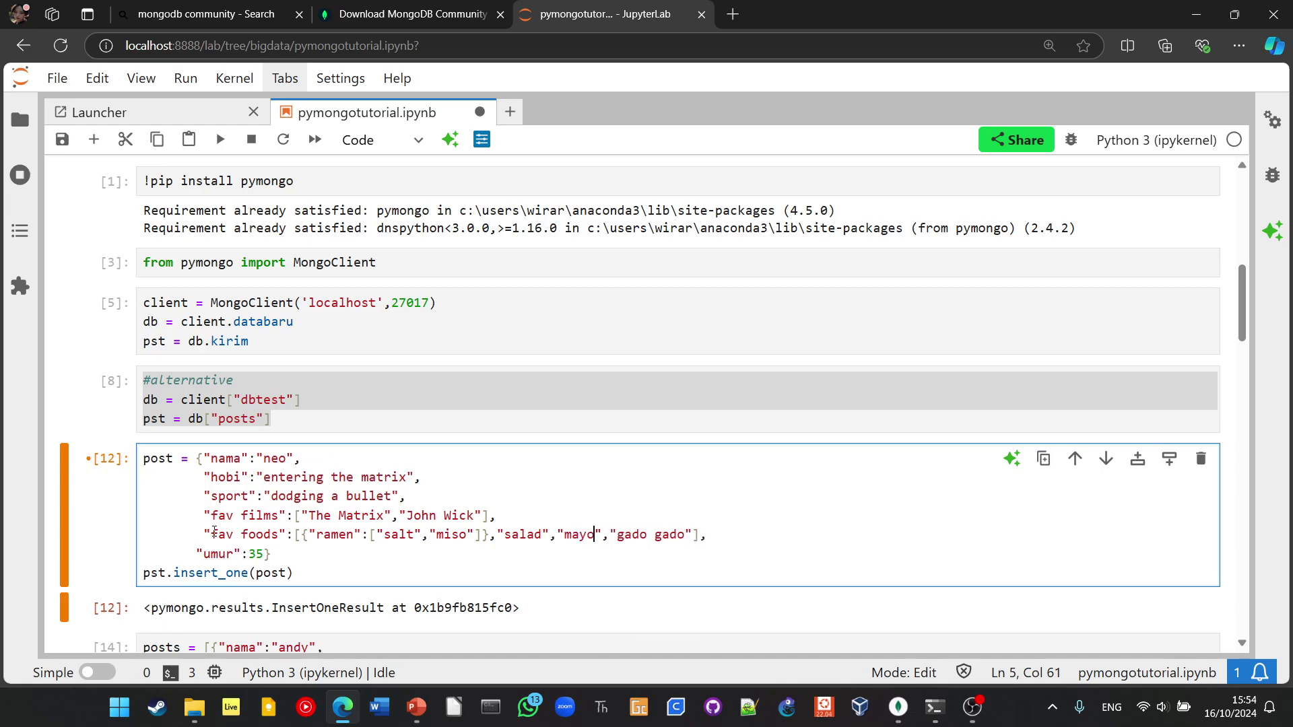
key(Right)
key(Right)
key(Right)
key(shift+Right)
key(shift+Right)
key(shift+Right)
key(shift+Right)
key(shift+Right)
key(shift+Left)
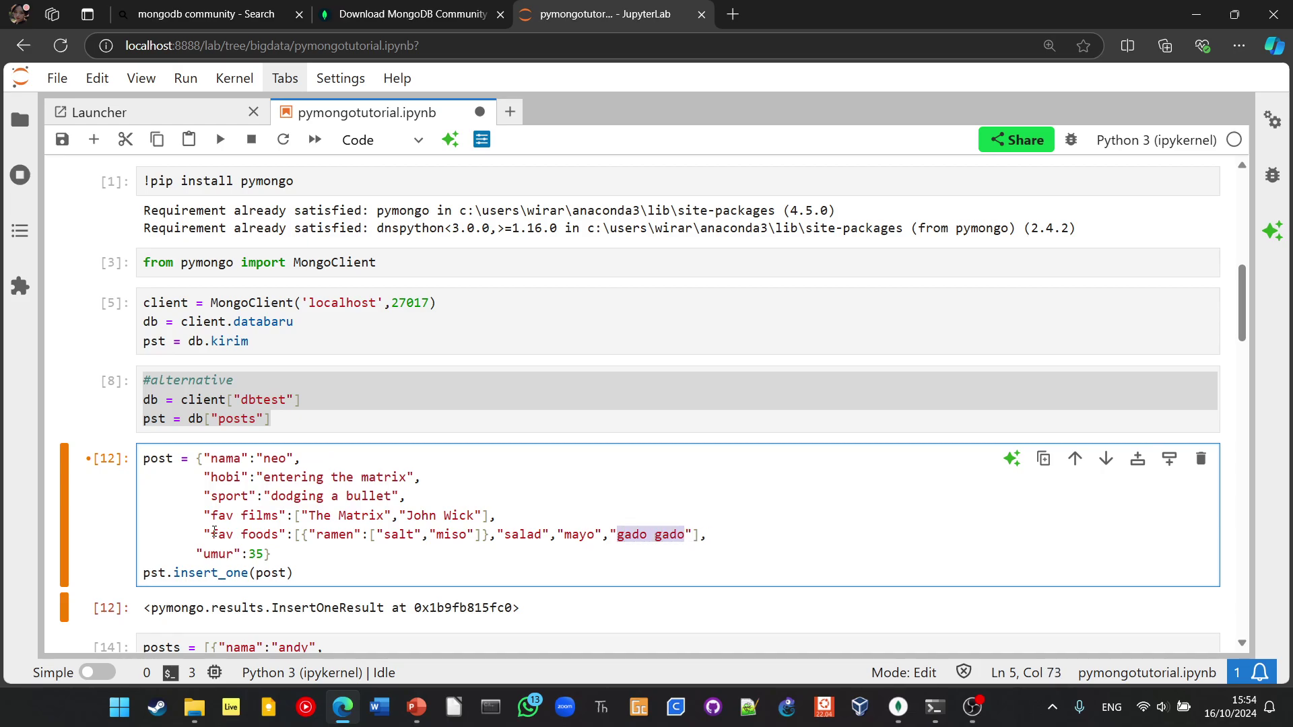
text(caes)
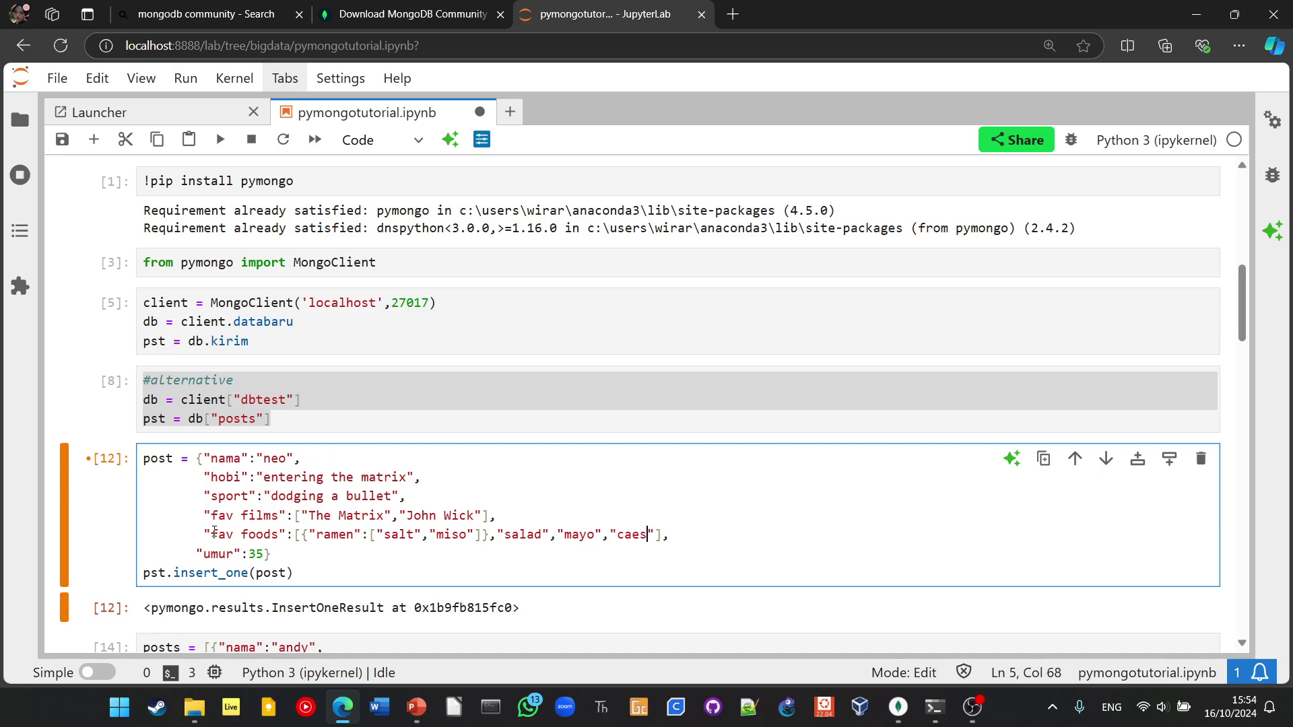
text(ar)
- Rename umur to age with value 56, then run the cell to insert neo
key(Down)
key(Left)
key(Left)
key(Left)
key(shift+Left)
key(shift+Left)
key(shift+Left)
key(shift+Left)
key(BackSpace)
text(age)
key(Right)
key(Right)
key(Right)
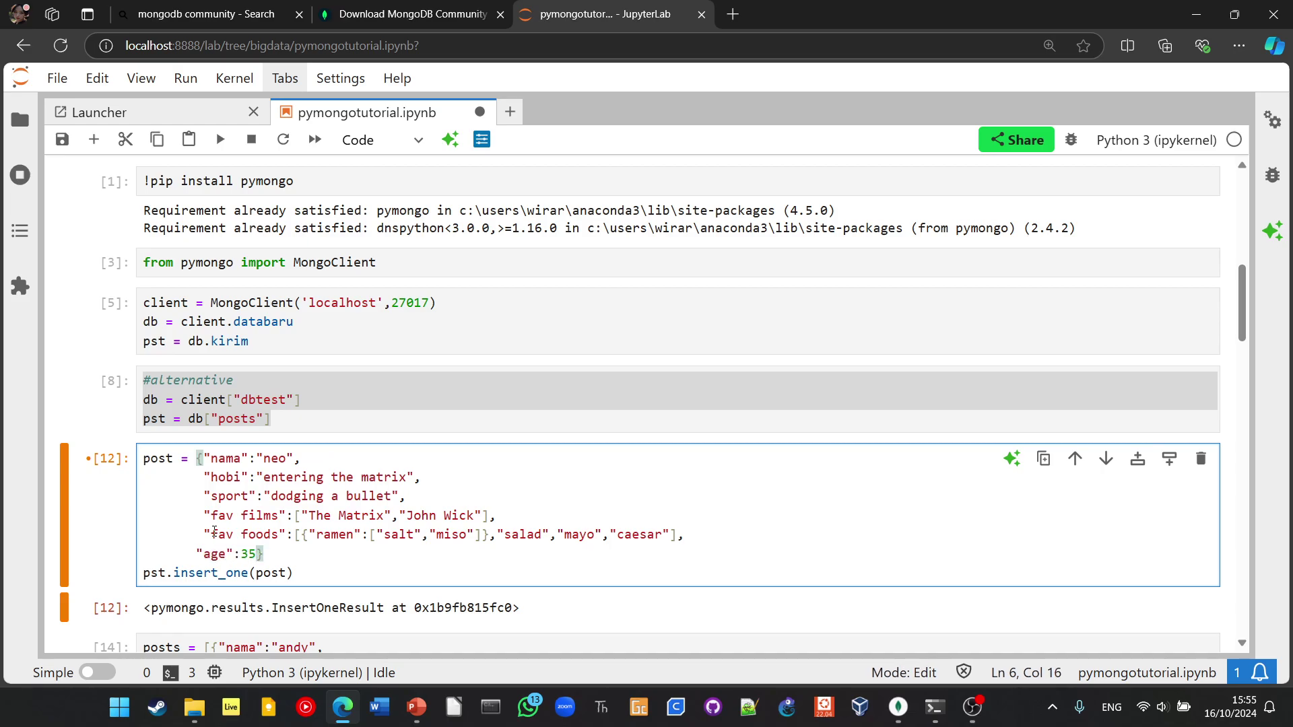
key(shift+Left)
key(shift+Left)
text(56)
key(Up)
key(Down)
key(Down)
key(shift+Return)
- Save the notebook now containing the executed neo insert cell
key(ctrl+s)
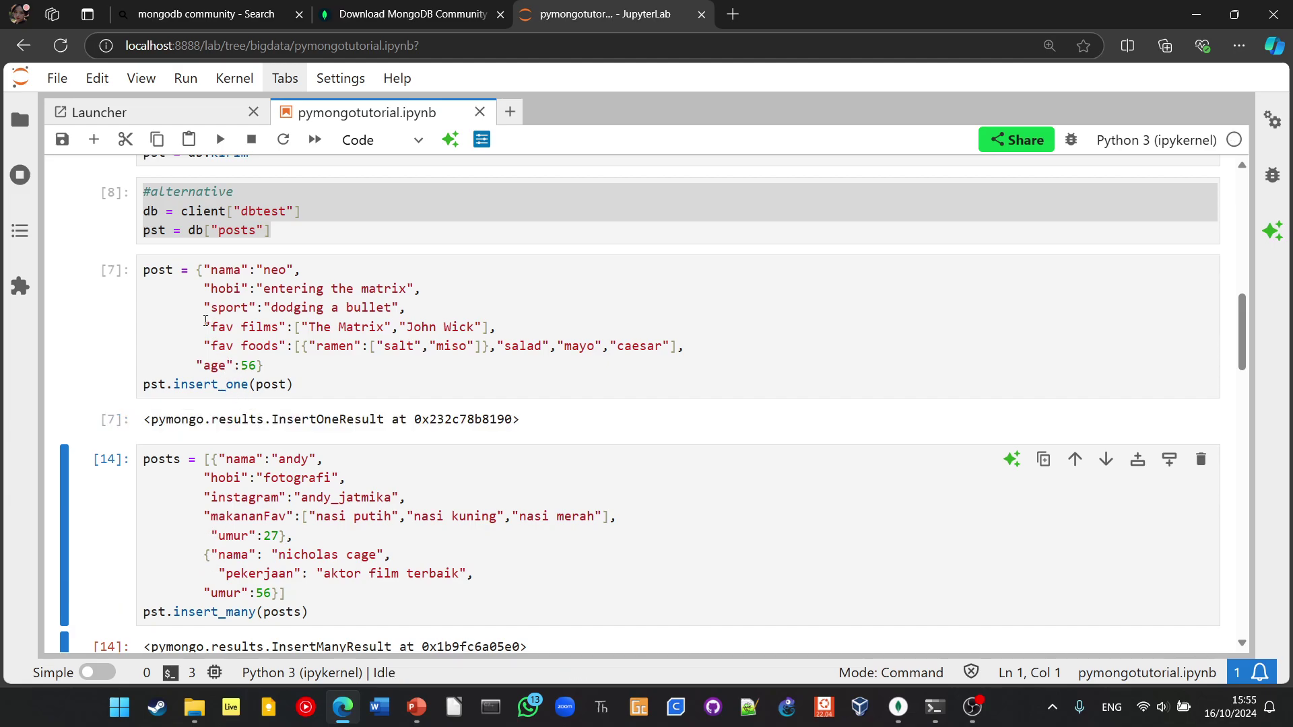
scroll(227, 390, up, 3)
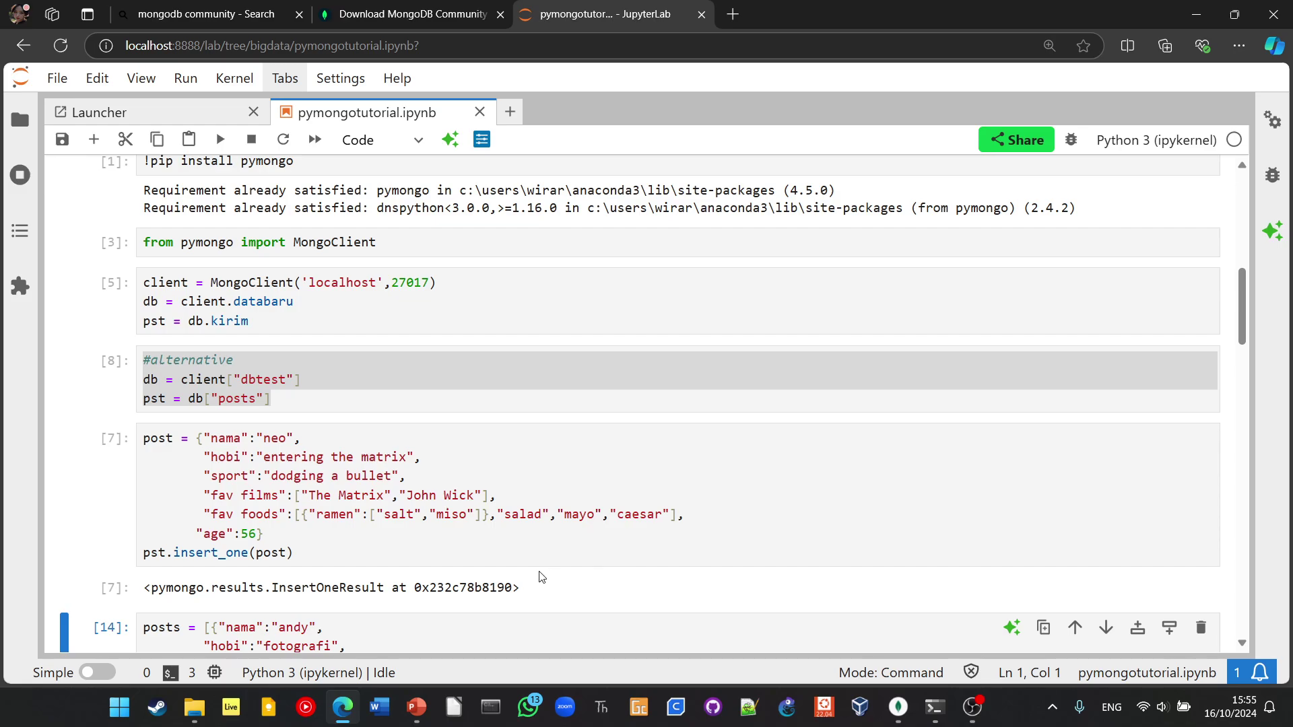
- Refresh databaru in Compass and expand the fav films and fav foods arrays of neo's kirim document
click(898, 706)
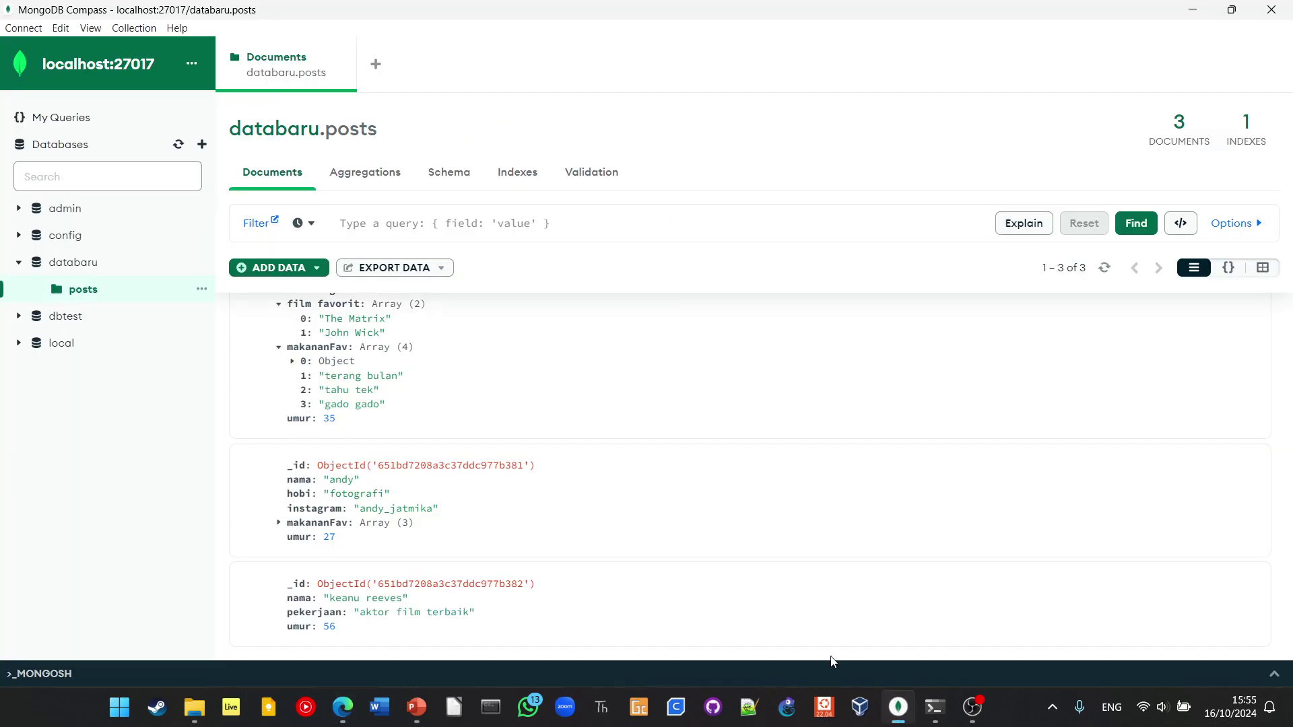
click(87, 265)
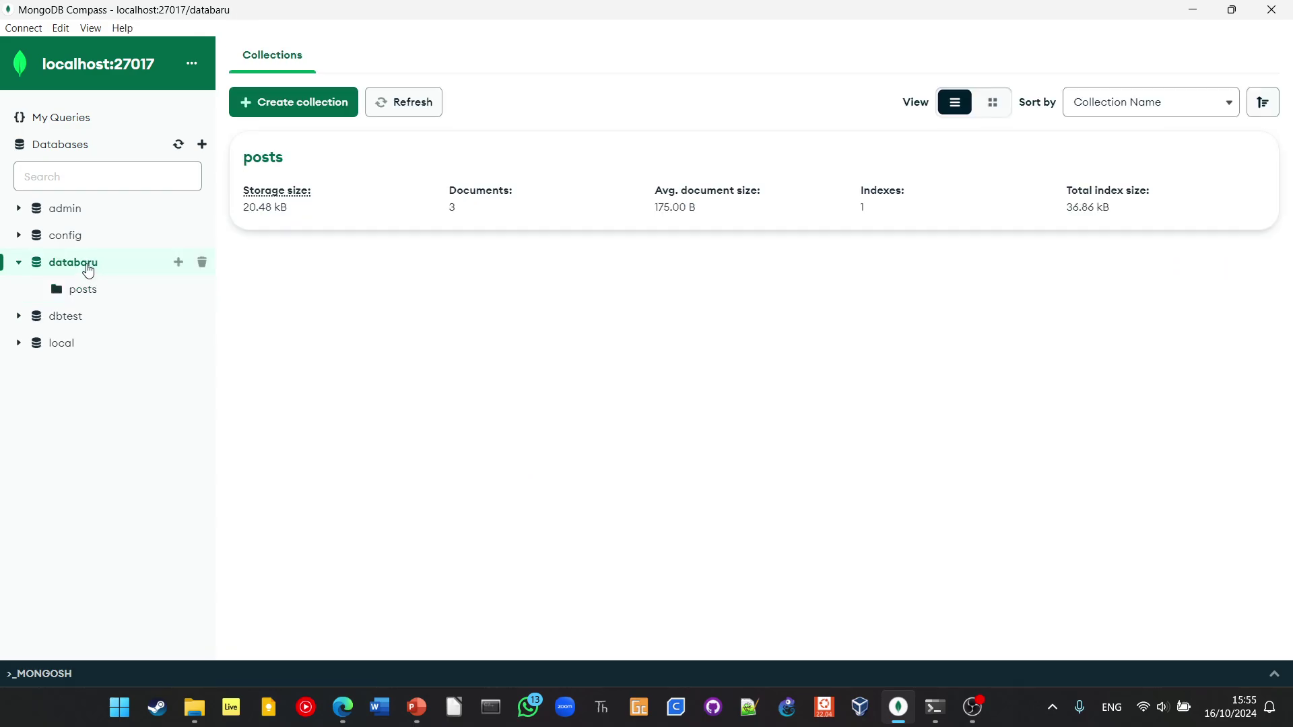
click(414, 109)
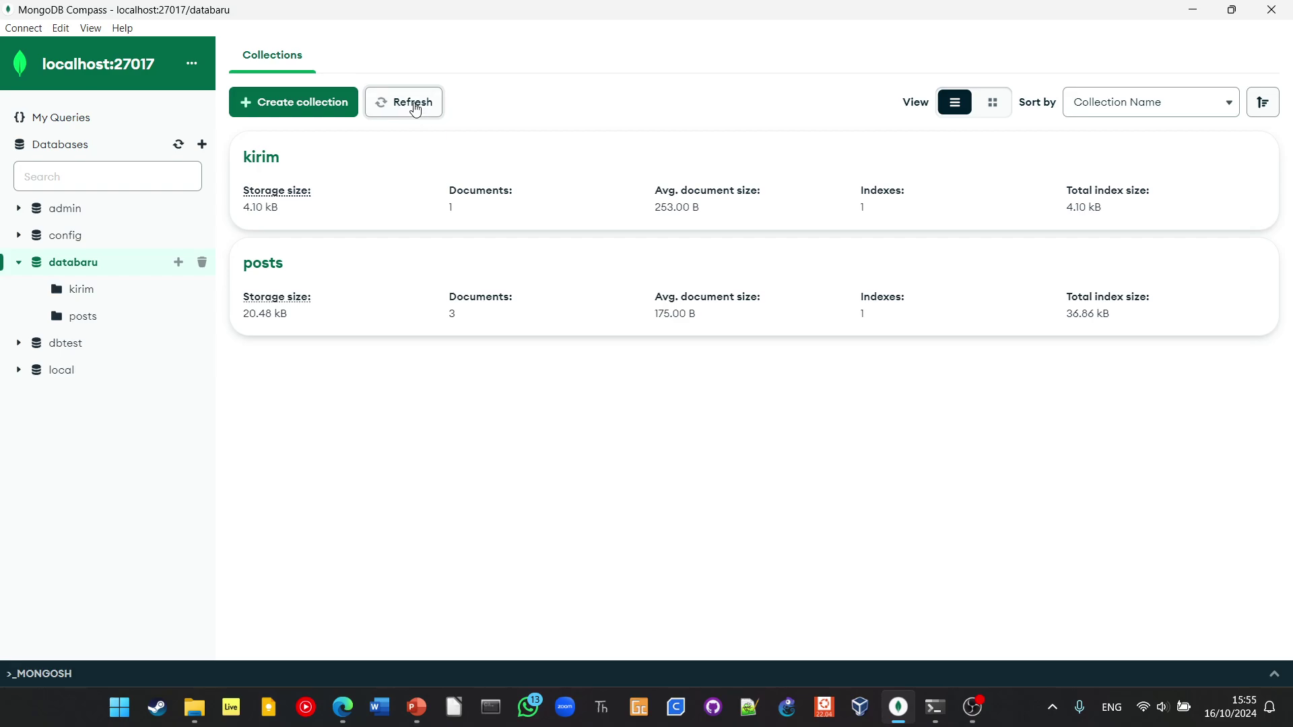
click(368, 194)
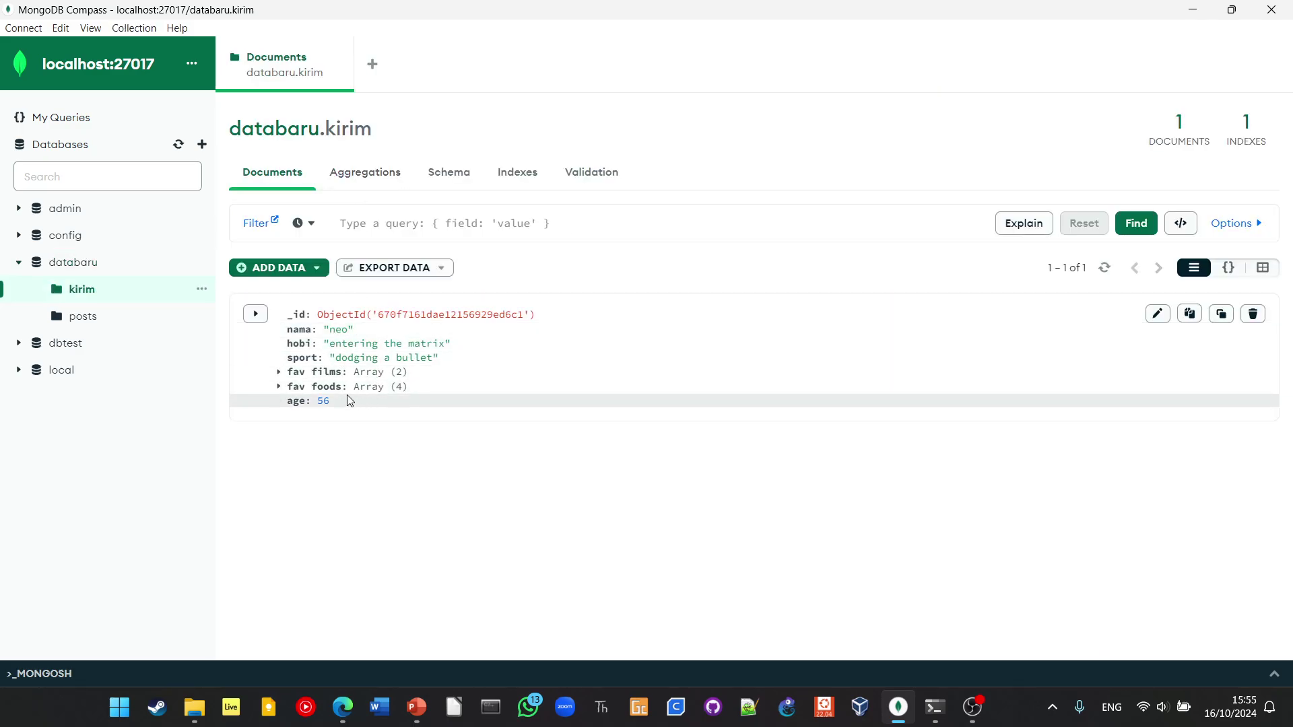
click(277, 374)
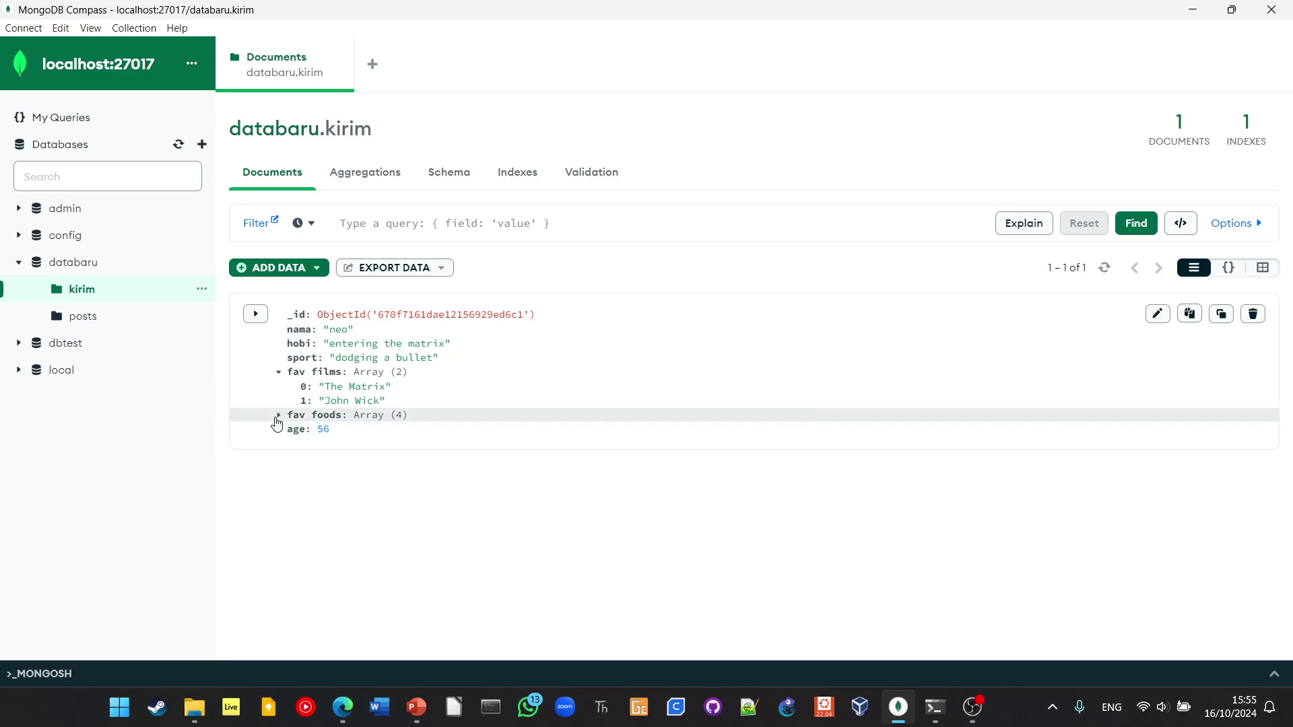
click(278, 415)
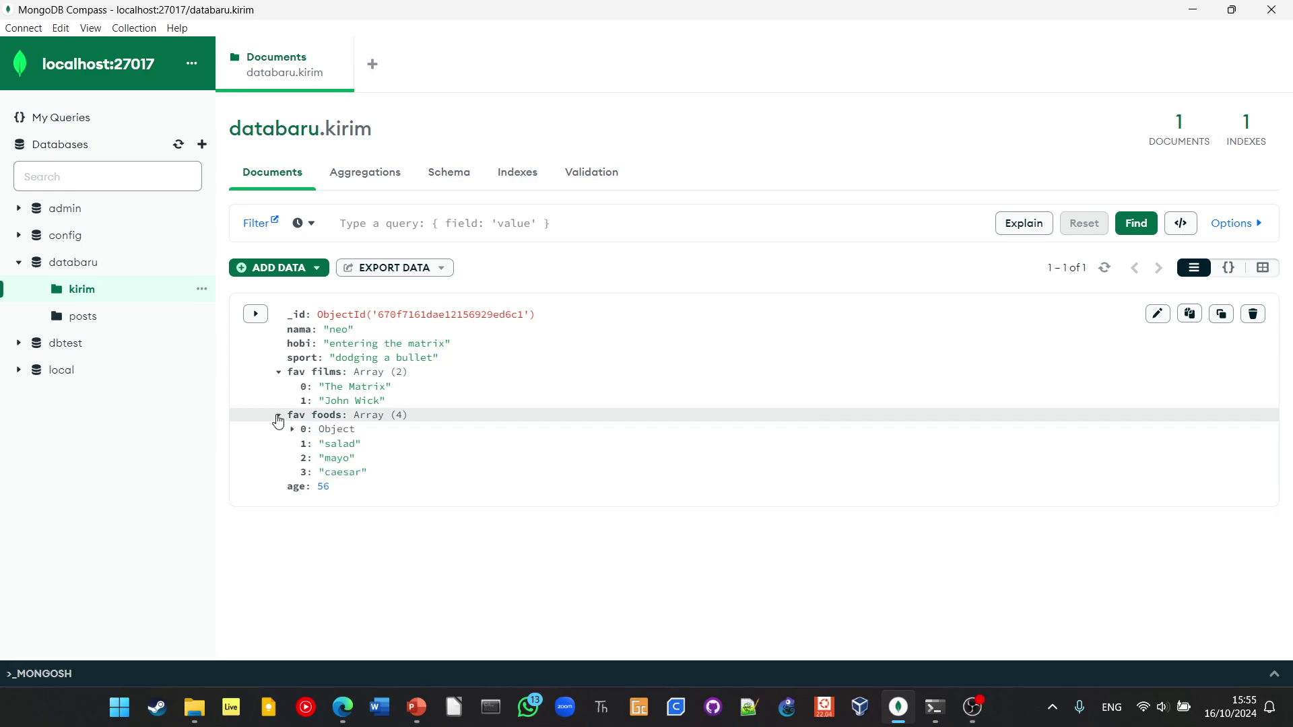
click(750, 709)
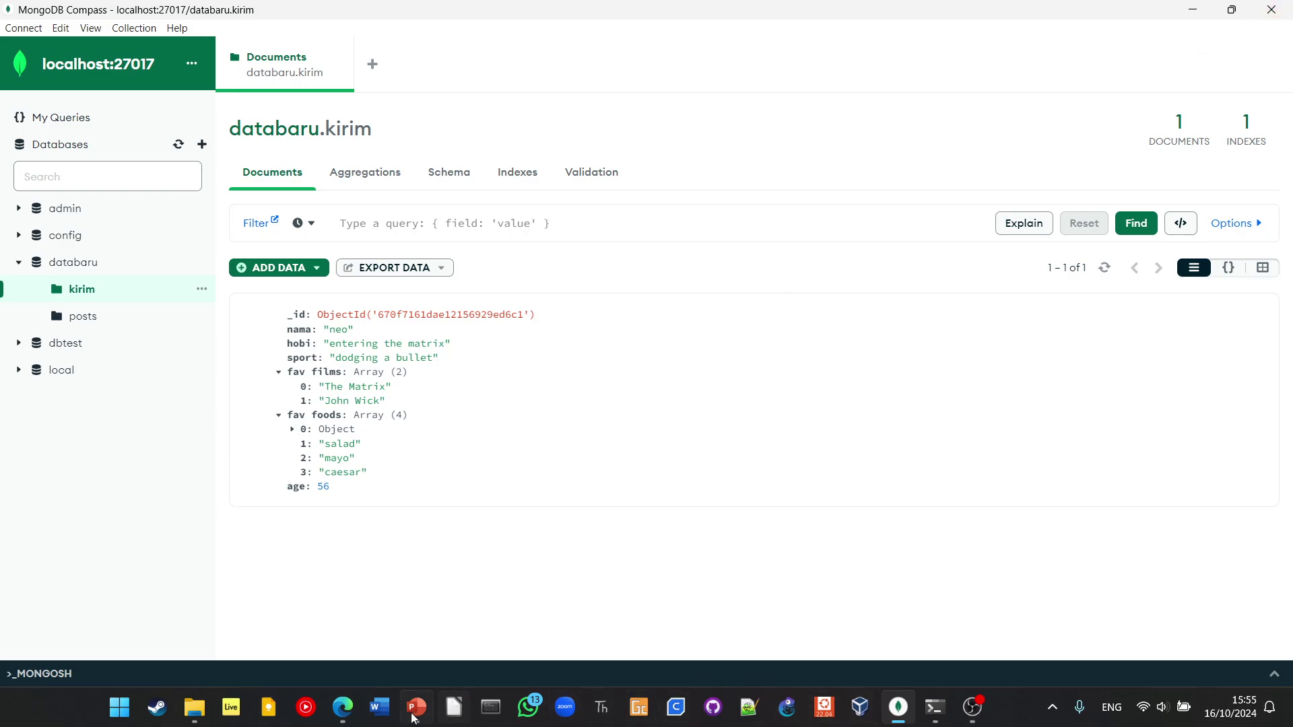
- Copy the neo insert code into a new empty cell below
click(342, 707)
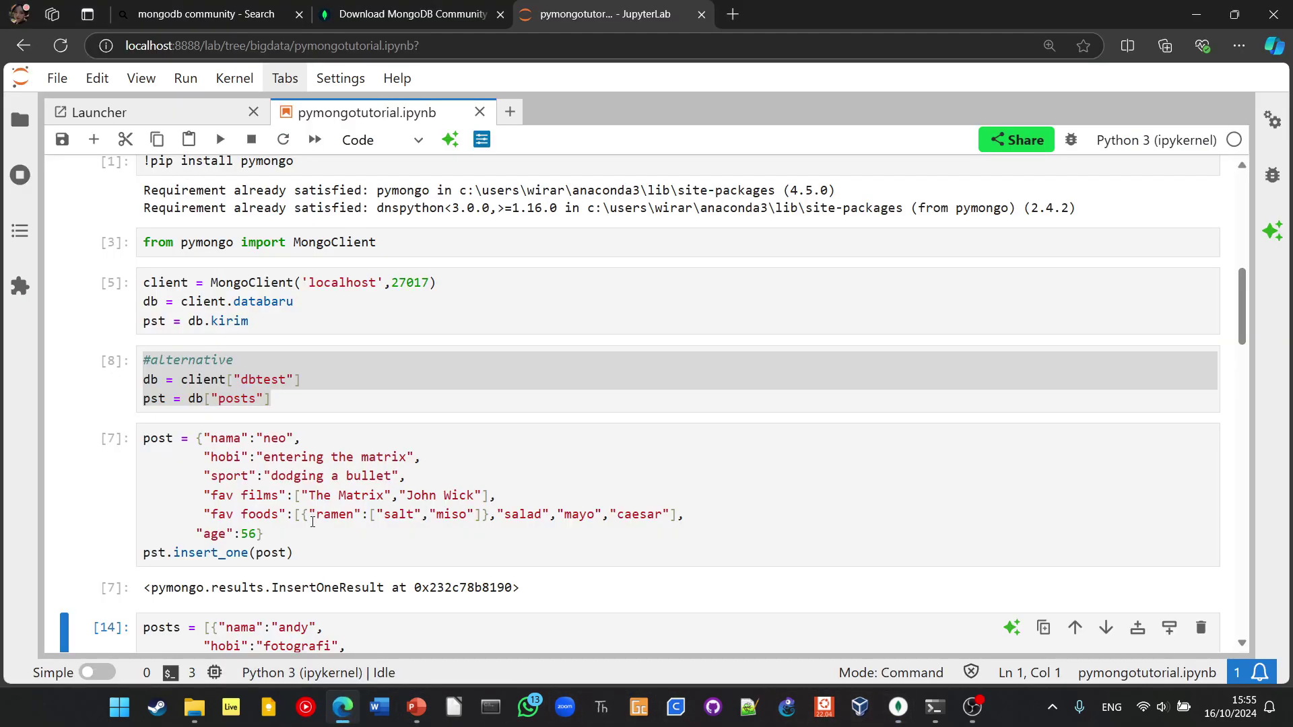
drag(326, 552, 119, 425)
key(ctrl+c)
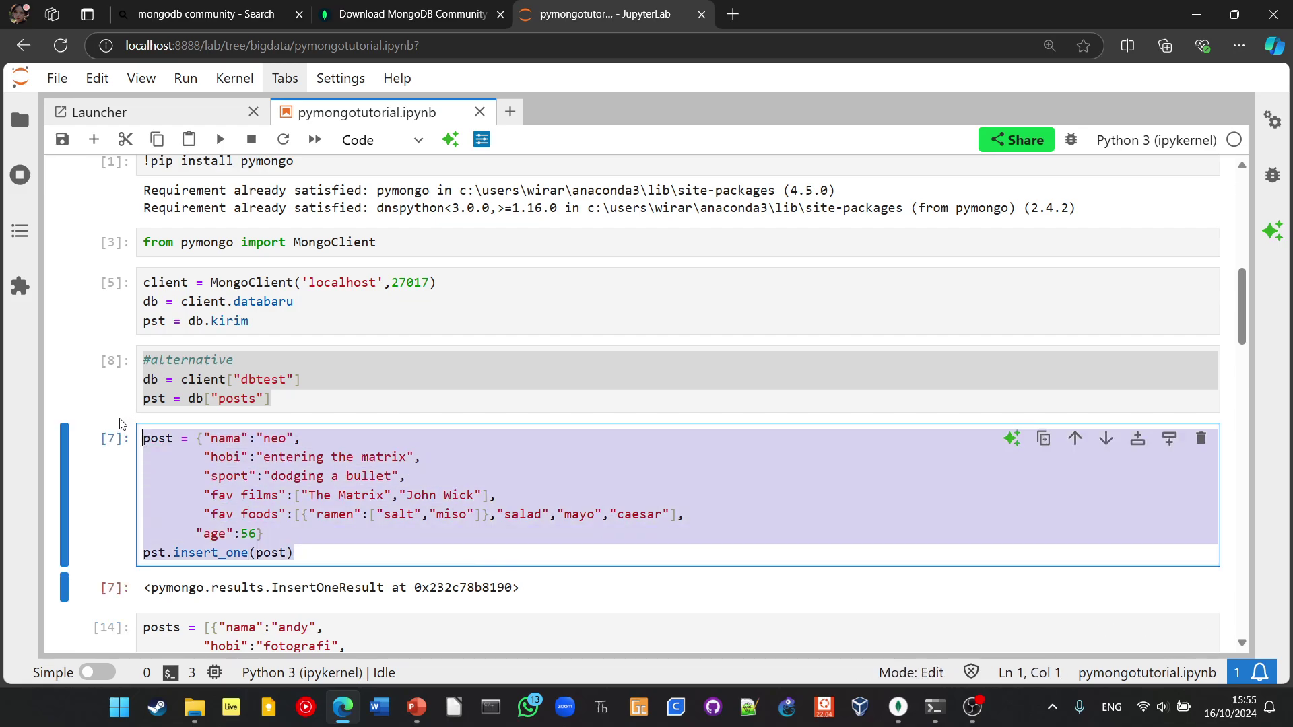
click(337, 560)
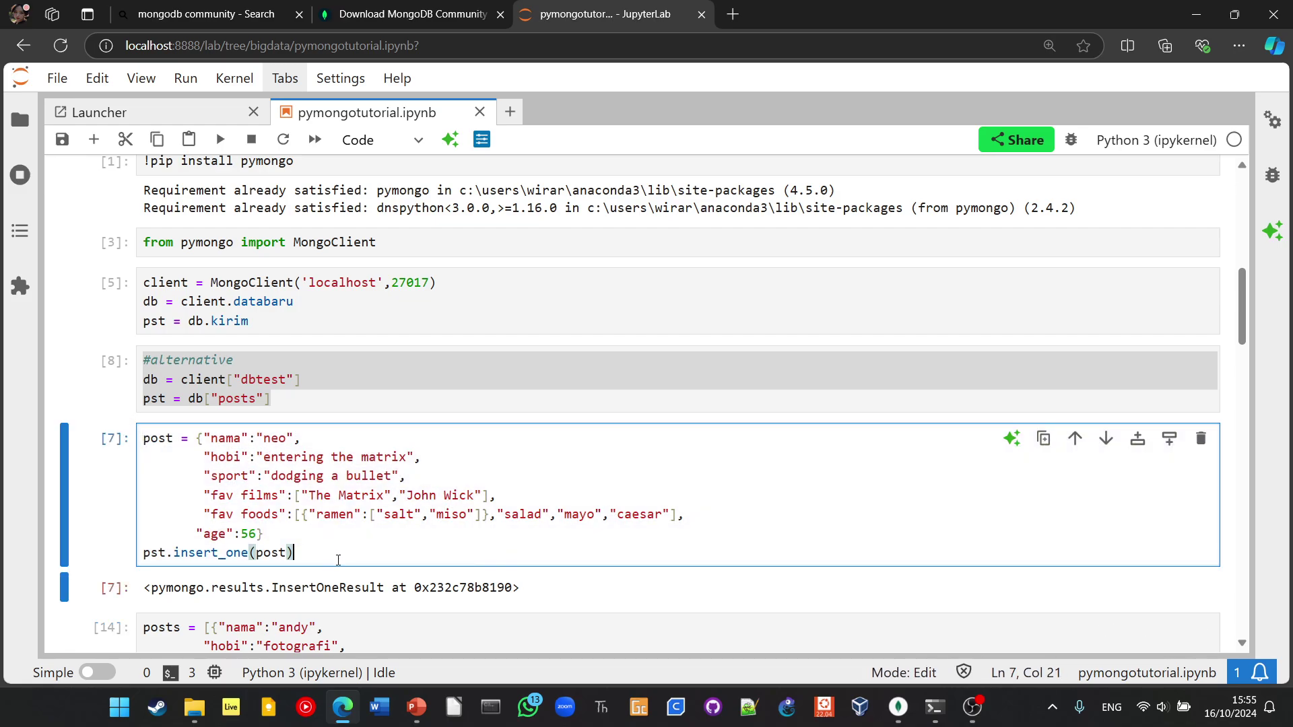
click(95, 140)
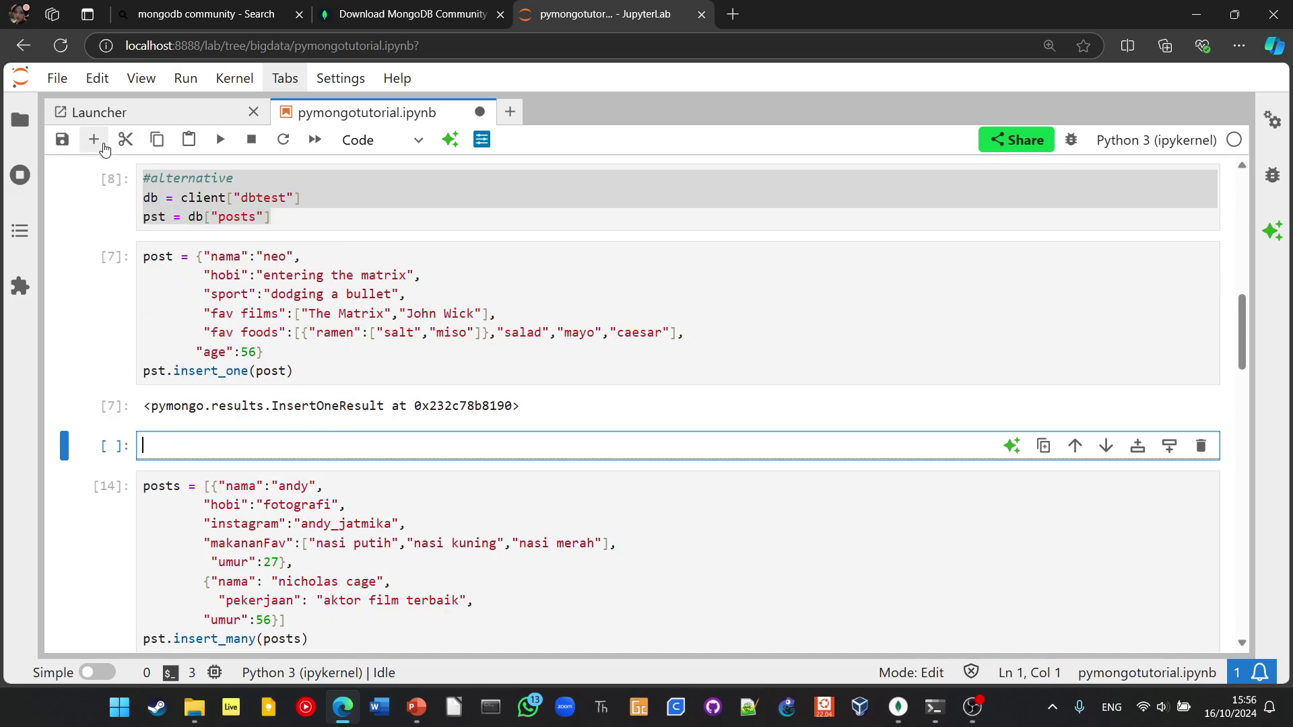
key(ctrl+v)
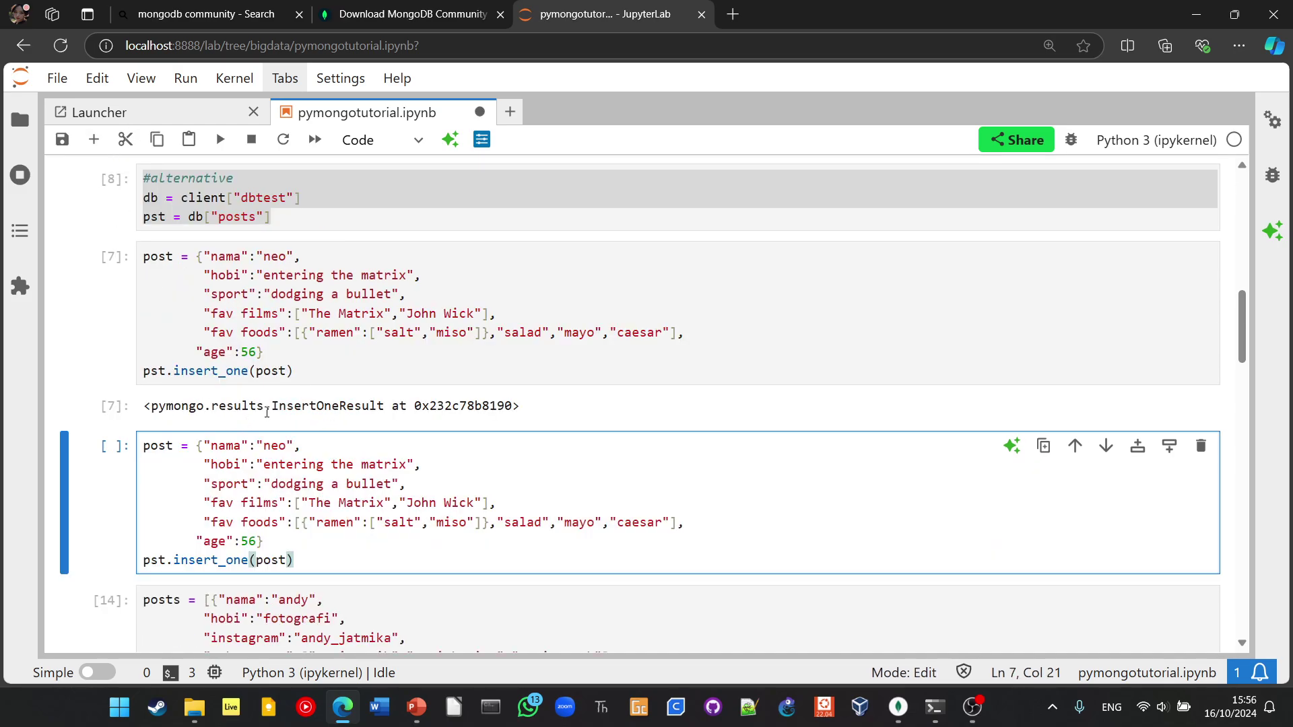
- Change the copied keys and values to product AK2007 and weight 80kg
double_click(233, 448)
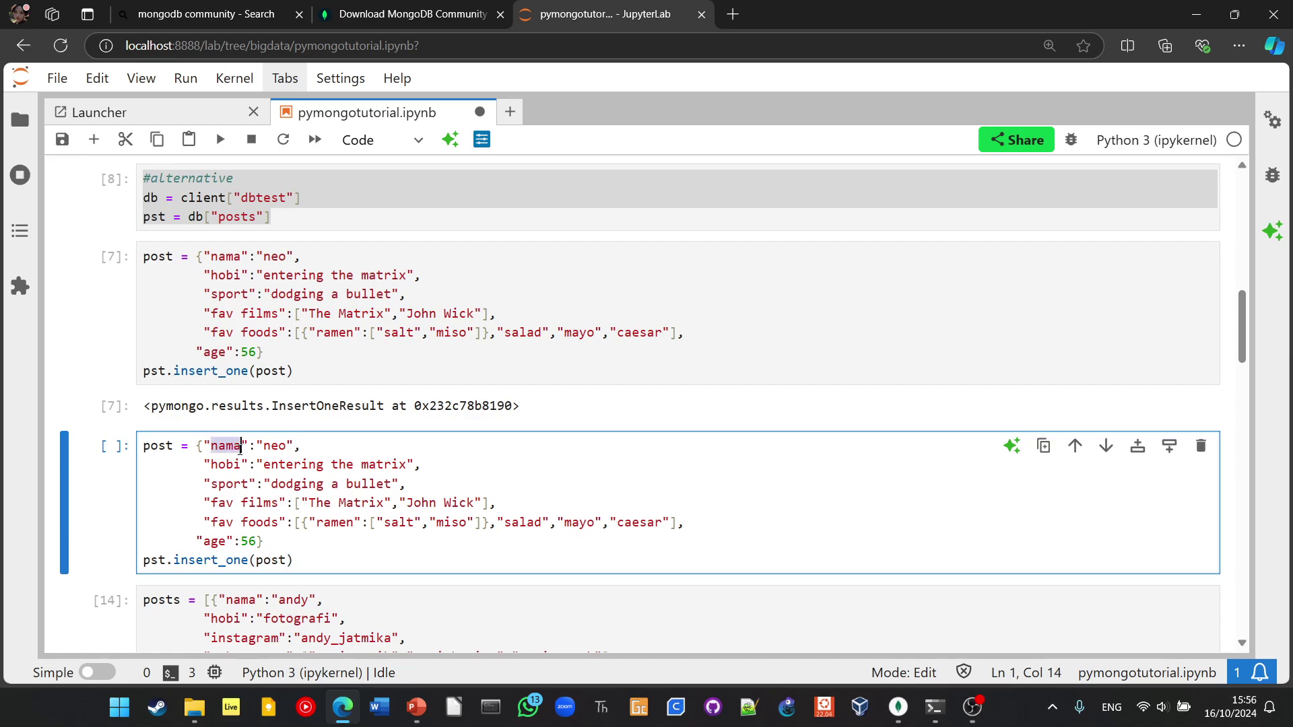
text(prod)
text(uct)
key(Right)
key(Right)
key(Right)
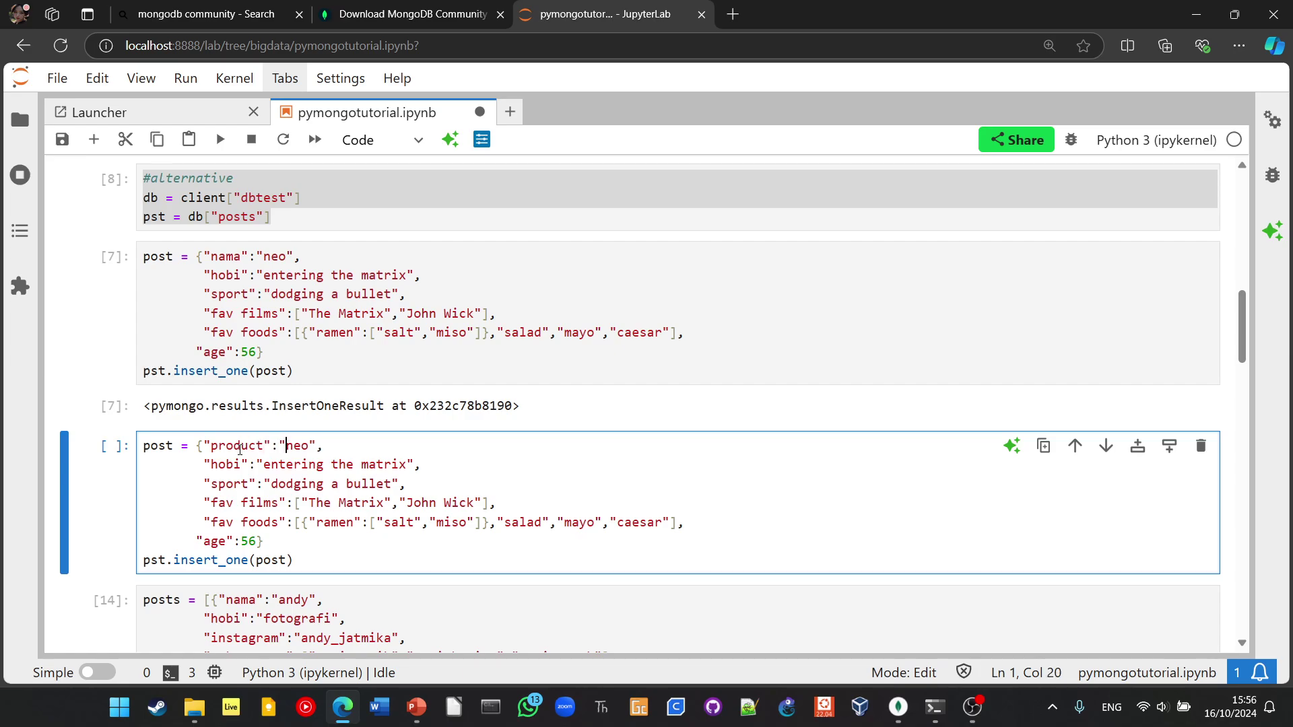
key(shift+Right)
key(shift+Right)
key(shift+Right)
text(AK200)
text(7)
key(Down)
key(Left)
key(Left)
key(Left)
key(Left)
key(Left)
key(Left)
key(Left)
key(shift+Left)
key(shift+Left)
key(shift+Left)
key(shift+Left)
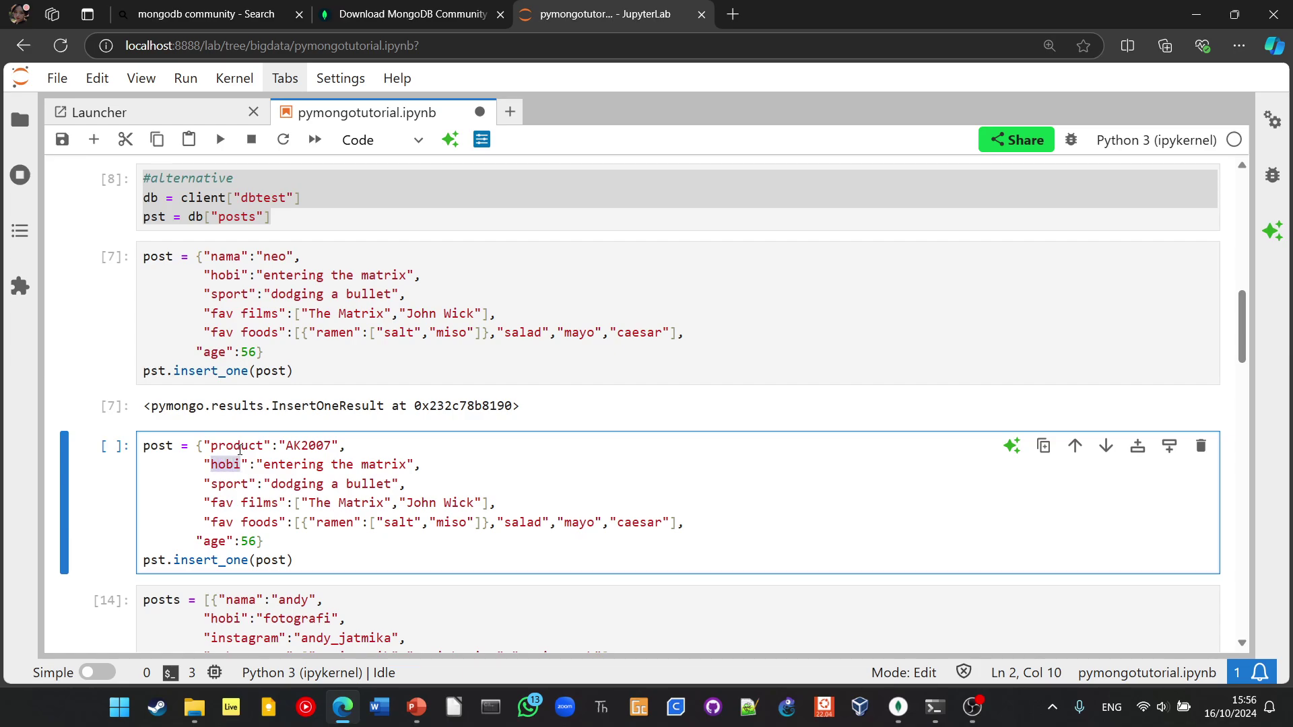
text(weight)
key(Right)
key(Right)
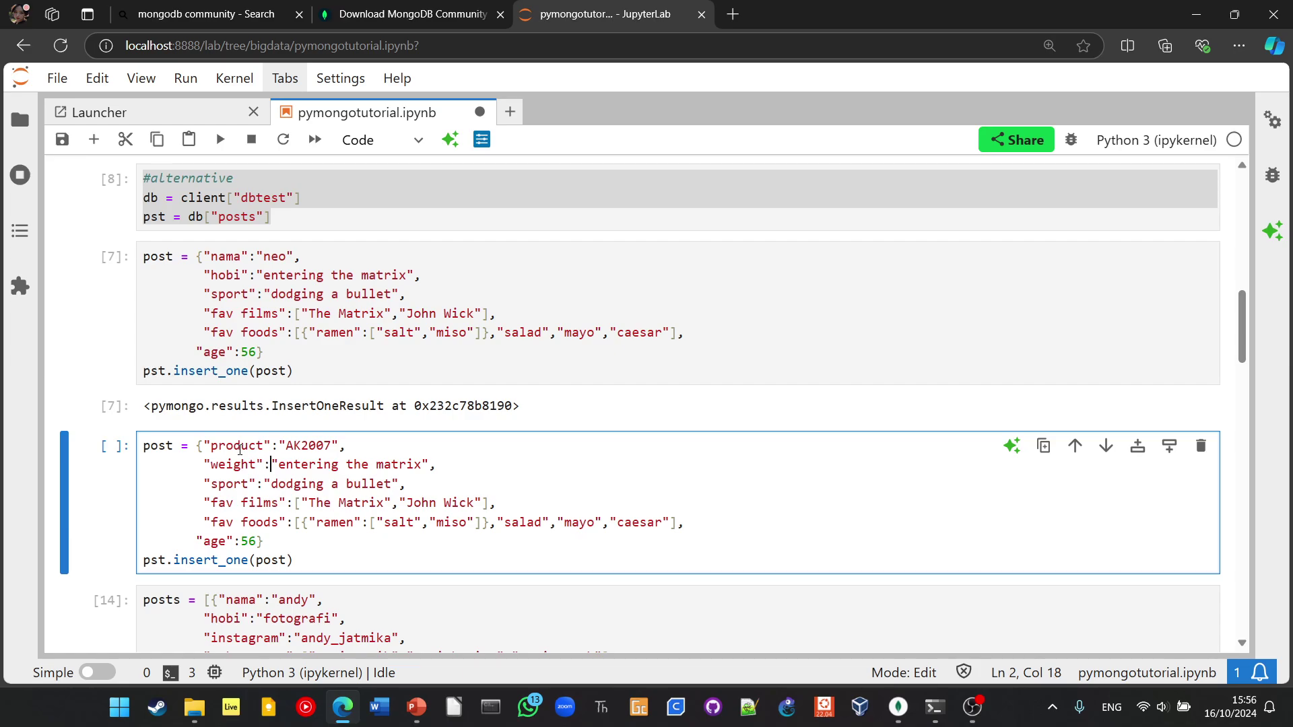
key(Right)
key(shift+Right)
key(shift+Right)
key(shift+Right)
key(shift+Right)
key(shift+Right)
key(shift+Right)
key(shift+Right)
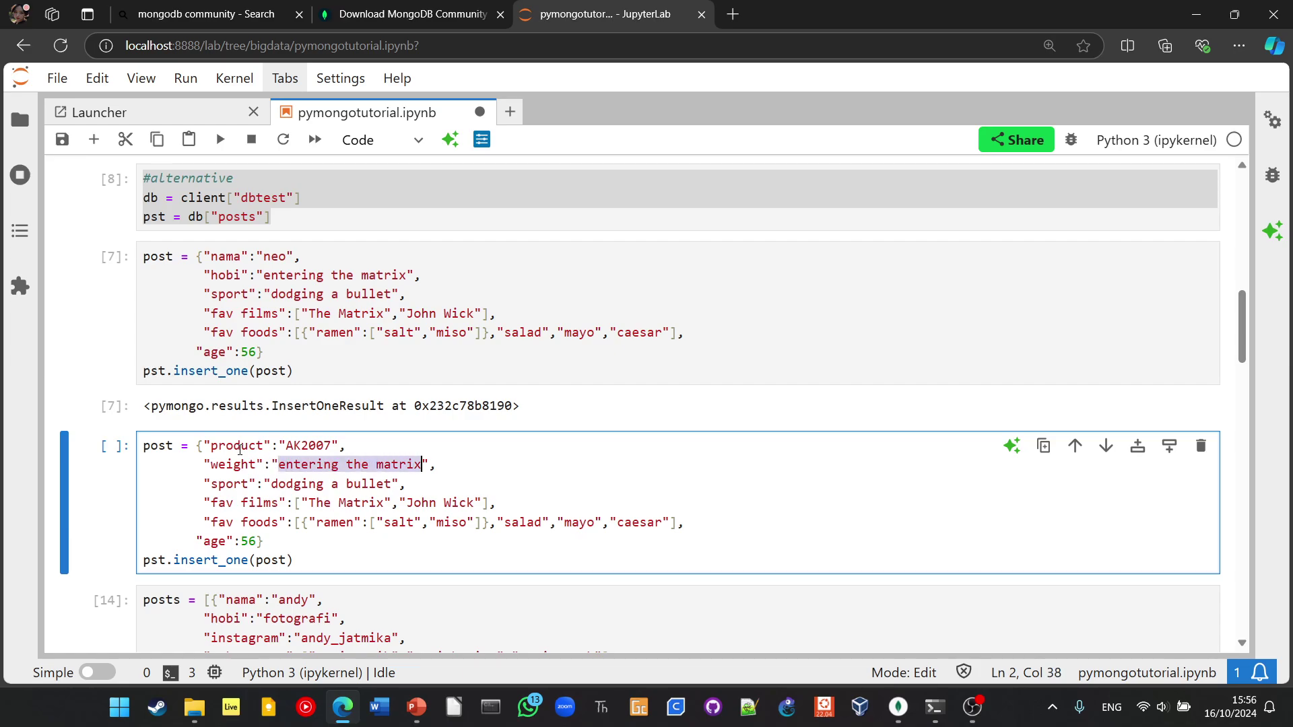
text(80)
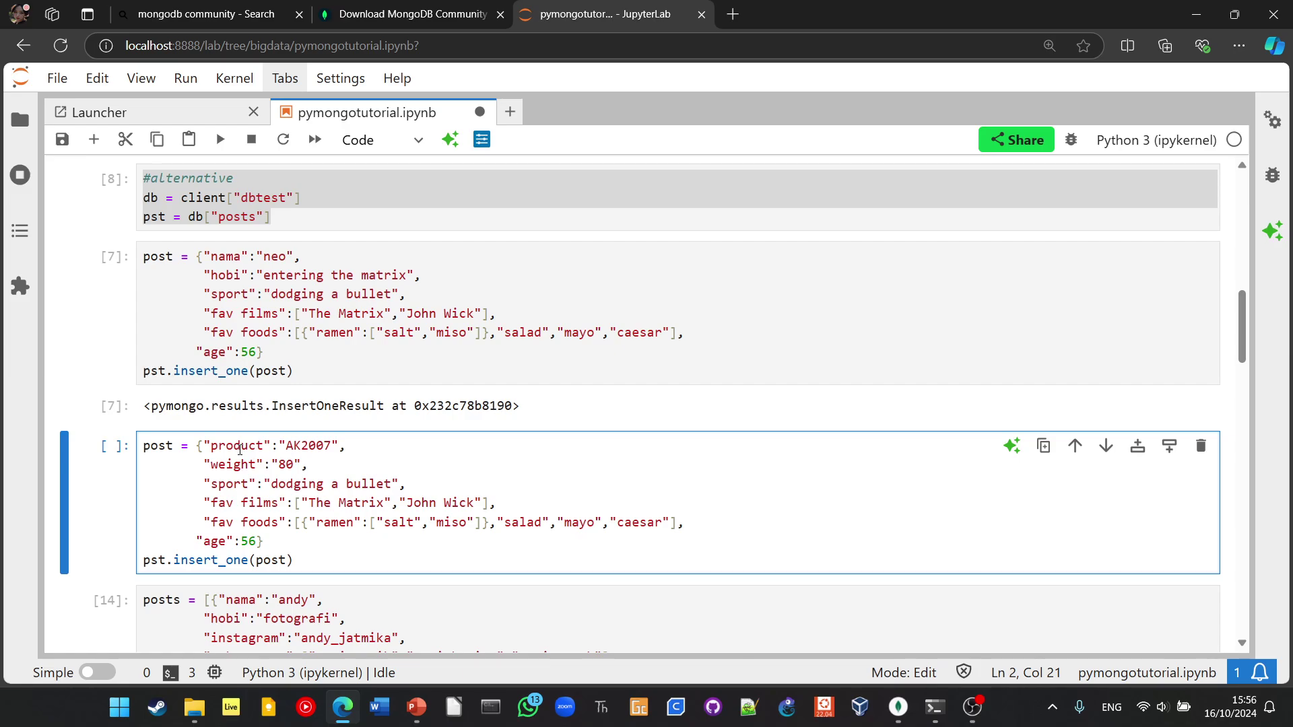
text(kg)
- Delete the sport, films, foods and age fields and run the AK2007 insert
drag(324, 464, 431, 481)
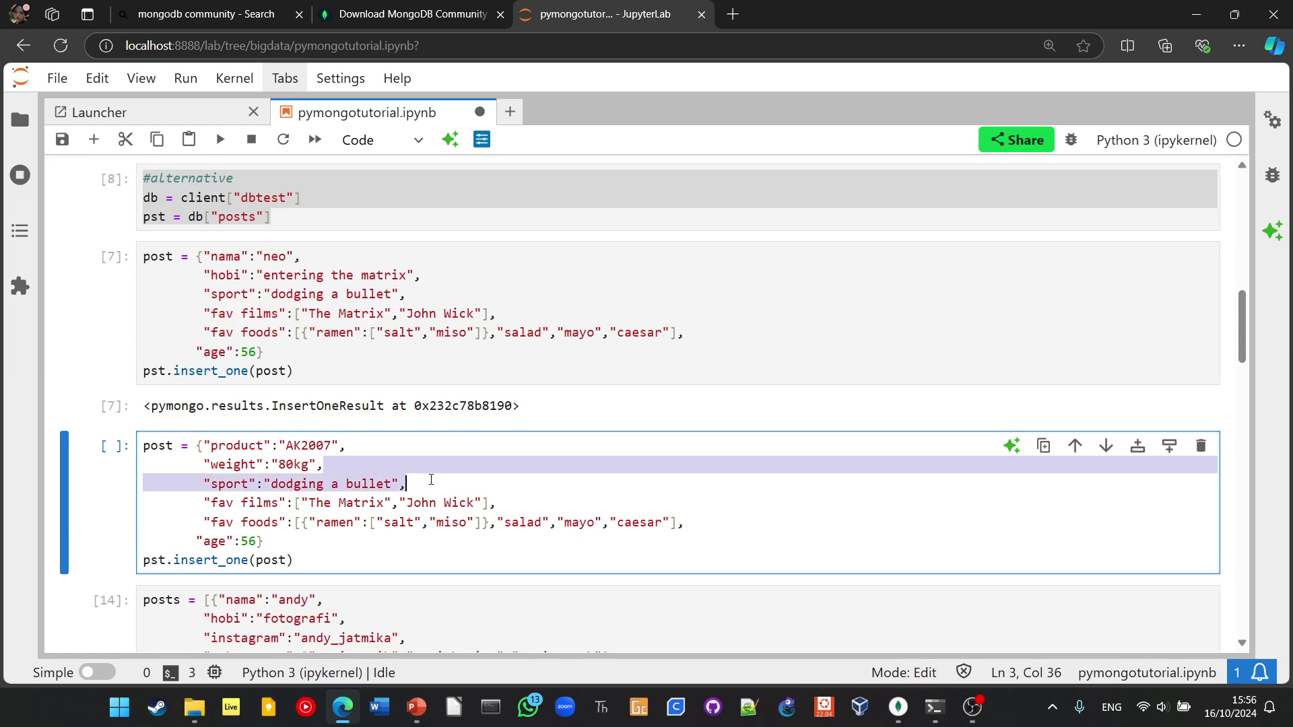
key(BackSpace)
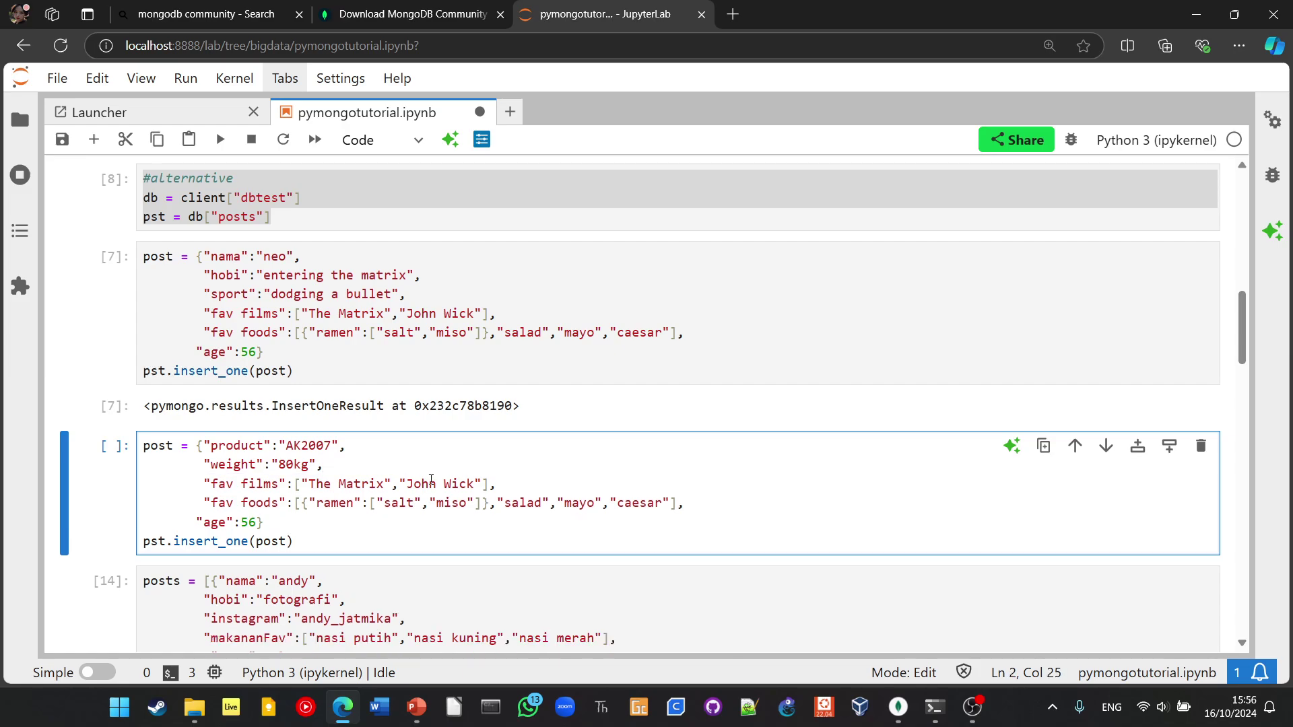
click(256, 523)
drag(256, 523, 318, 466)
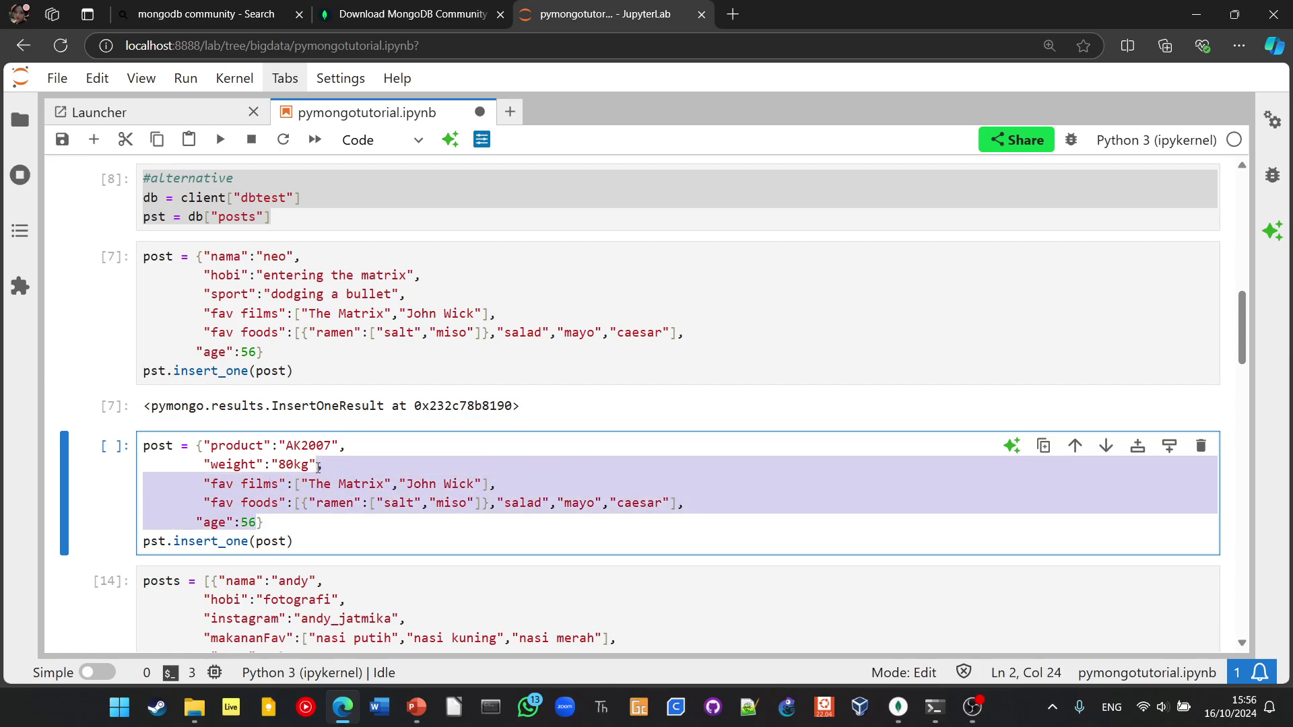
key(BackSpace)
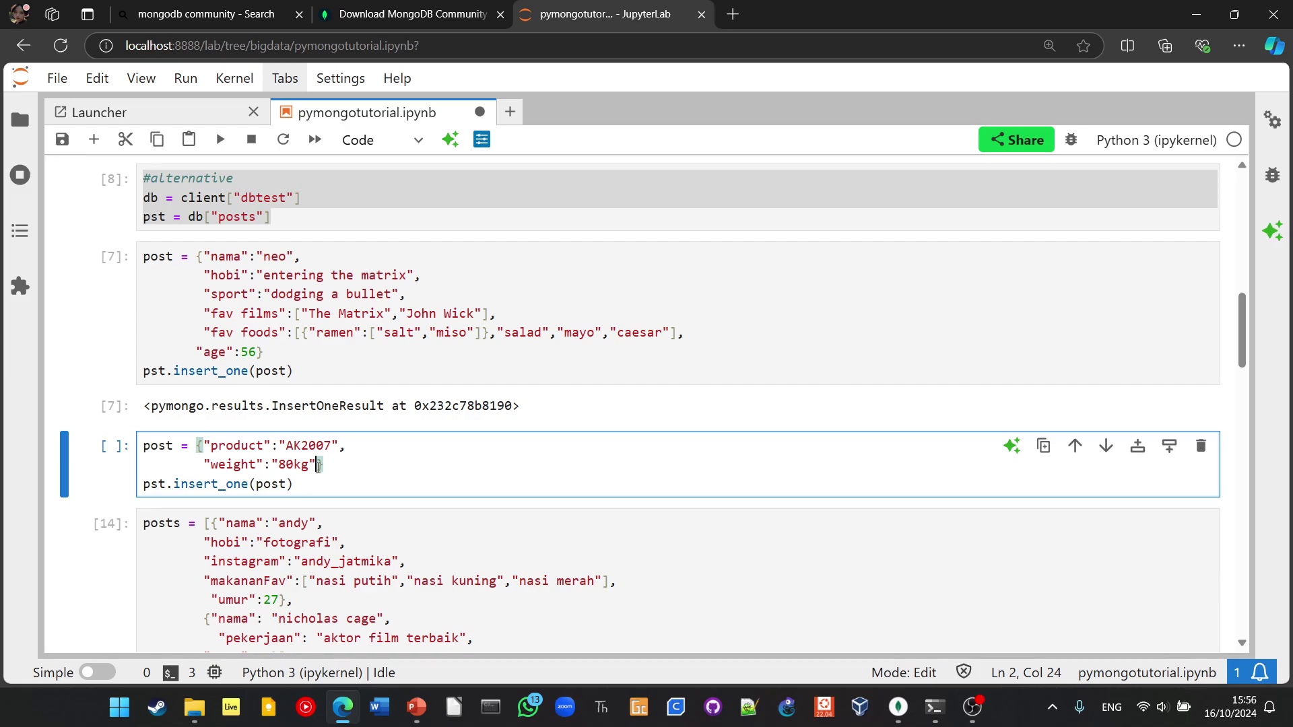
key(shift+Return)
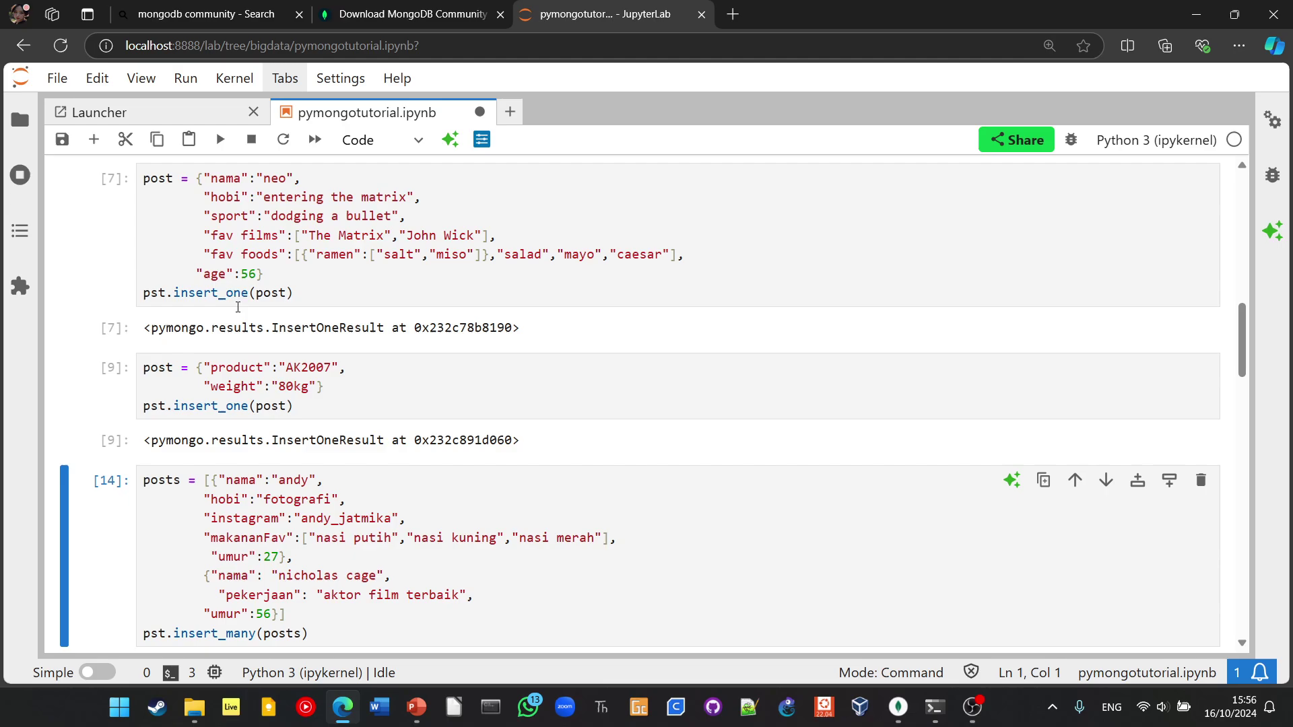
click(895, 707)
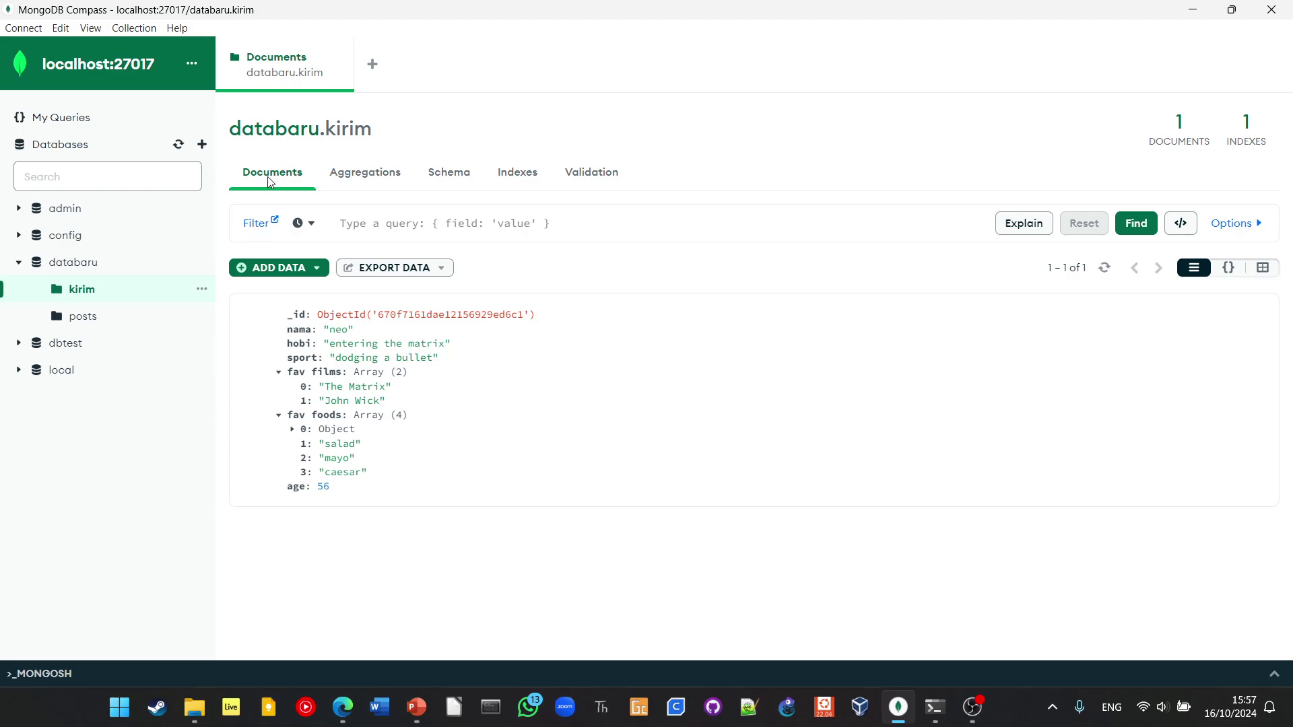
- Refresh databaru and inspect the kirim documents, expanding fav films and fav foods
click(356, 180)
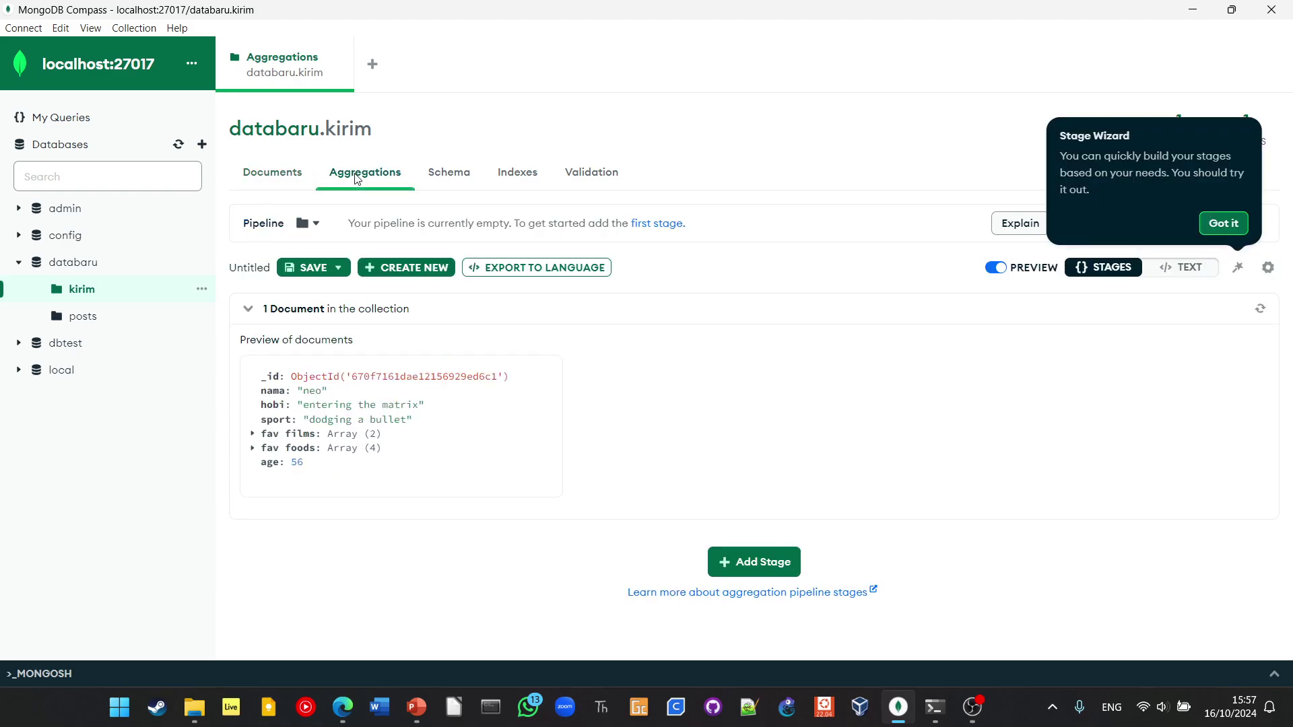
click(276, 180)
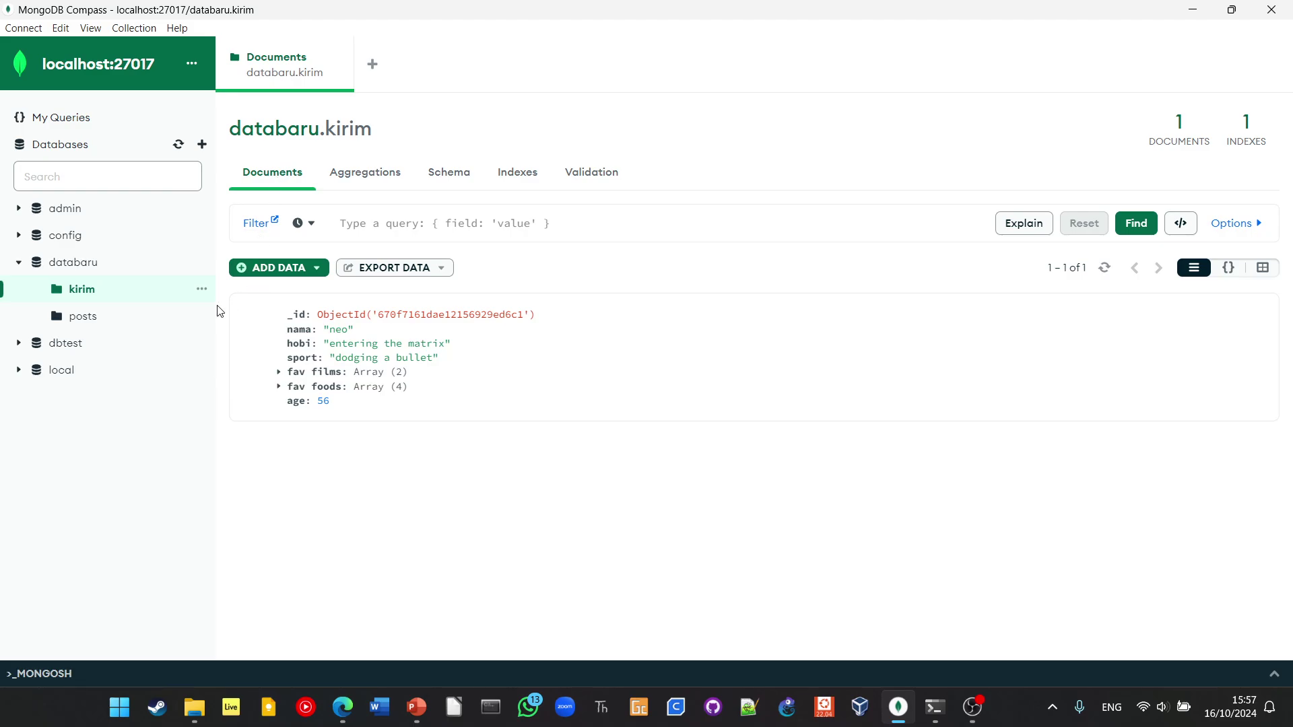
click(87, 263)
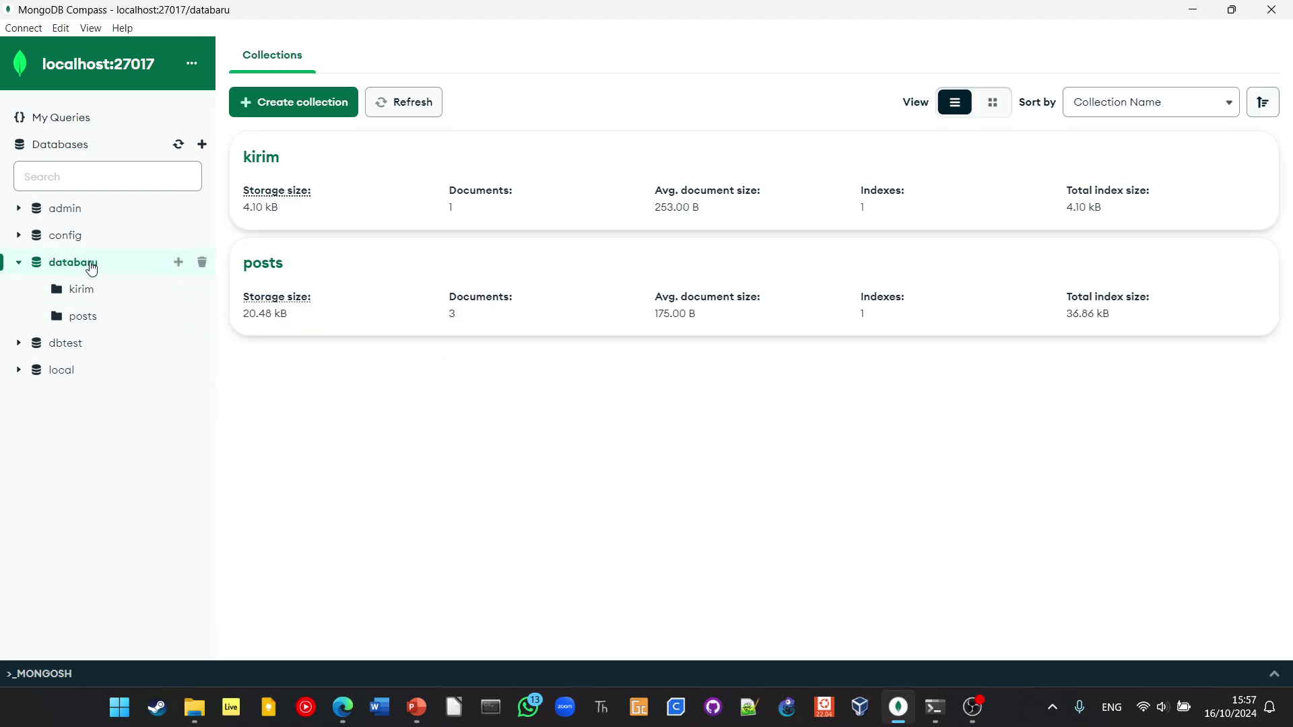
click(405, 105)
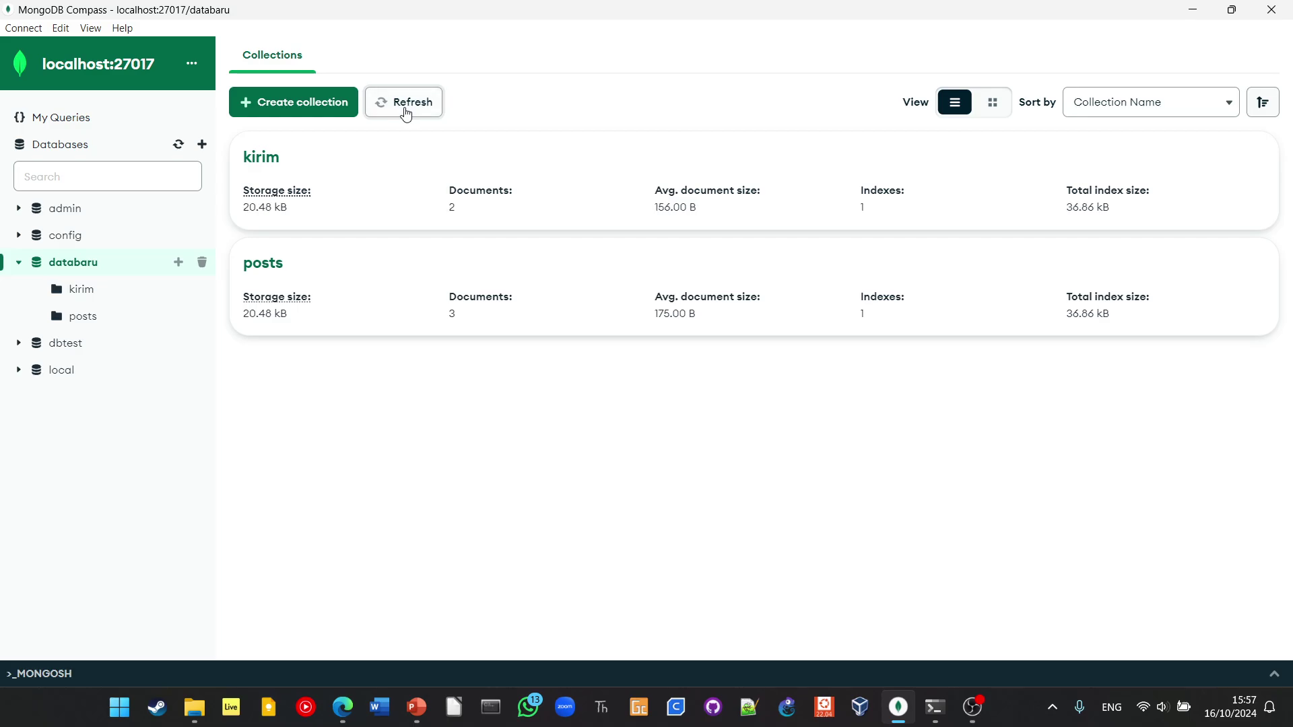
click(375, 174)
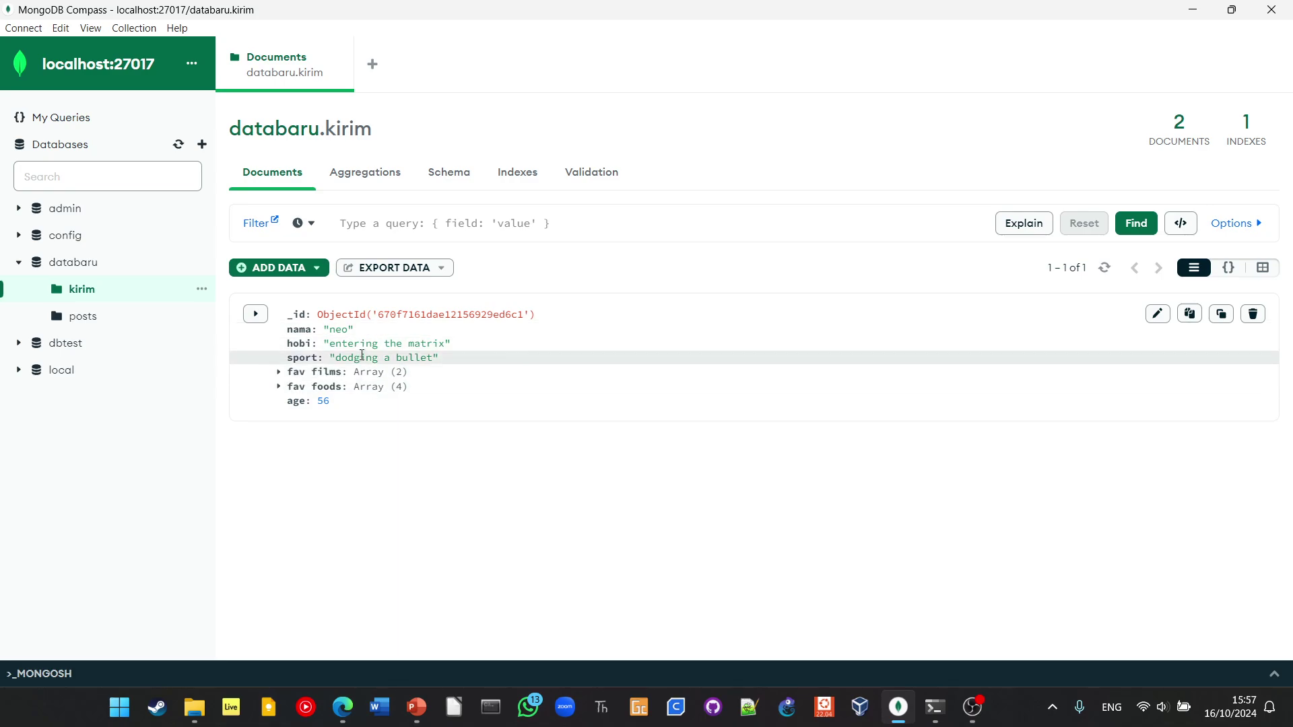
click(279, 373)
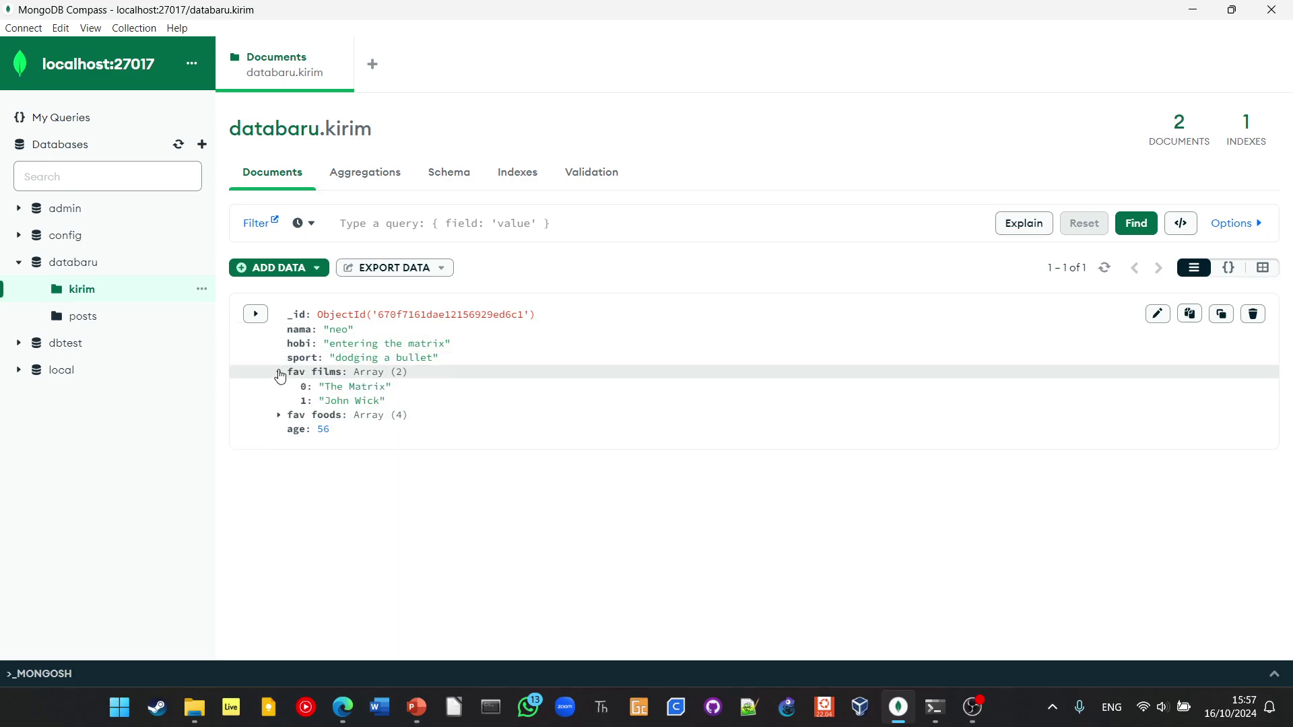
click(279, 418)
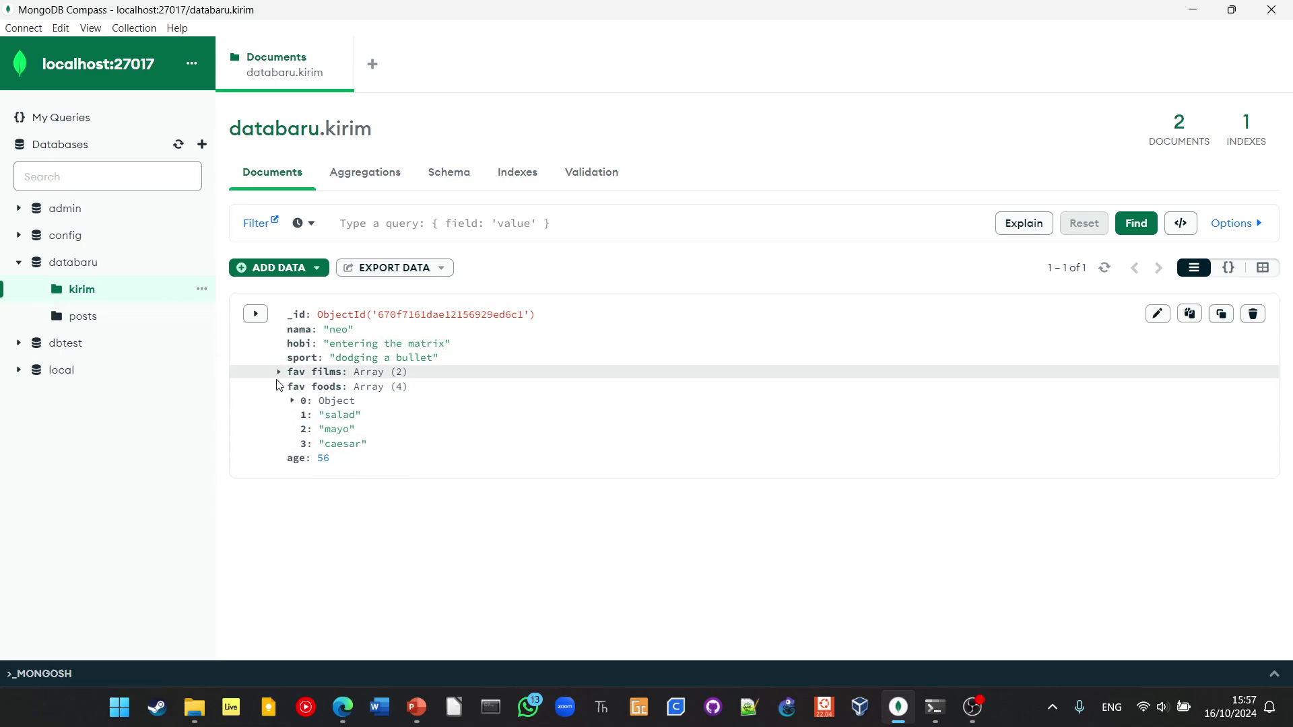
click(256, 314)
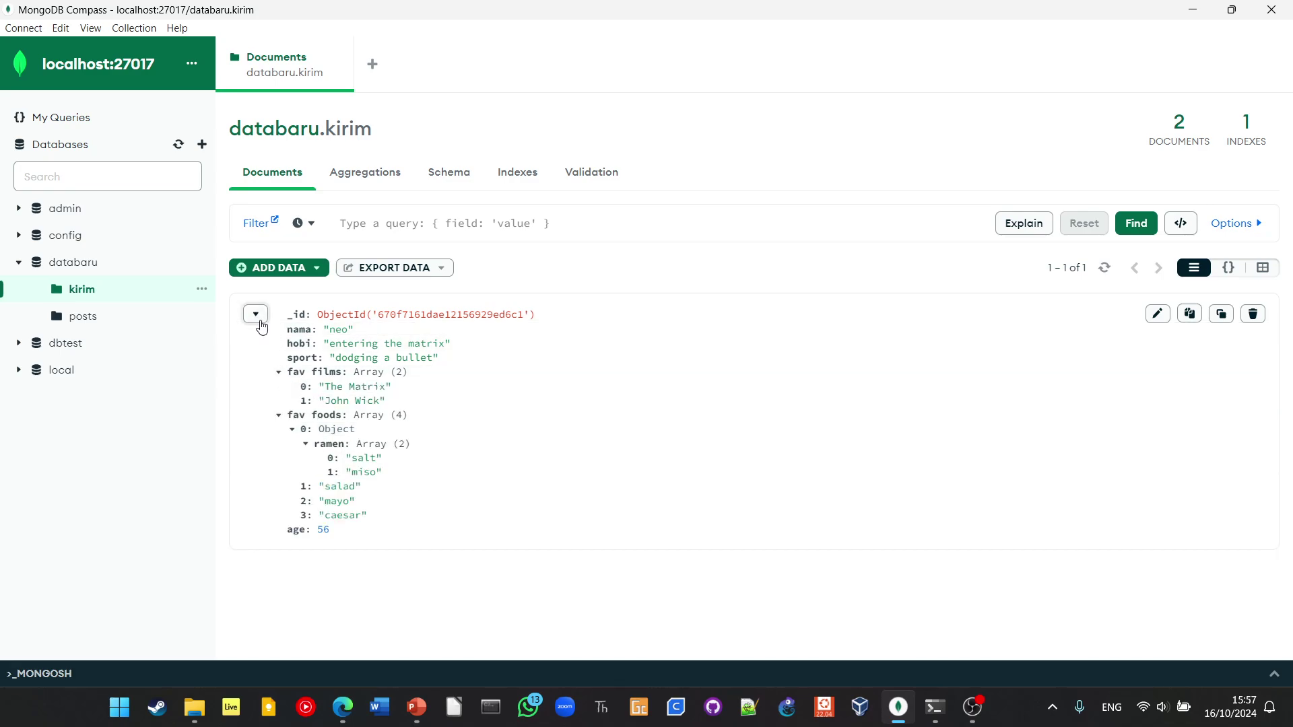
click(256, 314)
click(253, 315)
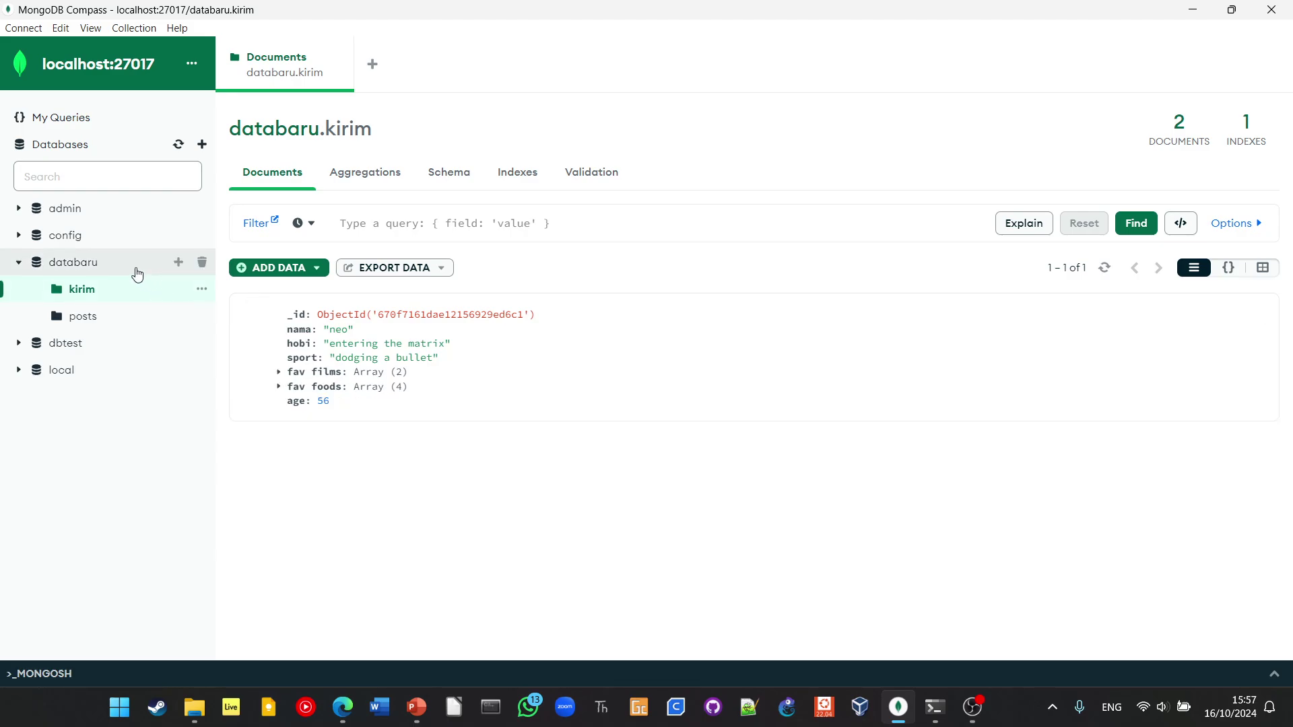
- Refresh kirim once more, then re-run the AK2007 product cell in the notebook
click(121, 263)
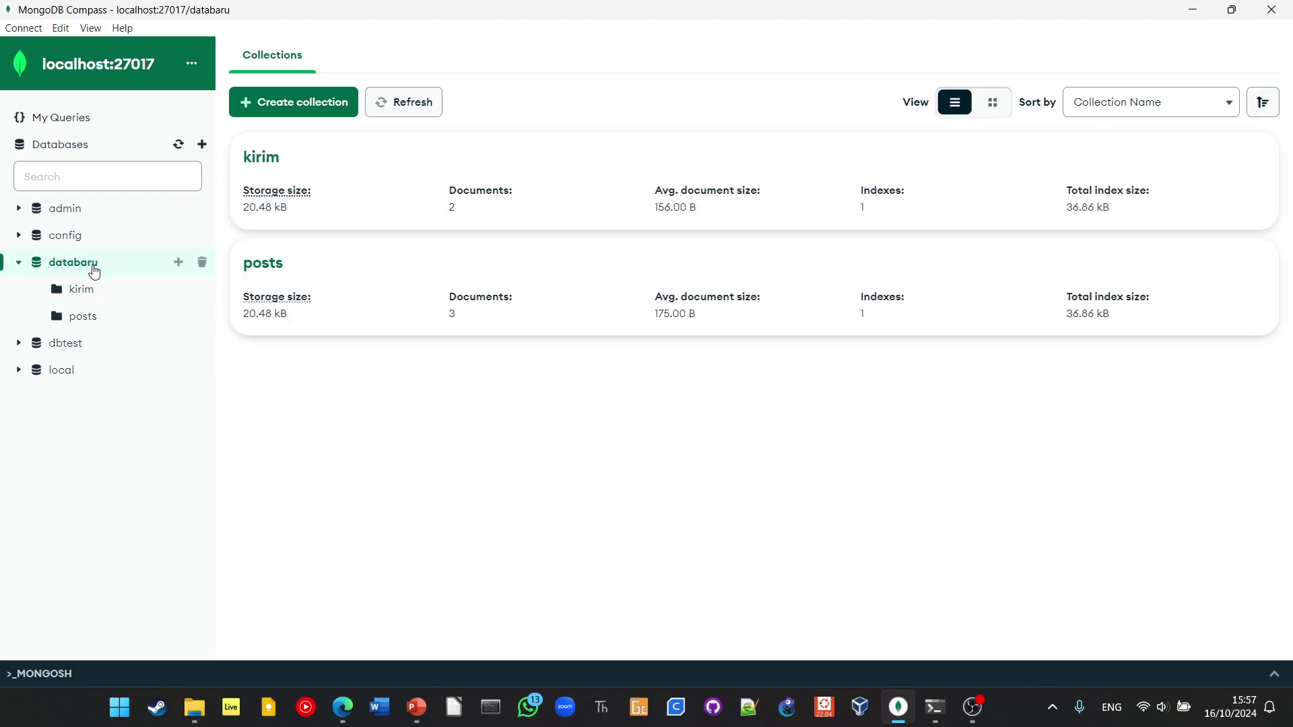
click(403, 104)
mouse_move(757, 181)
click(980, 198)
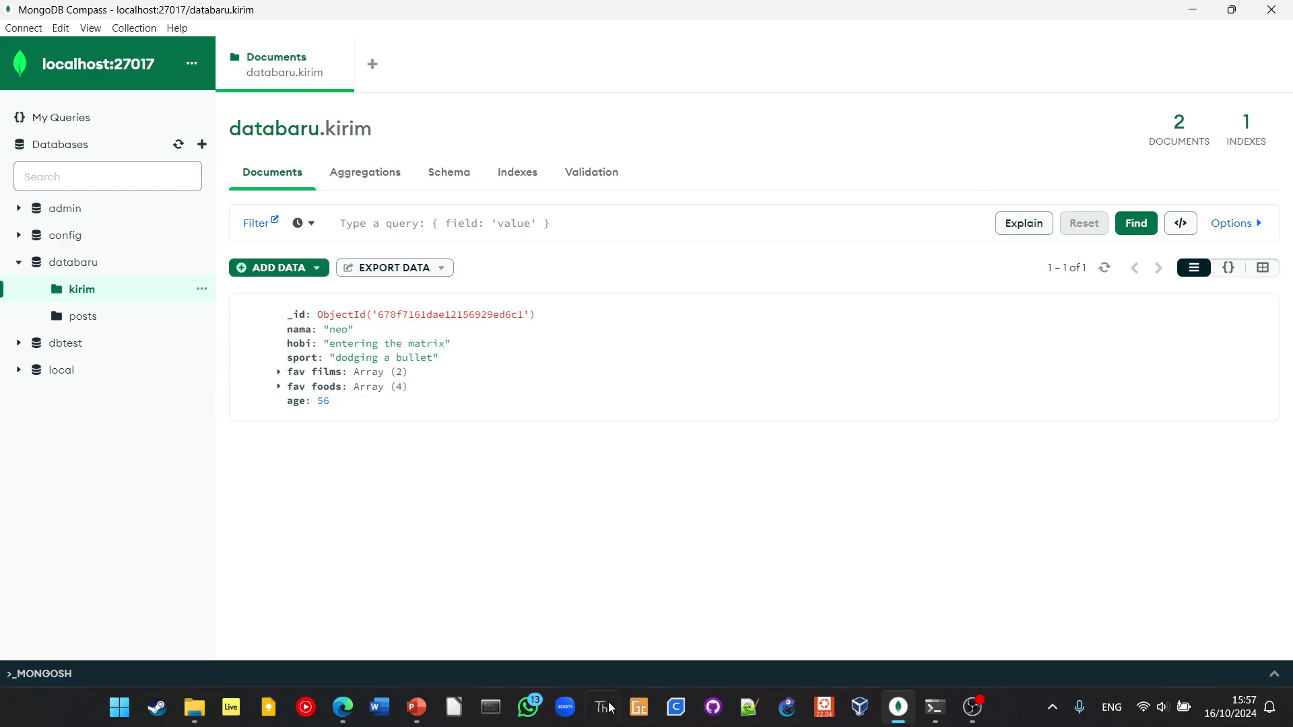
click(343, 708)
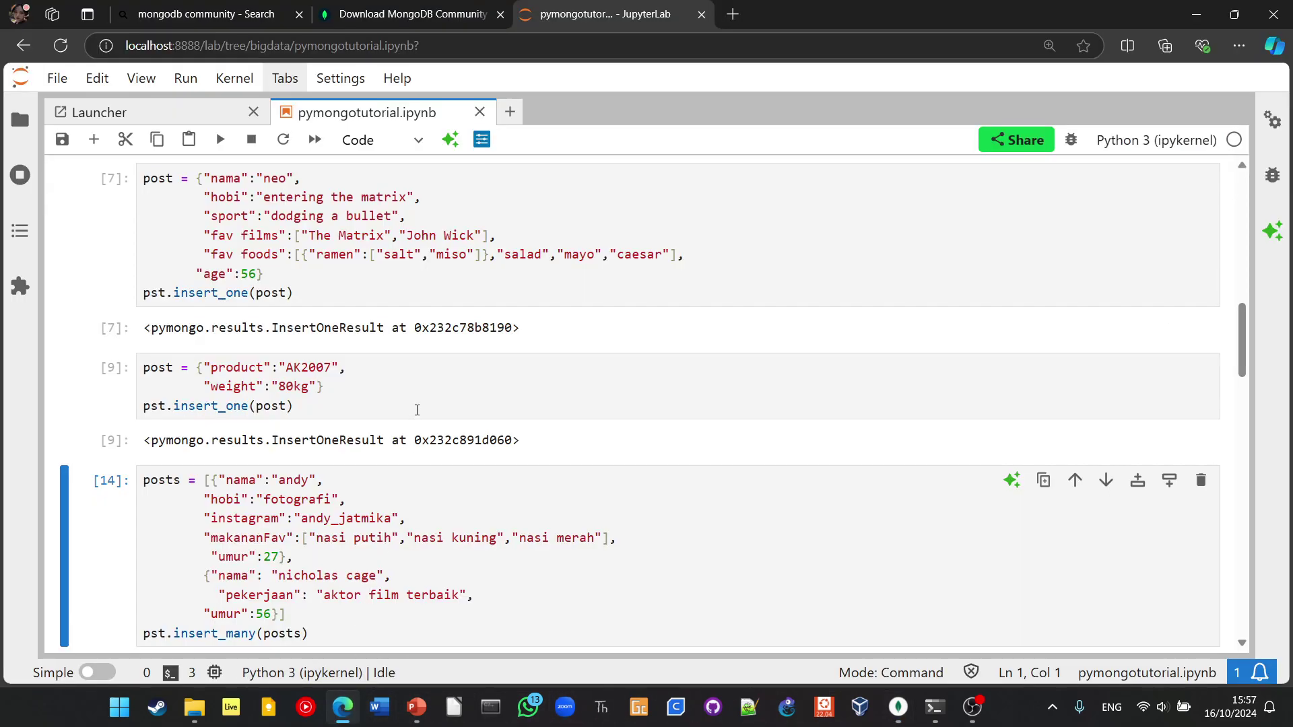
click(421, 386)
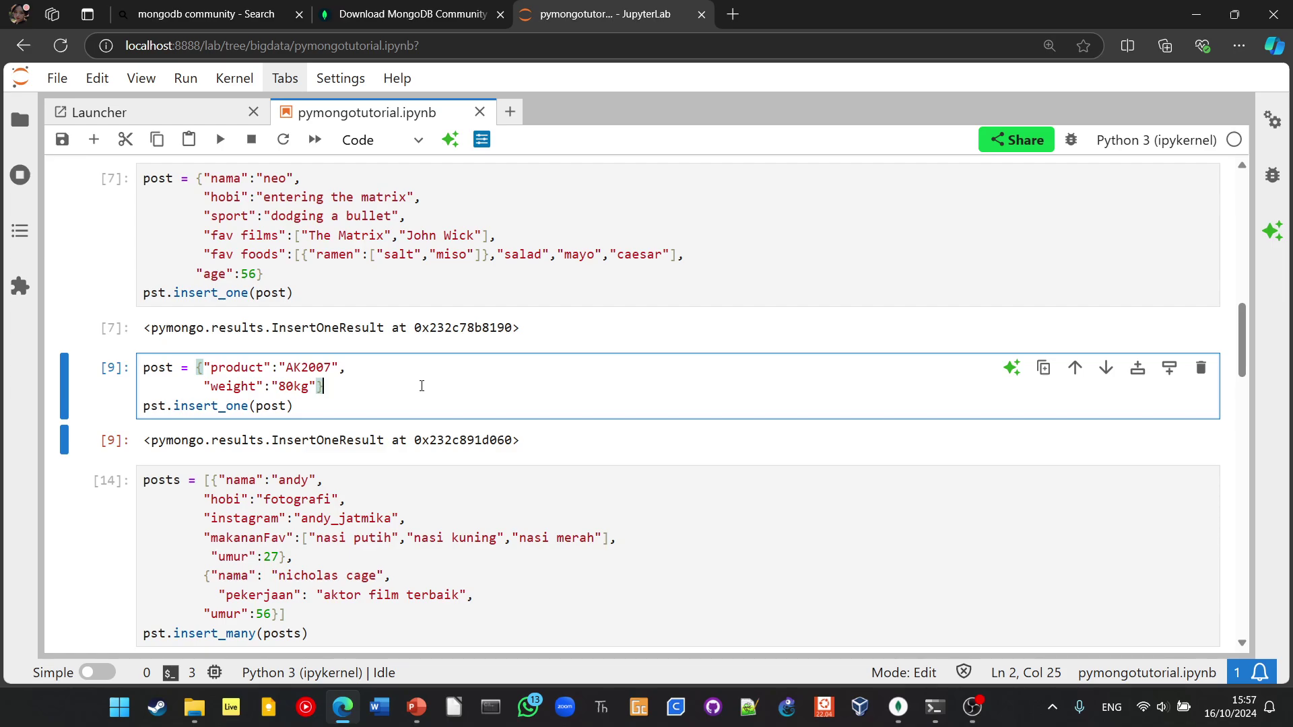
key(shift+Return)
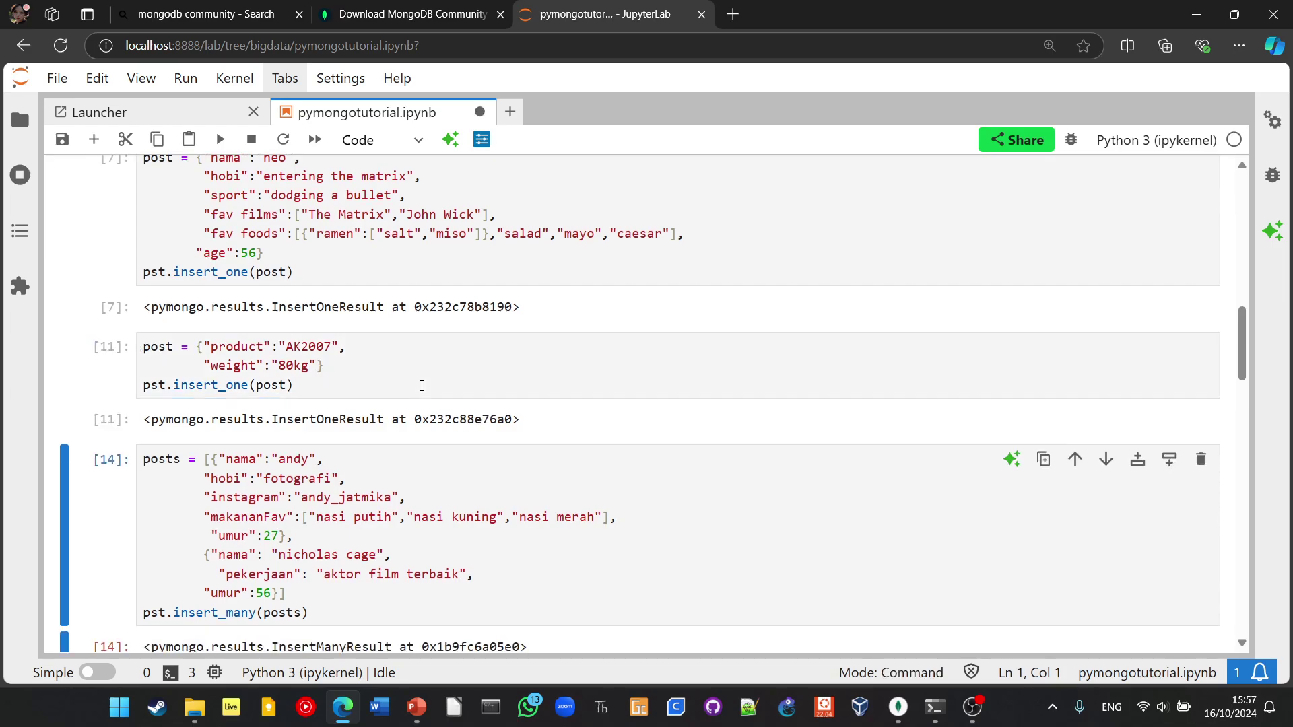
- Refresh databaru in Compass and expand the kirim document to see three entries
click(899, 708)
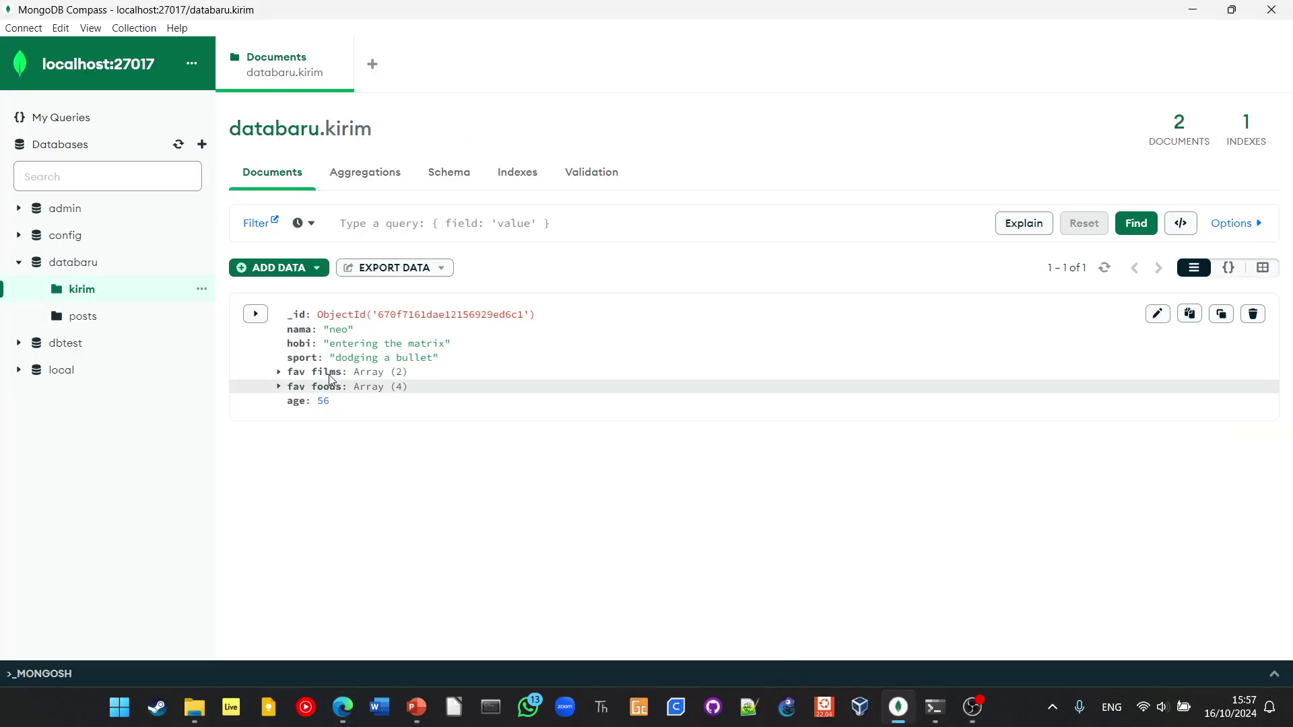
click(108, 274)
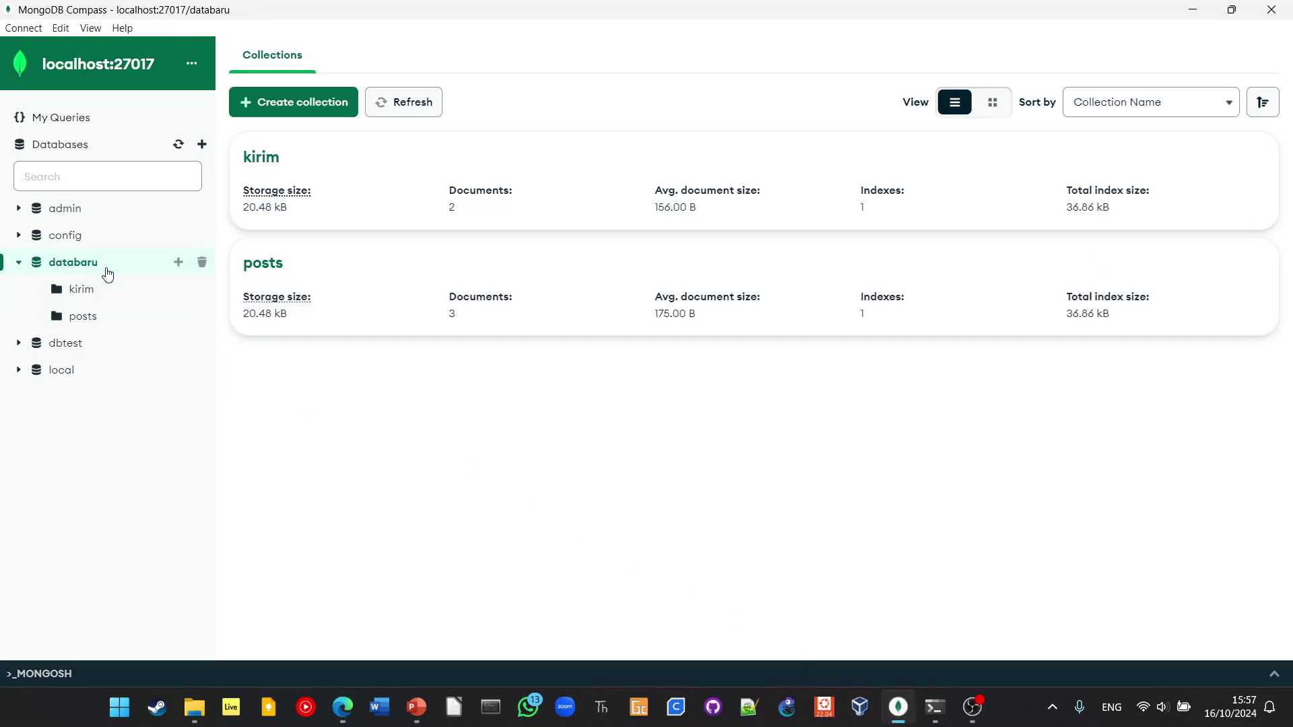
click(412, 102)
click(506, 209)
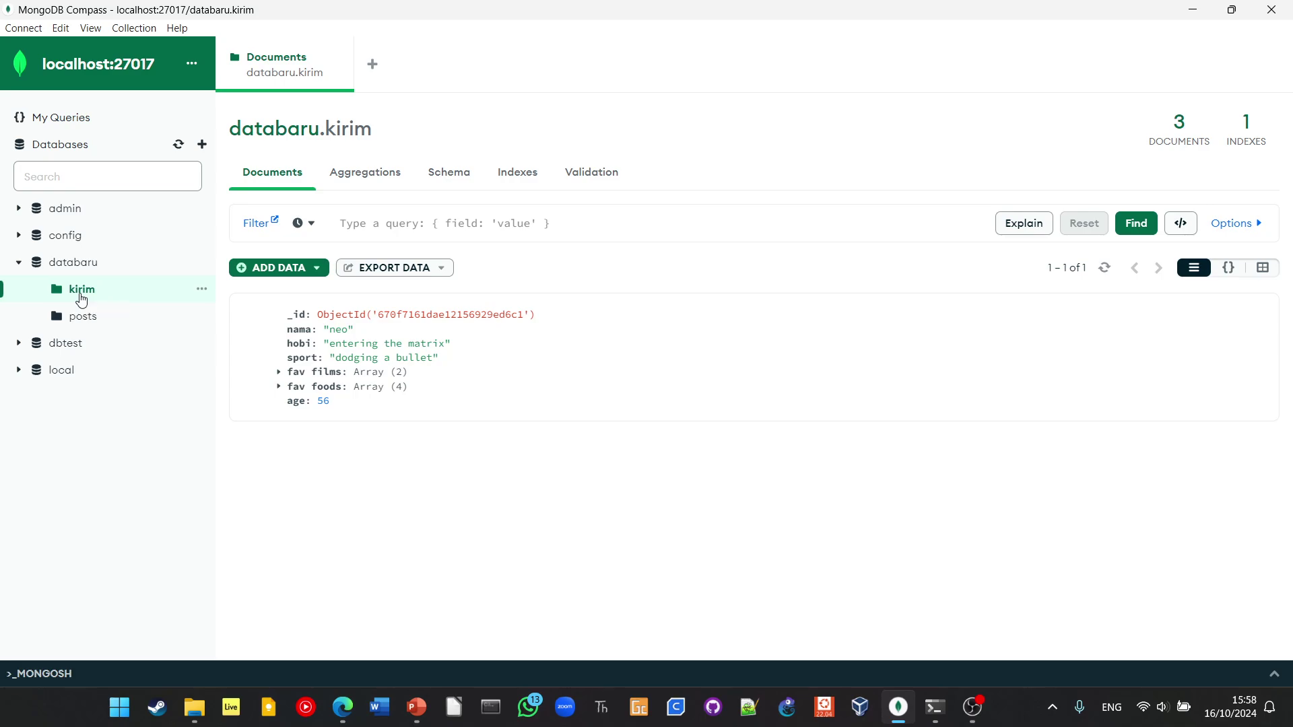
mouse_move(707, 357)
mouse_move(753, 357)
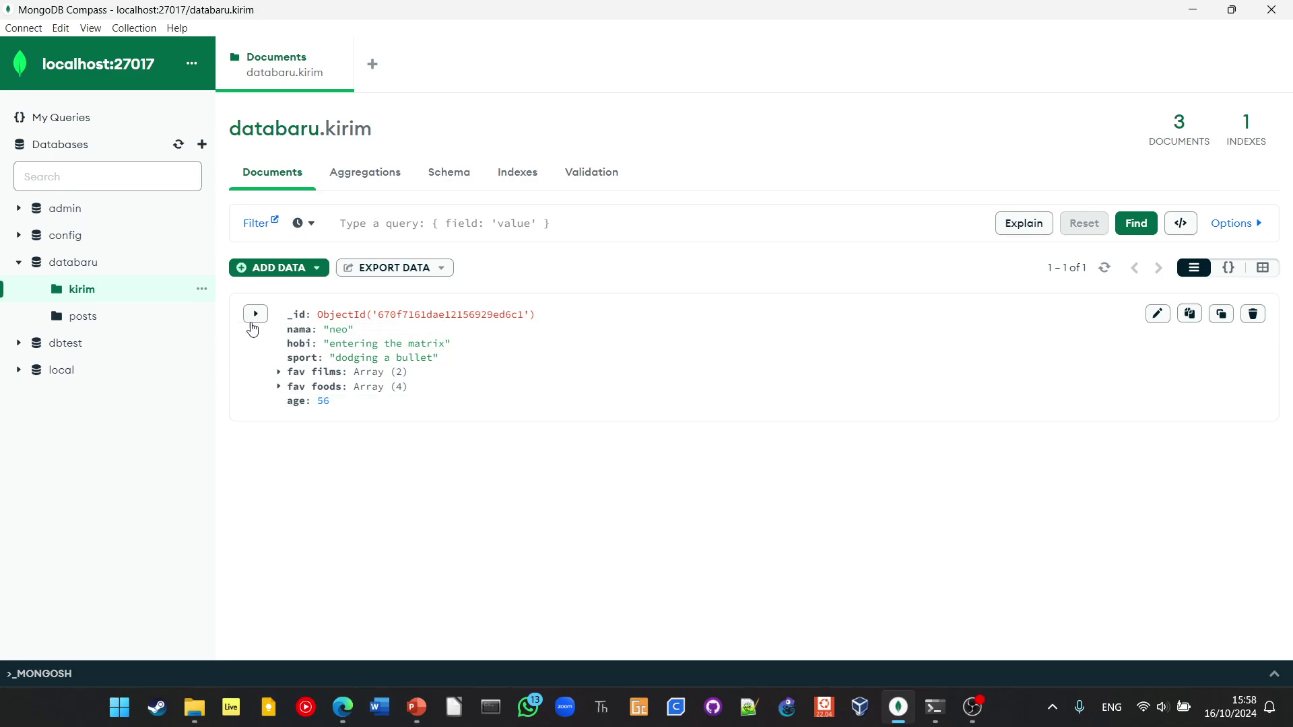
click(253, 316)
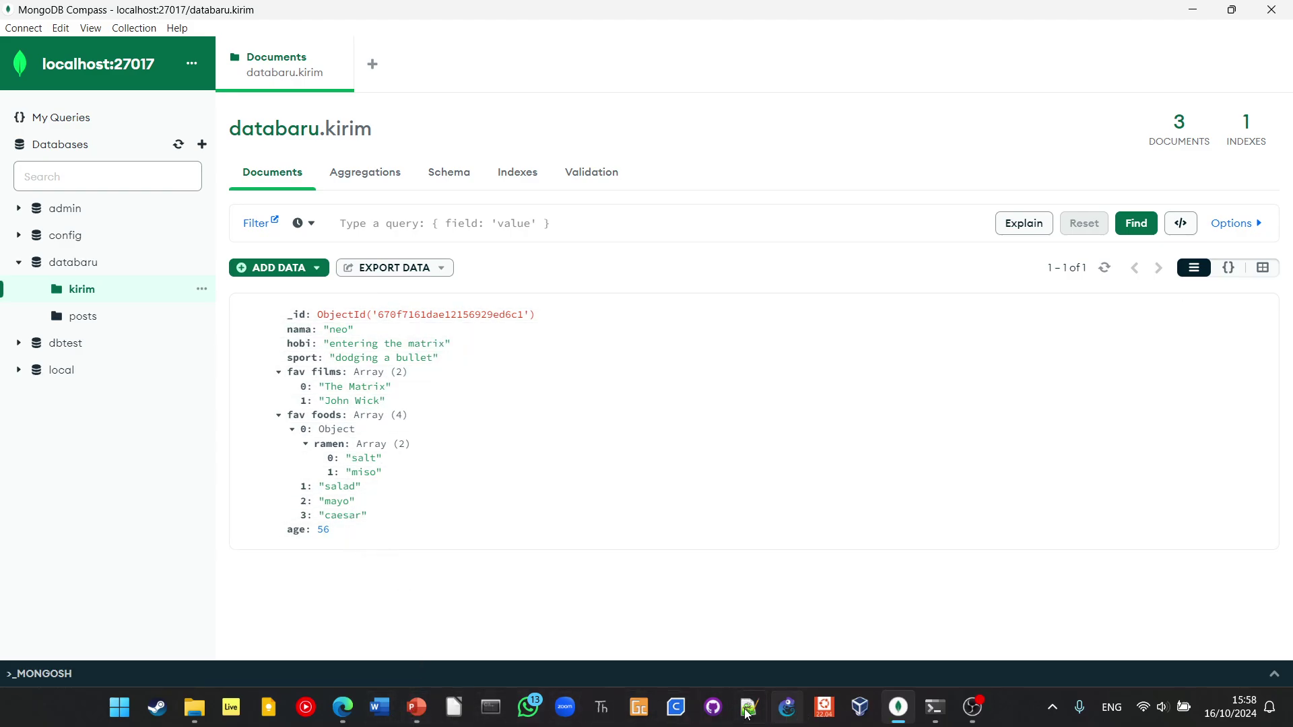
click(345, 707)
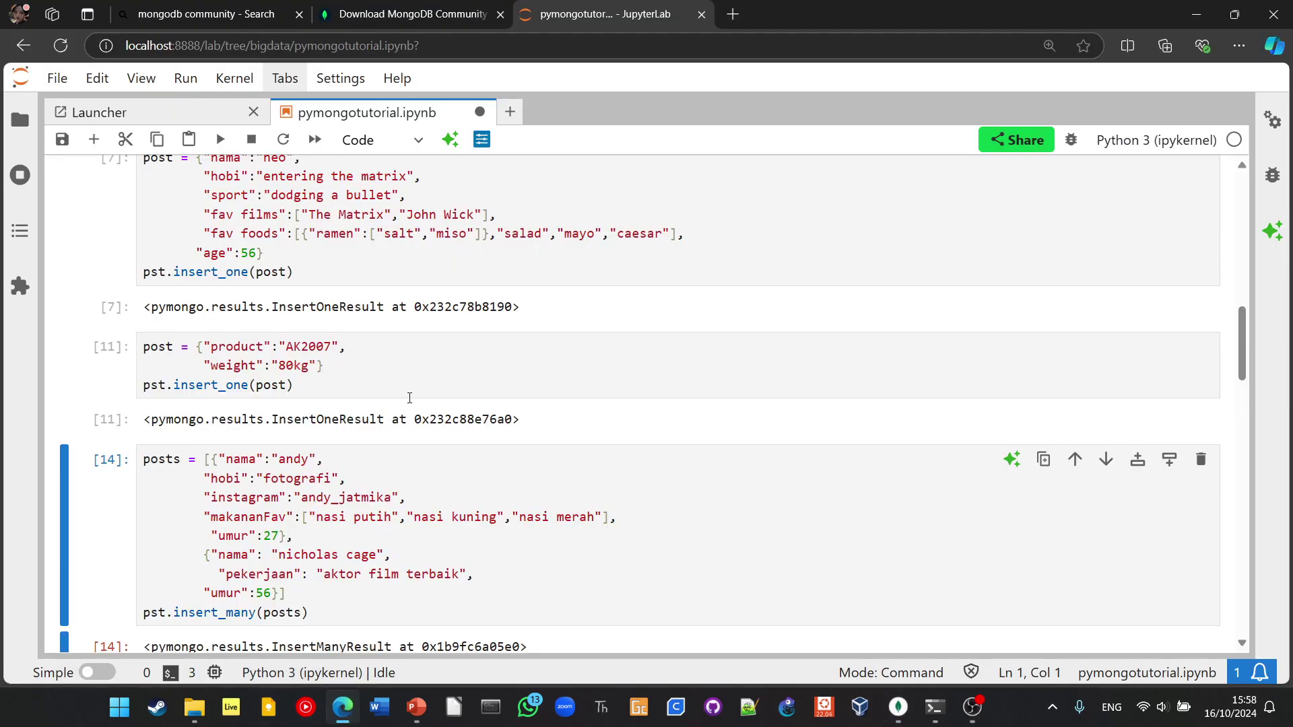
scroll(409, 397, down, 3)
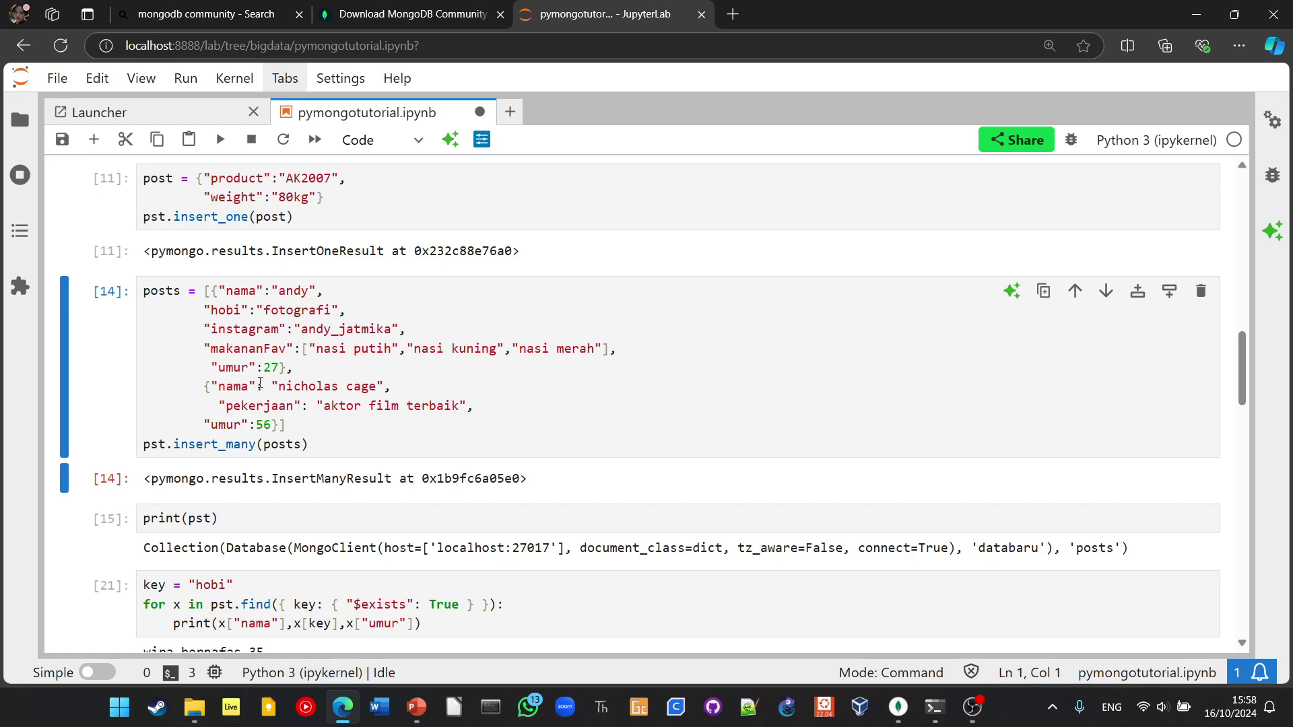
- Re-run the andy and nicholas cage insert_many cell, then bring Compass forward
click(367, 451)
key(shift+Return)
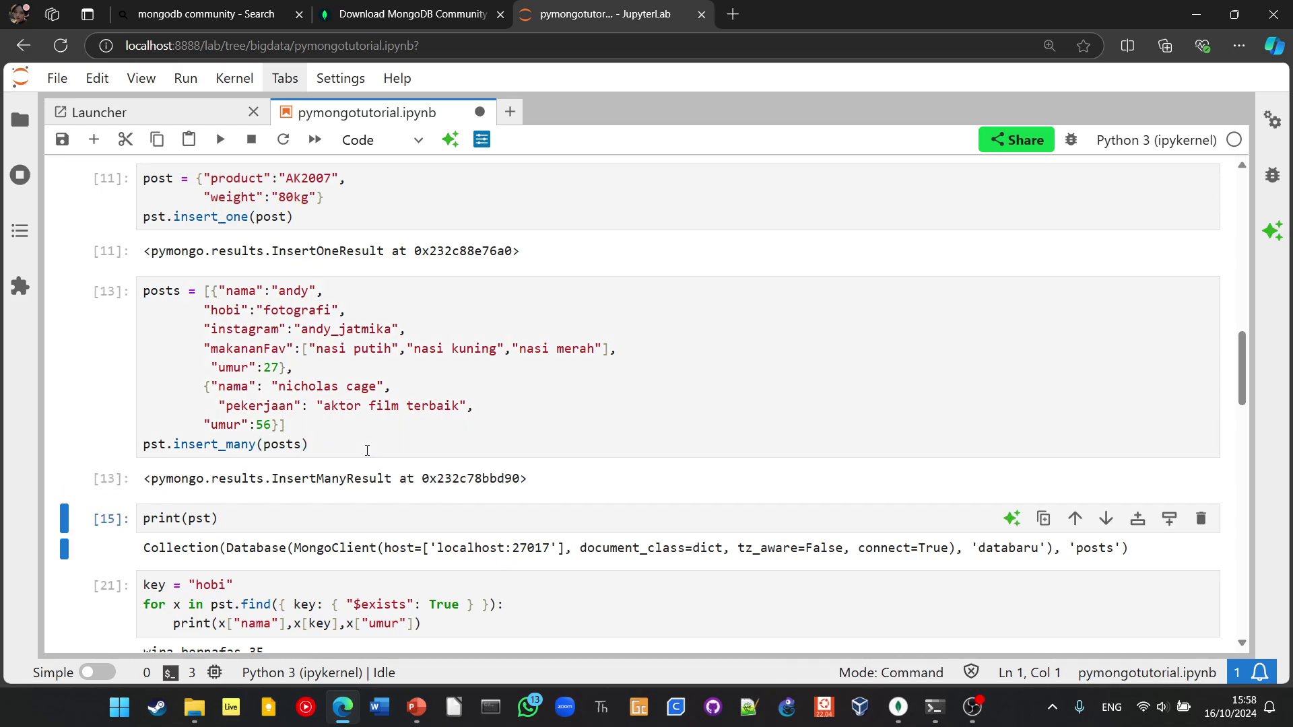
click(337, 710)
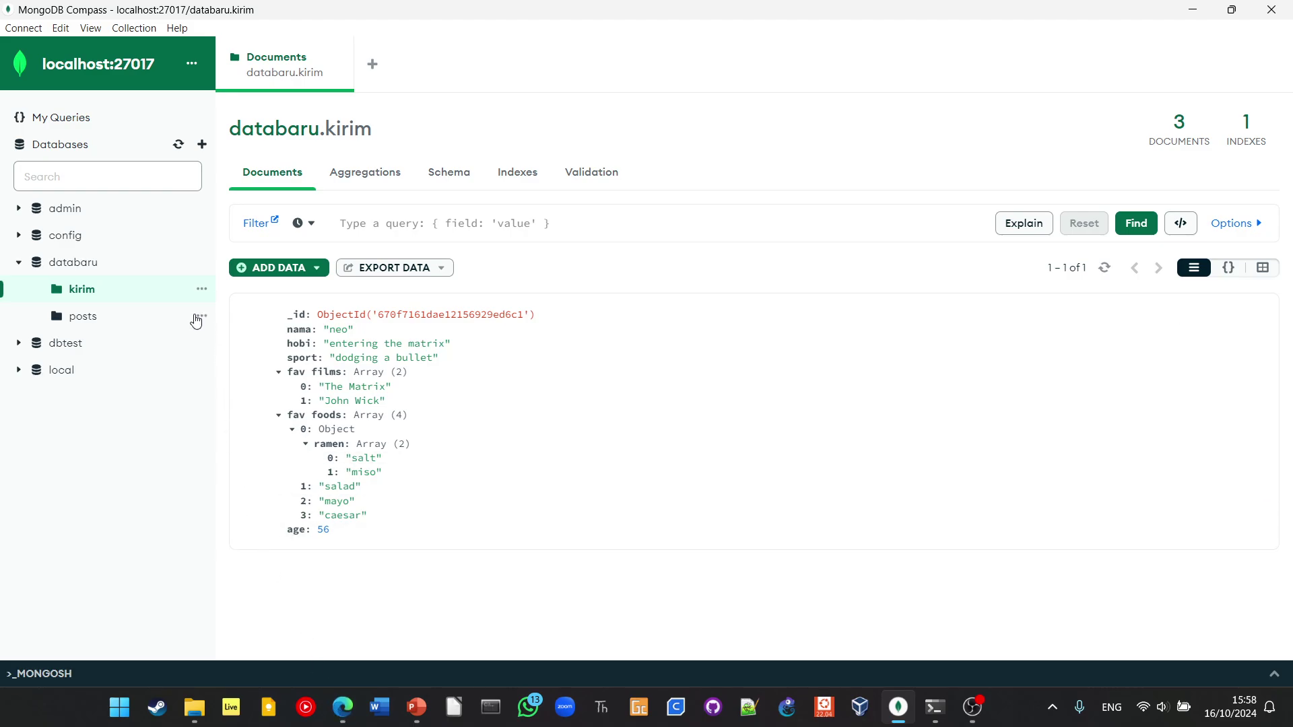
- Reopen databaru.kirim and browse its Aggregations and Schema tabs before returning to Documents
click(102, 273)
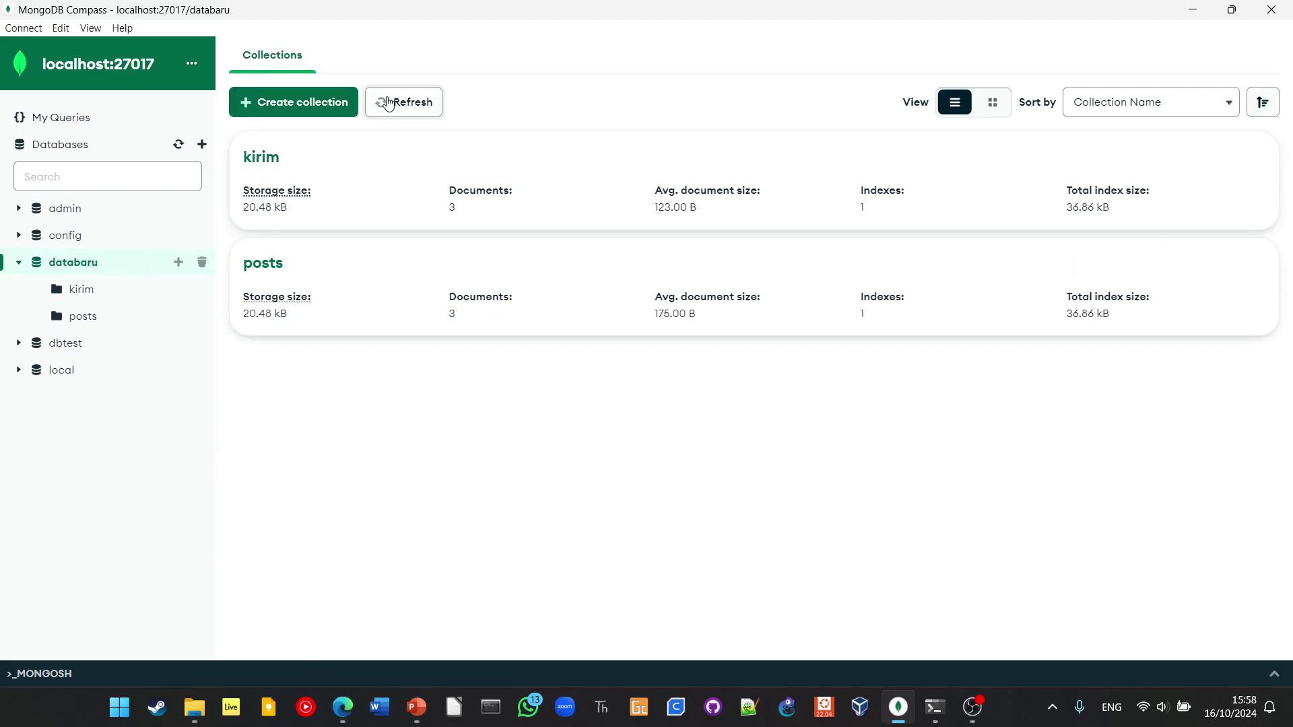
click(433, 198)
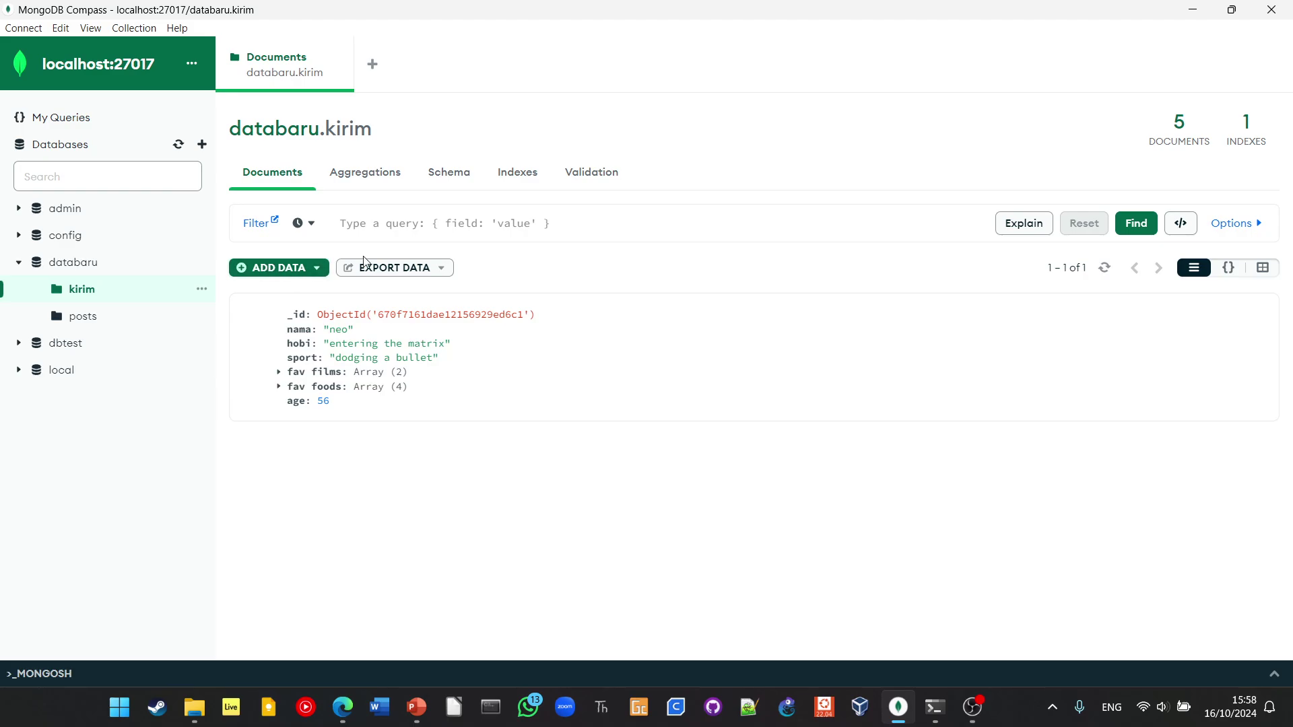
click(365, 173)
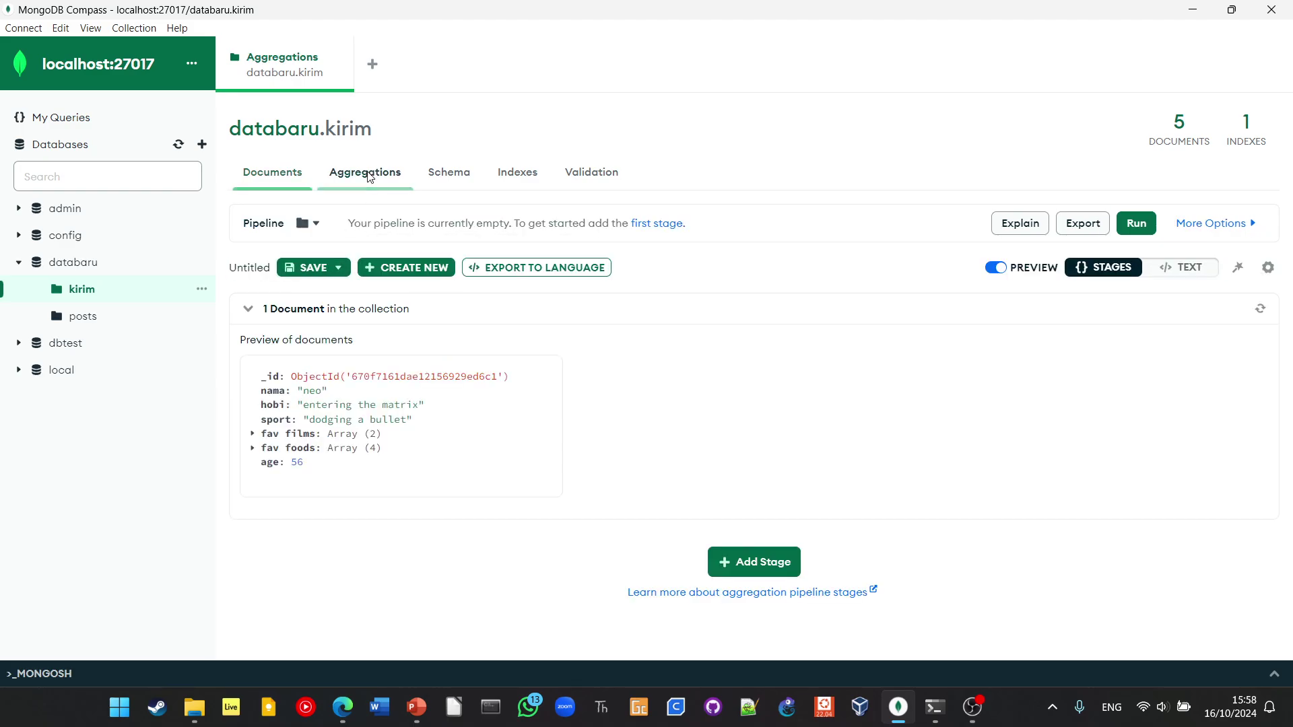
click(440, 172)
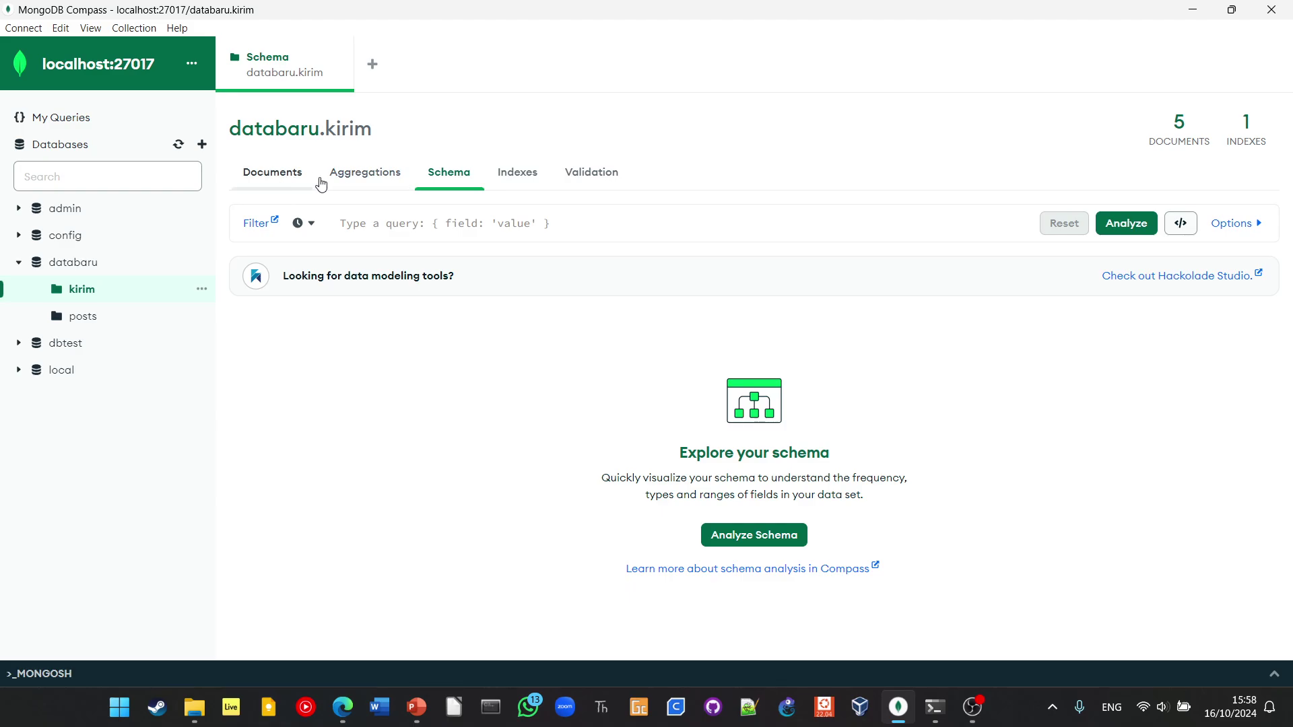
click(343, 177)
click(267, 180)
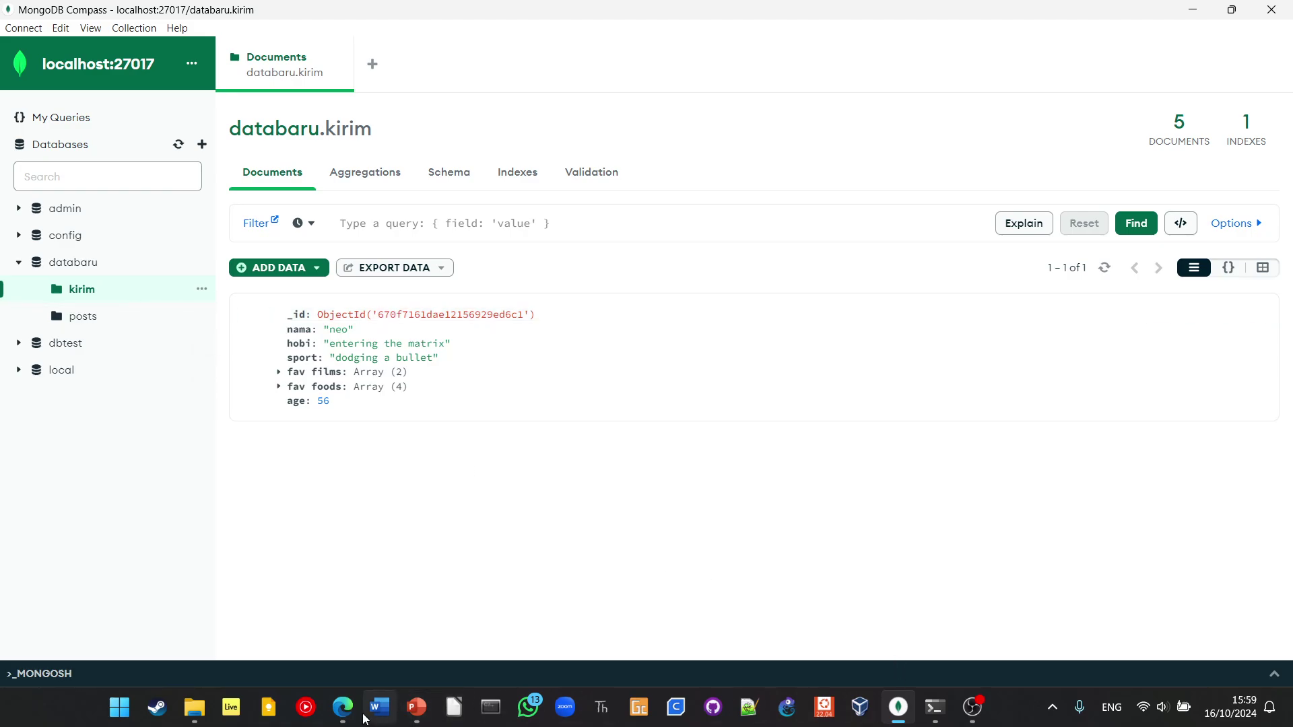
click(342, 707)
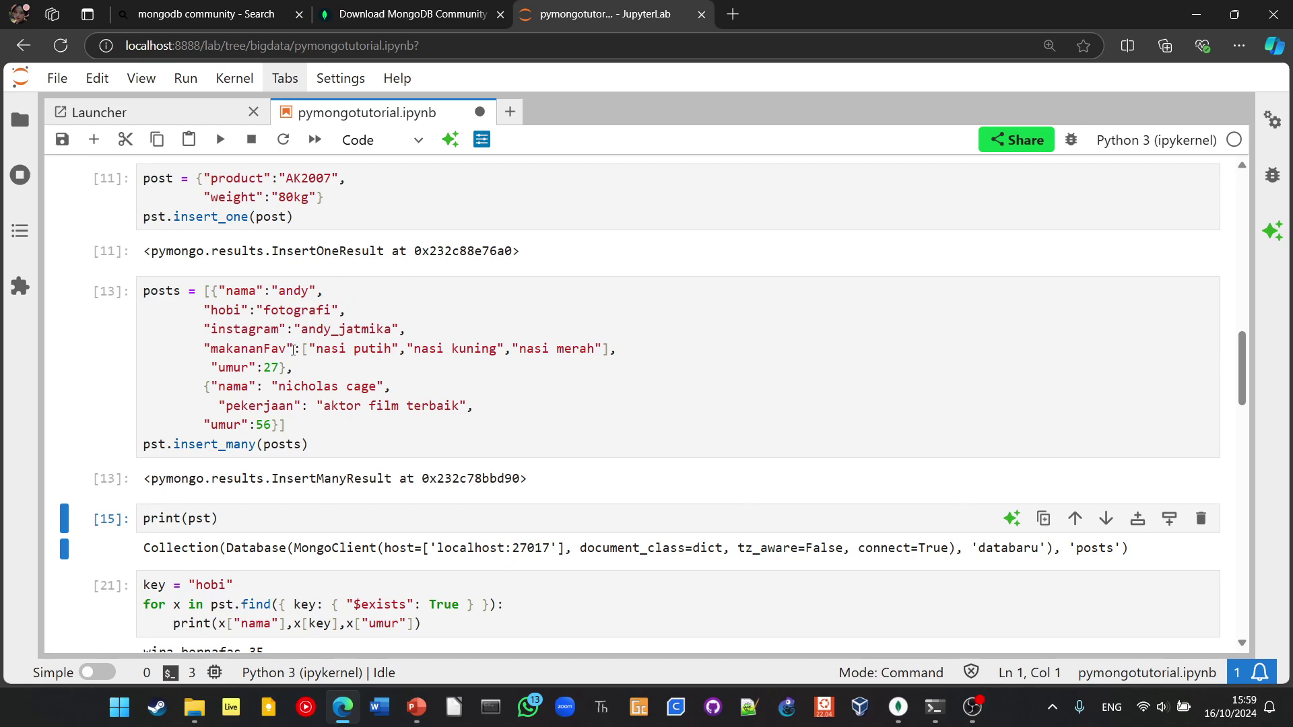
scroll(310, 349, down, 1)
scroll(252, 294, up, 1)
- Save the notebook from within the insert_many cell [13]
click(279, 447)
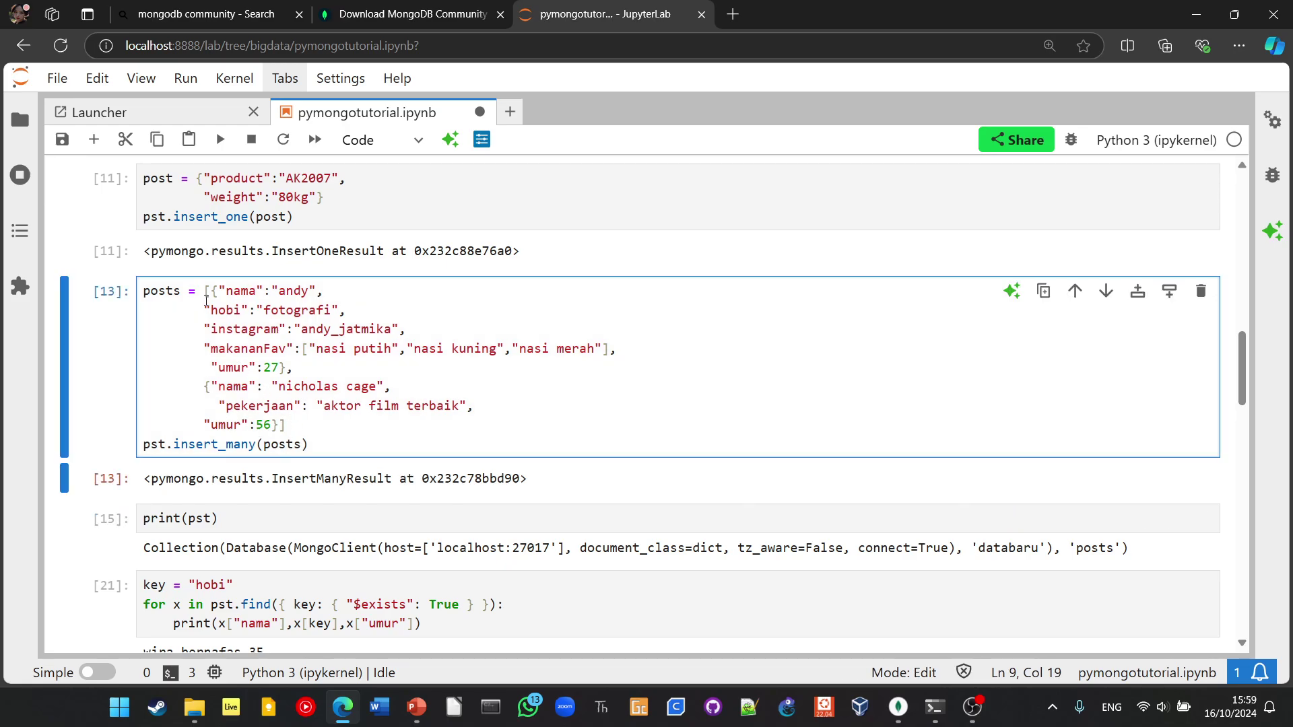
scroll(207, 302, up, 1)
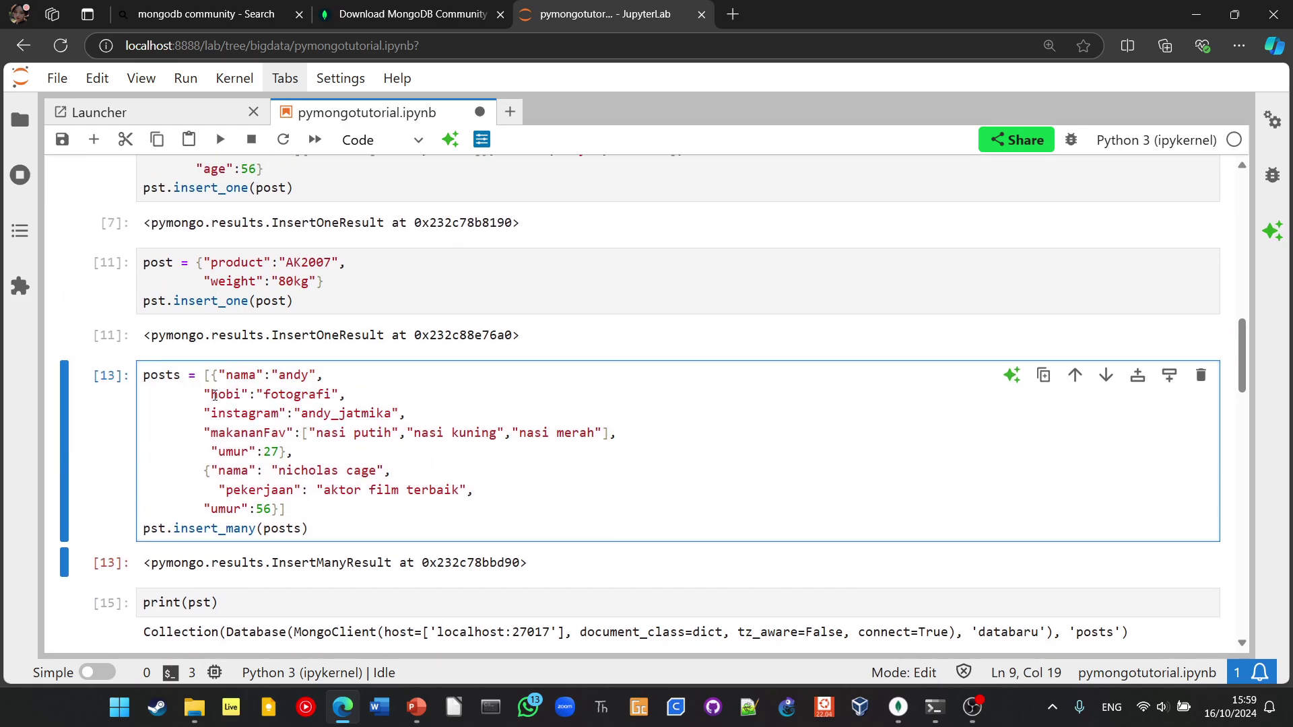
key(ctrl+s)
drag(213, 374, 250, 394)
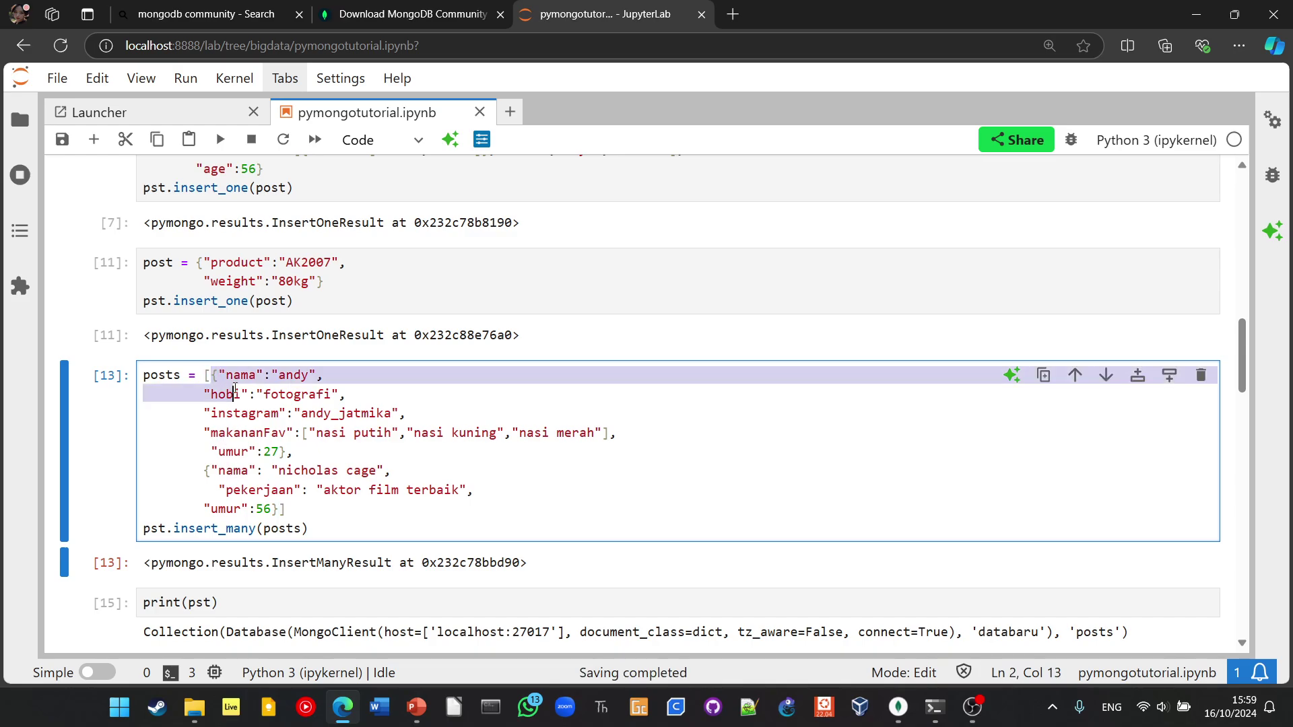
- Highlight the product and weight fields in cell [11] and both insert_many records in [13]
click(219, 301)
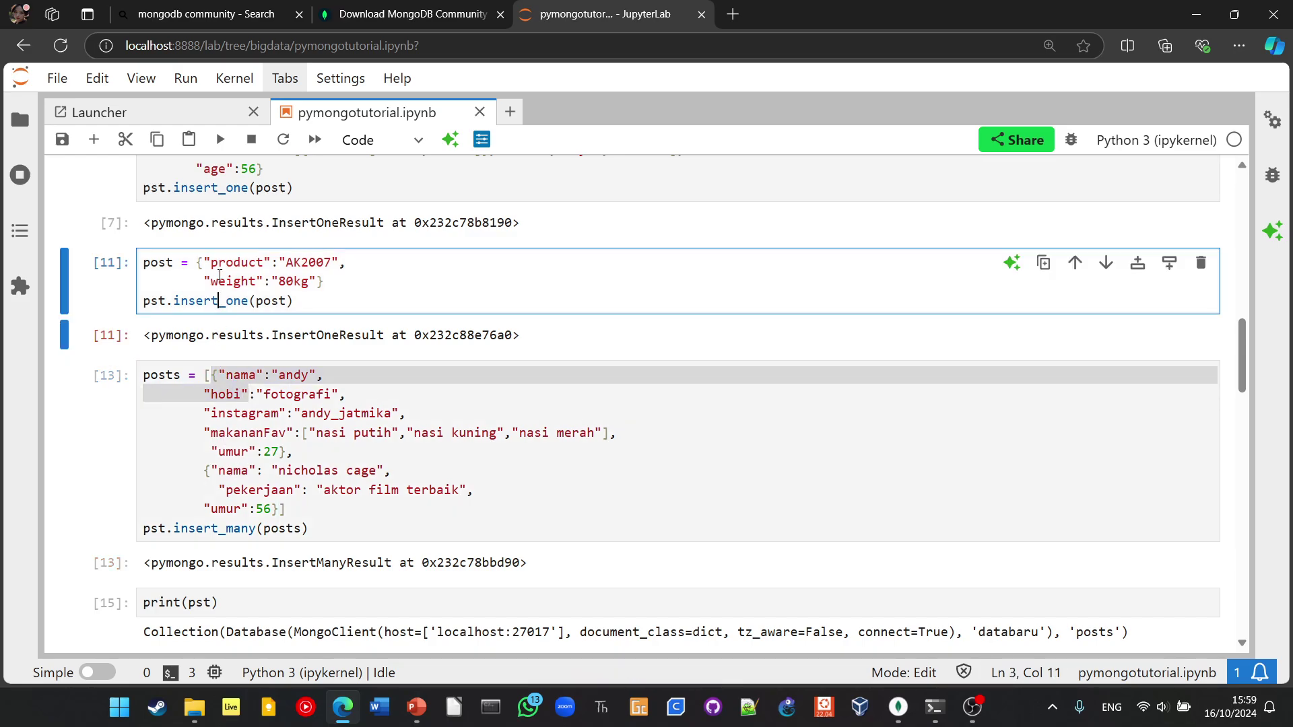
drag(209, 262, 368, 277)
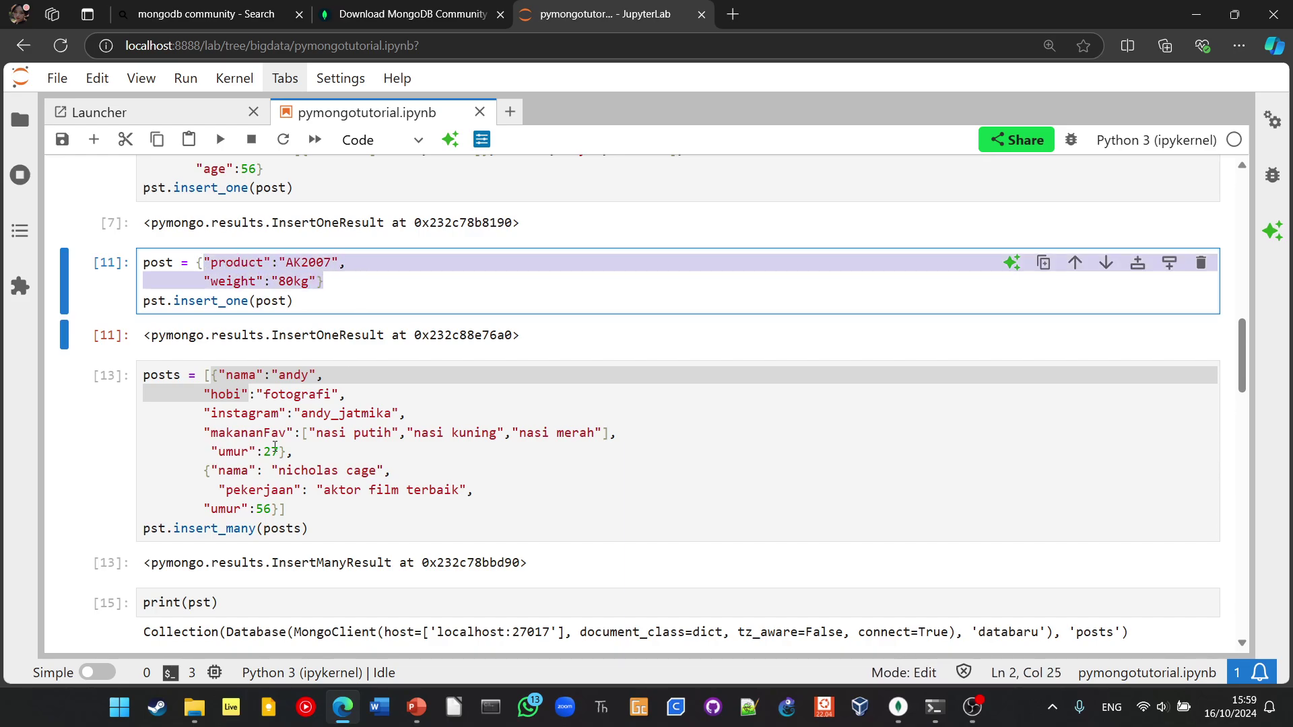
click(212, 376)
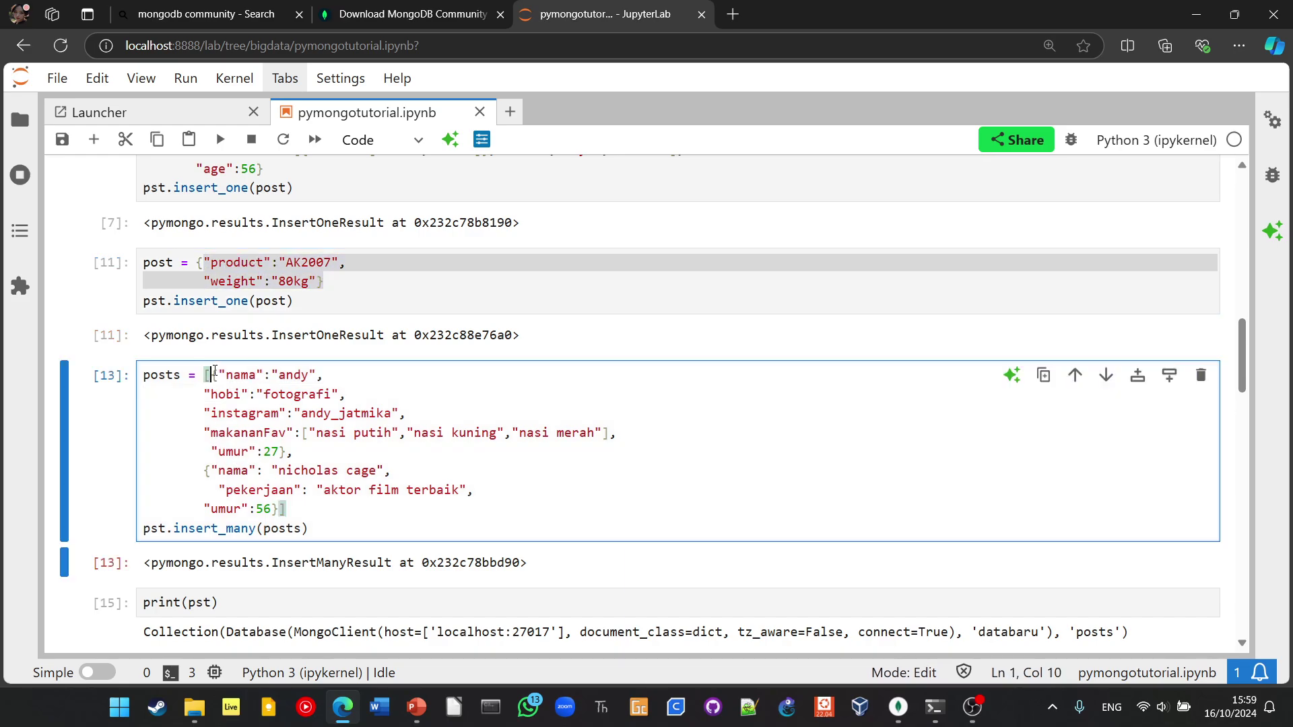
drag(212, 374, 279, 509)
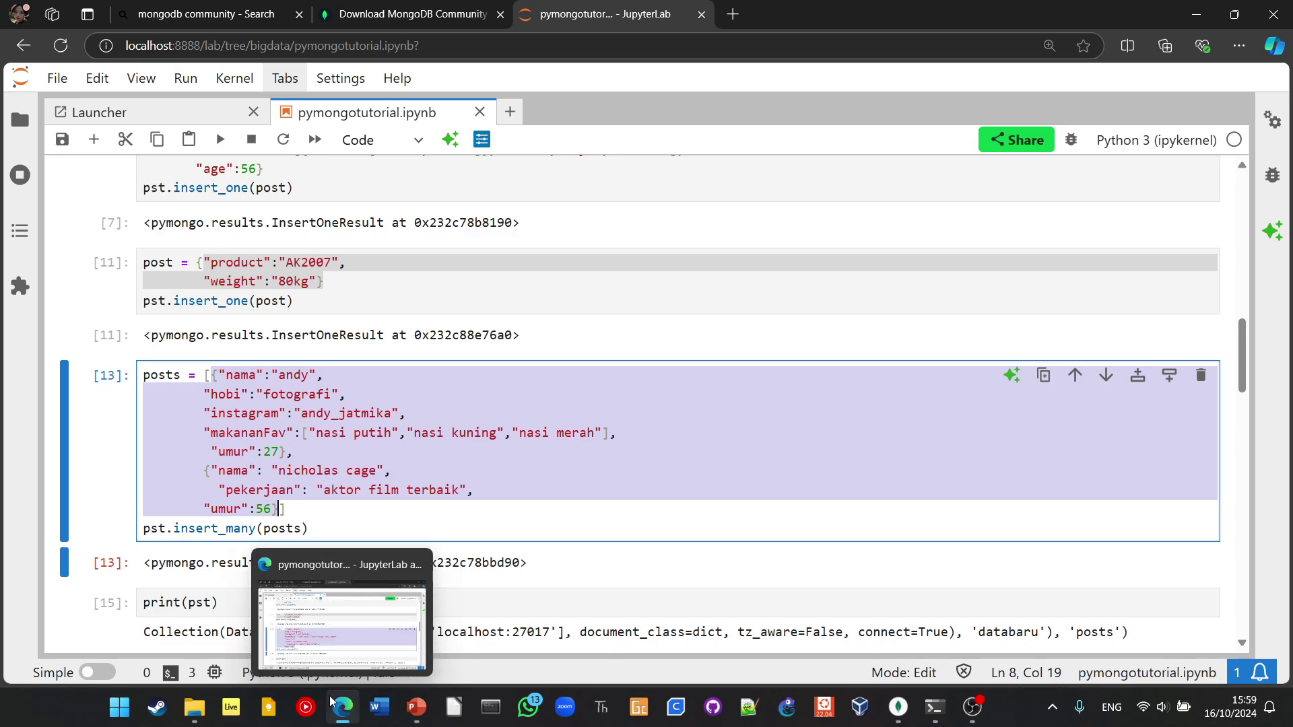
click(229, 376)
click(244, 490)
click(286, 374)
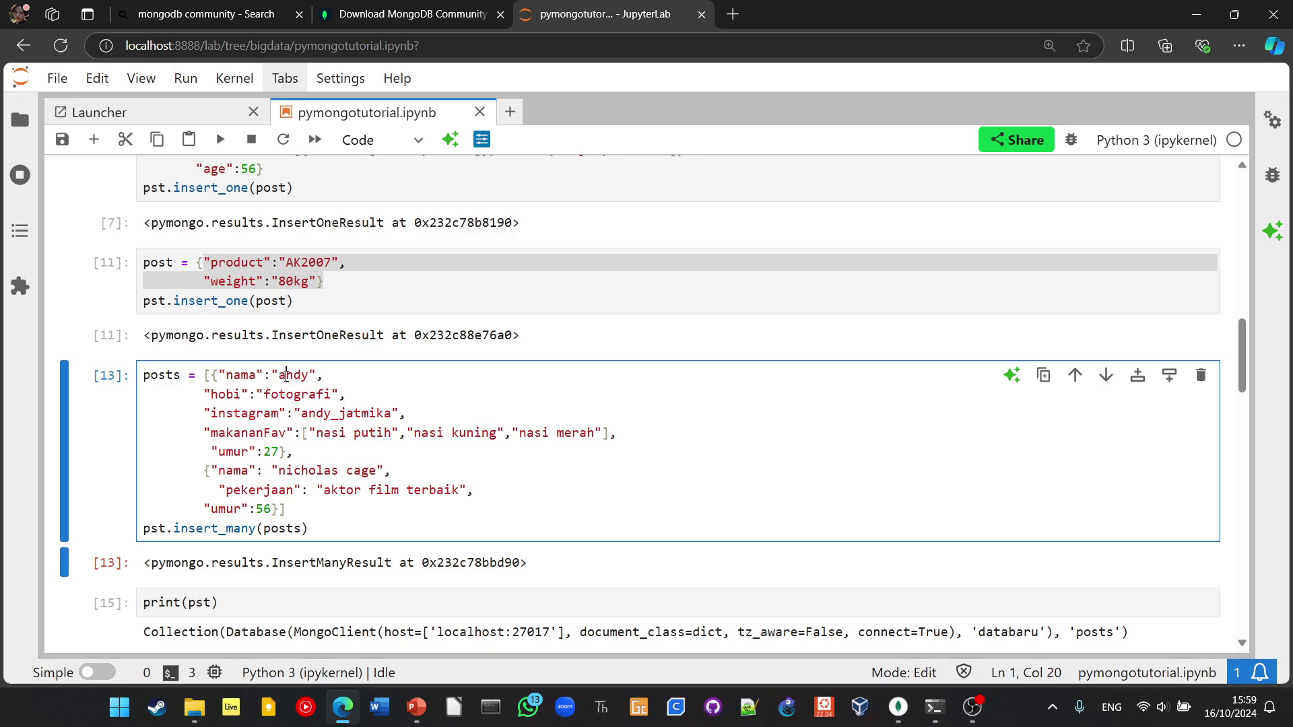
click(349, 715)
mouse_move(707, 358)
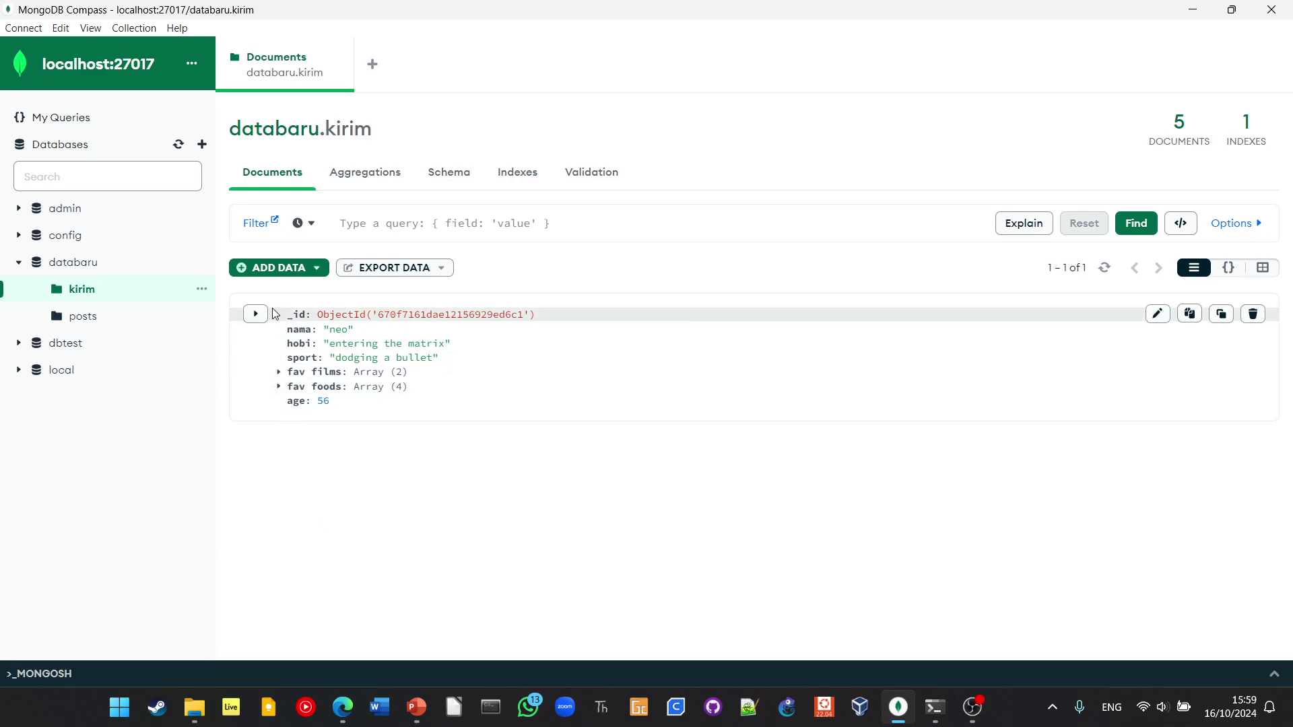
- Expand neo's document and open the kirim collection in a new tab
click(267, 314)
click(267, 313)
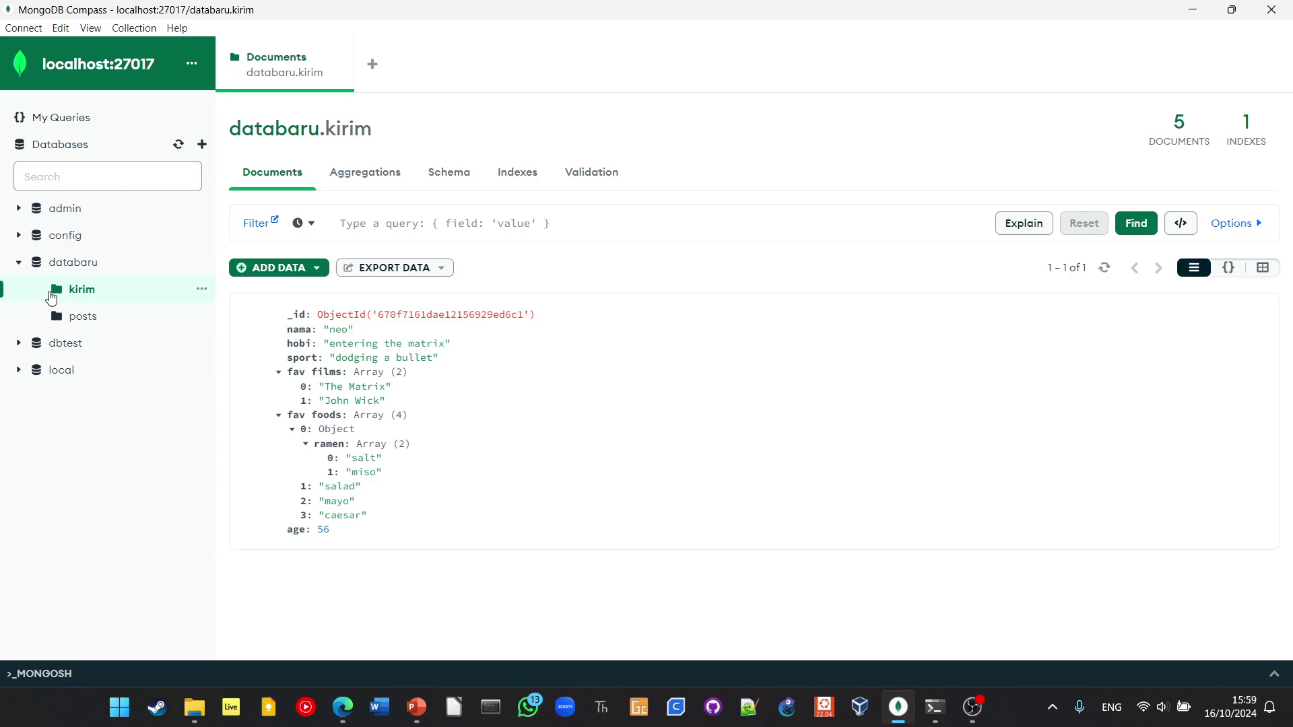
click(201, 291)
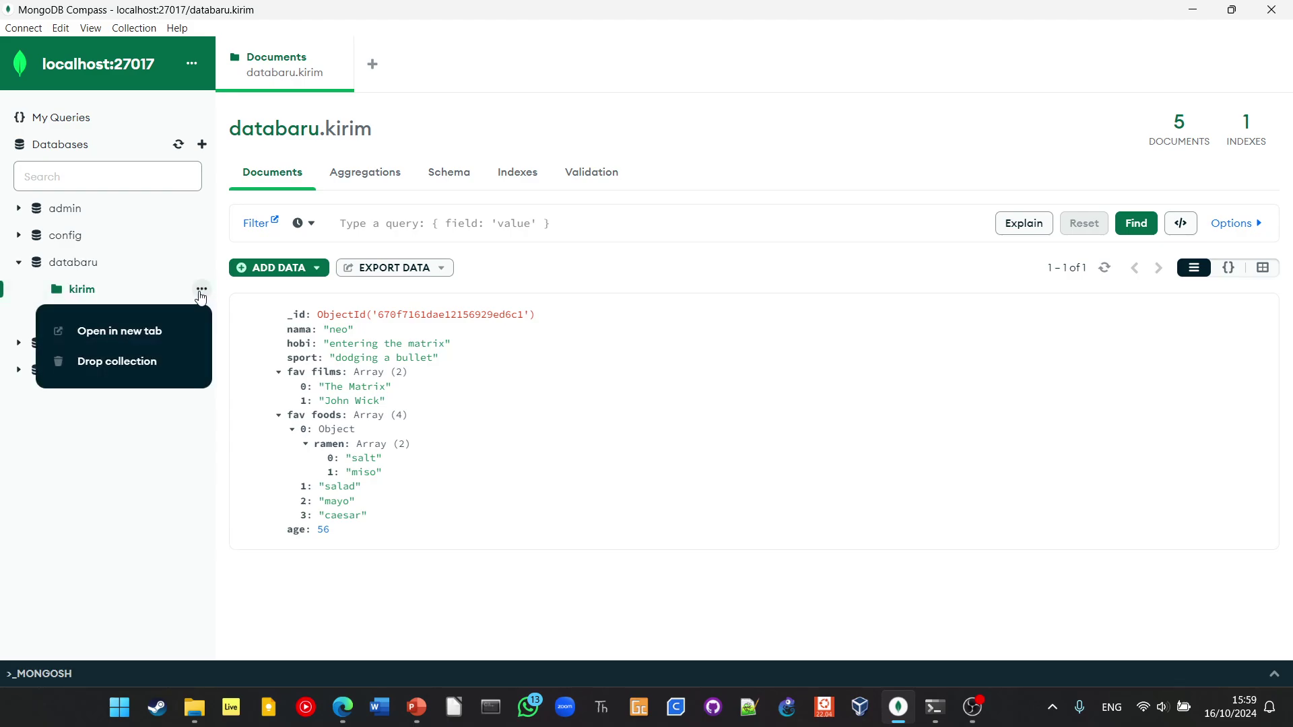
click(150, 331)
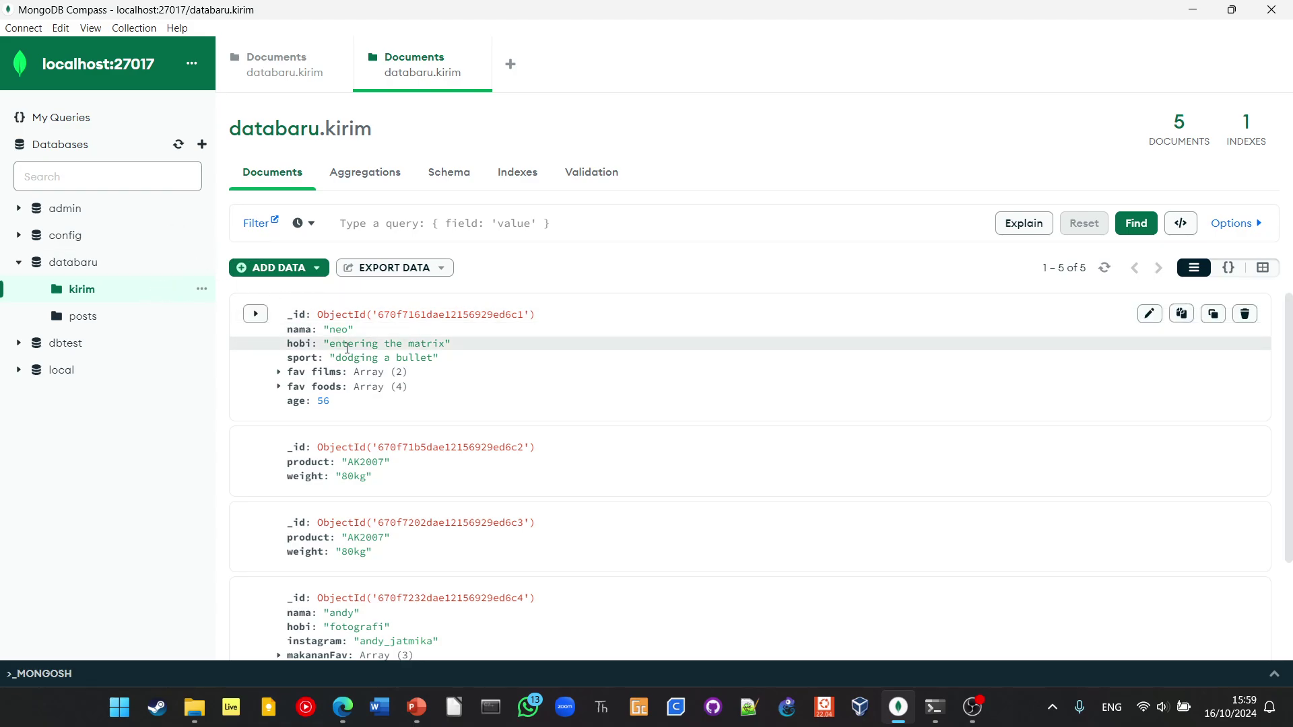
scroll(439, 352, down, 3)
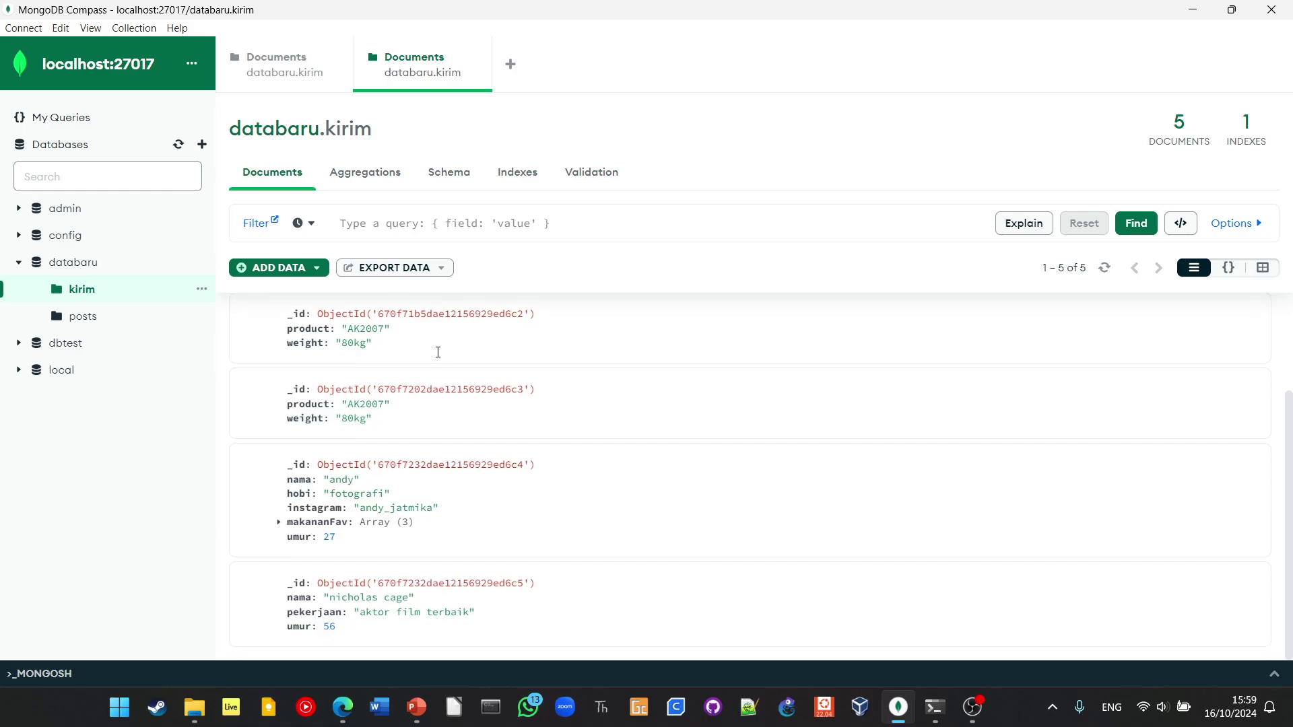
scroll(462, 407, up, 2)
scroll(434, 390, down, 2)
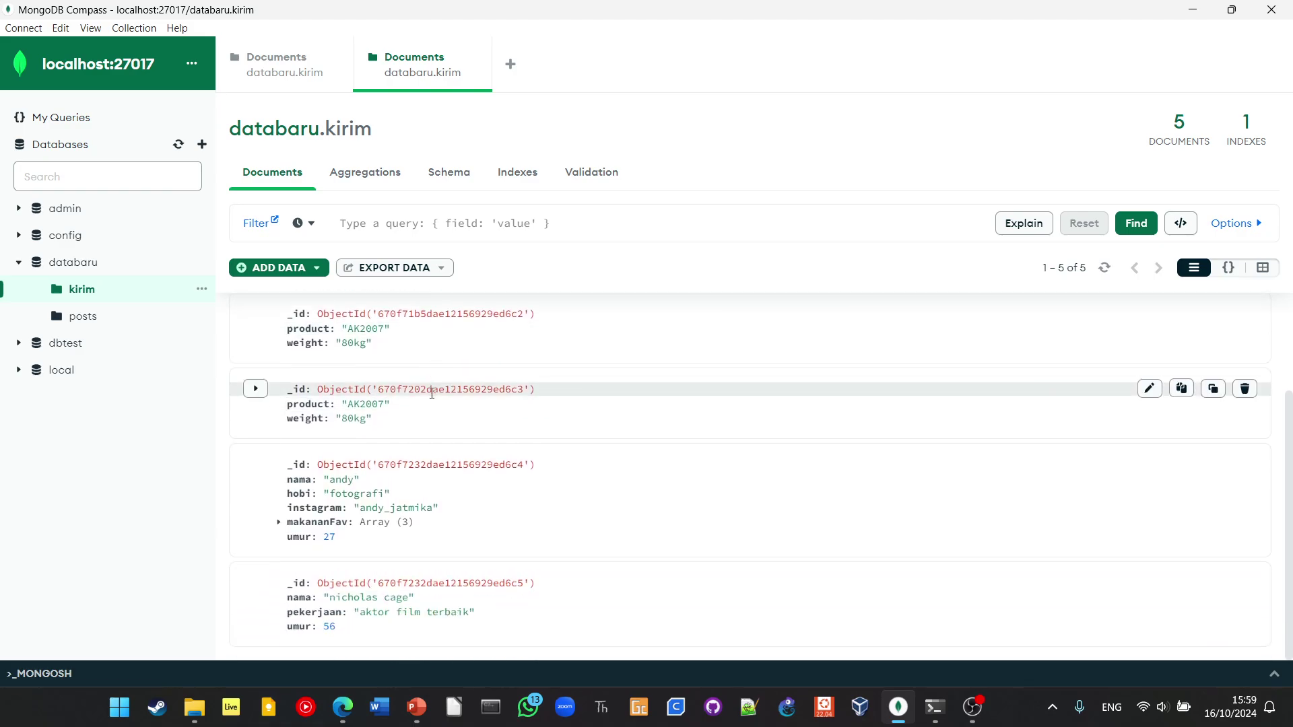
mouse_move(284, 65)
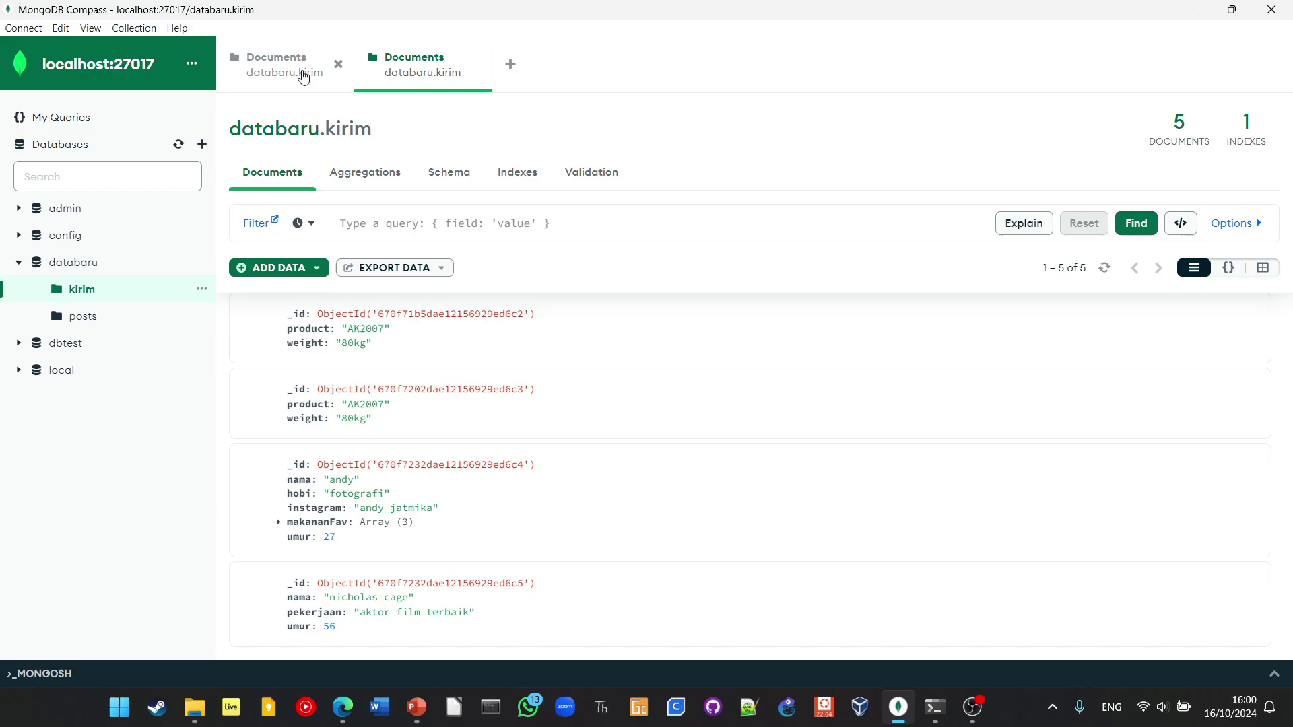
- Try the JSON, table and list document views, then switch to the five-document tab
click(302, 77)
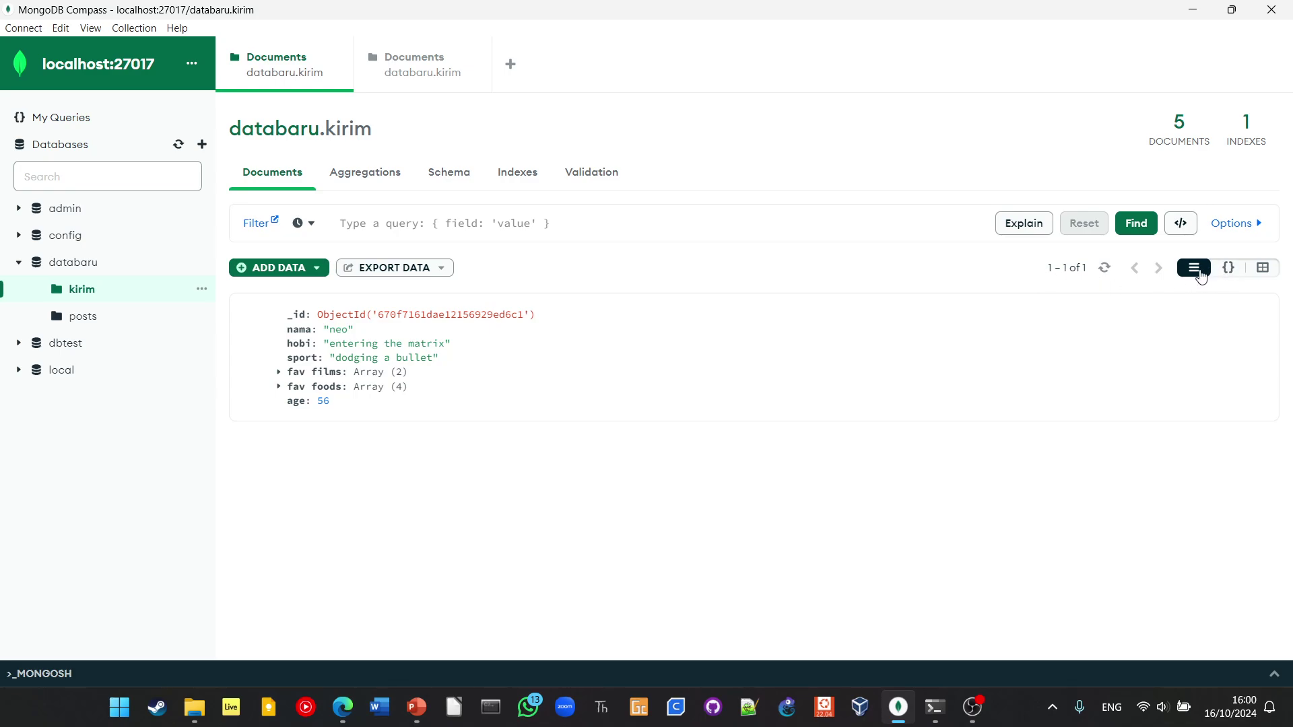
click(1225, 271)
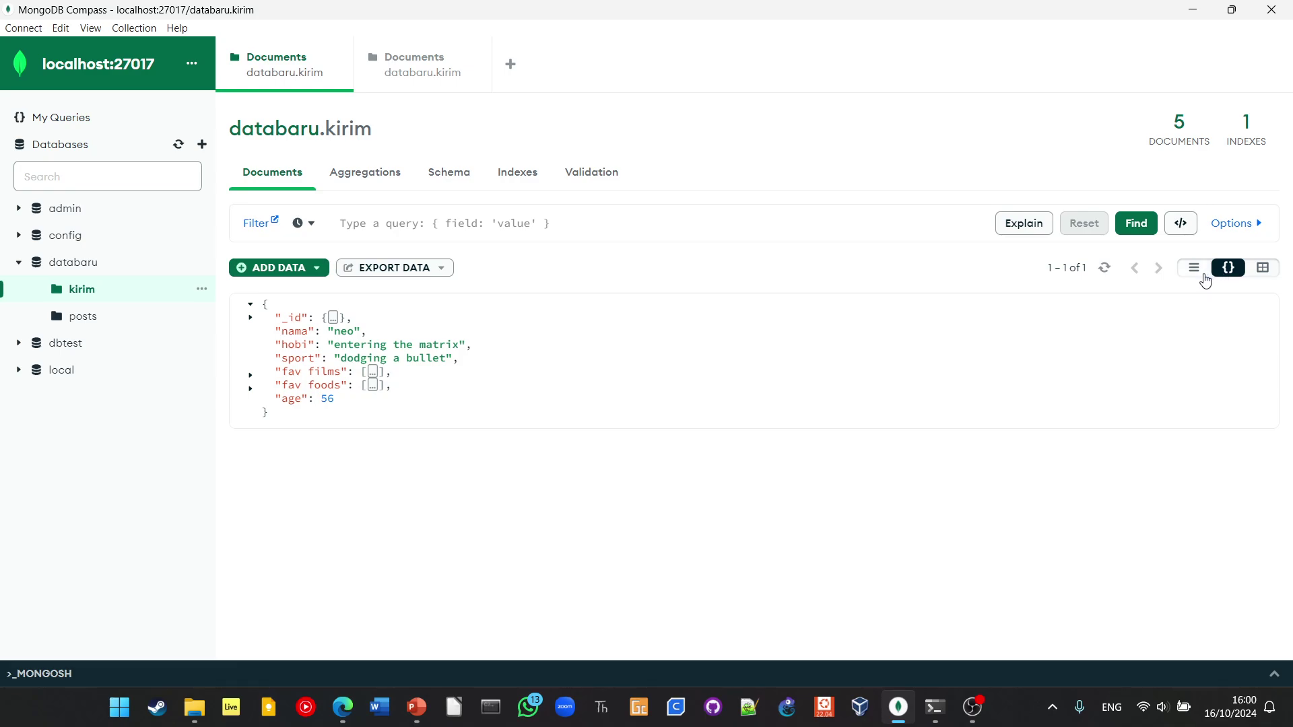
click(1194, 269)
click(1262, 269)
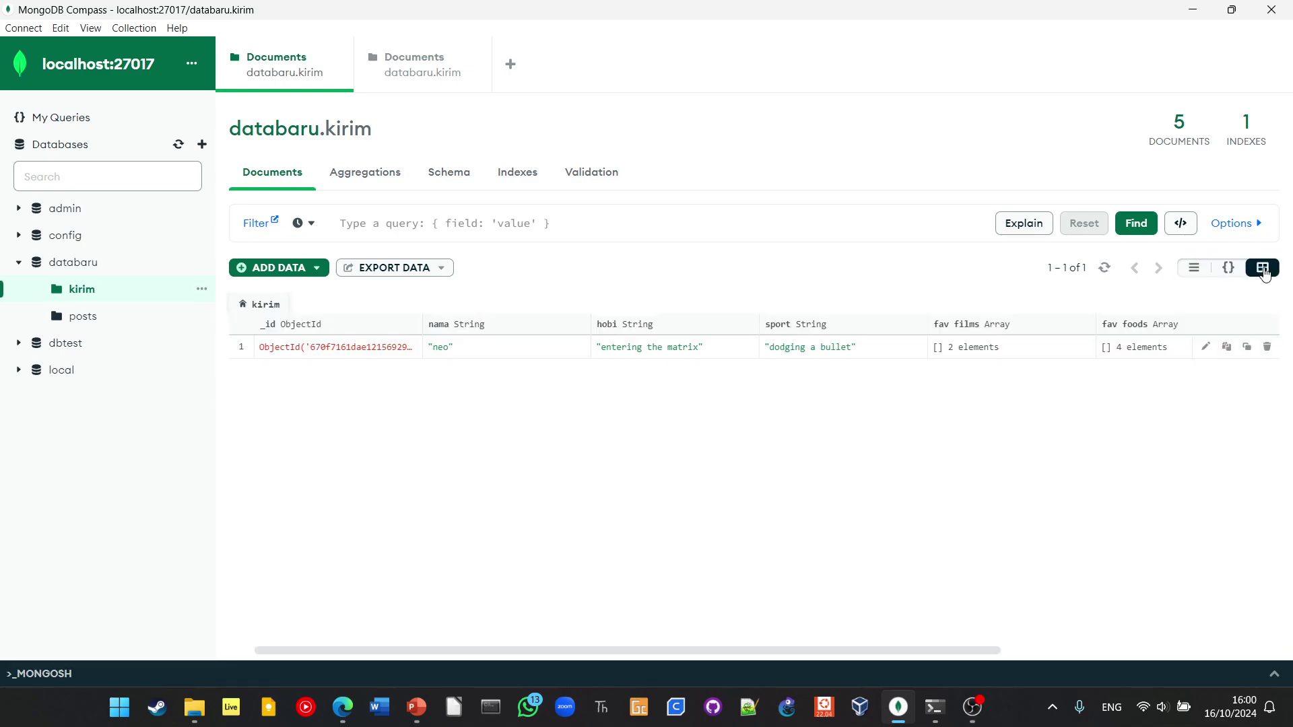
click(1196, 271)
click(414, 77)
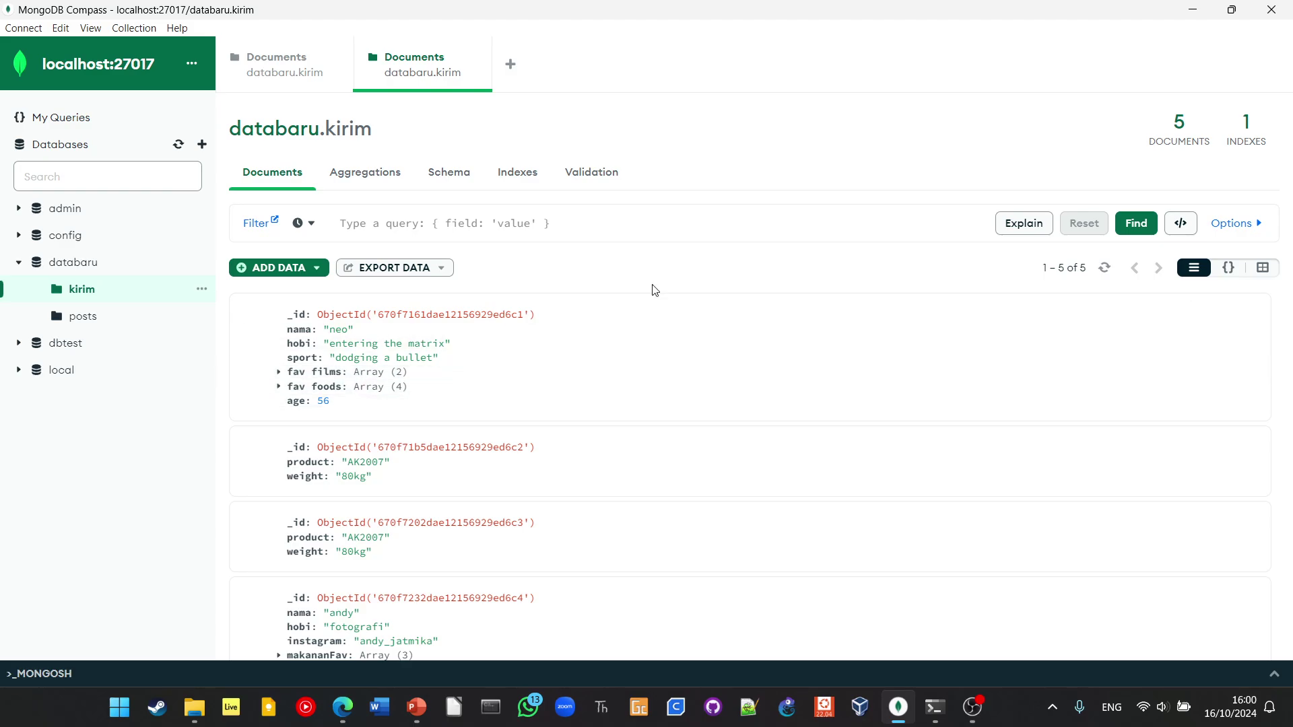
scroll(667, 370, down, 3)
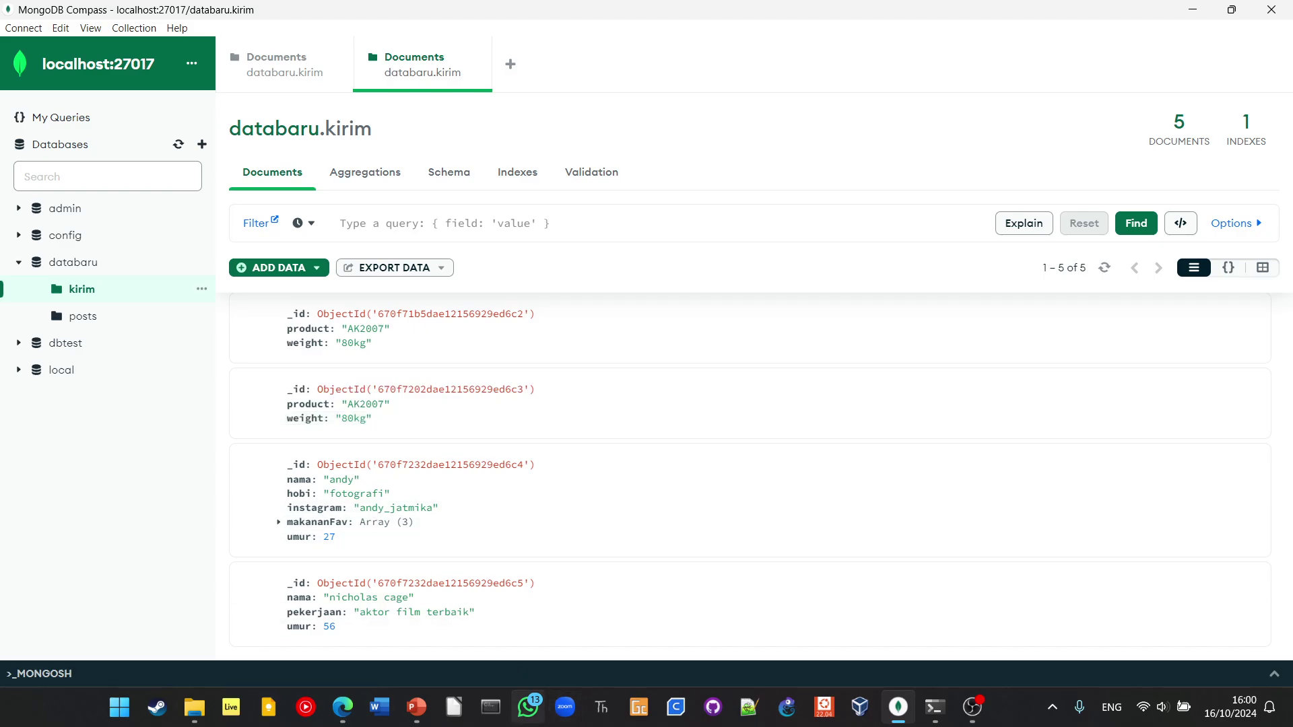
click(341, 708)
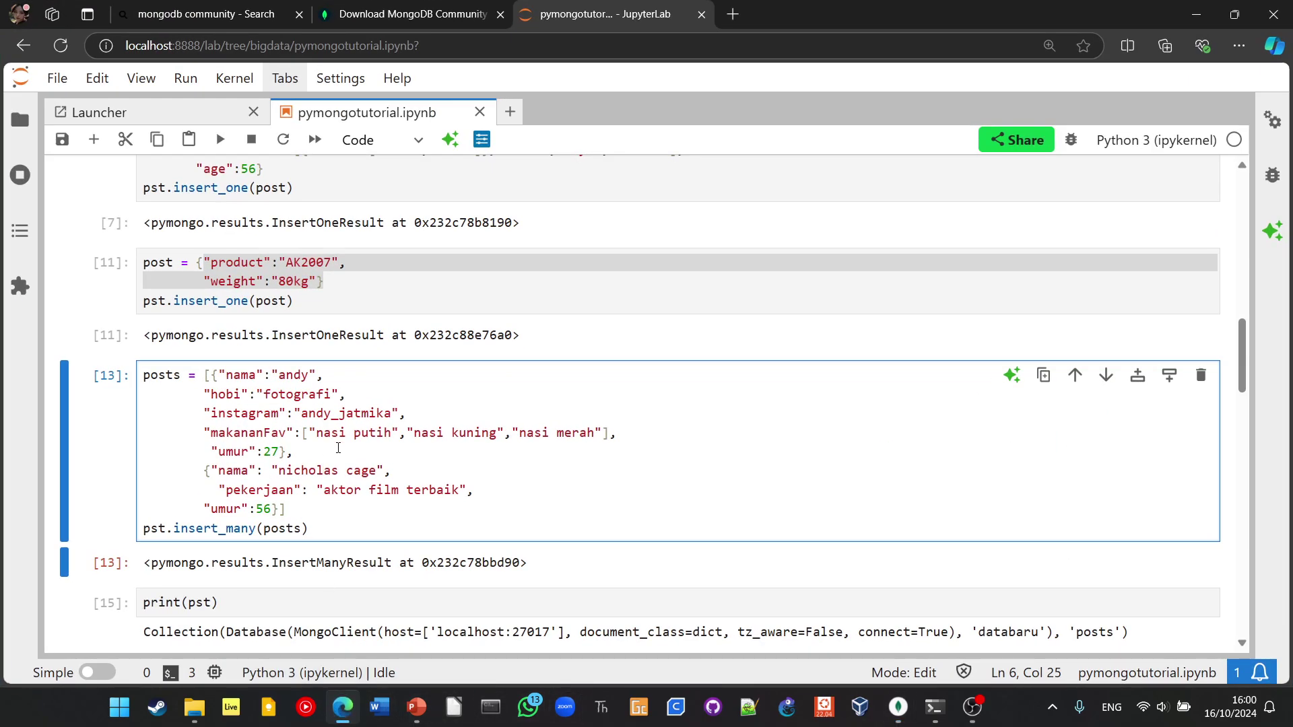
scroll(344, 459, down, 3)
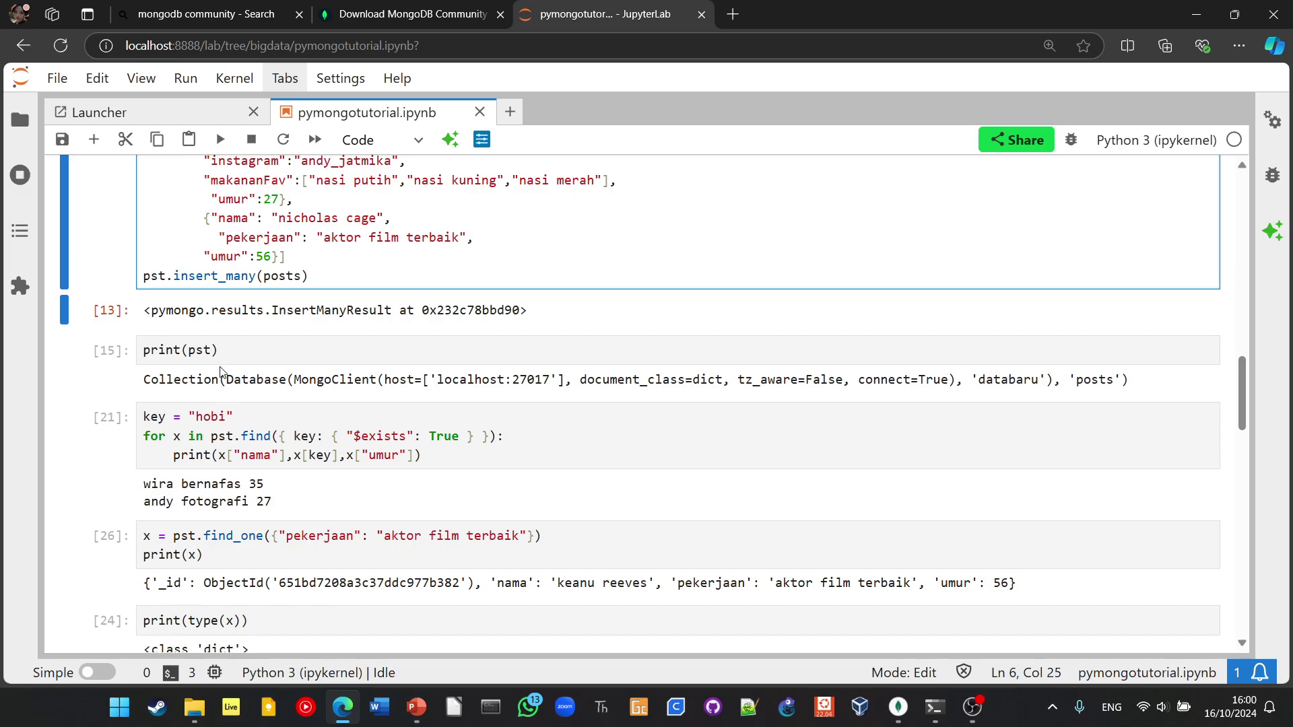
click(234, 347)
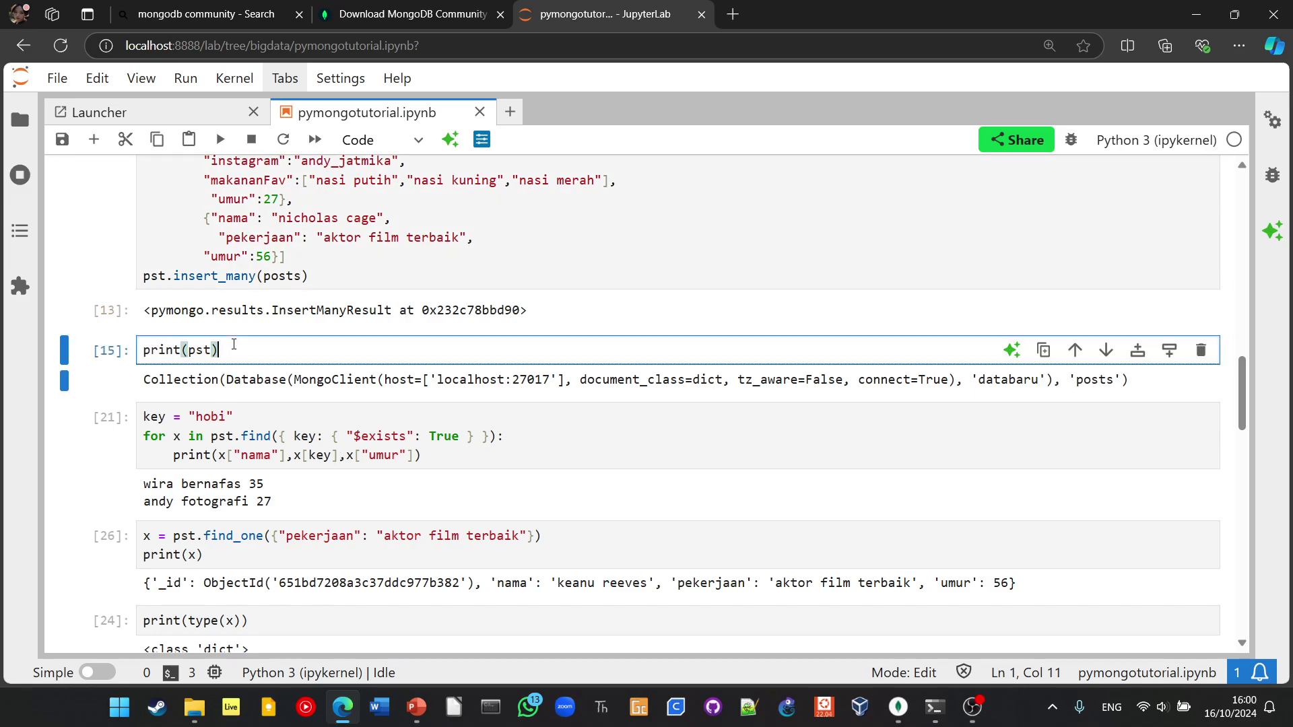
key(shift+Return)
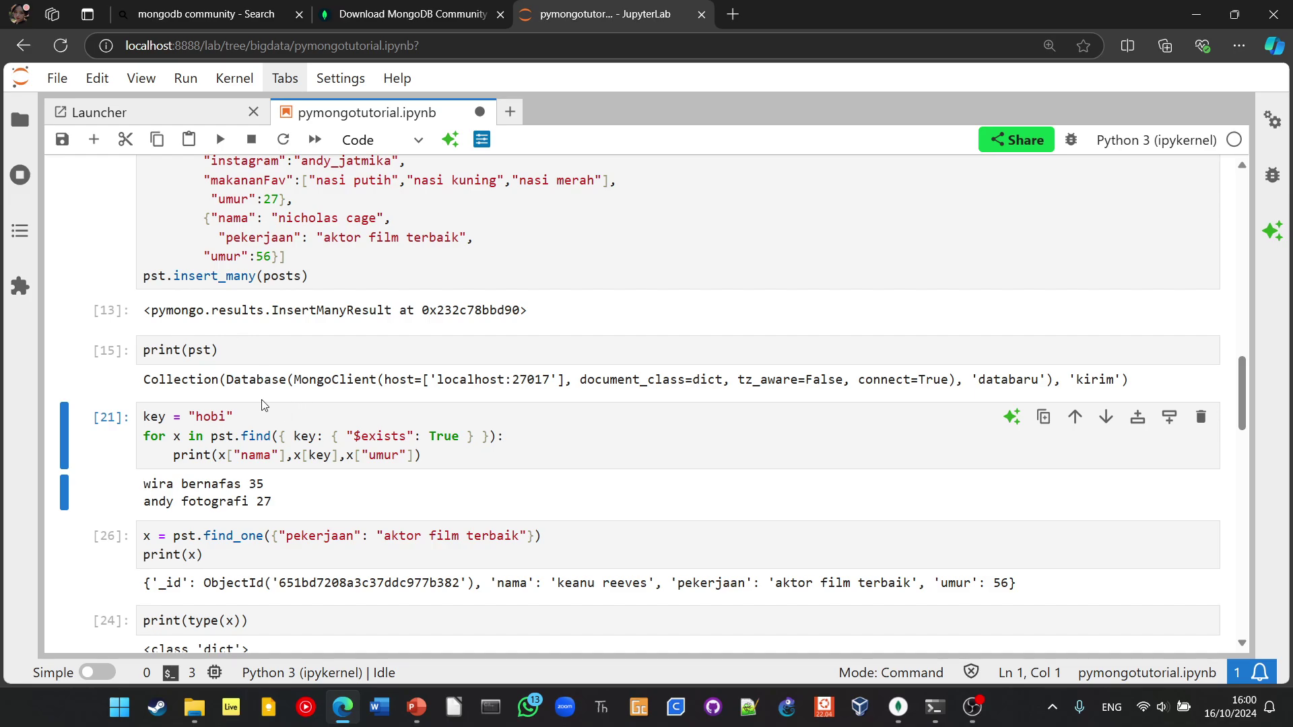
drag(408, 378, 919, 380)
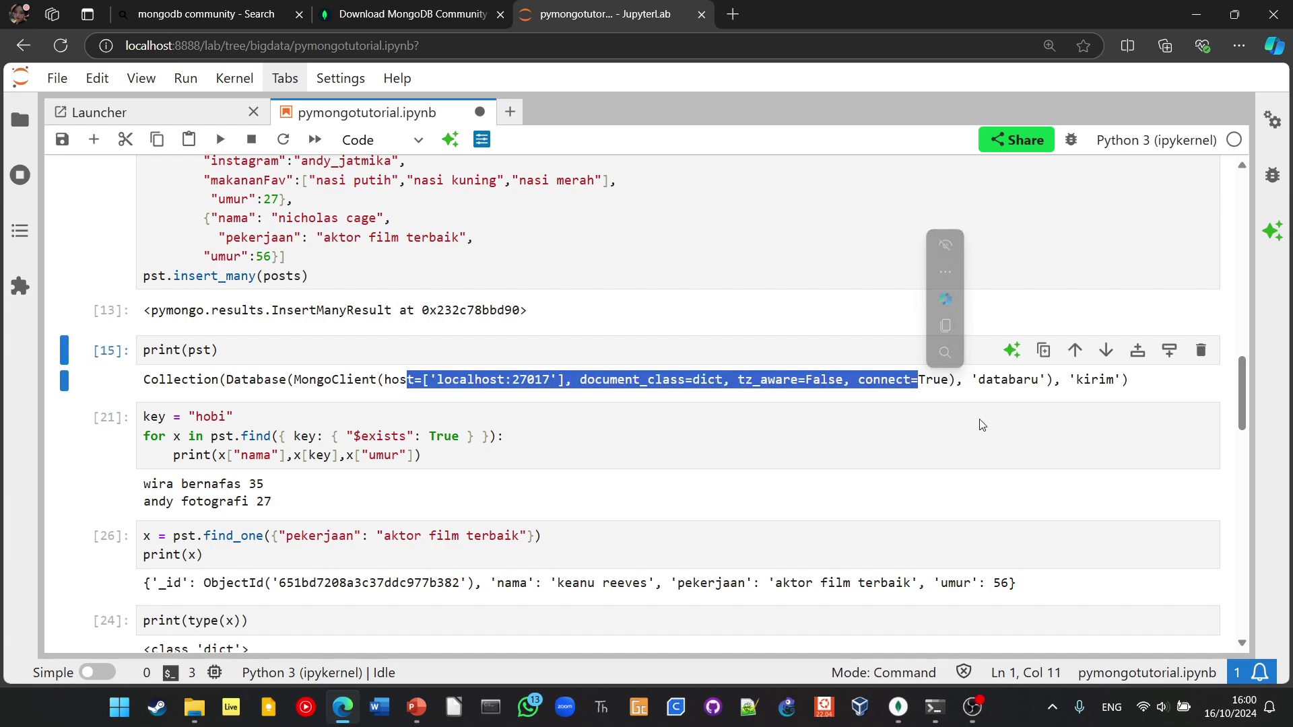
drag(1128, 381, 396, 396)
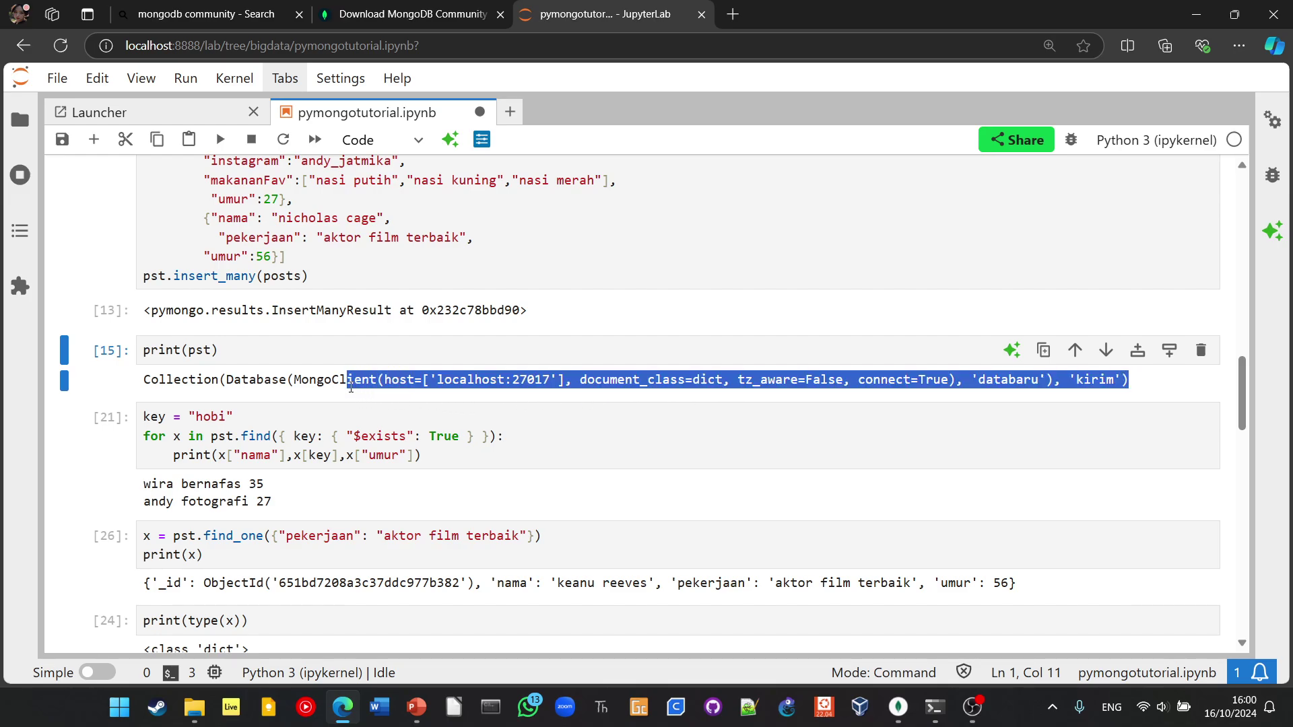
click(314, 465)
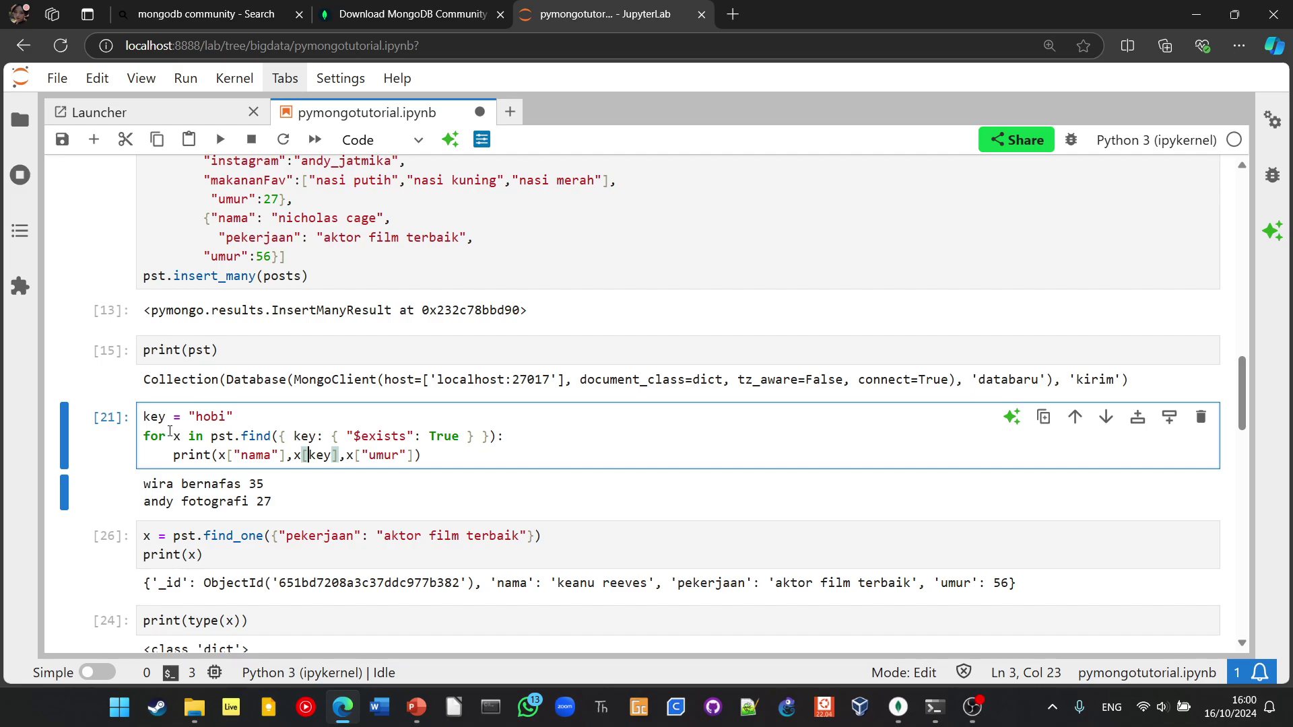
drag(143, 436, 273, 436)
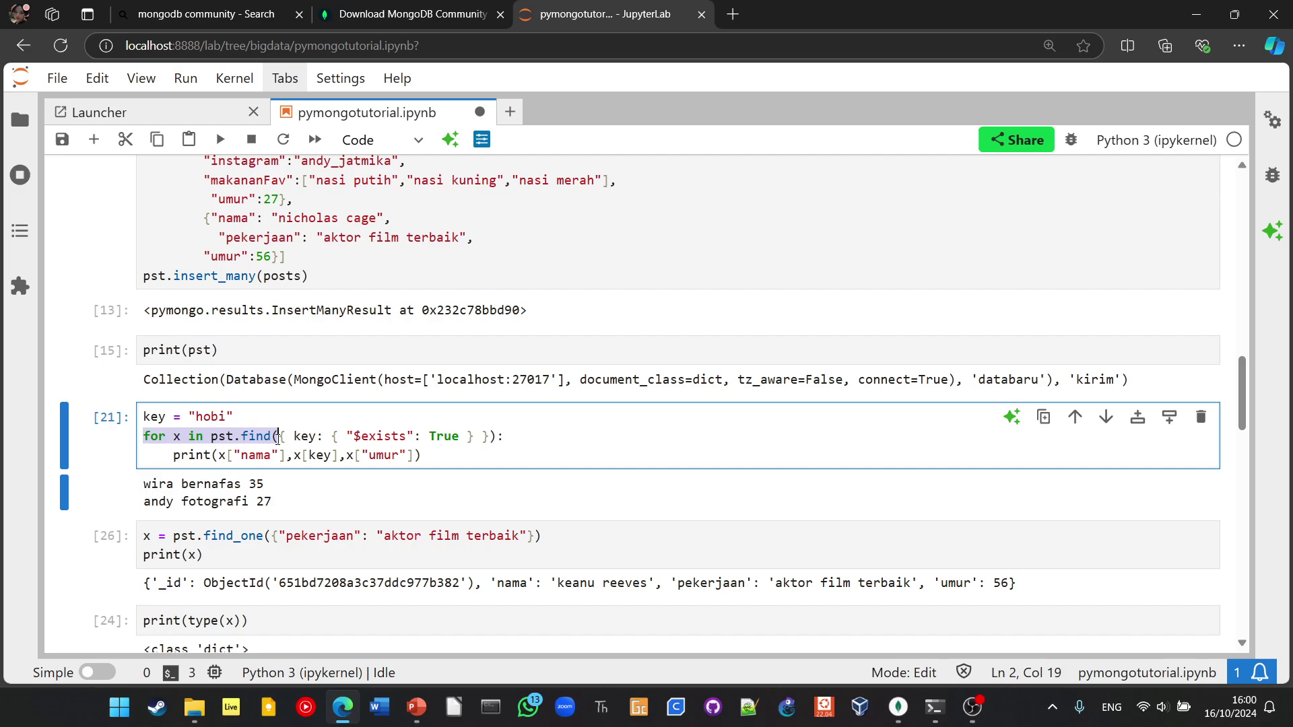
drag(274, 437, 311, 435)
click(241, 436)
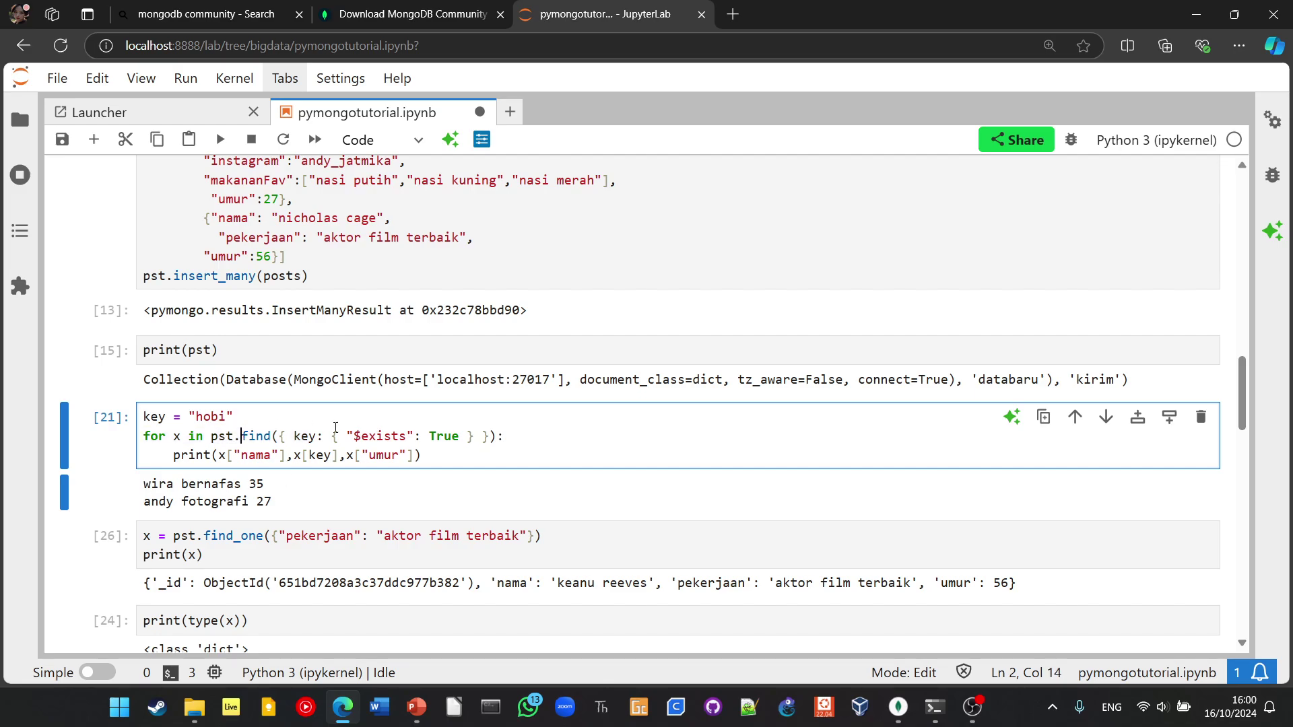
mouse_move(502, 436)
mouse_down()
mouse_move(362, 435)
mouse_move(407, 436)
mouse_up()
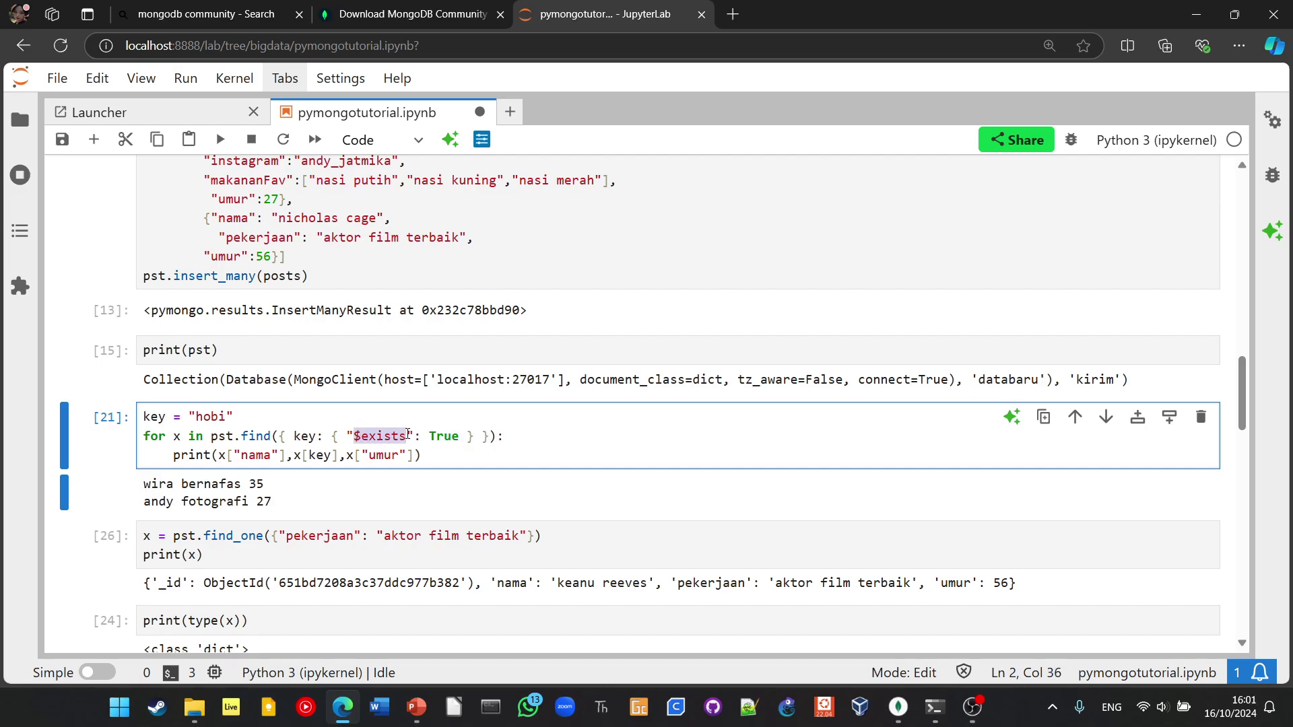
click(393, 436)
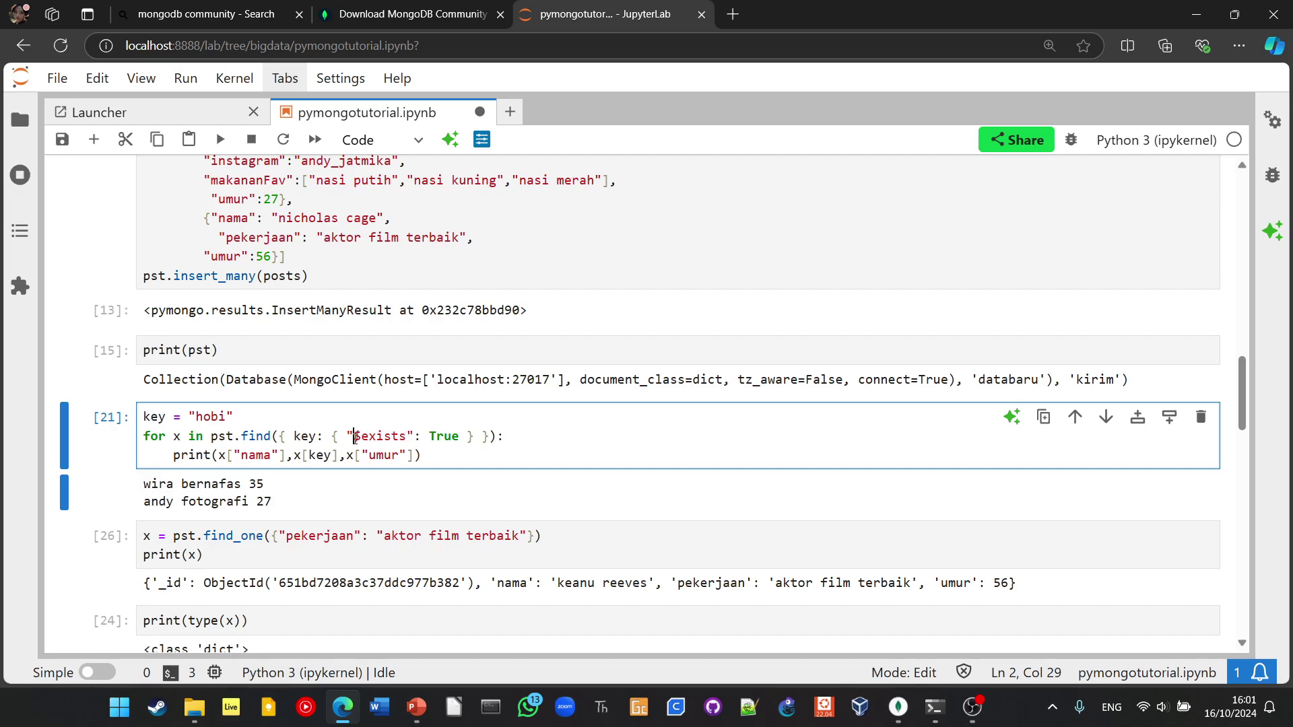
drag(353, 436, 461, 435)
drag(294, 436, 323, 435)
click(486, 436)
click(264, 456)
drag(175, 460, 270, 456)
click(257, 457)
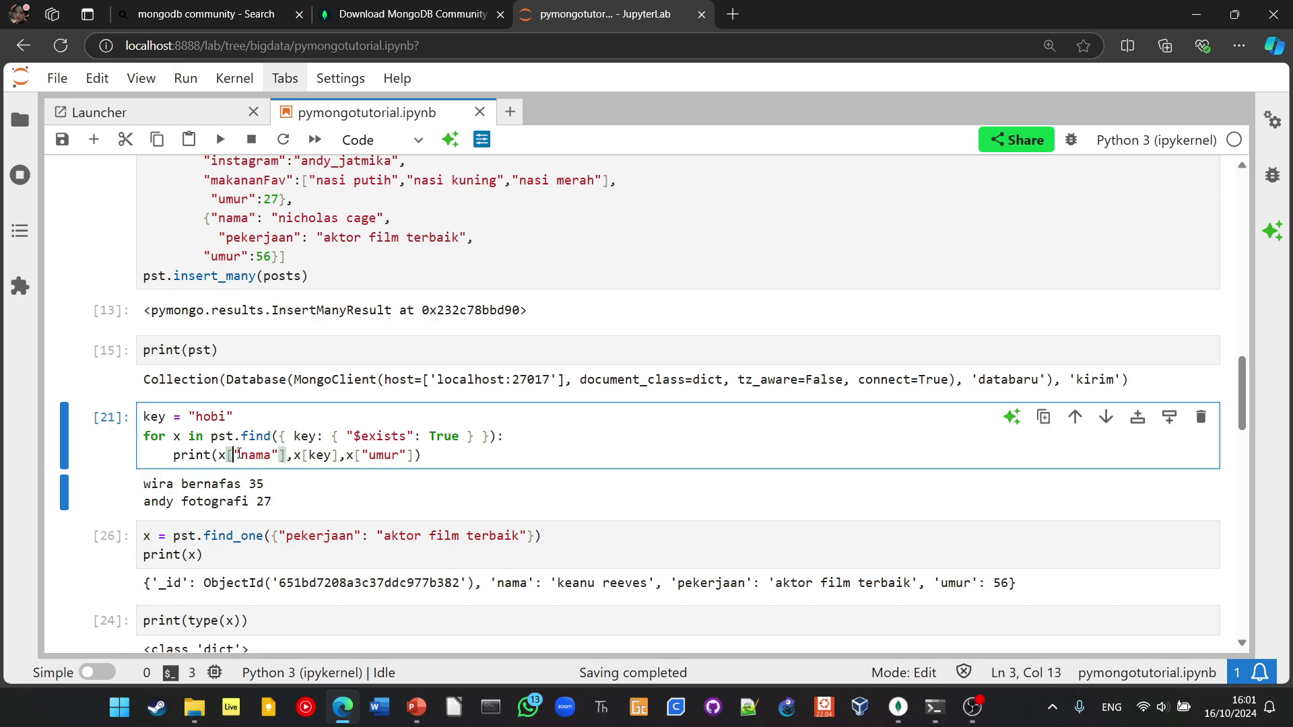
drag(241, 456, 280, 456)
click(374, 455)
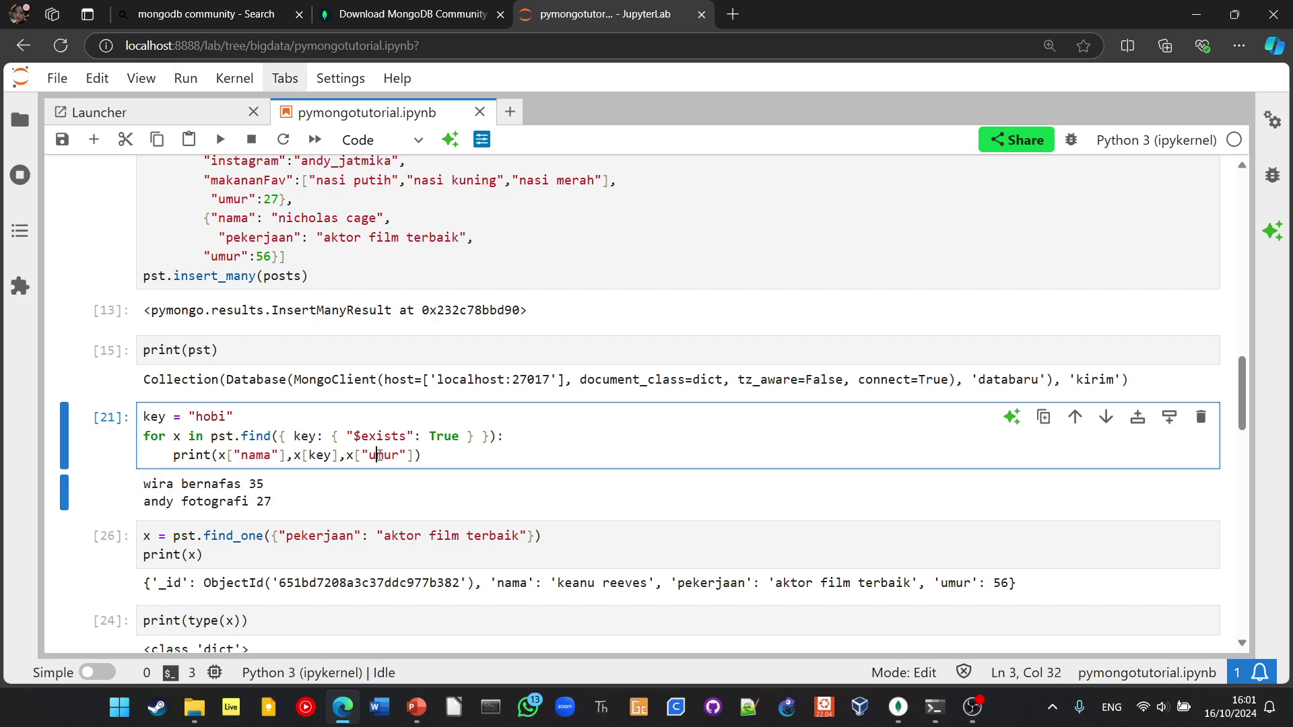
scroll(511, 449, up, 3)
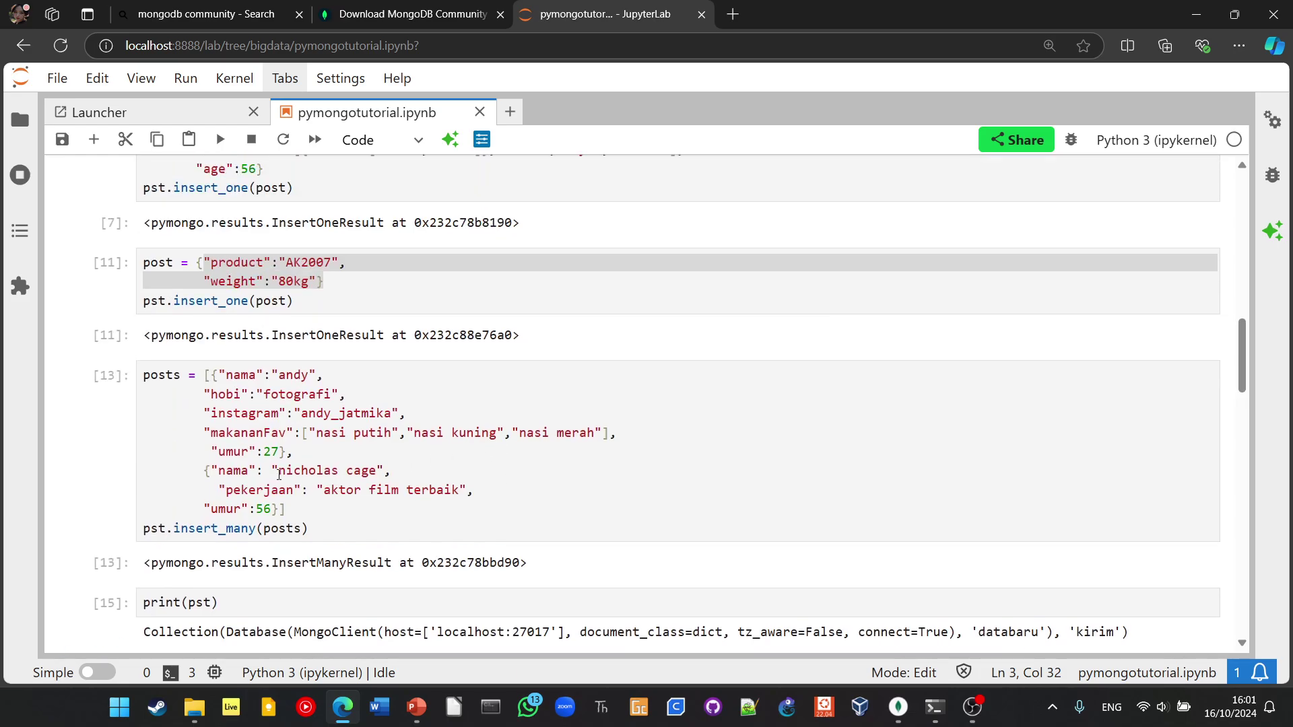
scroll(277, 473, up, 1)
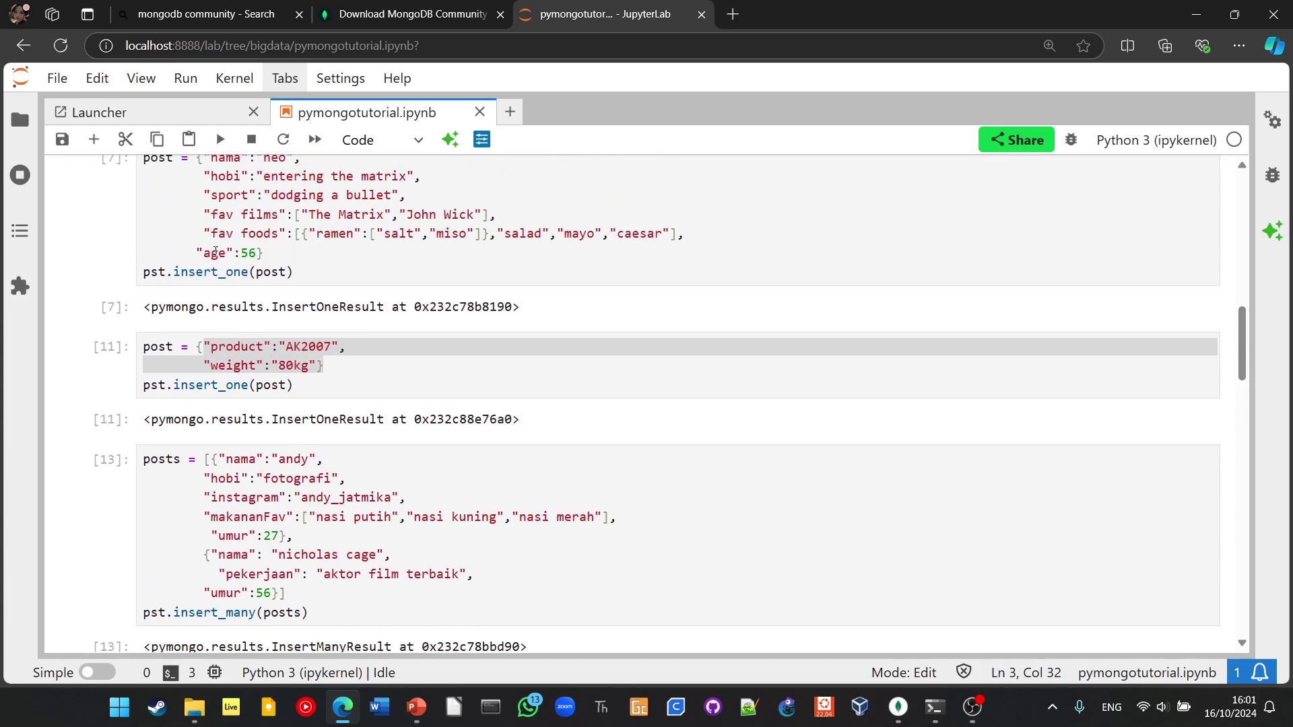
- Review neo's age field and the bulk-inserted documents, then re-run the hobi lookup cell
click(212, 253)
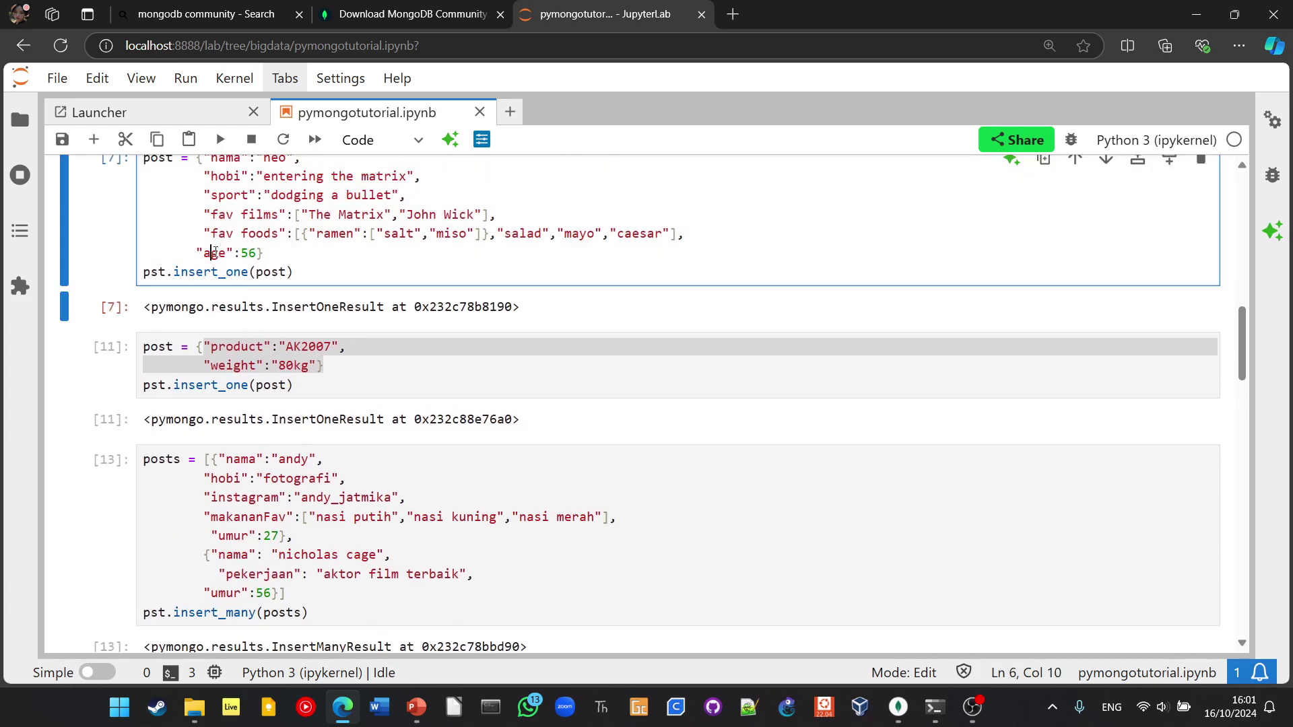
click(237, 543)
click(237, 594)
scroll(384, 451, down, 1)
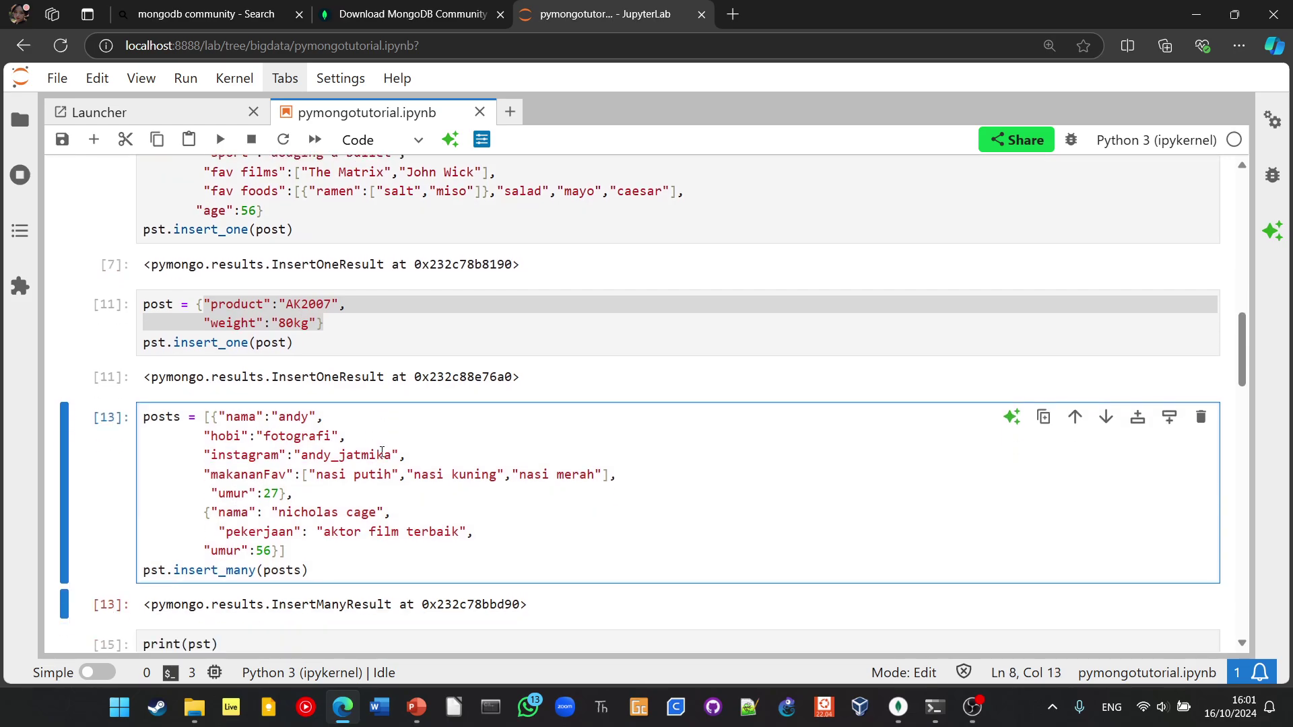
scroll(382, 453, down, 2)
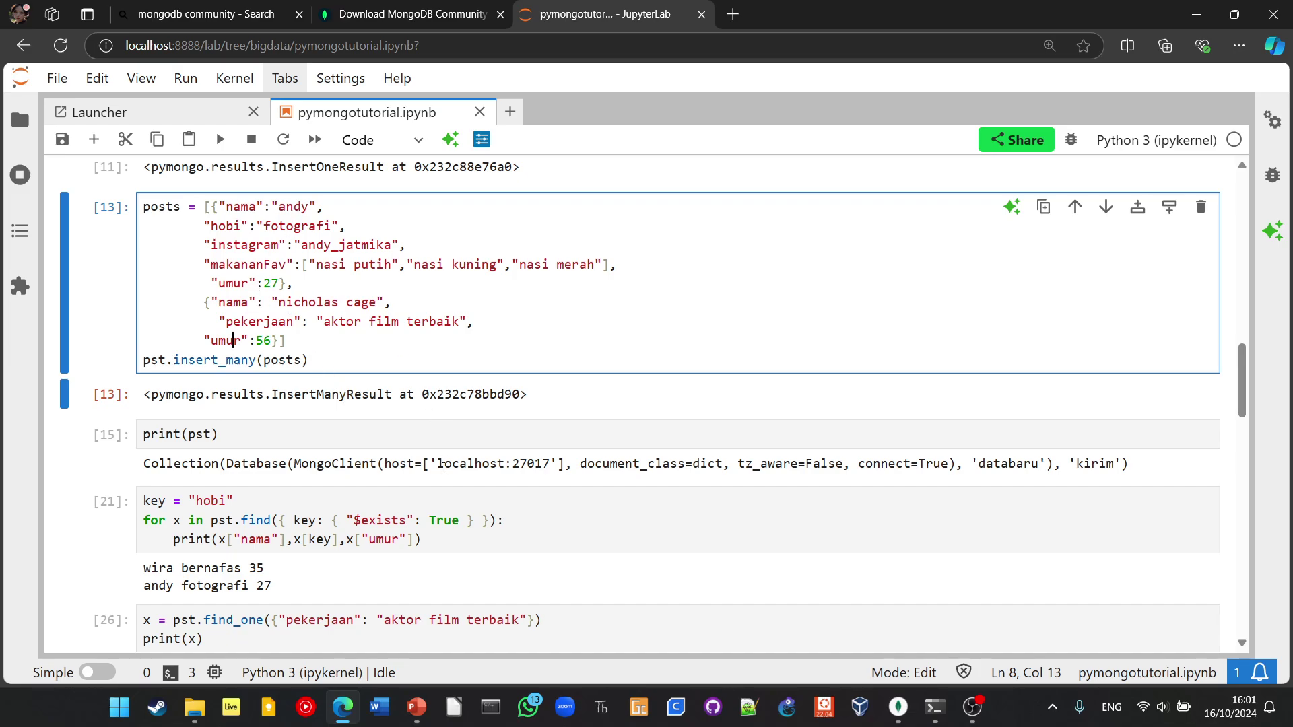
click(446, 543)
key(shift+Return)
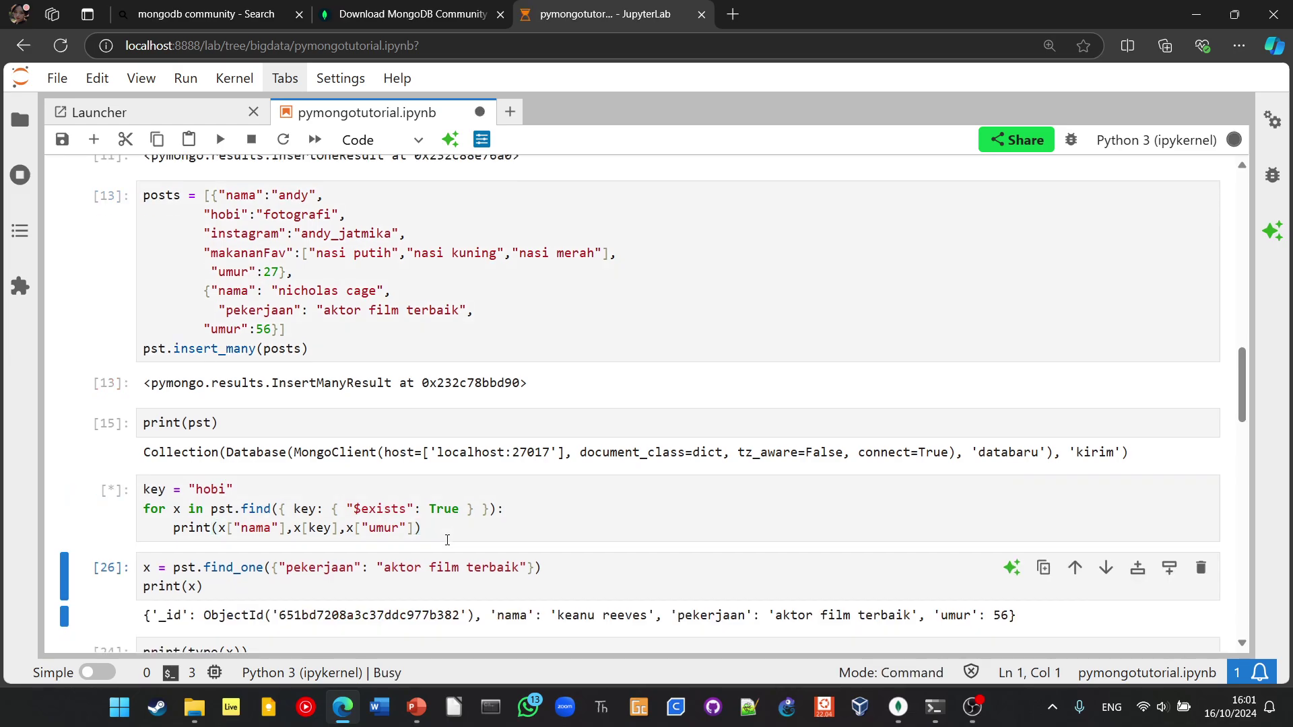
scroll(383, 520, down, 2)
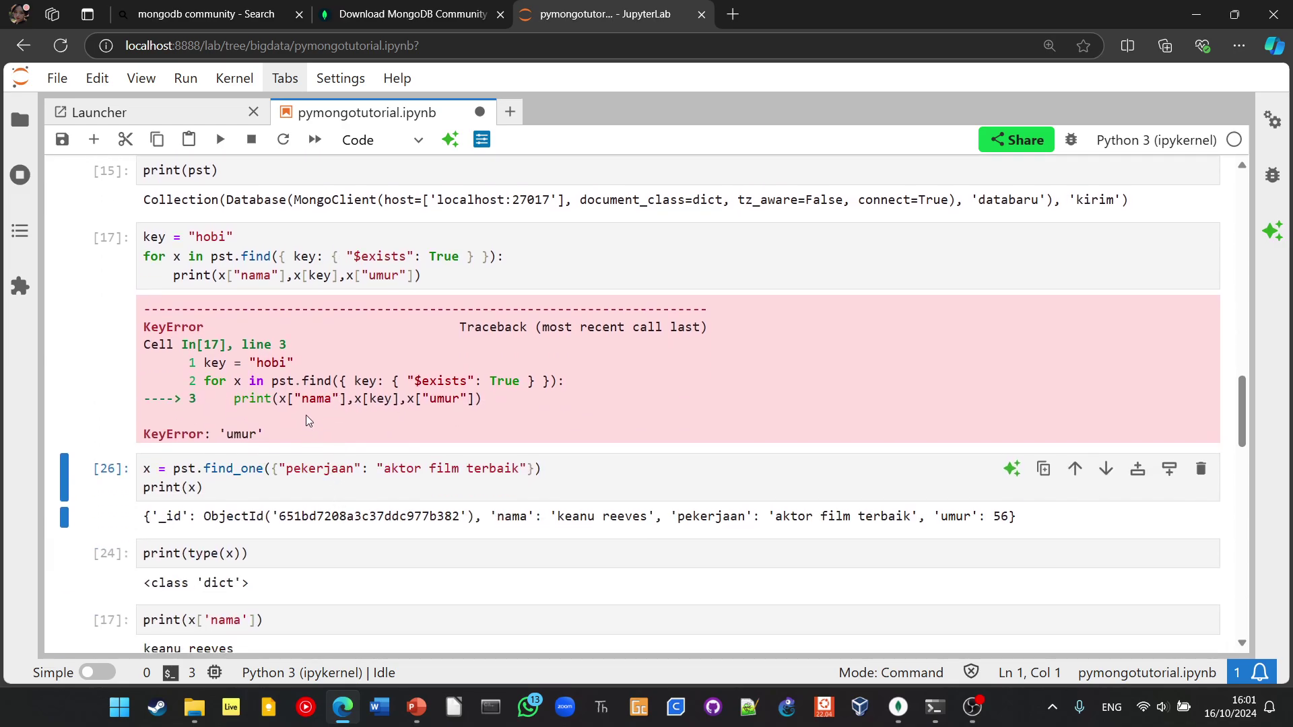
- Inspect the key filter, the KeyError 'umur' traceback and the inserted documents' hobi fields
double_click(305, 256)
drag(309, 258, 321, 257)
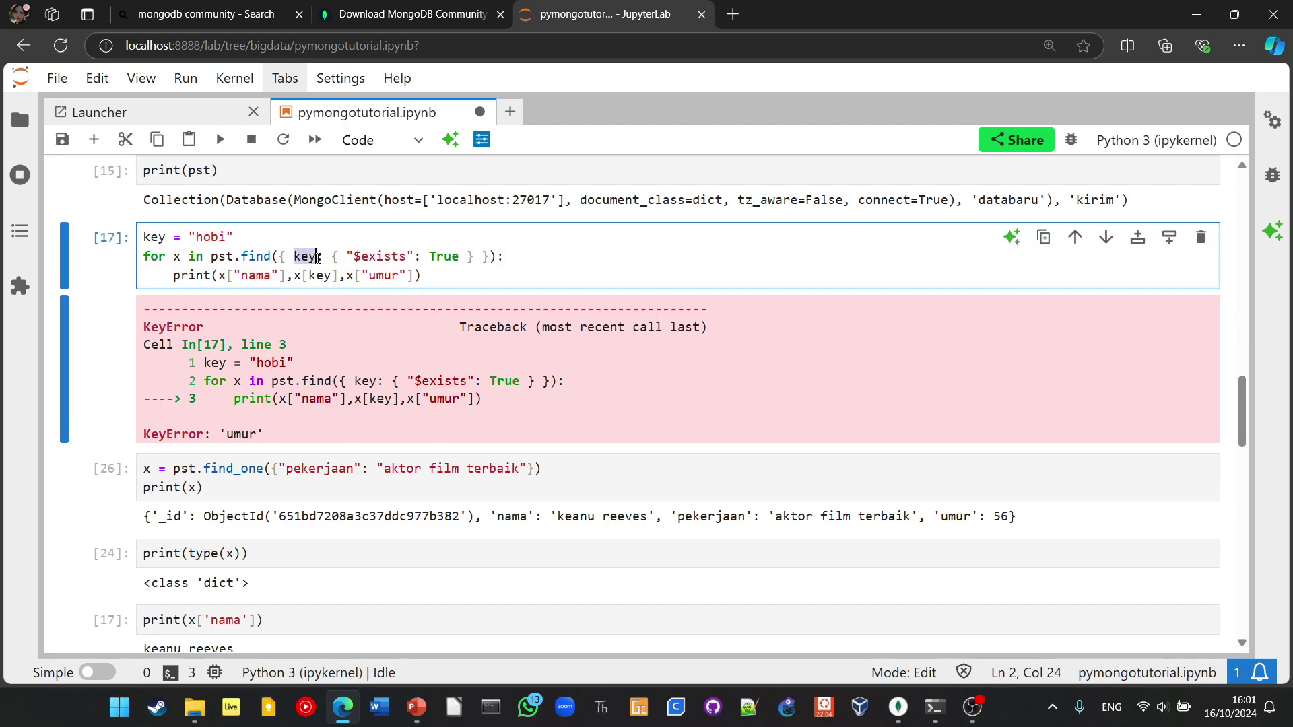
click(190, 237)
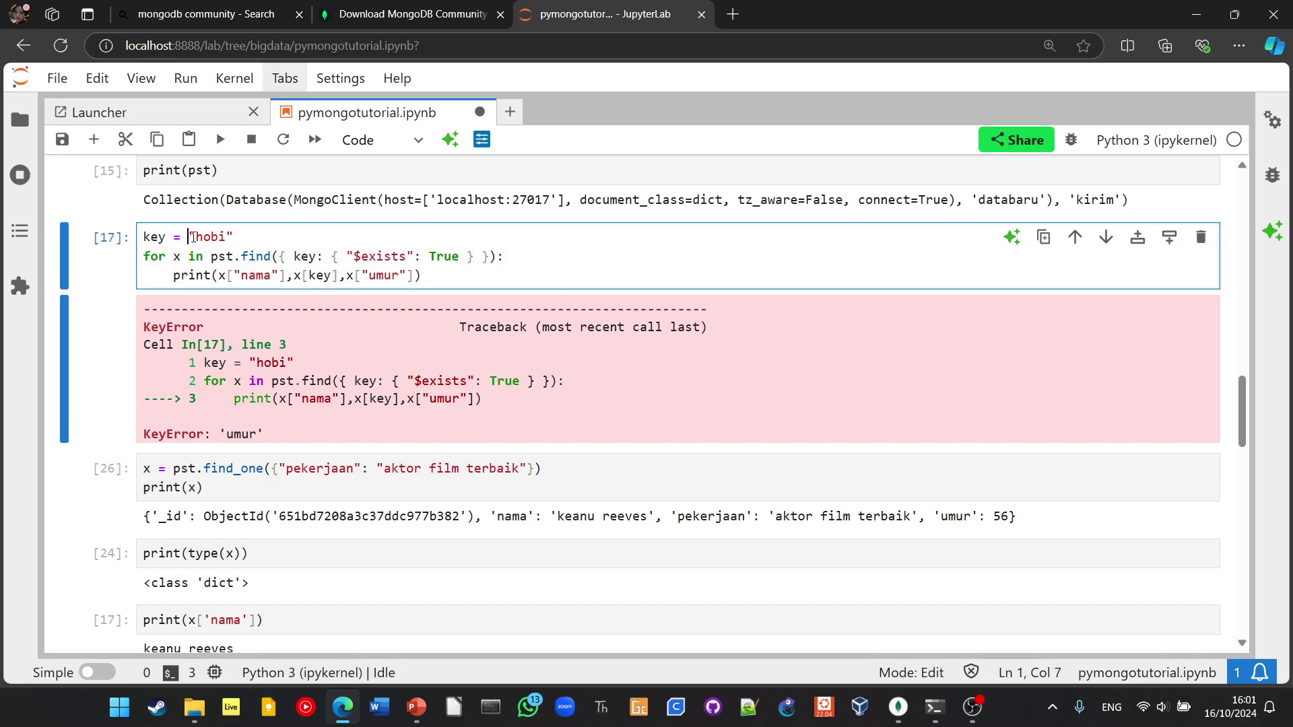
click(149, 441)
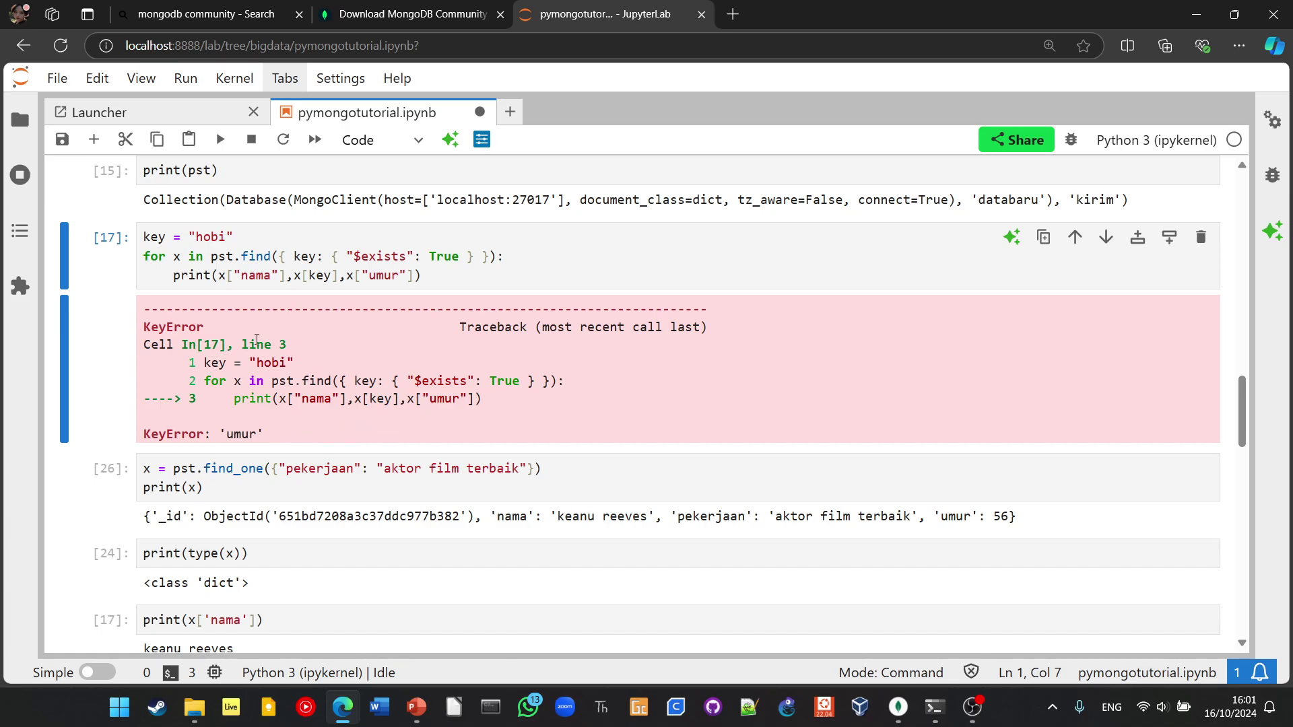
drag(190, 361, 259, 399)
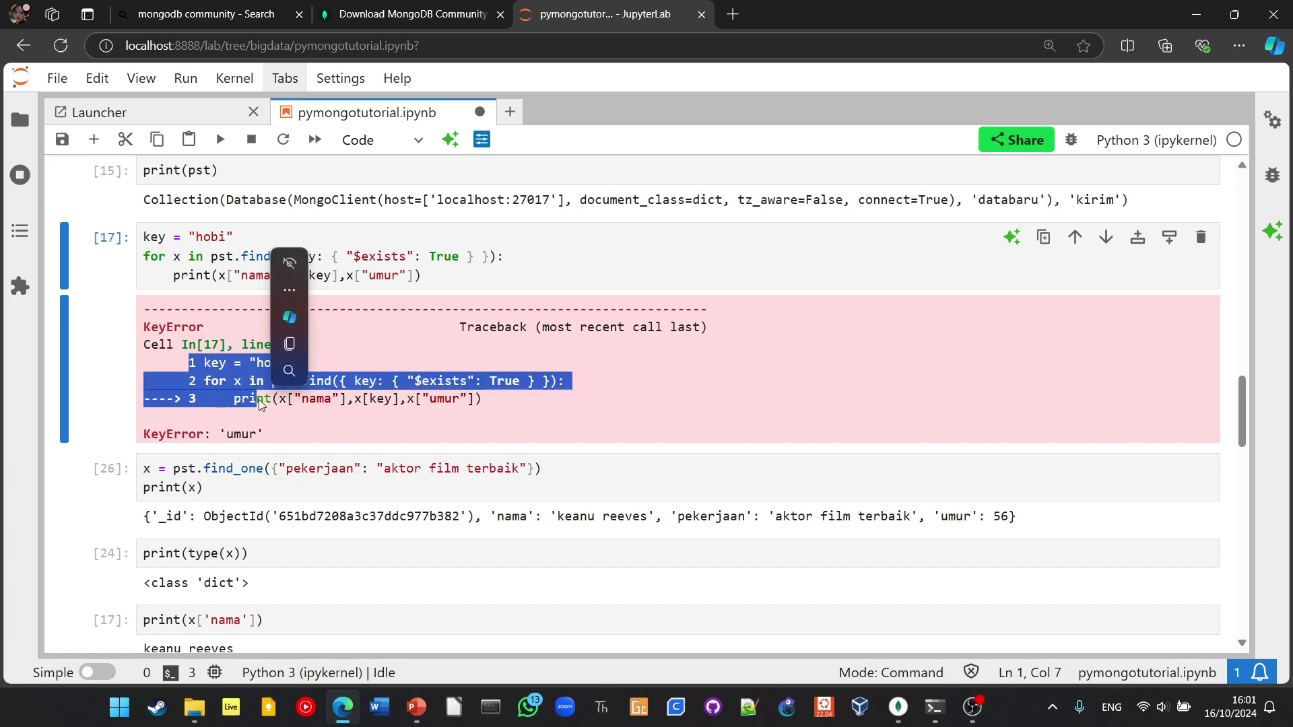
click(451, 286)
key(Left)
key(Left)
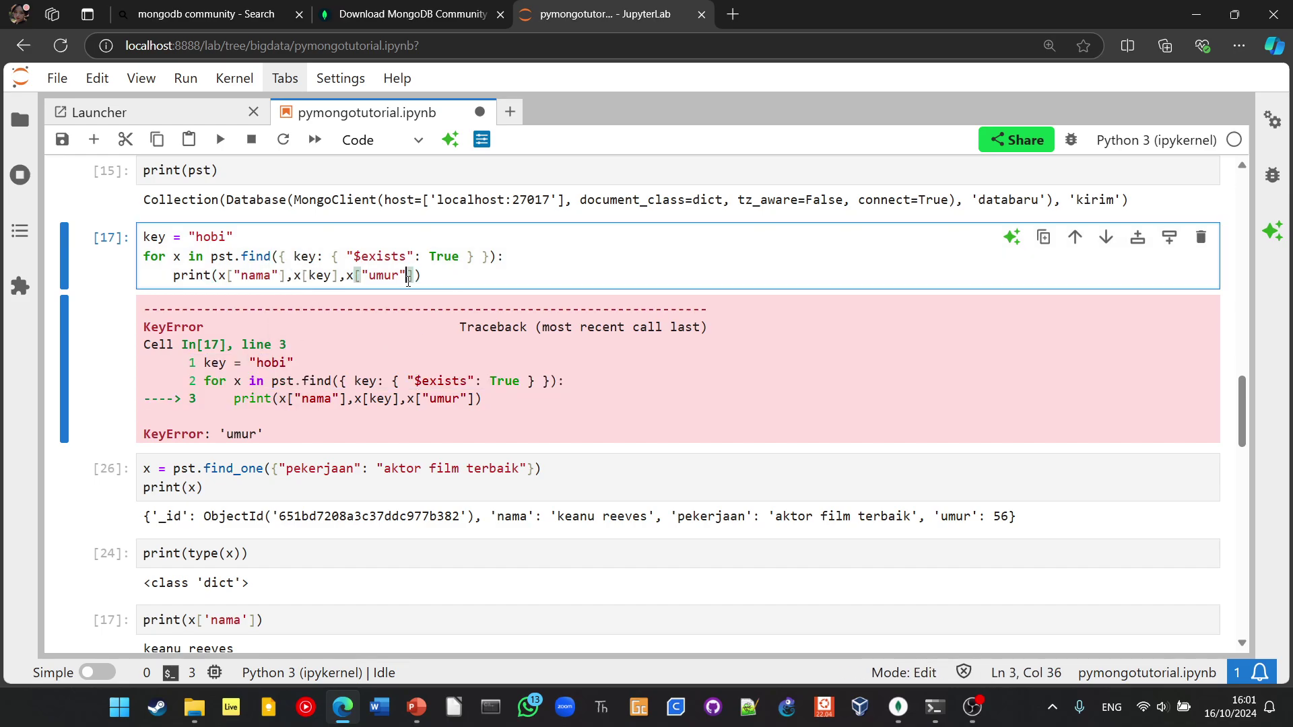
key(Right)
scroll(425, 303, up, 1)
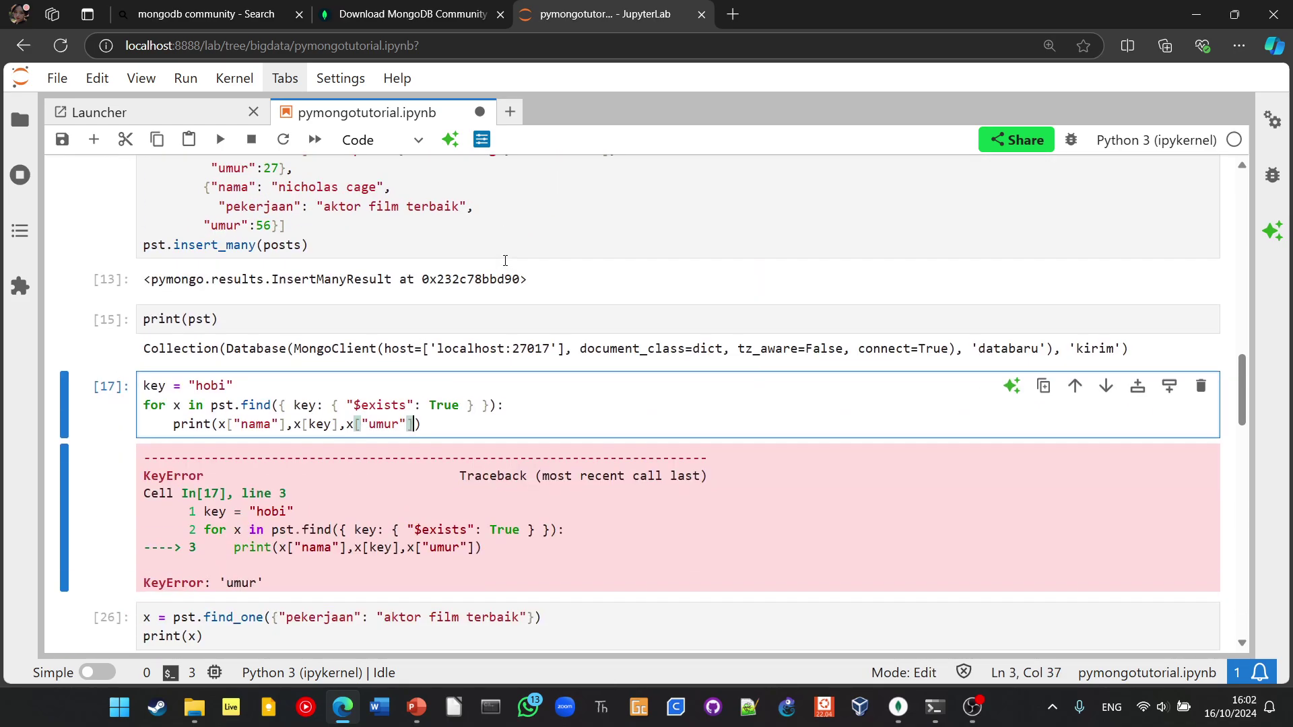
scroll(220, 343, up, 1)
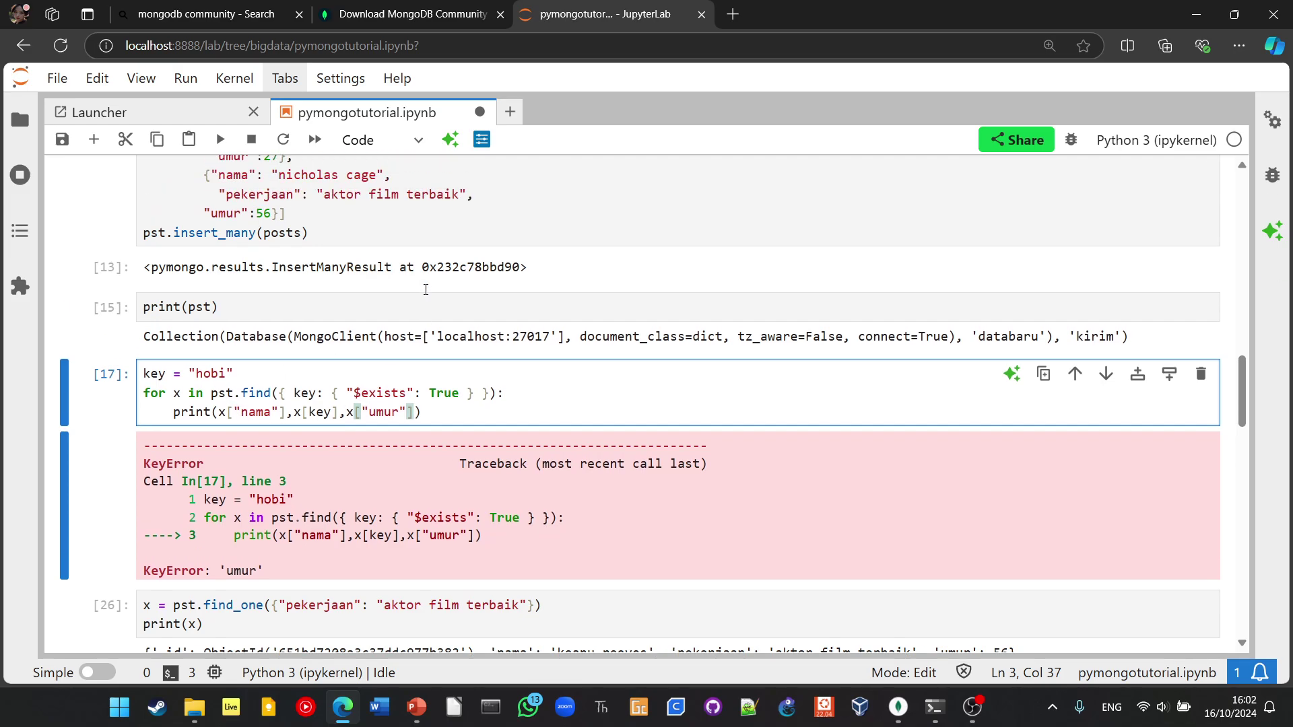
scroll(303, 323, up, 3)
scroll(402, 305, up, 2)
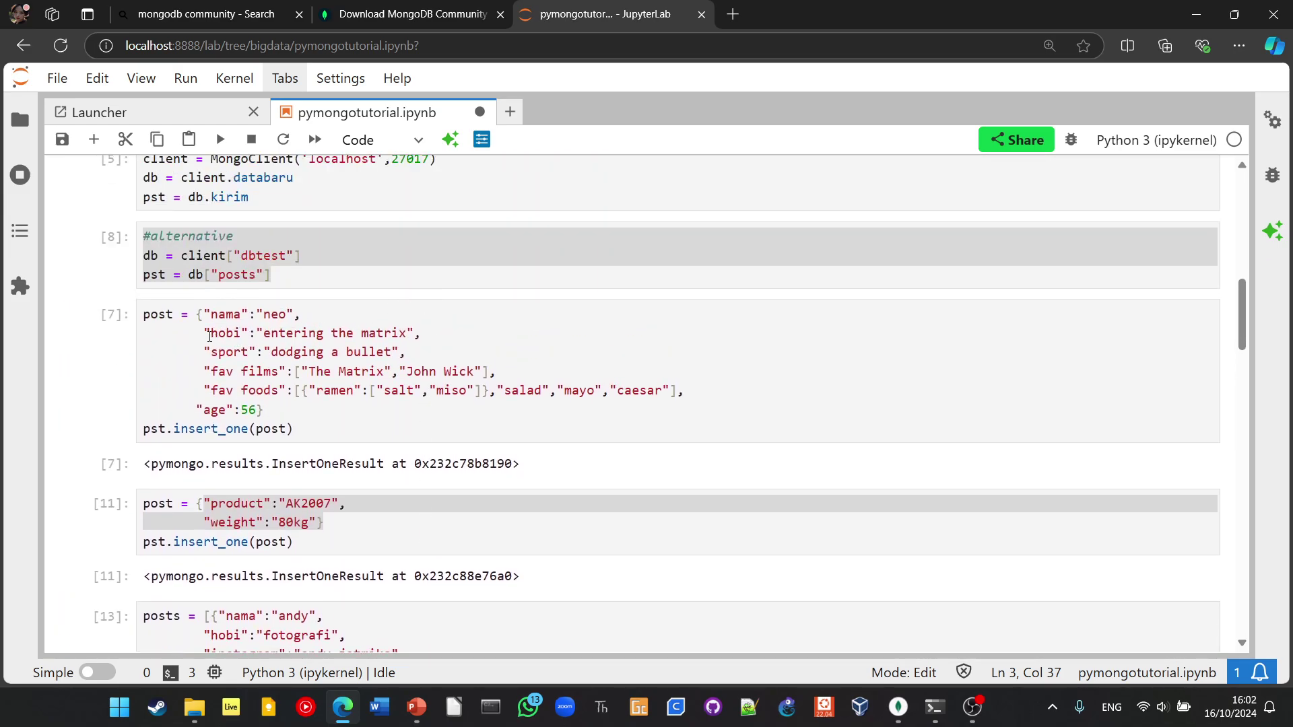
drag(205, 333, 422, 334)
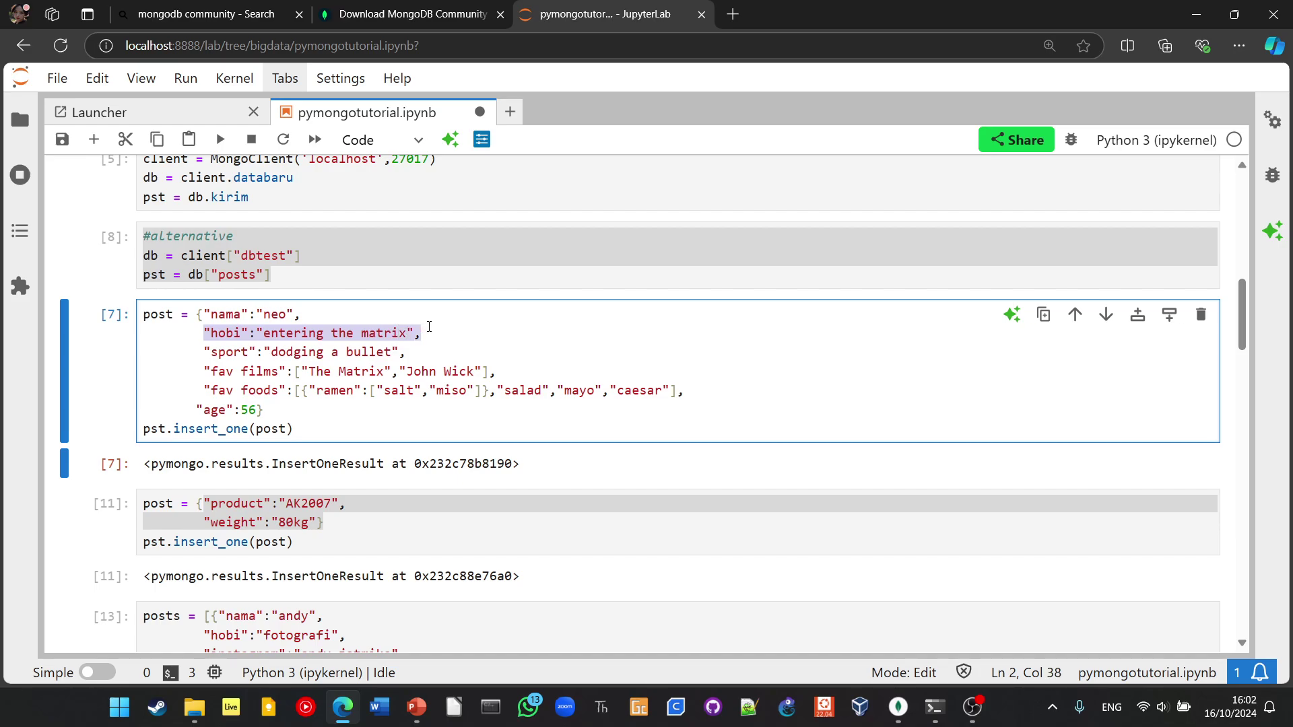
scroll(429, 326, down, 3)
drag(206, 364, 416, 493)
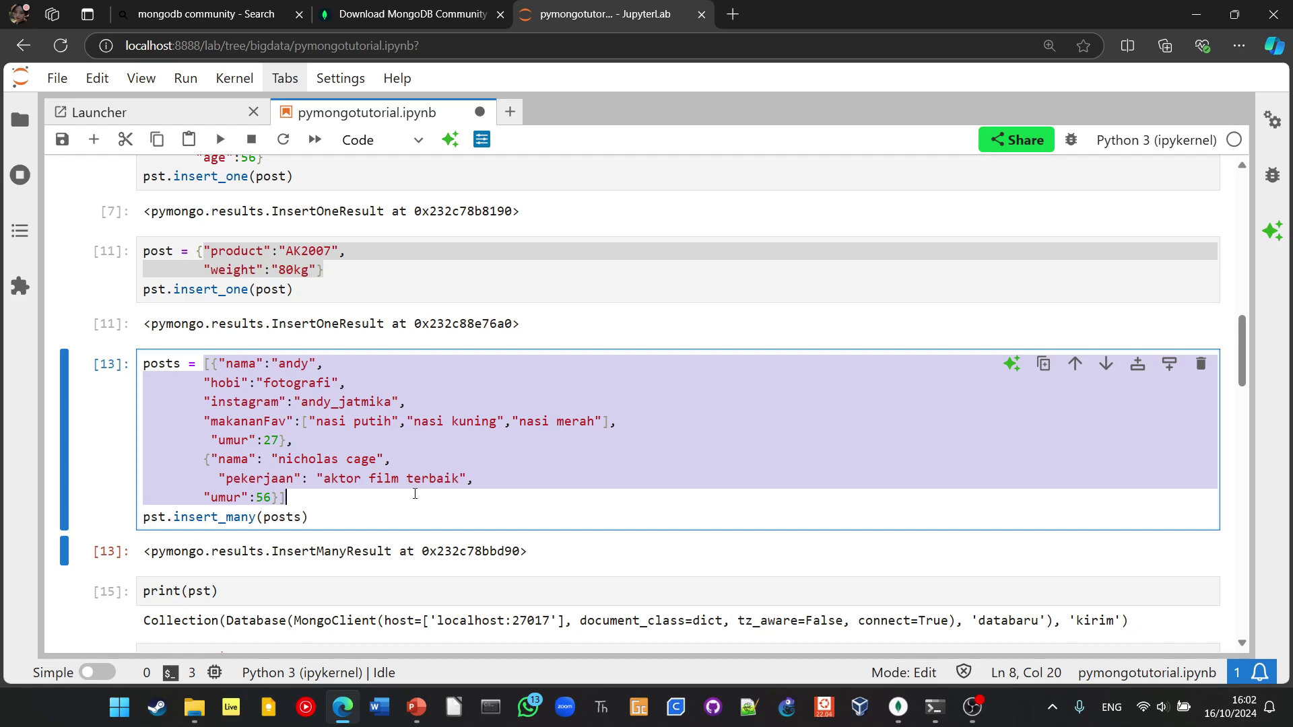
scroll(319, 473, up, 3)
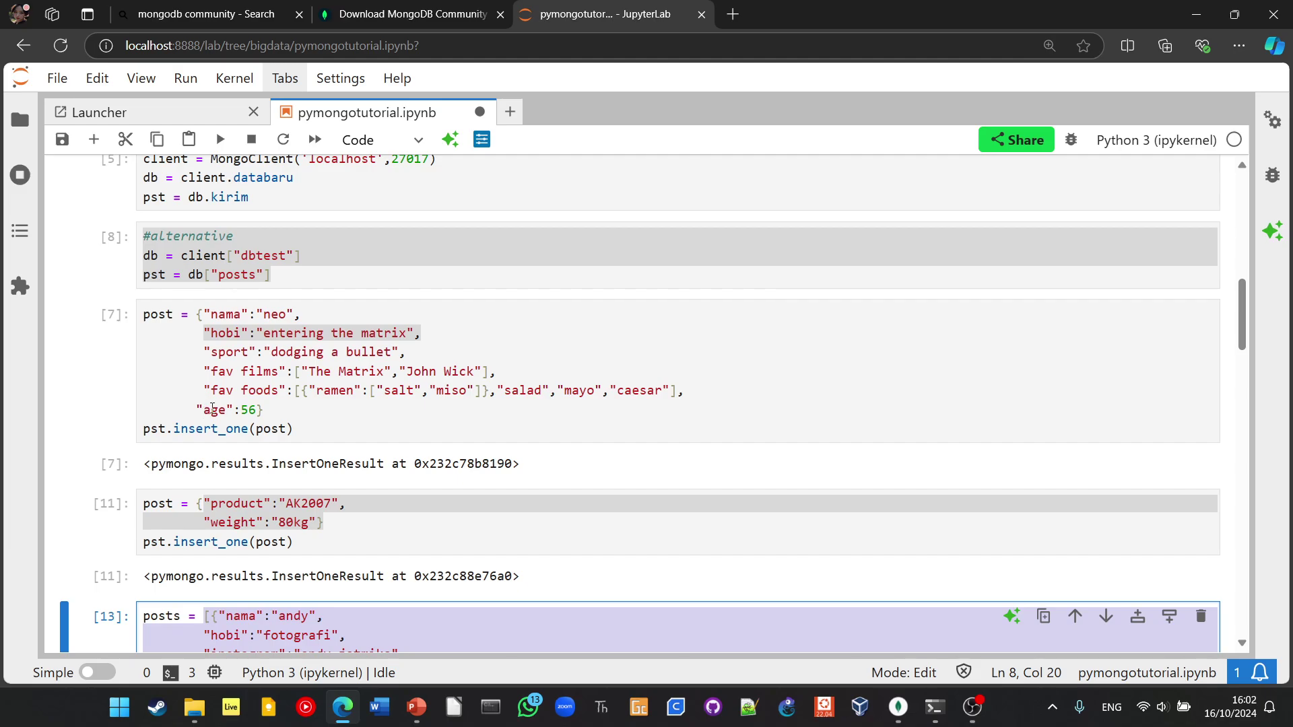
scroll(359, 394, down, 4)
scroll(359, 396, down, 2)
scroll(359, 399, down, 2)
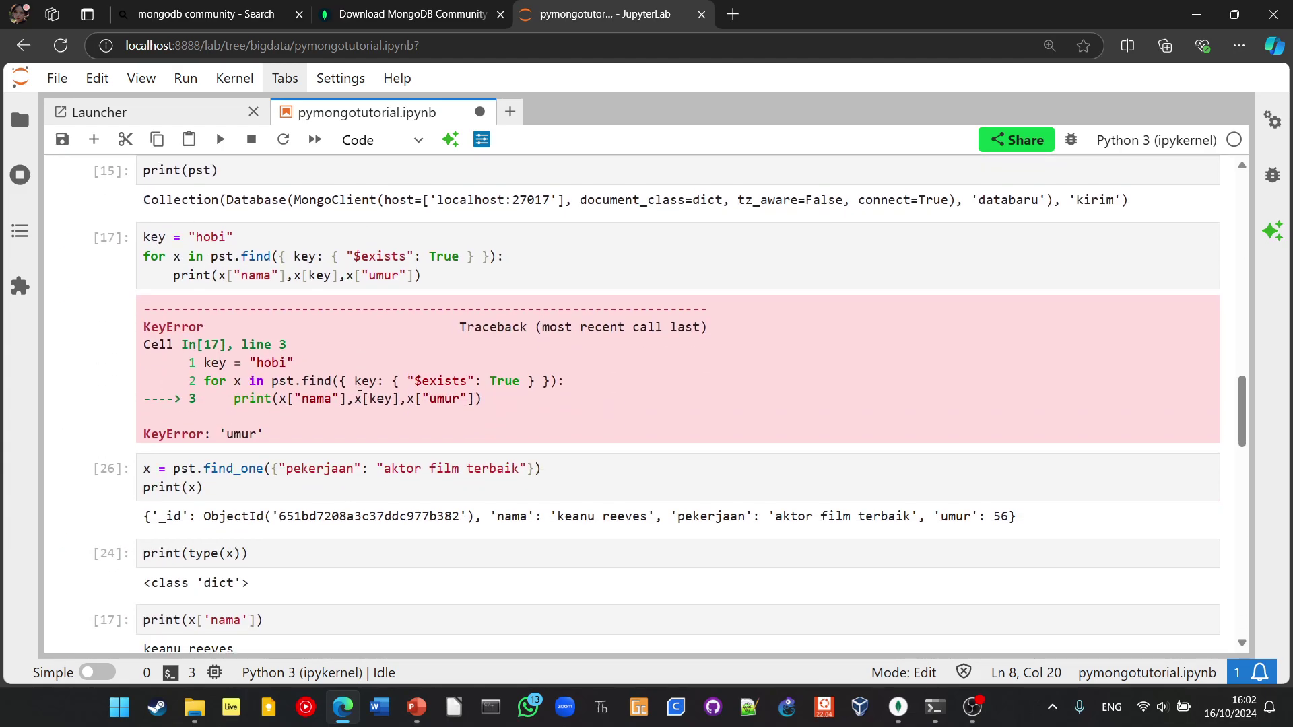
- Delete ,x["umur"] from the print line on line 3 of cell [17]
click(340, 275)
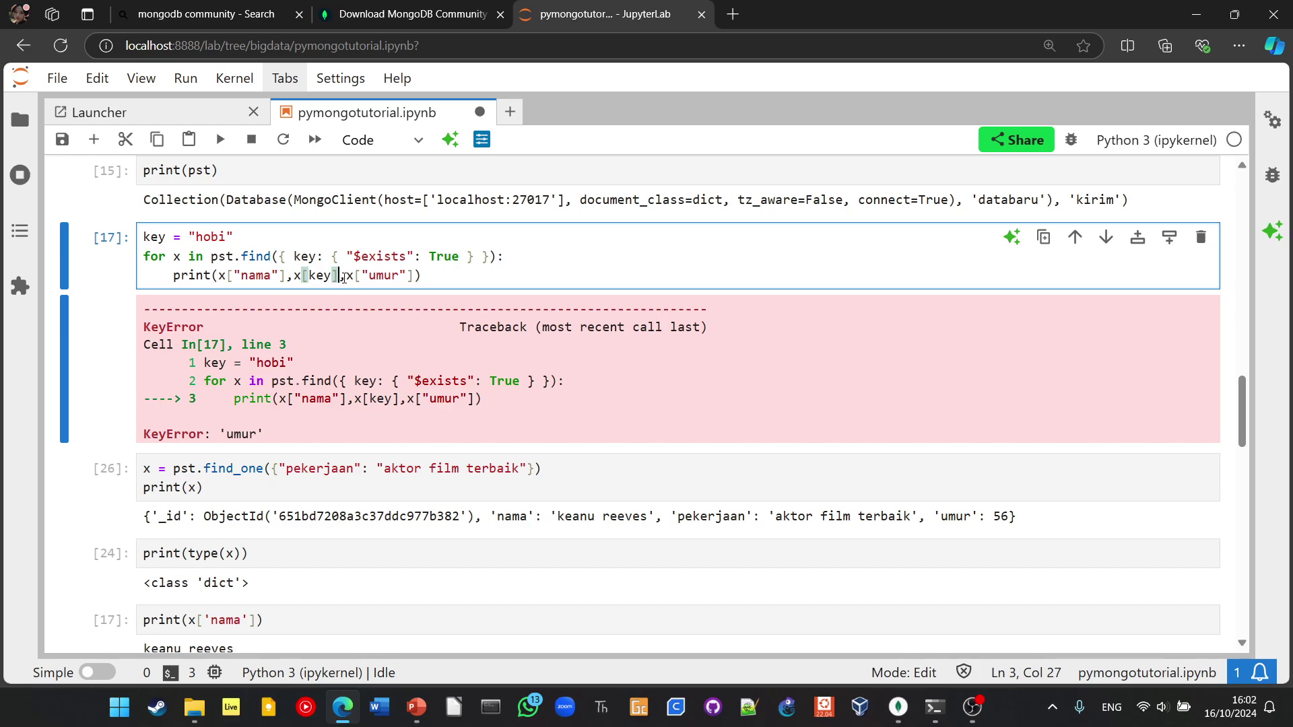
drag(345, 275, 415, 275)
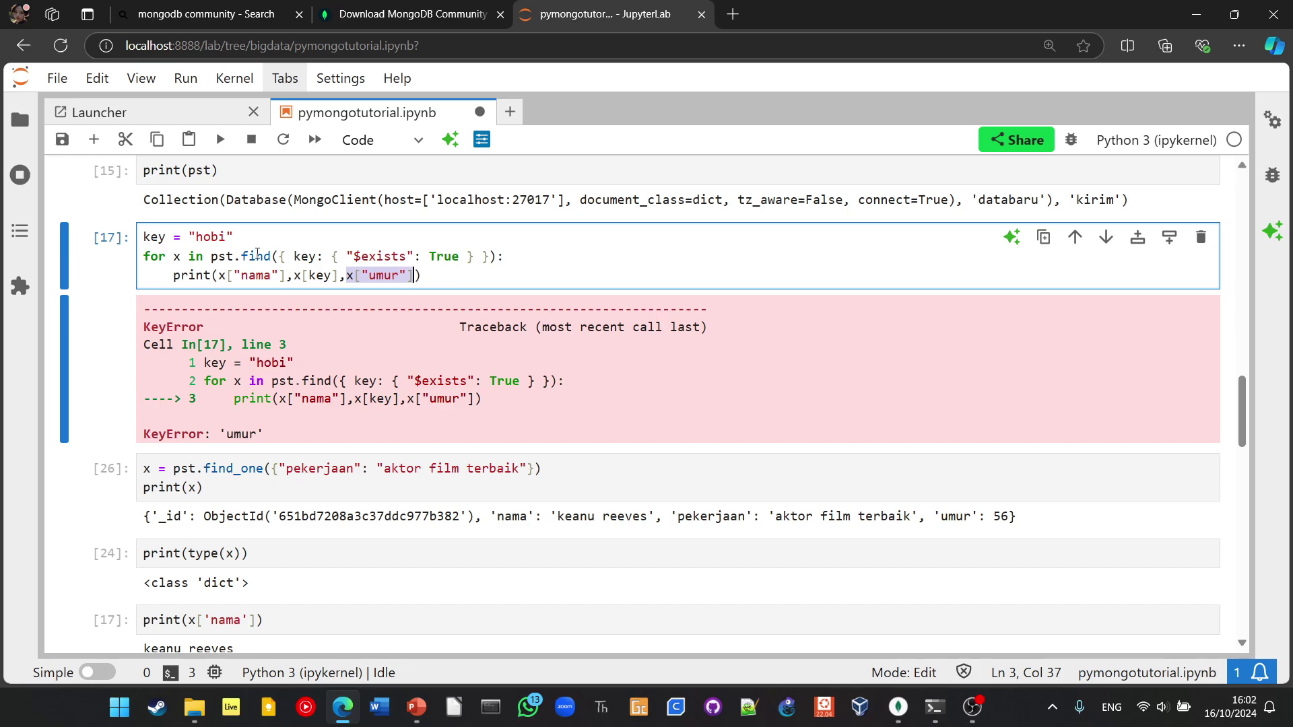
click(203, 256)
drag(415, 275, 340, 272)
key(BackSpace)
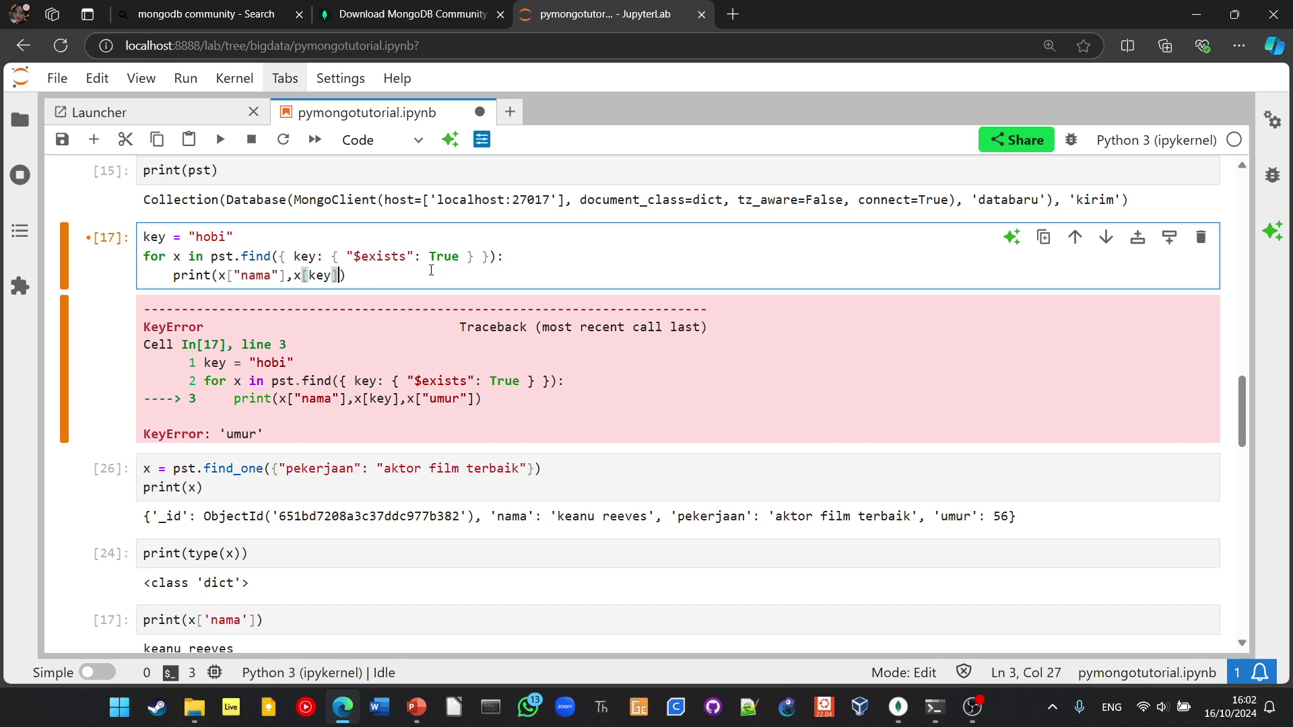
- Rerun the hobi $exists loop and review its neo entering the matrix and andy fotografi output
key(shift+Return)
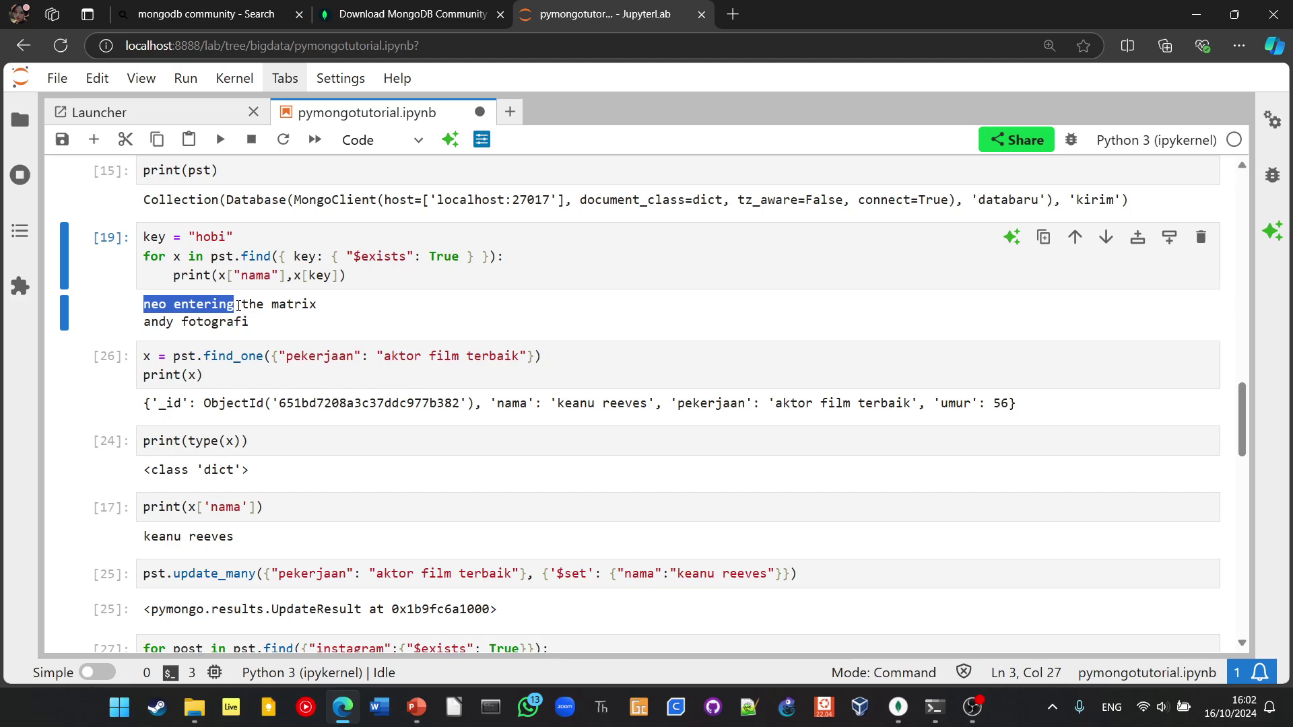
drag(143, 304, 327, 312)
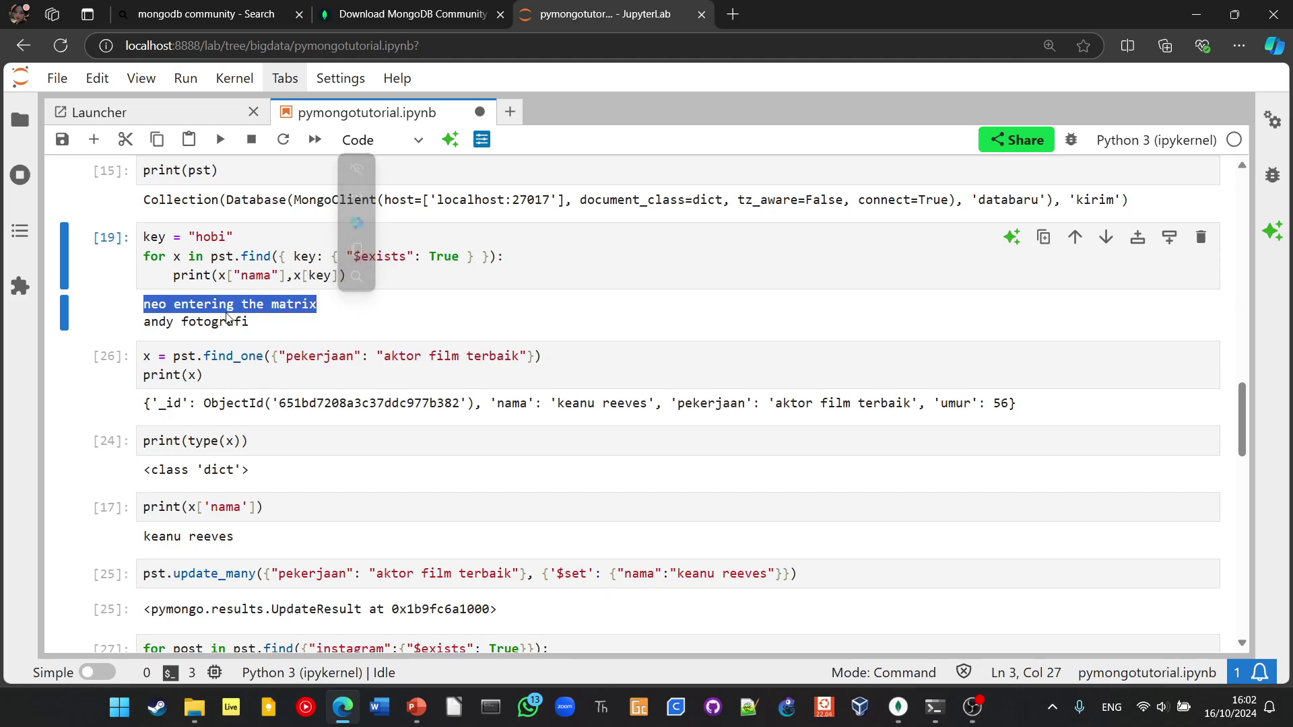
click(145, 326)
drag(144, 326, 486, 326)
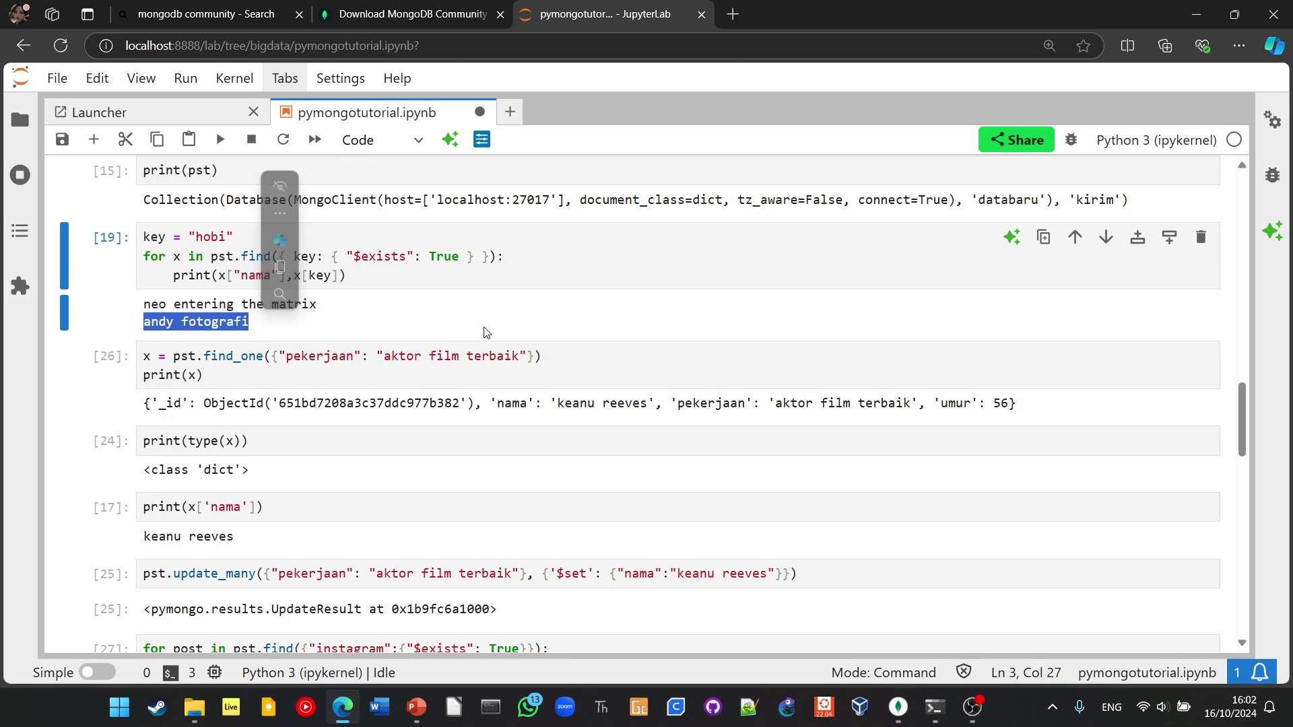
scroll(482, 332, up, 3)
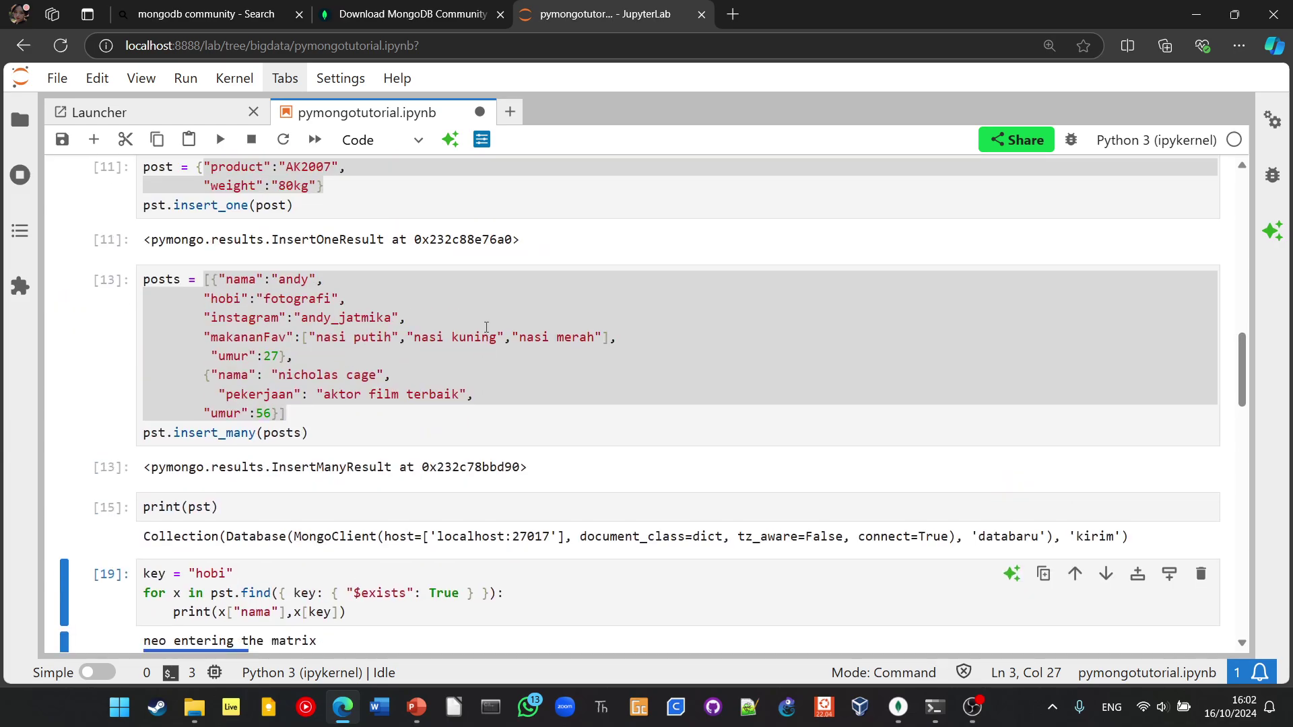
click(253, 394)
drag(210, 375, 386, 375)
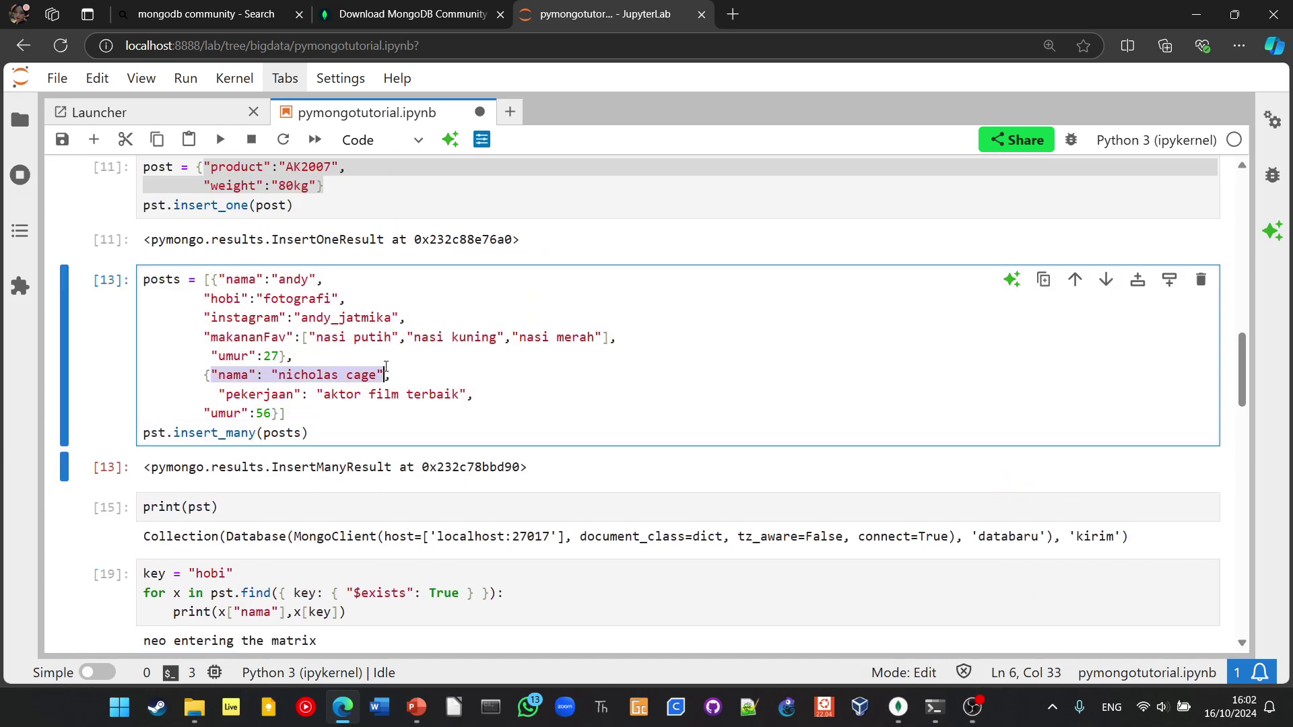
scroll(496, 445, down, 5)
scroll(216, 298, up, 2)
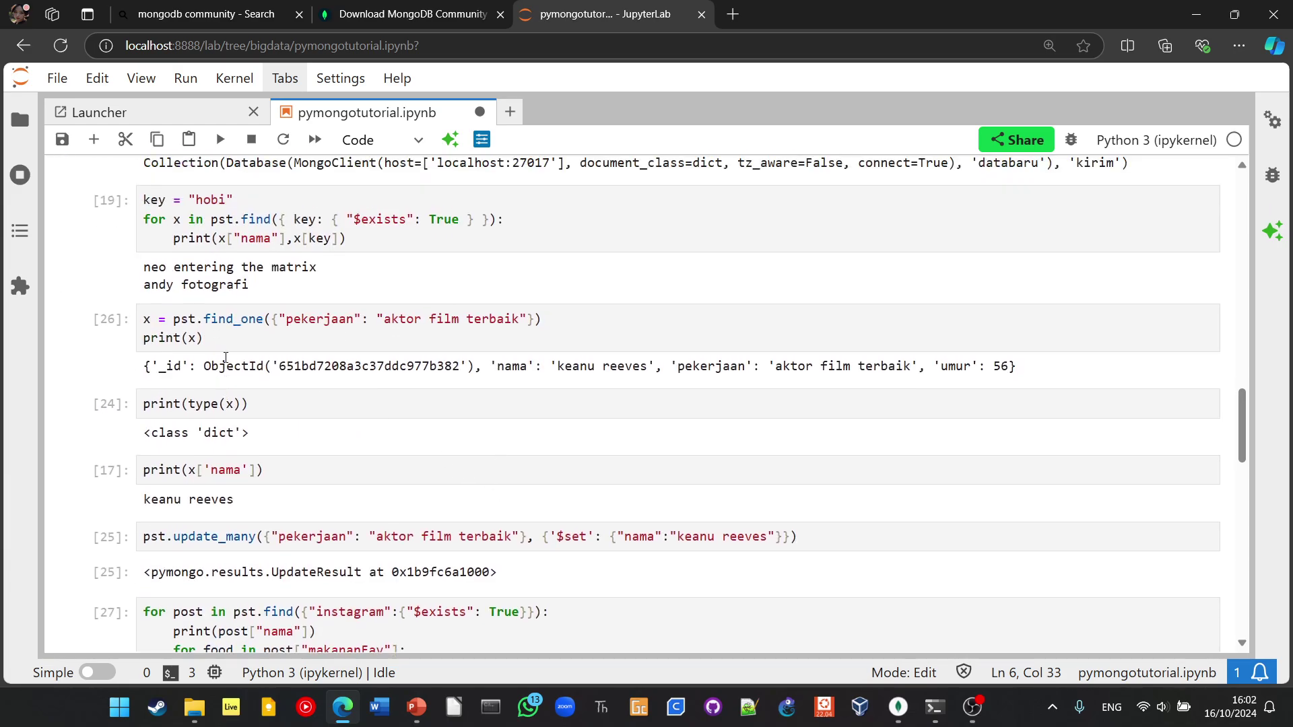
drag(196, 236, 227, 236)
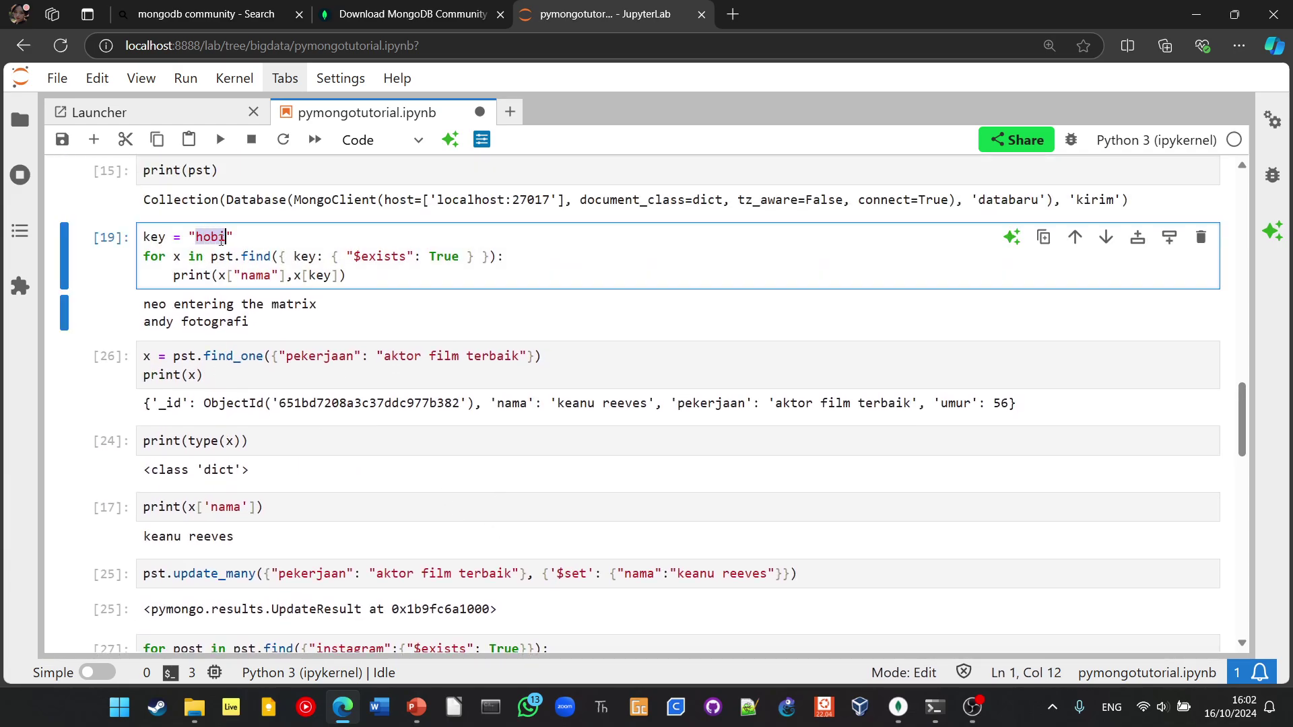
text(umur)
- Run the $exists loop with key umur, printing andy 27 and nicholas cage 56
key(shift+Return)
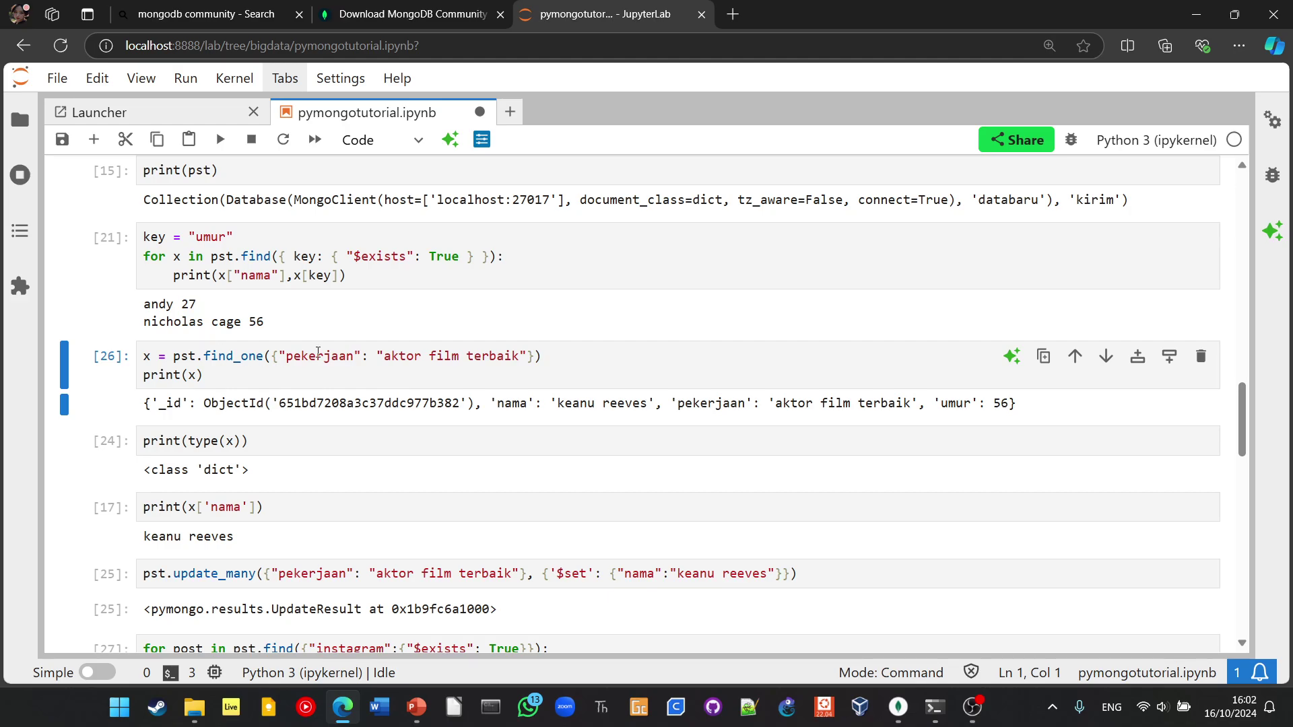
scroll(323, 357, up, 3)
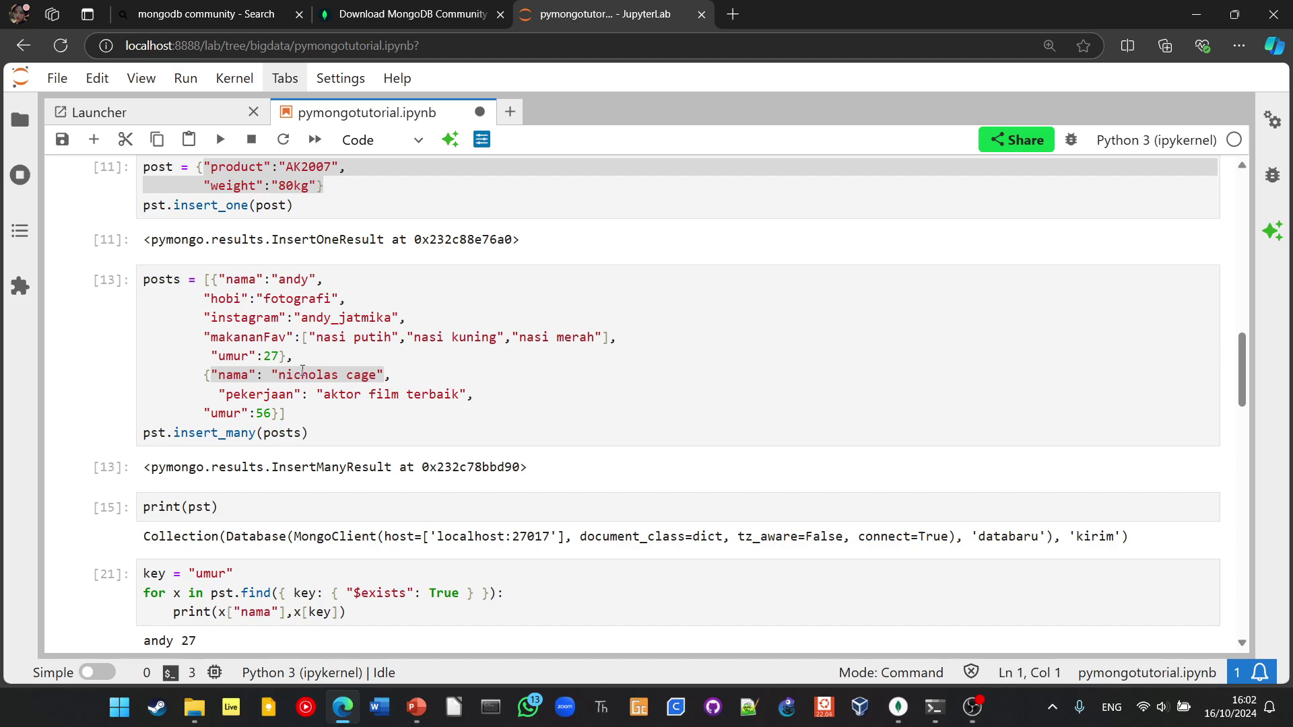
scroll(328, 359, down, 2)
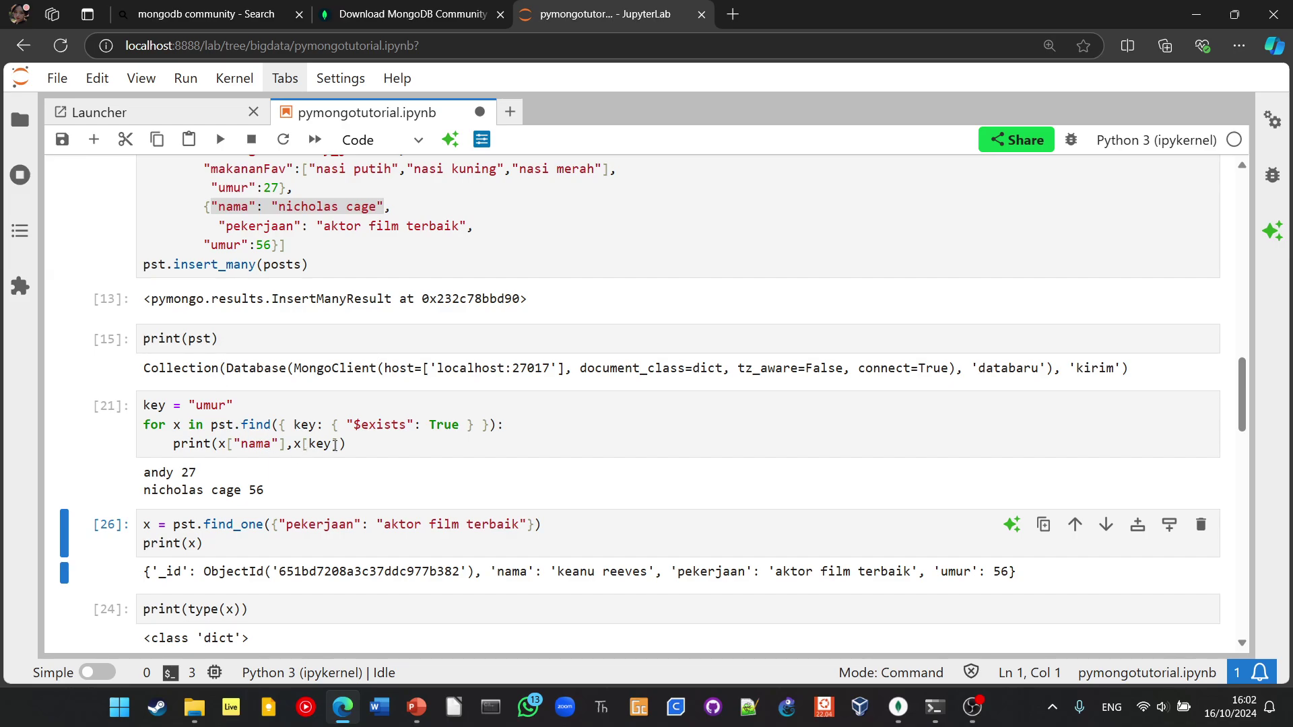
- Review the pst.find loop and find_one cells, then save the notebook
click(241, 425)
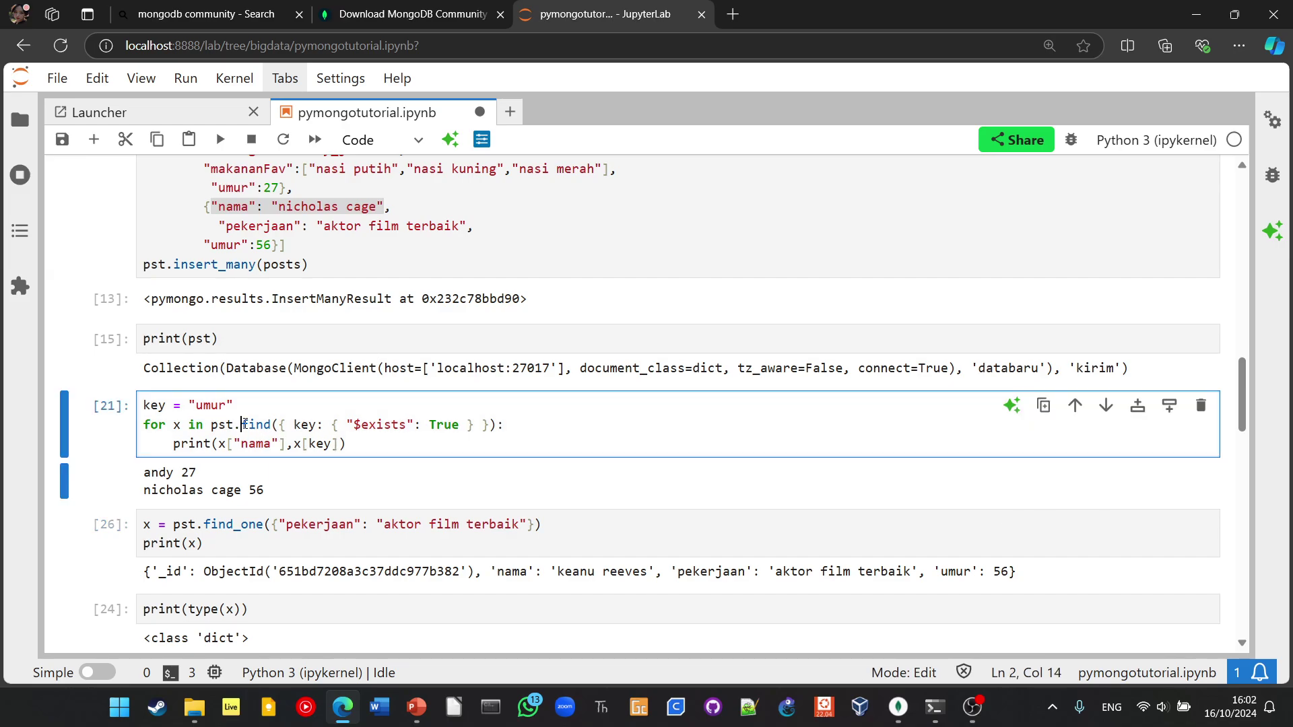
drag(211, 424, 271, 424)
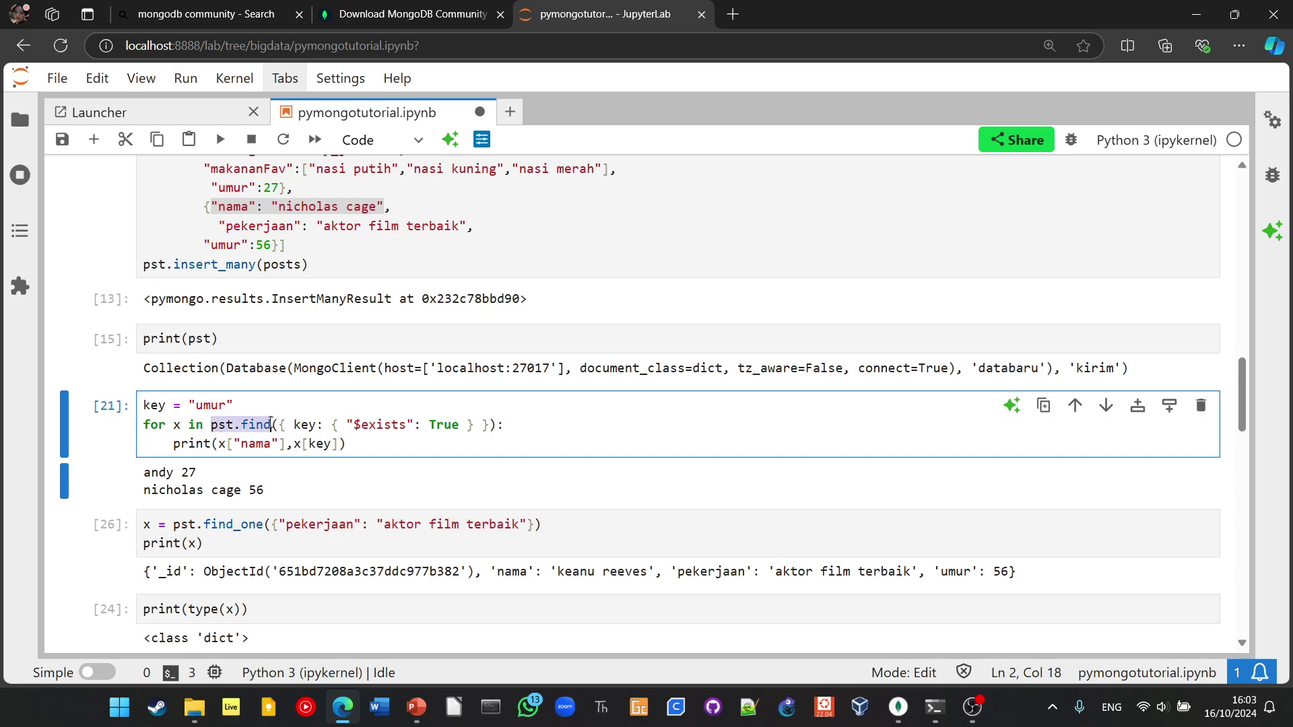
scroll(271, 425, down, 1)
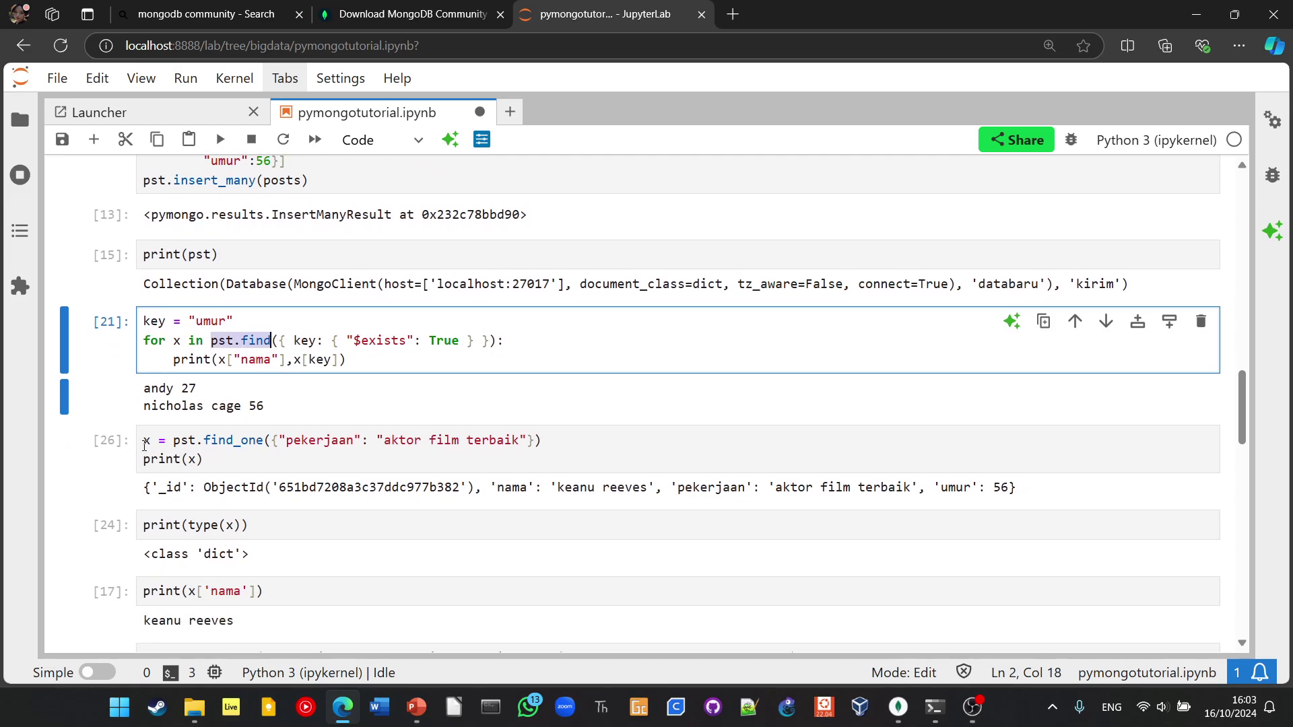
drag(142, 441, 362, 440)
key(Left)
shift+click(384, 441)
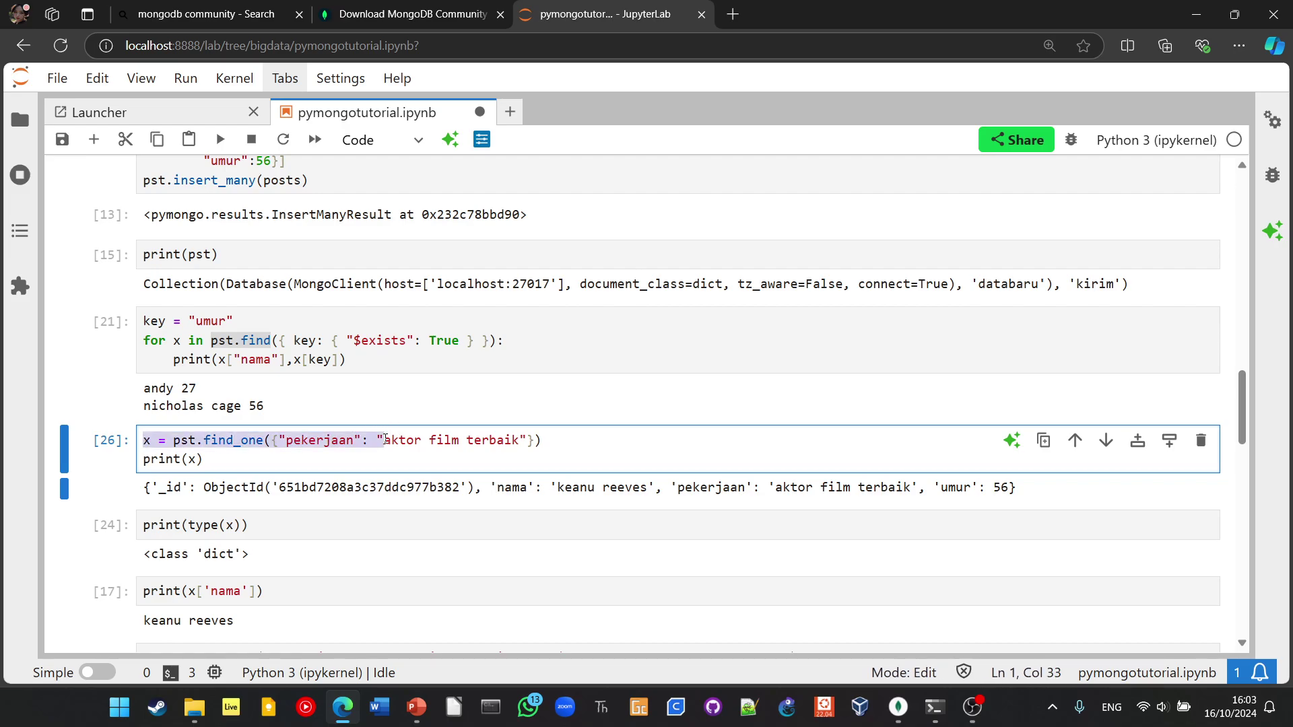
click(143, 341)
key(shift+Right)
key(shift+Right)
key(shift+Right)
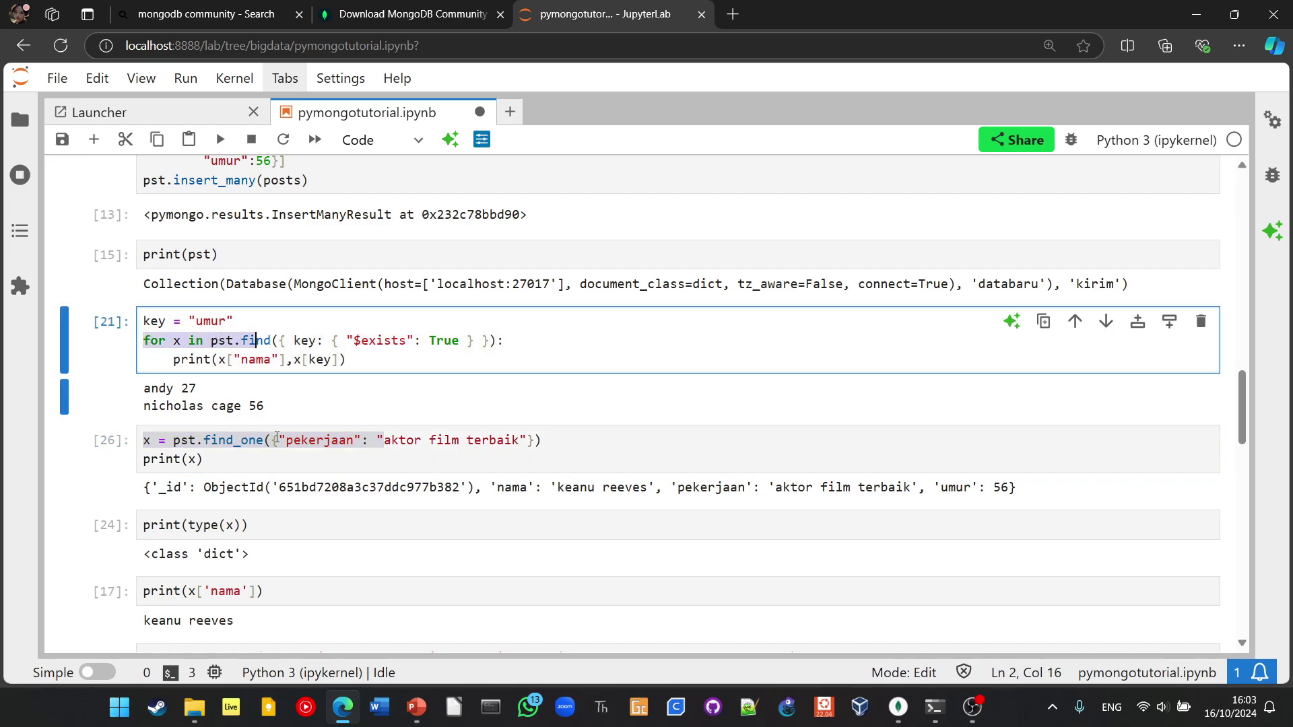
click(299, 467)
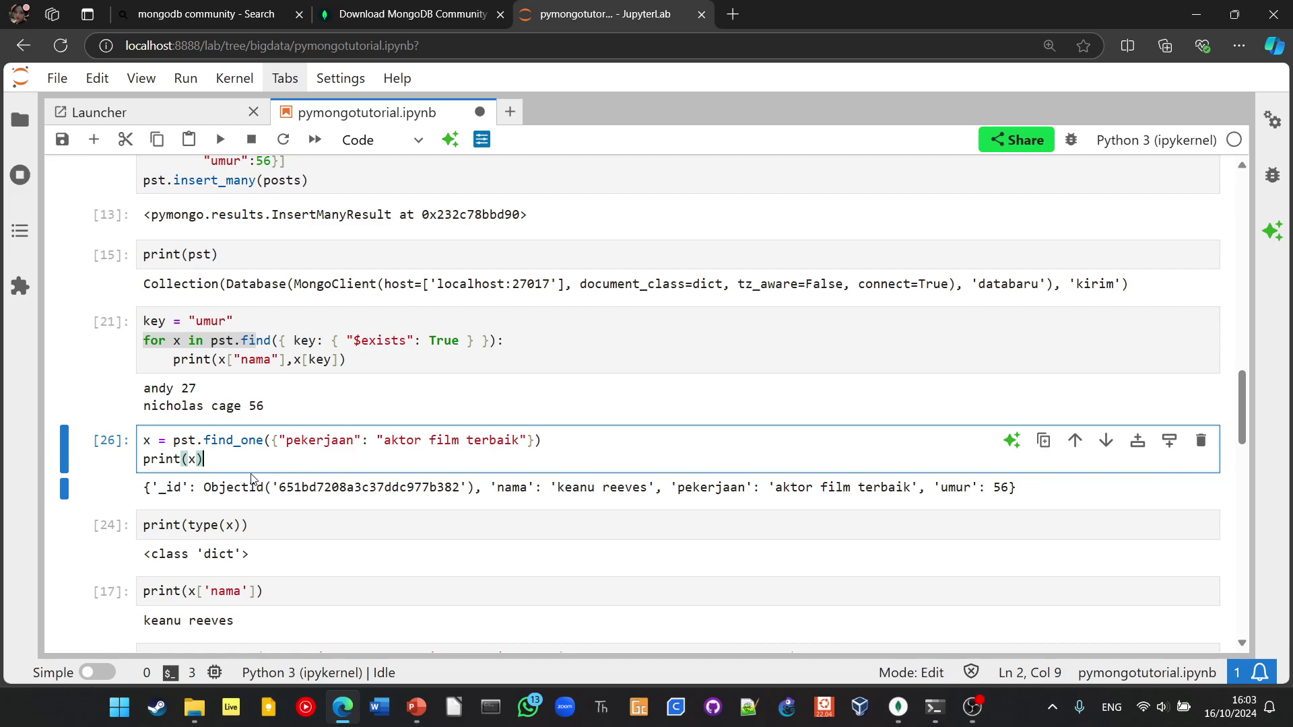
key(ctrl+s)
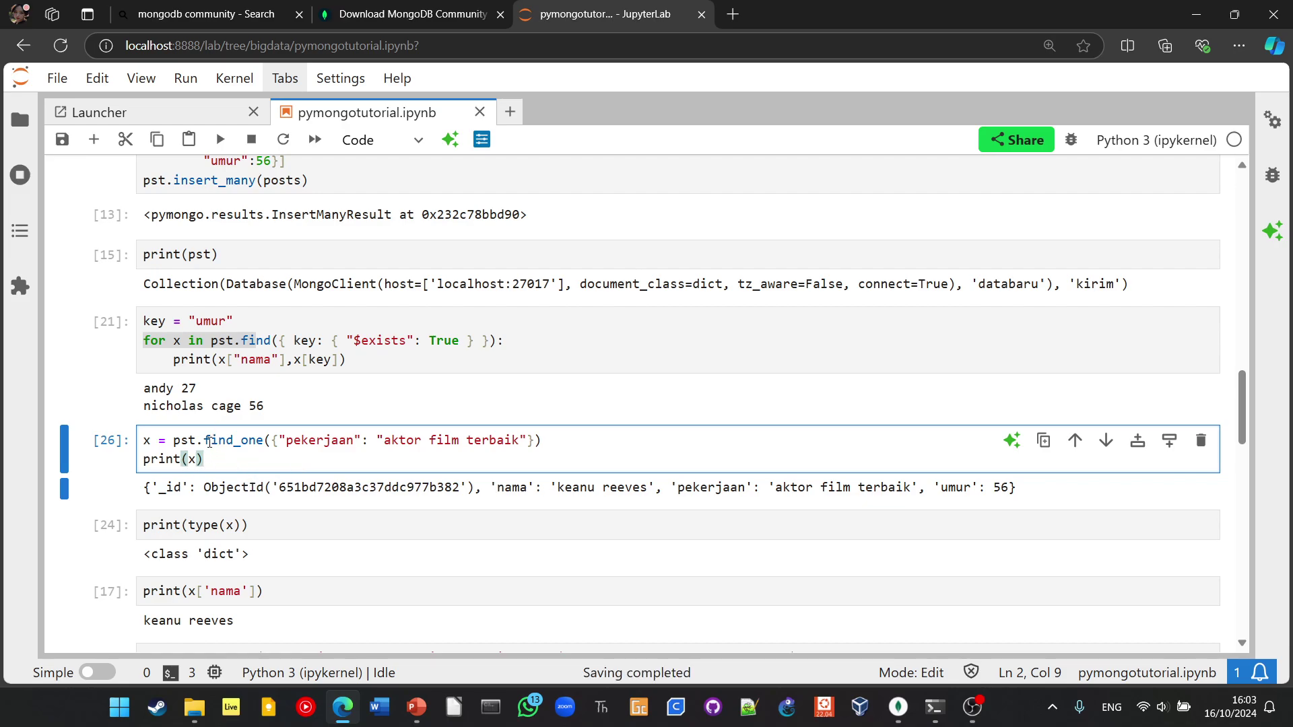
scroll(242, 407, up, 2)
scroll(283, 346, down, 1)
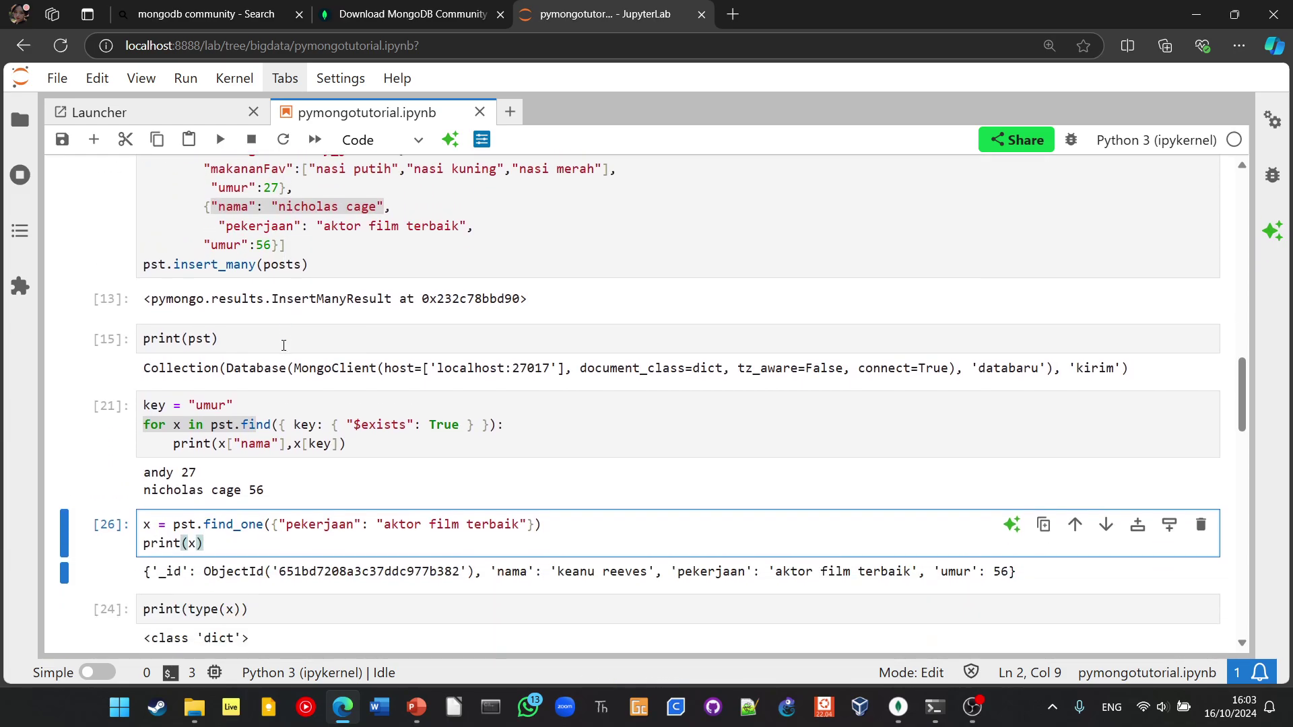
scroll(345, 400, up, 2)
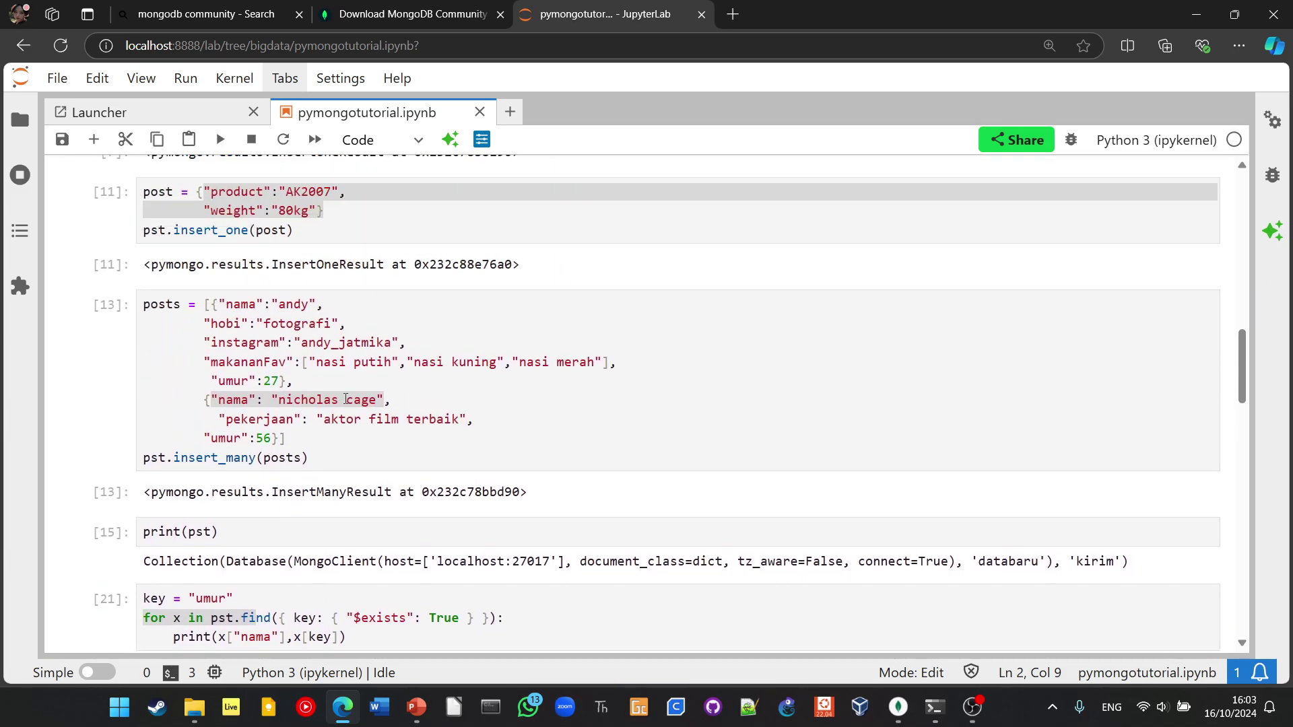
scroll(345, 399, down, 1)
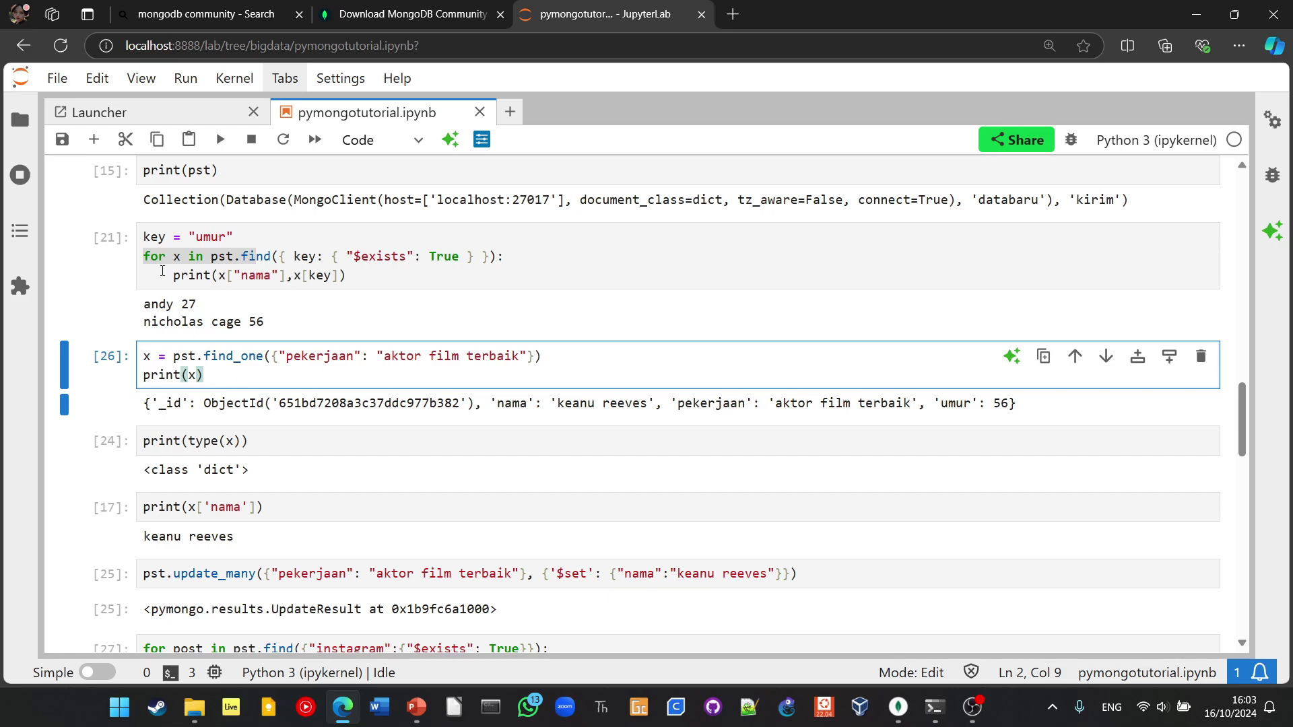
- Place the caret in the umur query's print line, before the closing parenthesis
click(167, 275)
key(Right)
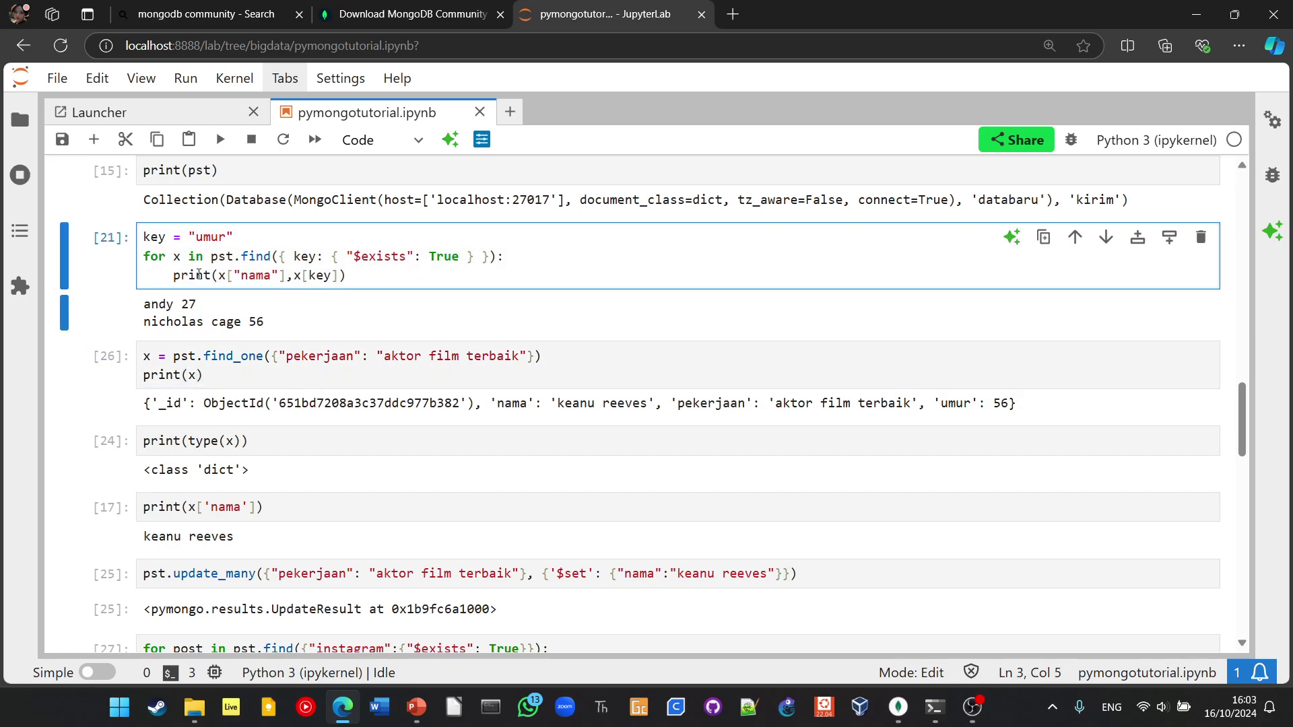
click(340, 279)
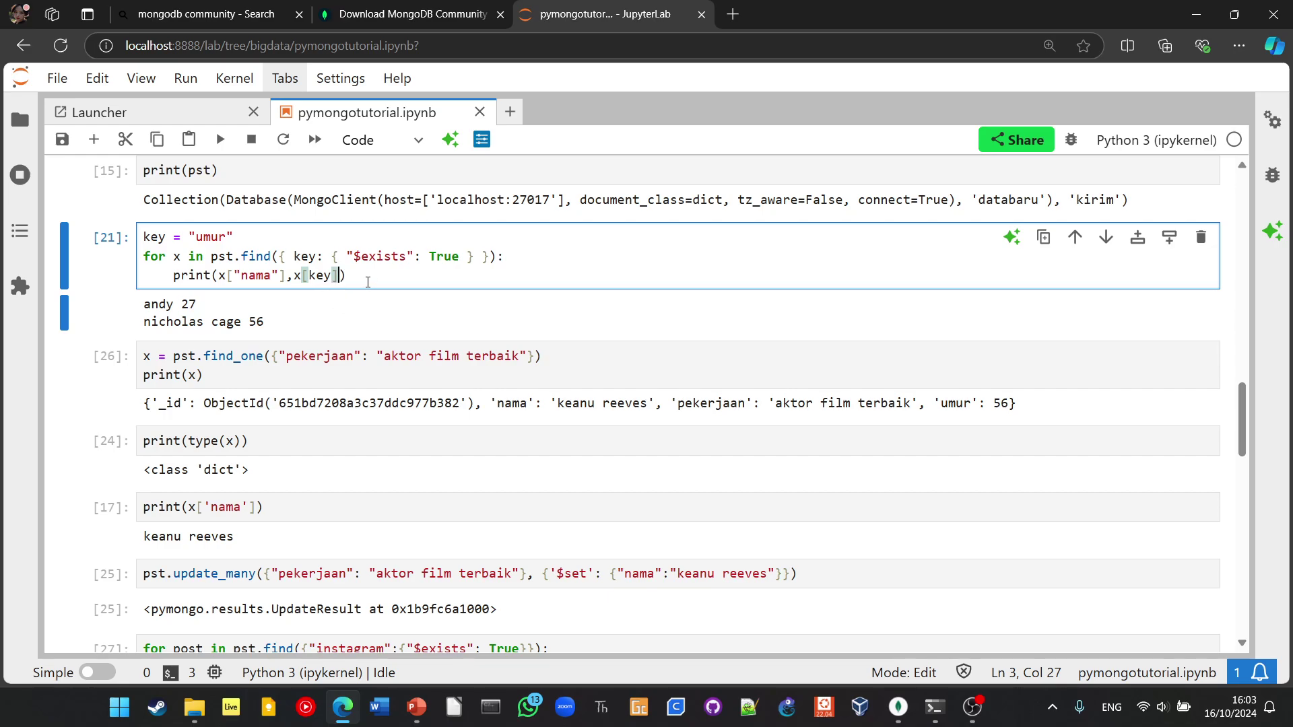
click(427, 386)
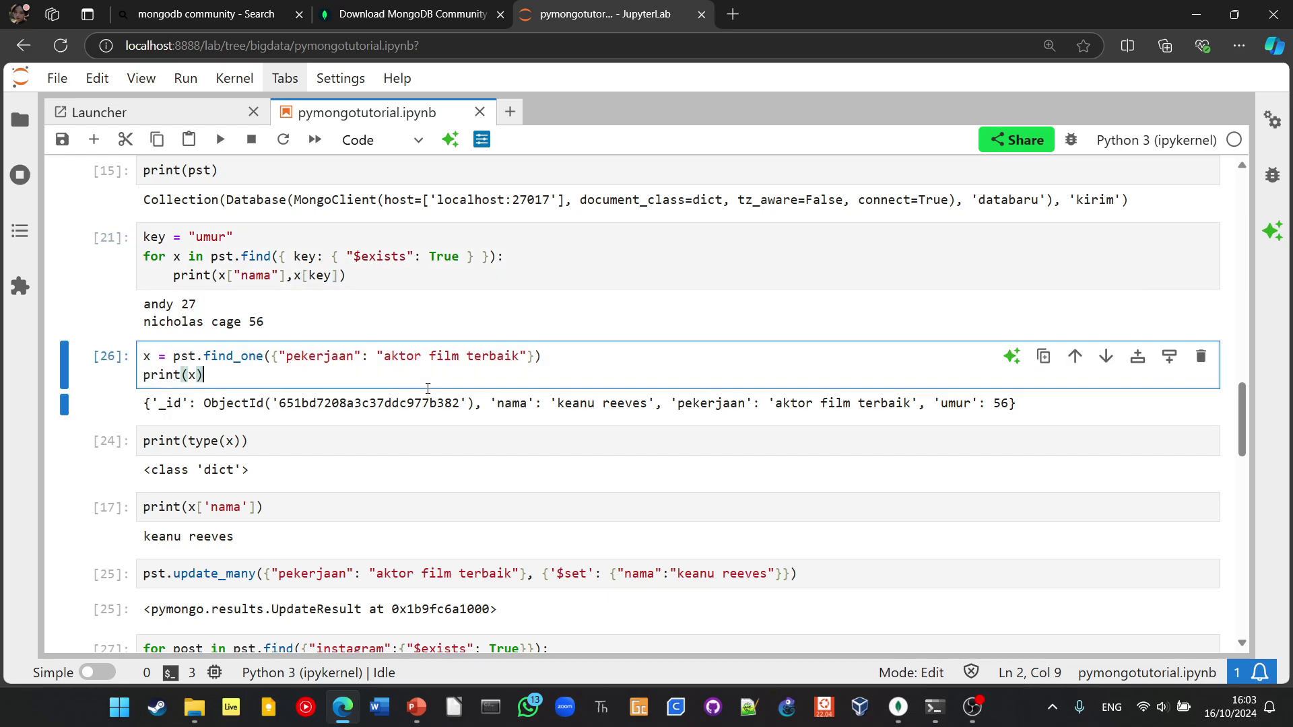
key(shift+Return)
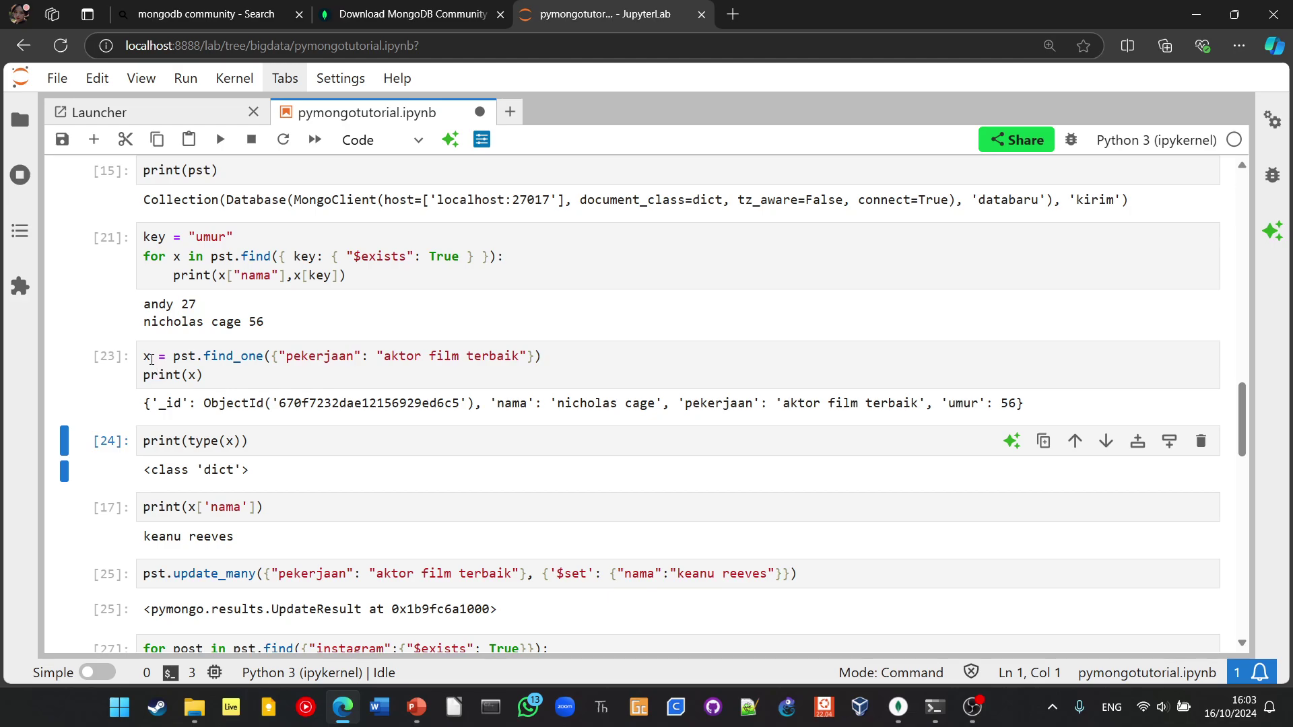
drag(144, 375, 216, 373)
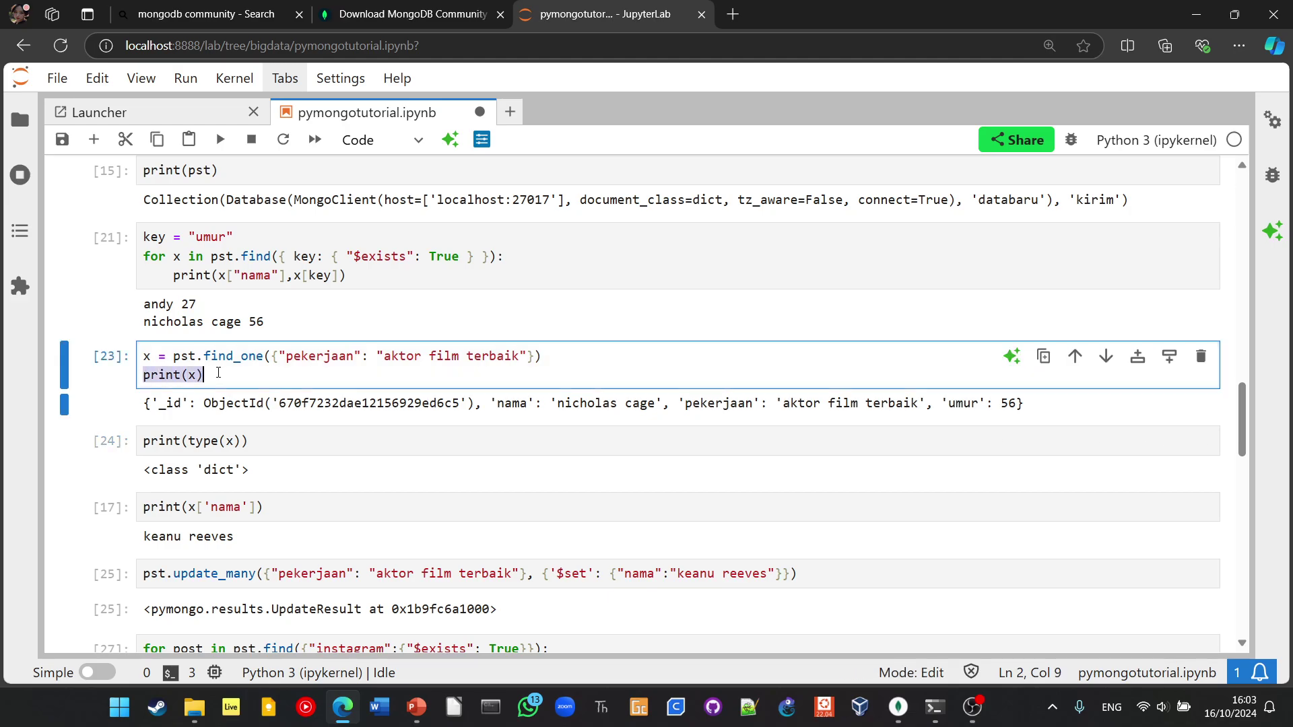
click(218, 274)
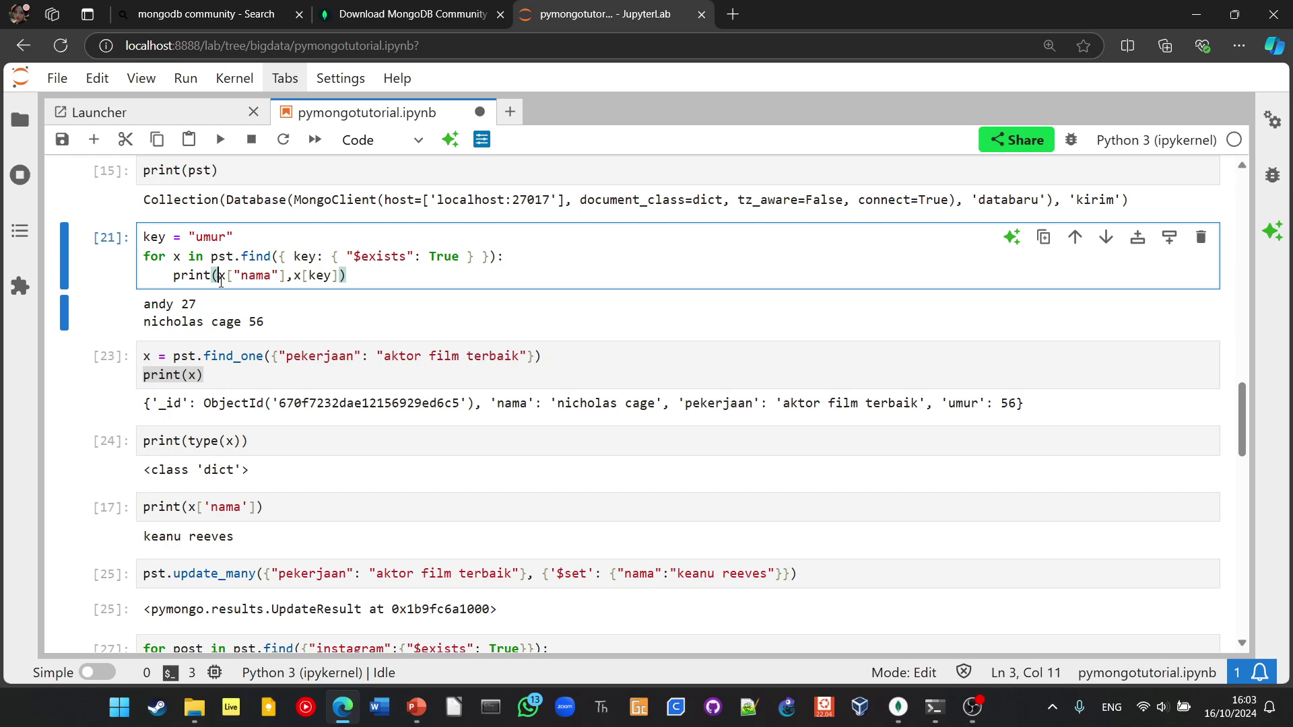
key(Right)
drag(143, 403, 975, 403)
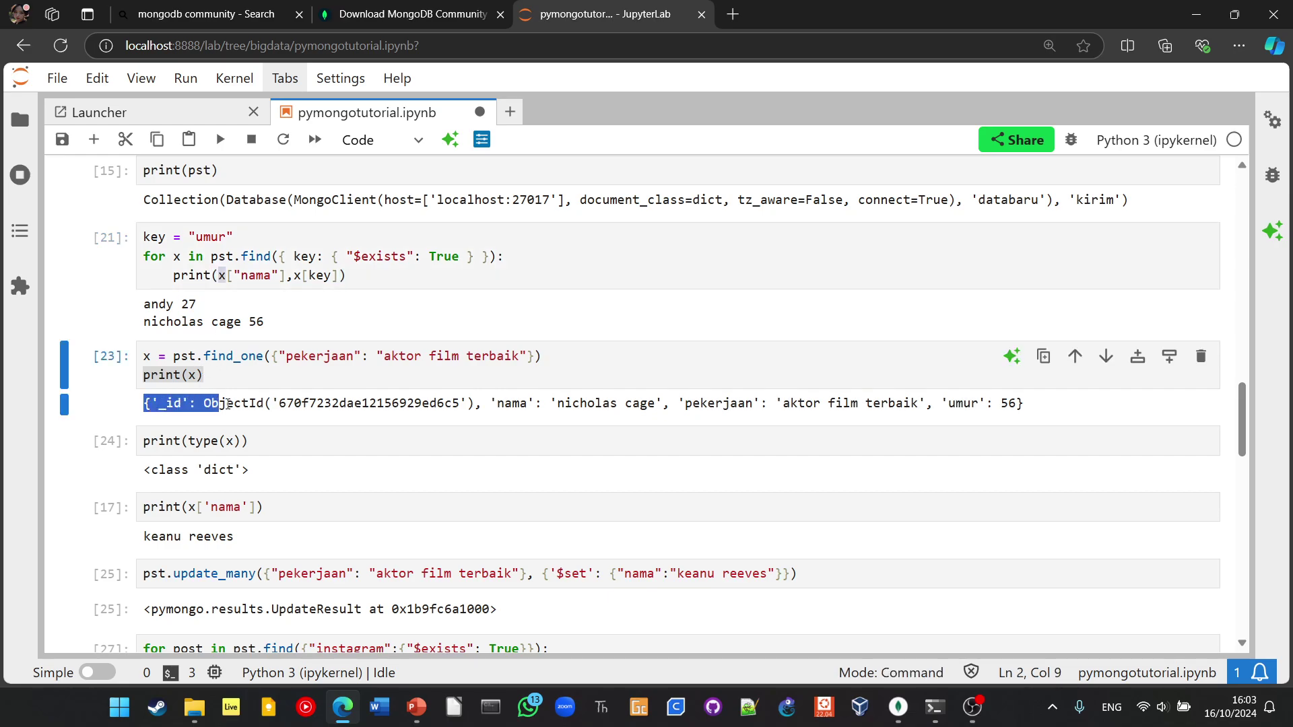
key(Return)
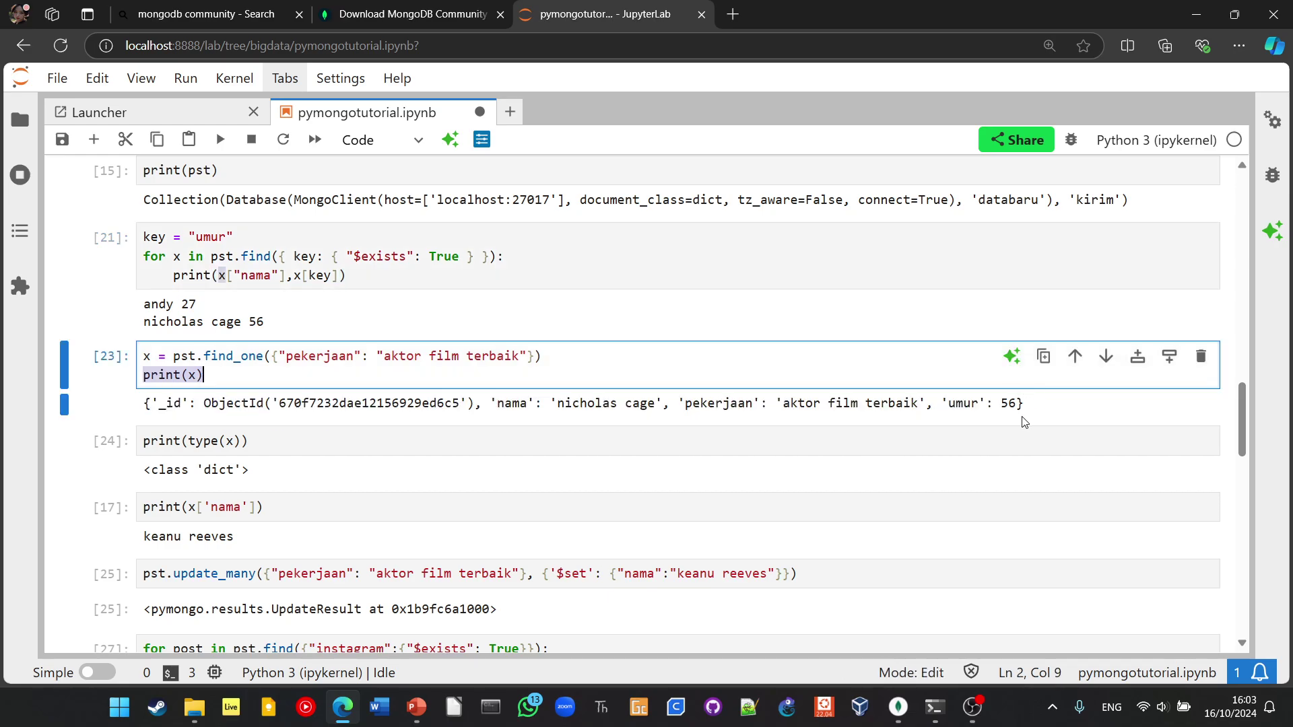
click(235, 371)
key(Return)
text(prin)
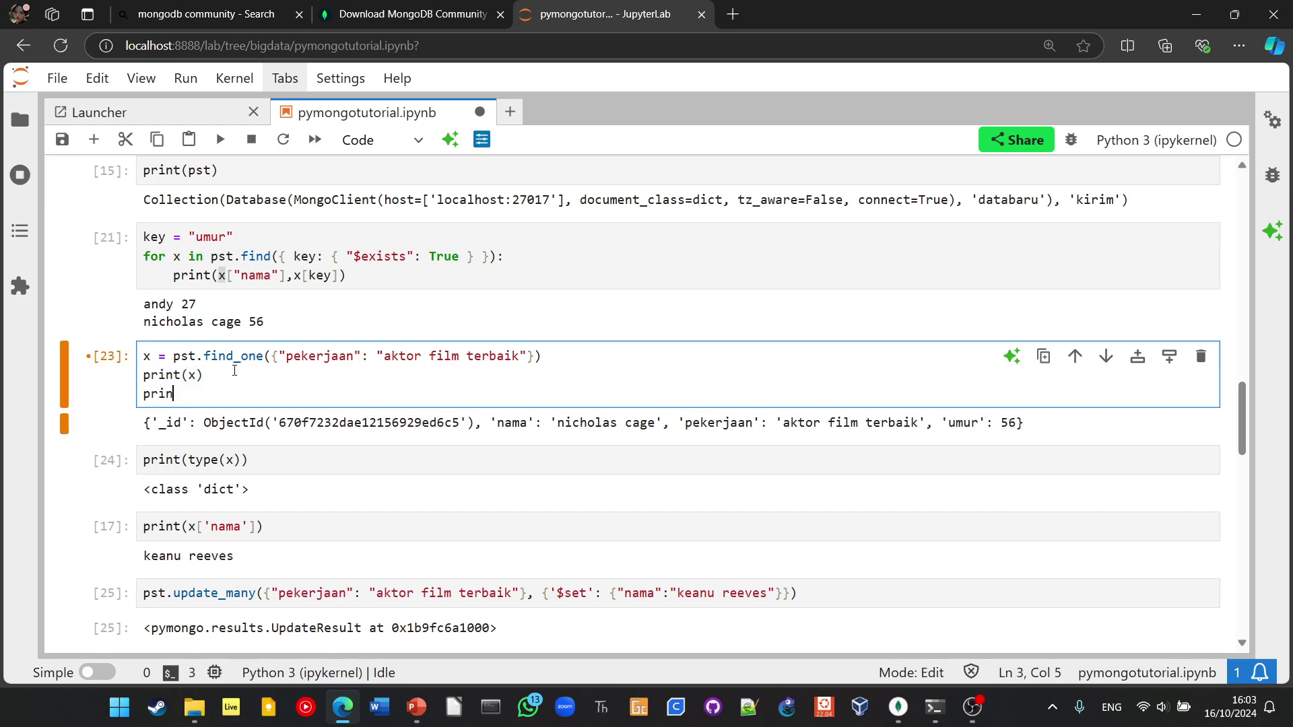
text(t()
text(type)
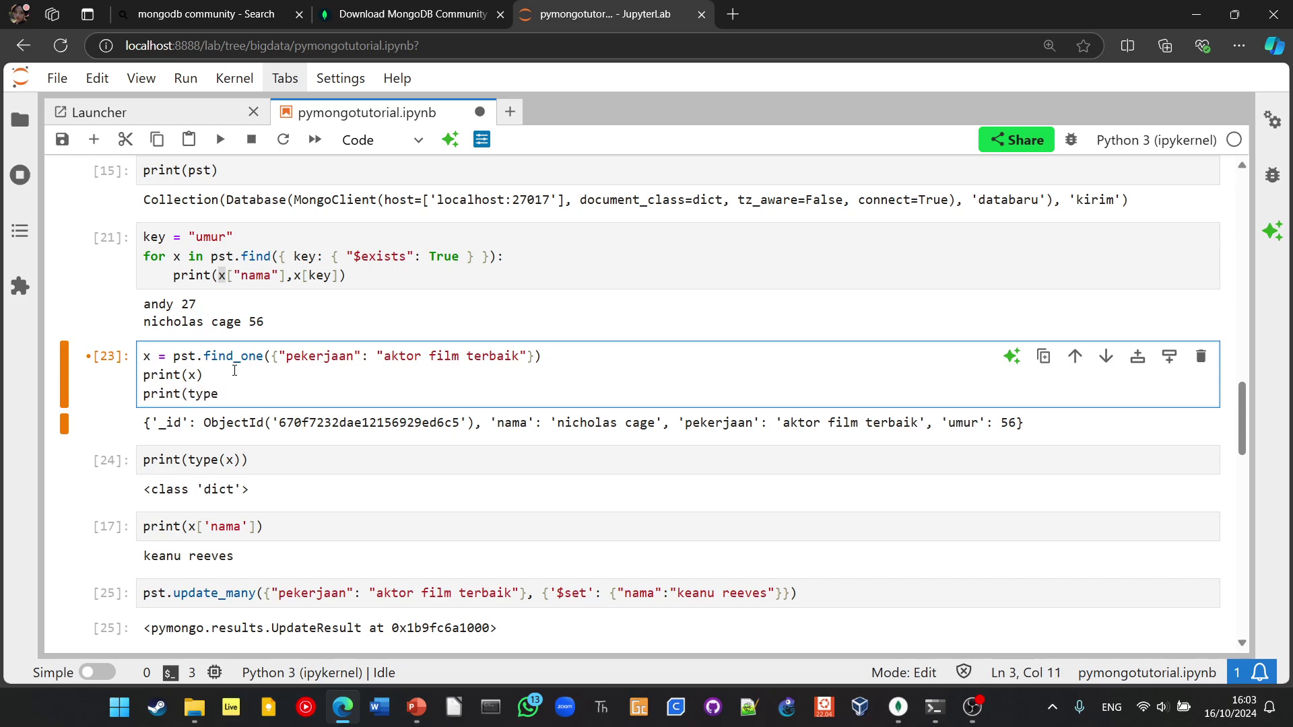
text((x))
key(shift+Return)
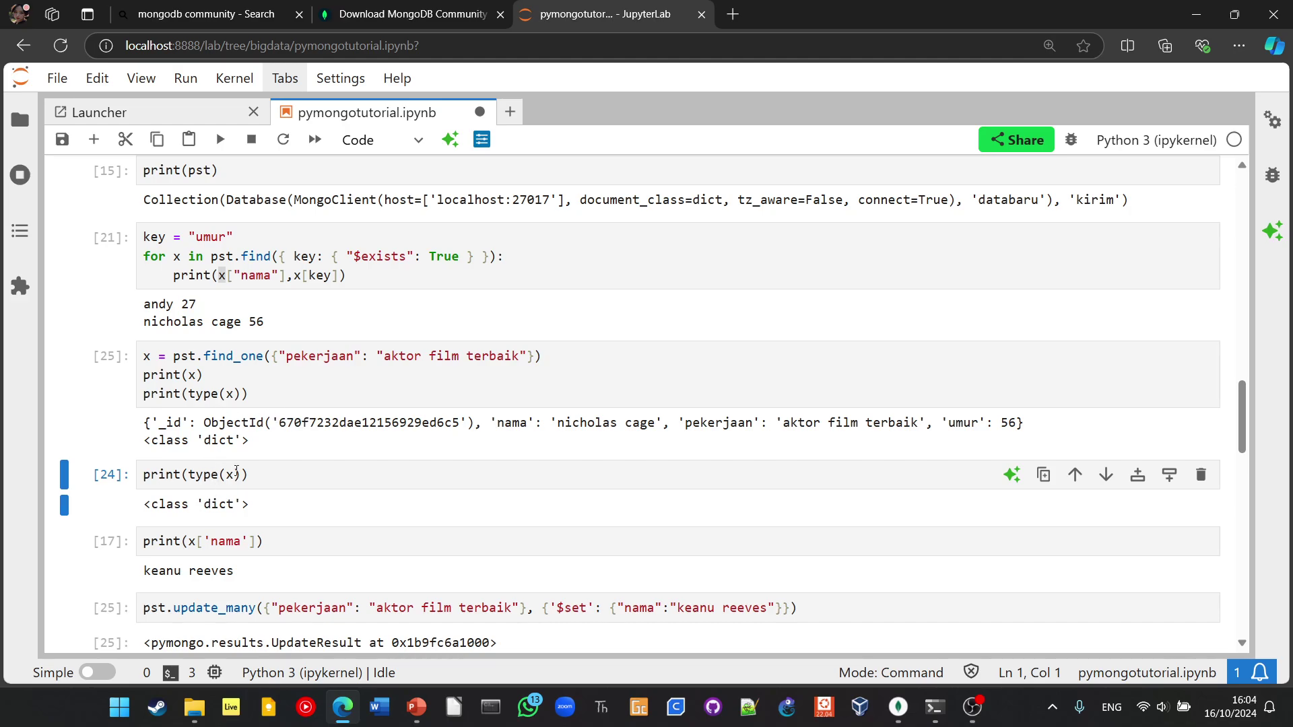
drag(235, 474, 142, 475)
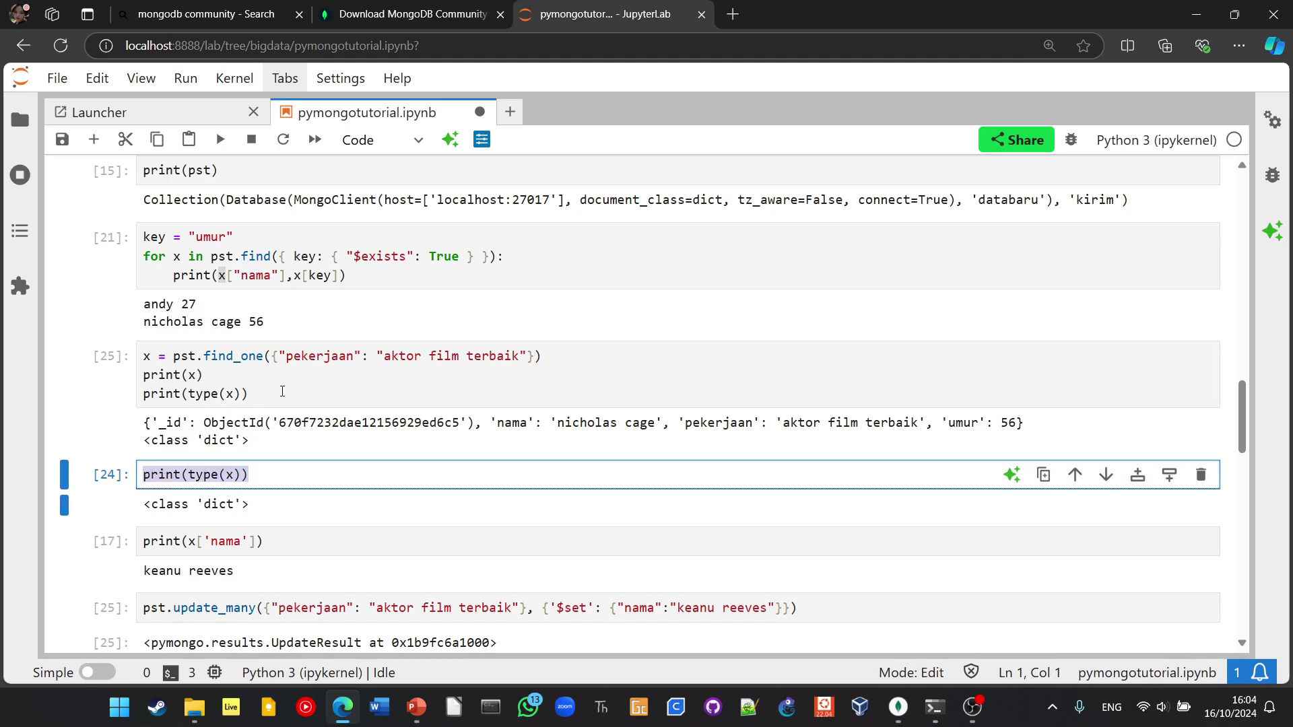
drag(282, 390, 253, 378)
key(BackSpace)
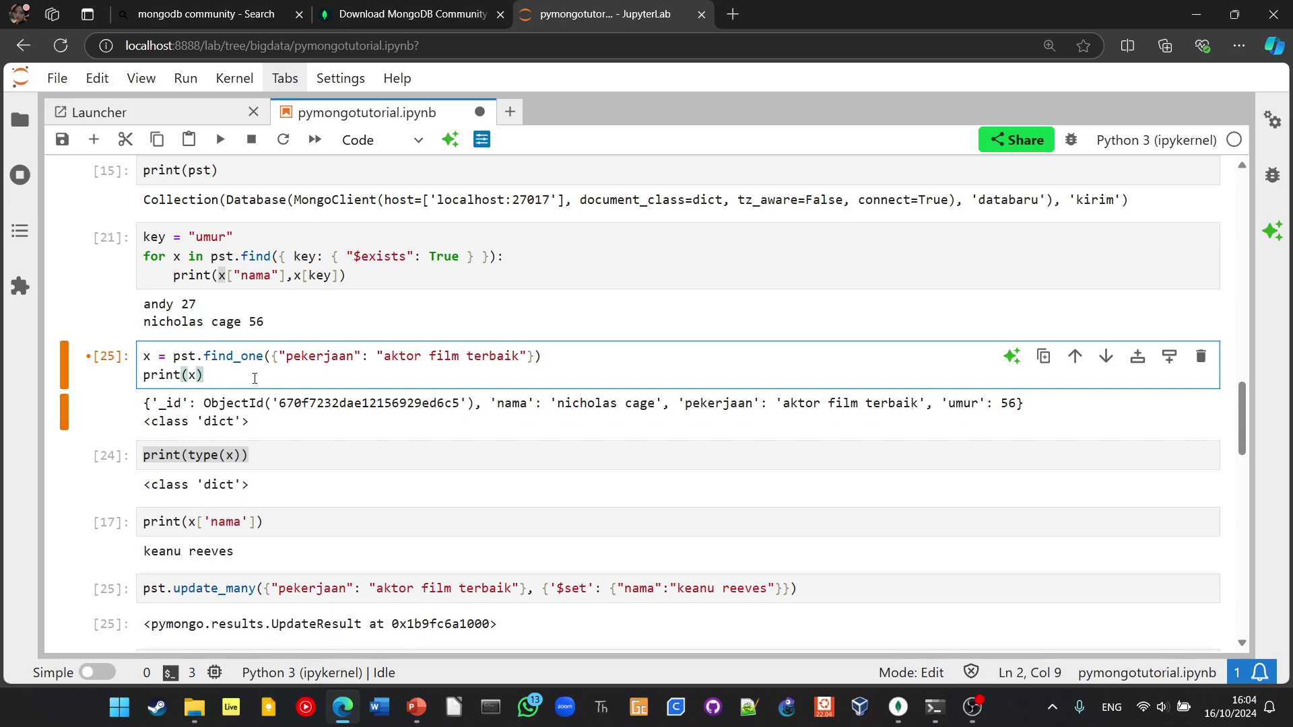
key(shift+Return)
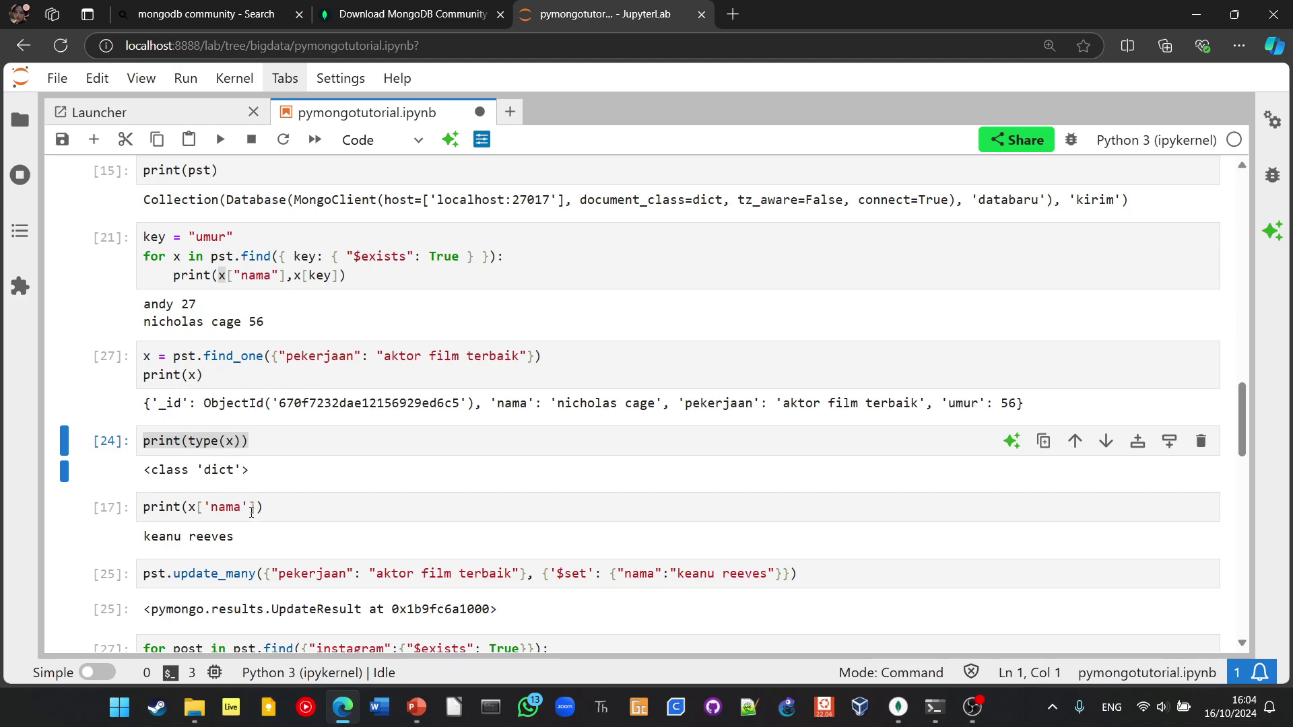
scroll(390, 426, down, 1)
scroll(389, 425, down, 1)
scroll(341, 430, down, 1)
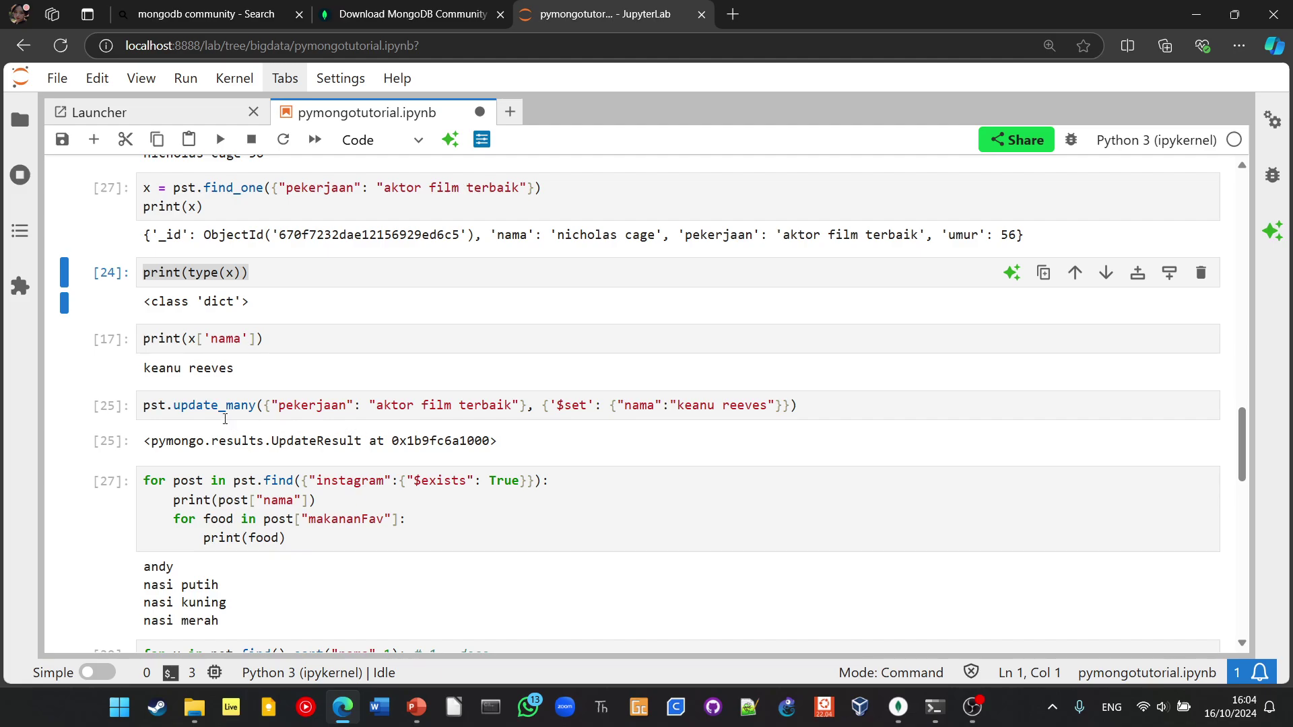
- Rerun update_many renaming aktor film terbaik to keanu reeves, then switch to MongoDB Compass
drag(144, 406, 819, 407)
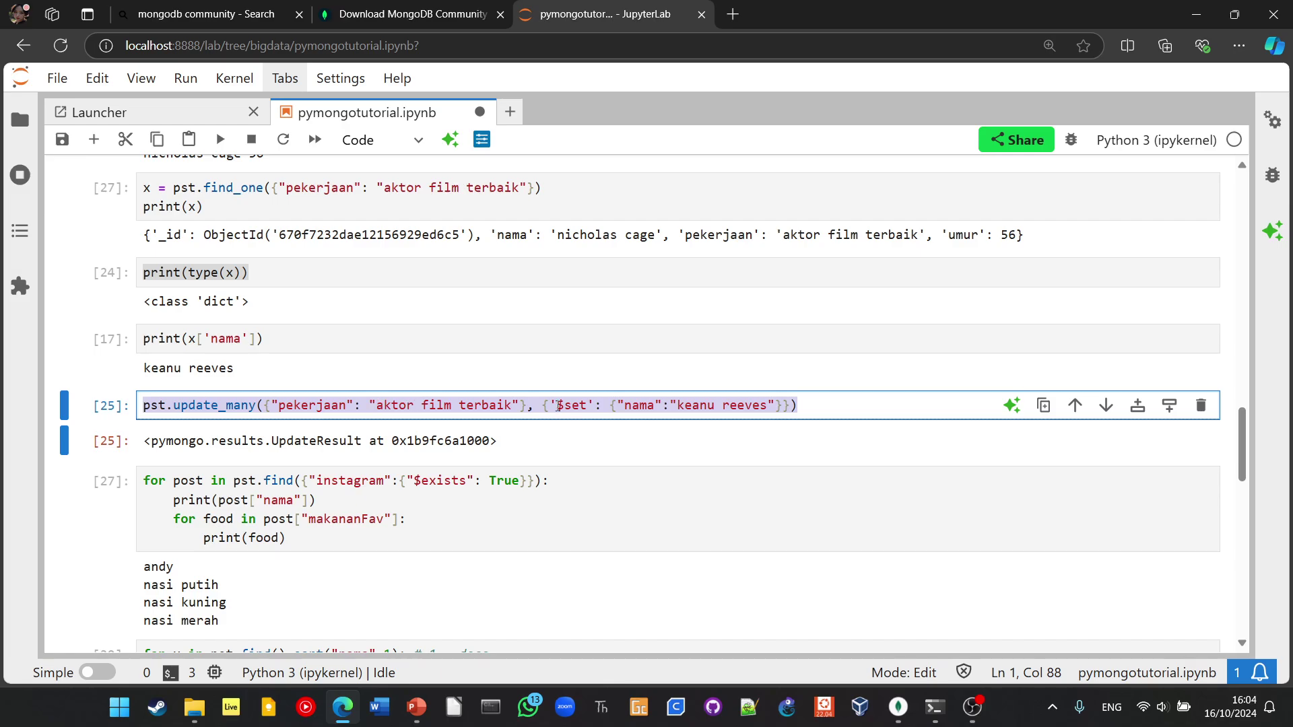
click(817, 405)
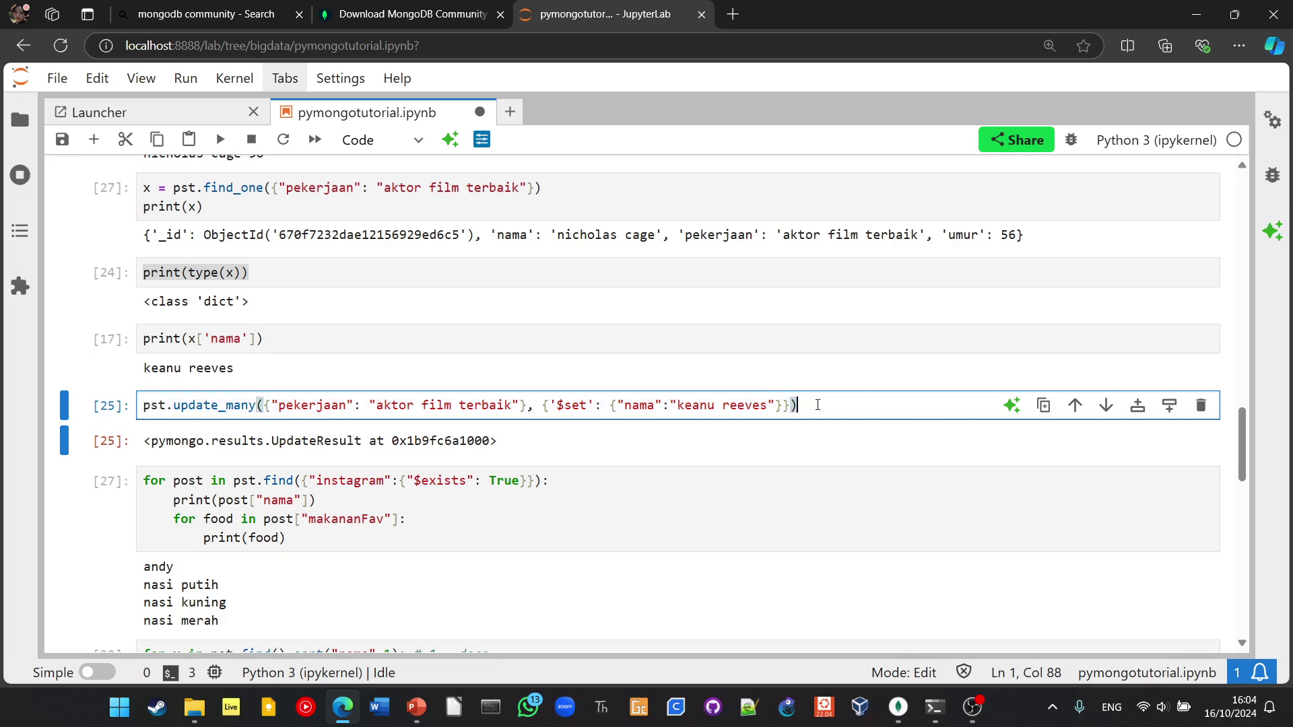
key(shift+Return)
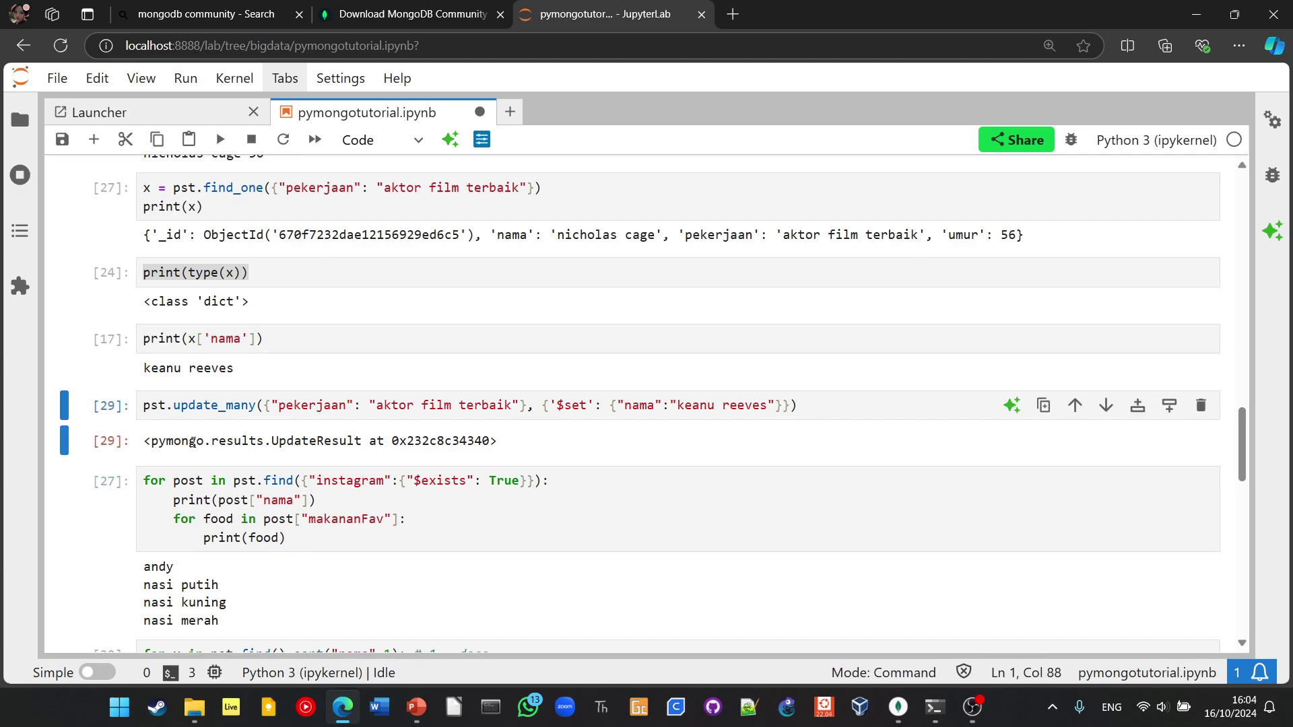
drag(189, 441, 348, 441)
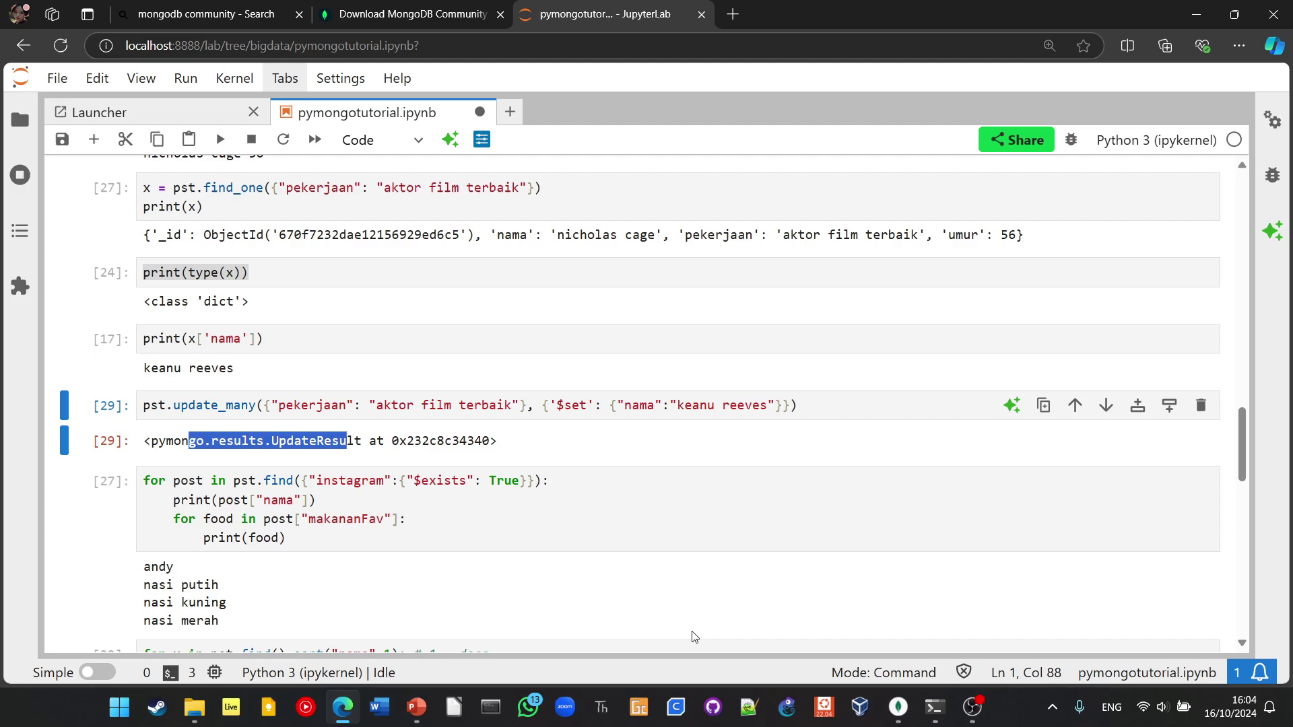
click(897, 707)
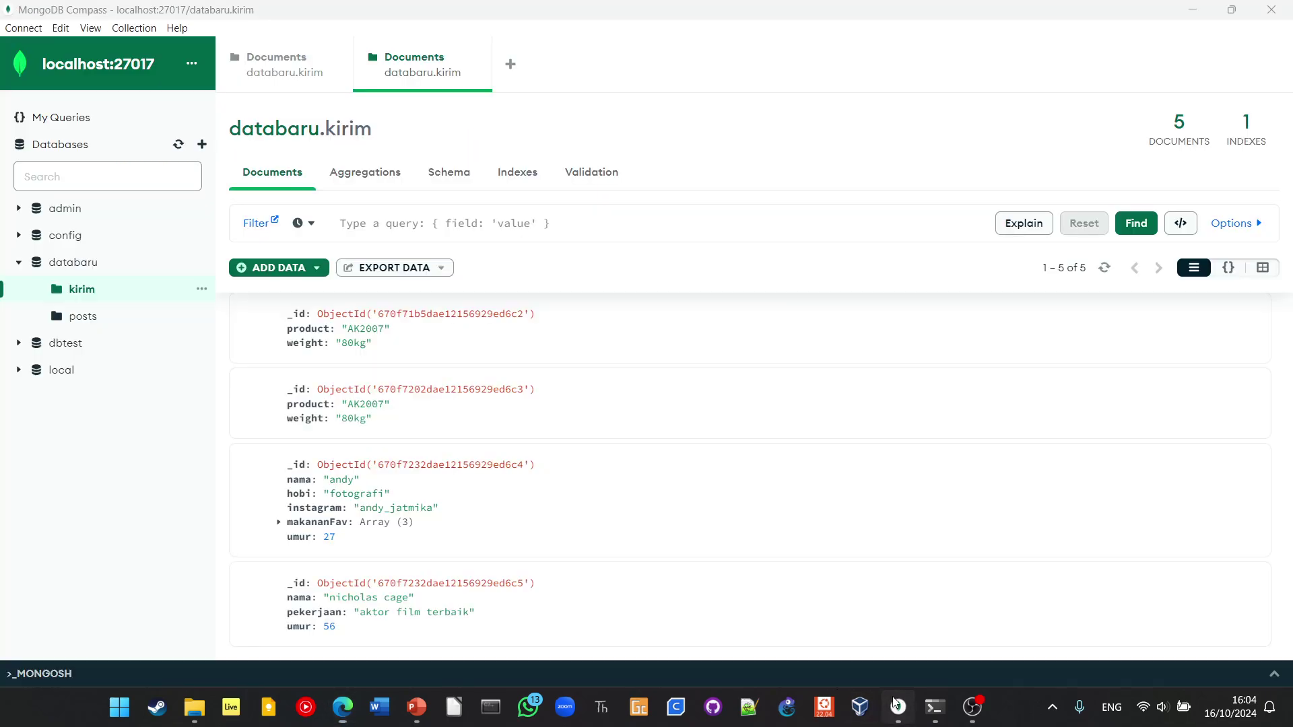
- Close the duplicate kirim Documents tab and reopen the kirim collection in a new tab
click(478, 58)
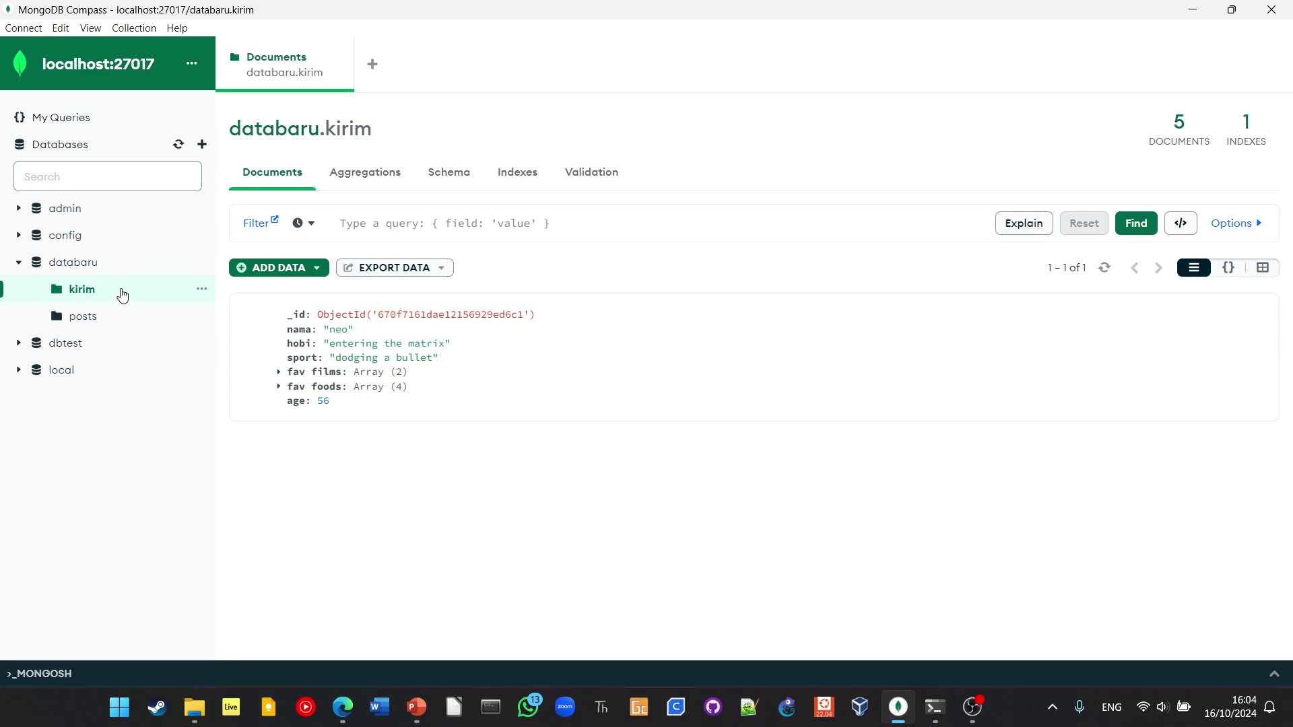
click(201, 291)
click(178, 333)
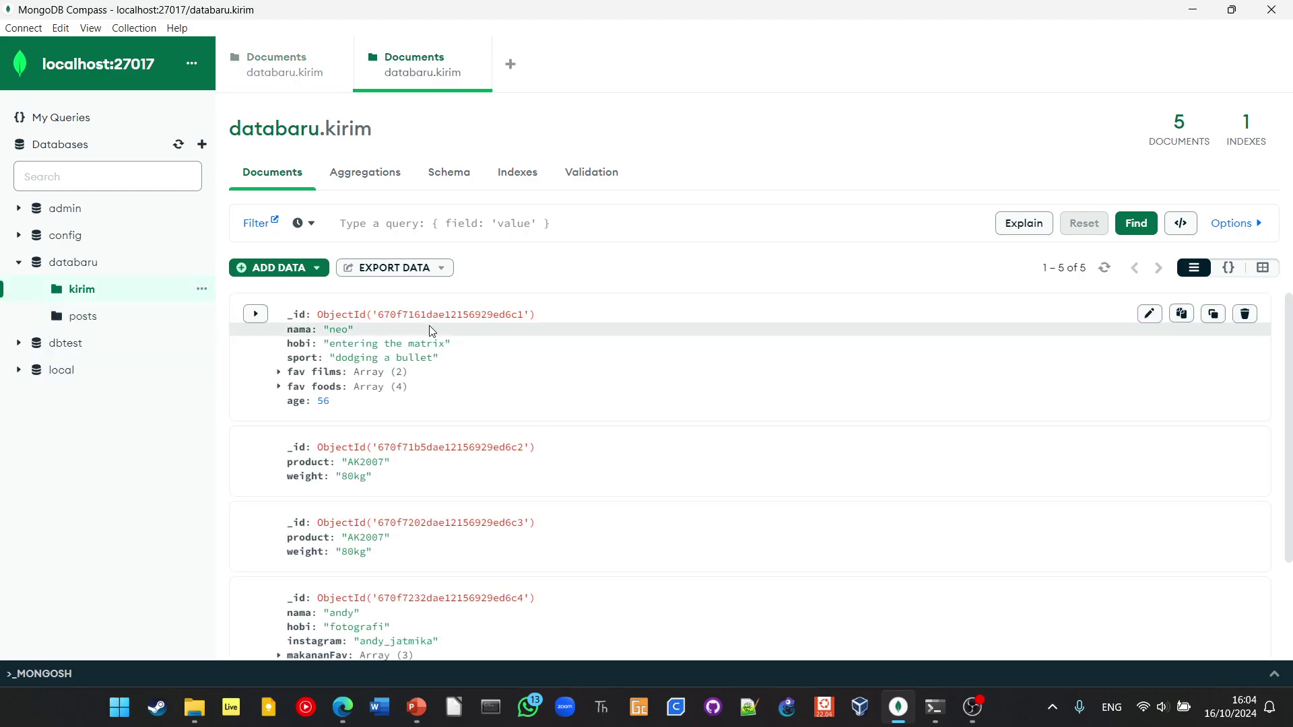
scroll(607, 367, down, 2)
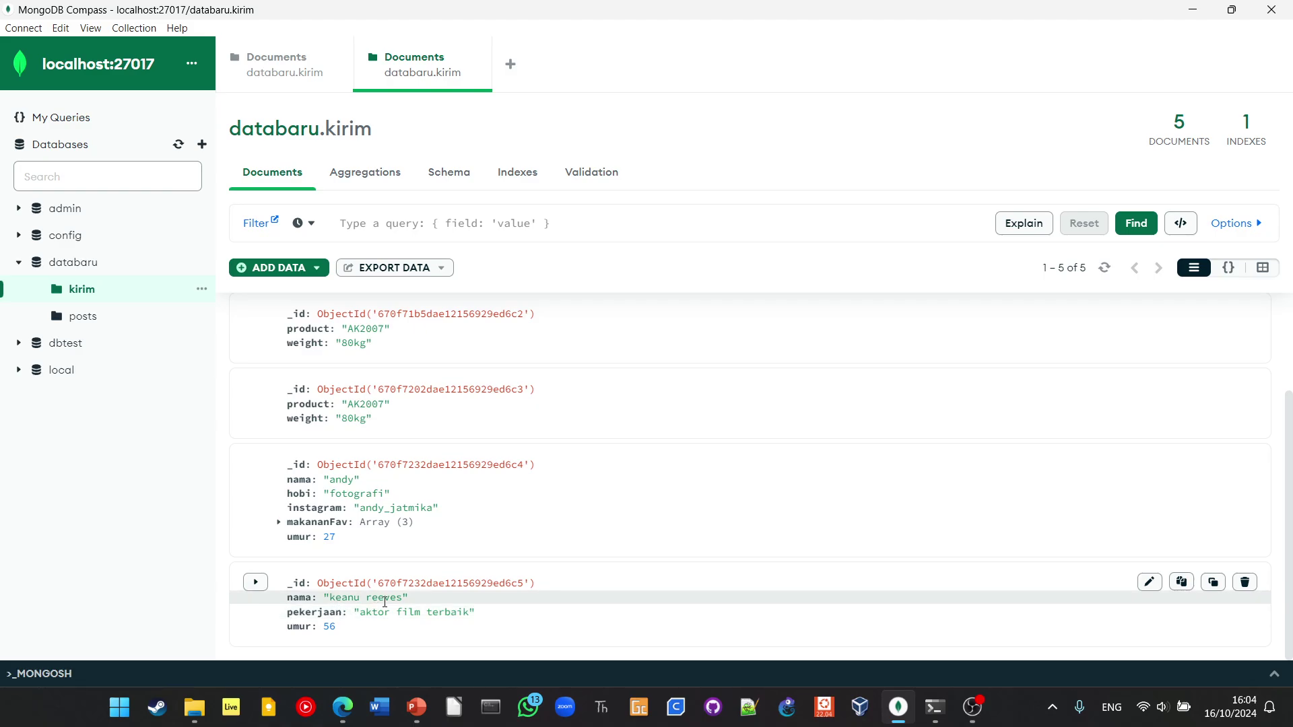
- Back in JupyterLab, rerun the find_one cell so it prints keanu reeves
click(344, 709)
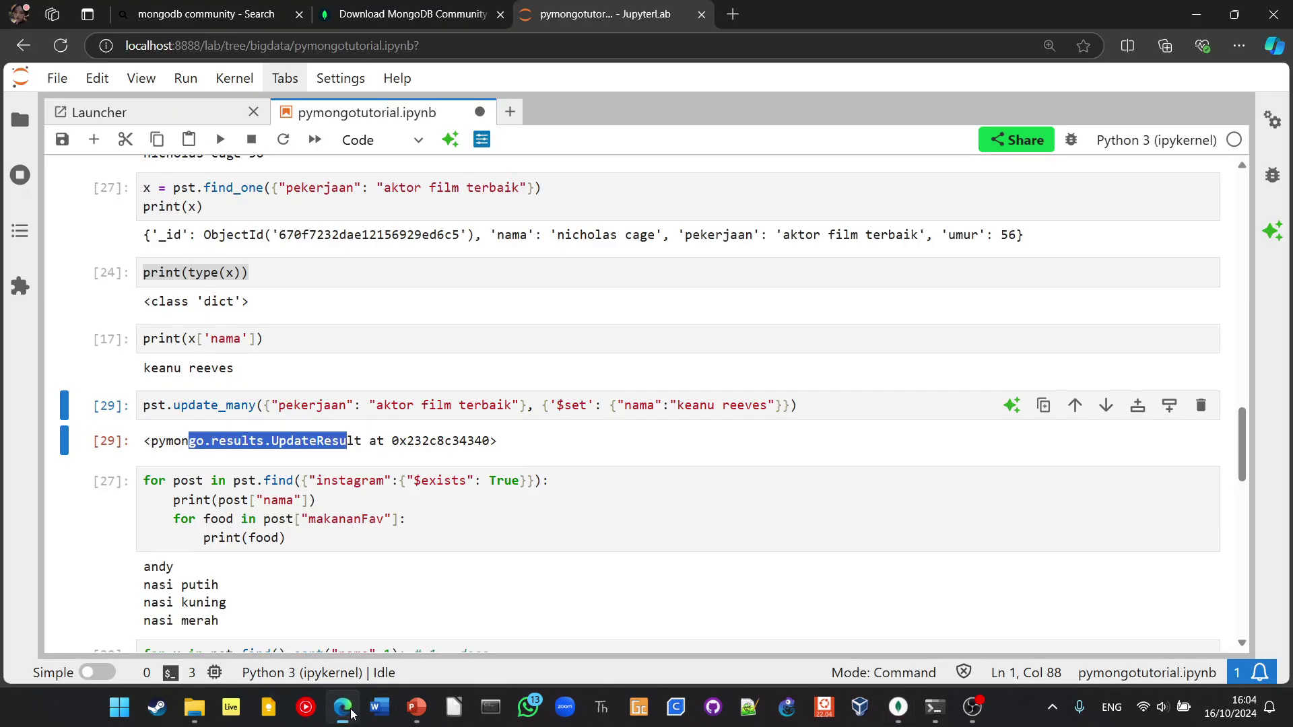
scroll(366, 468, up, 1)
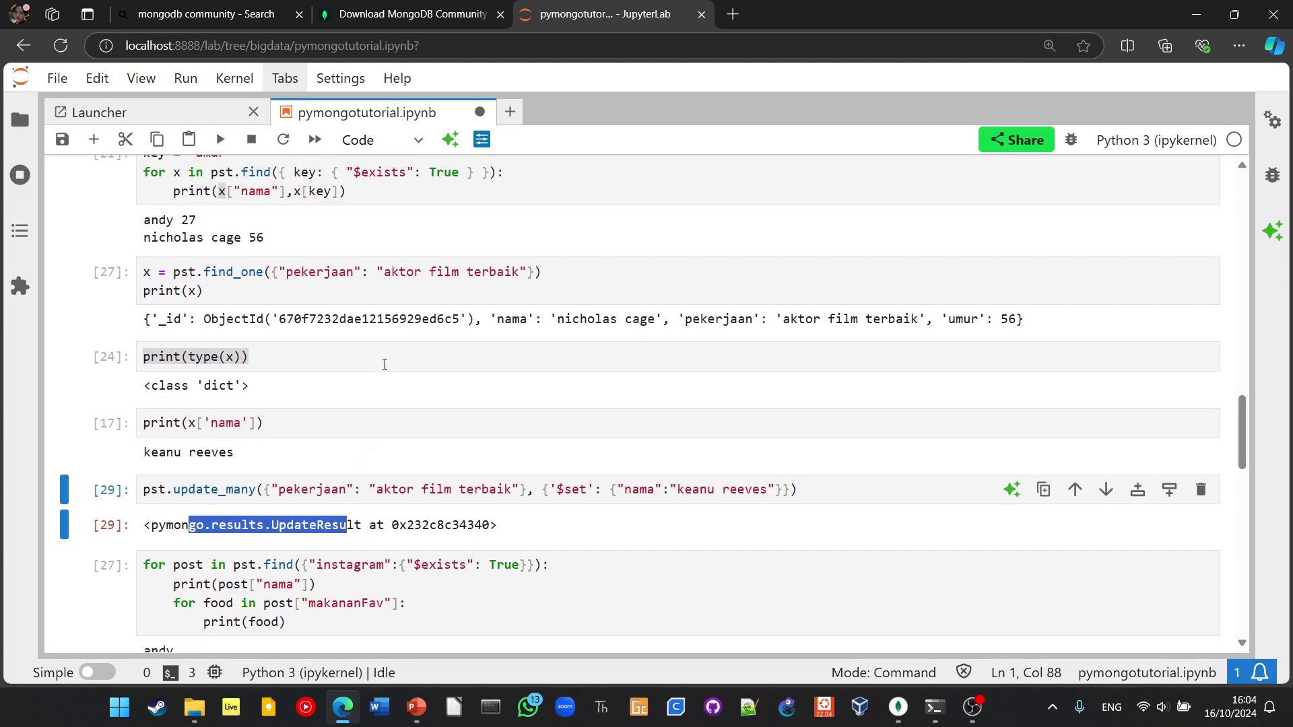
click(455, 291)
key(shift+Return)
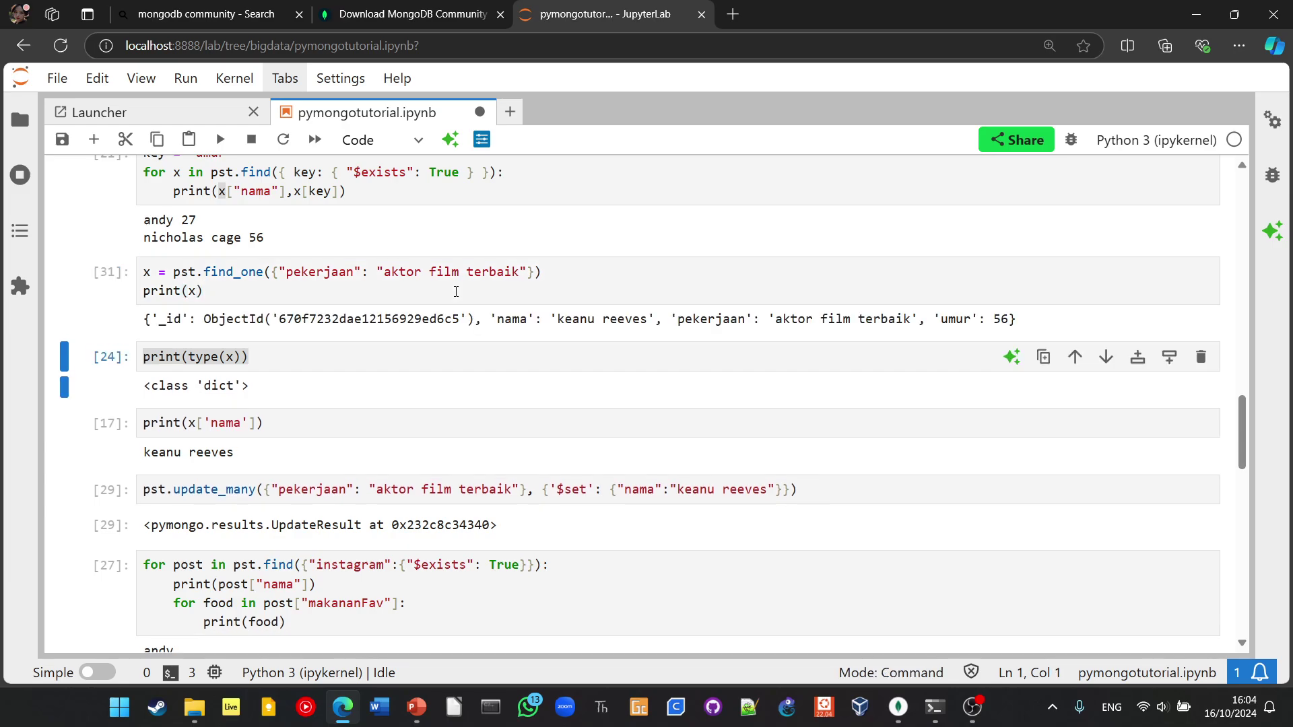
drag(552, 319, 656, 316)
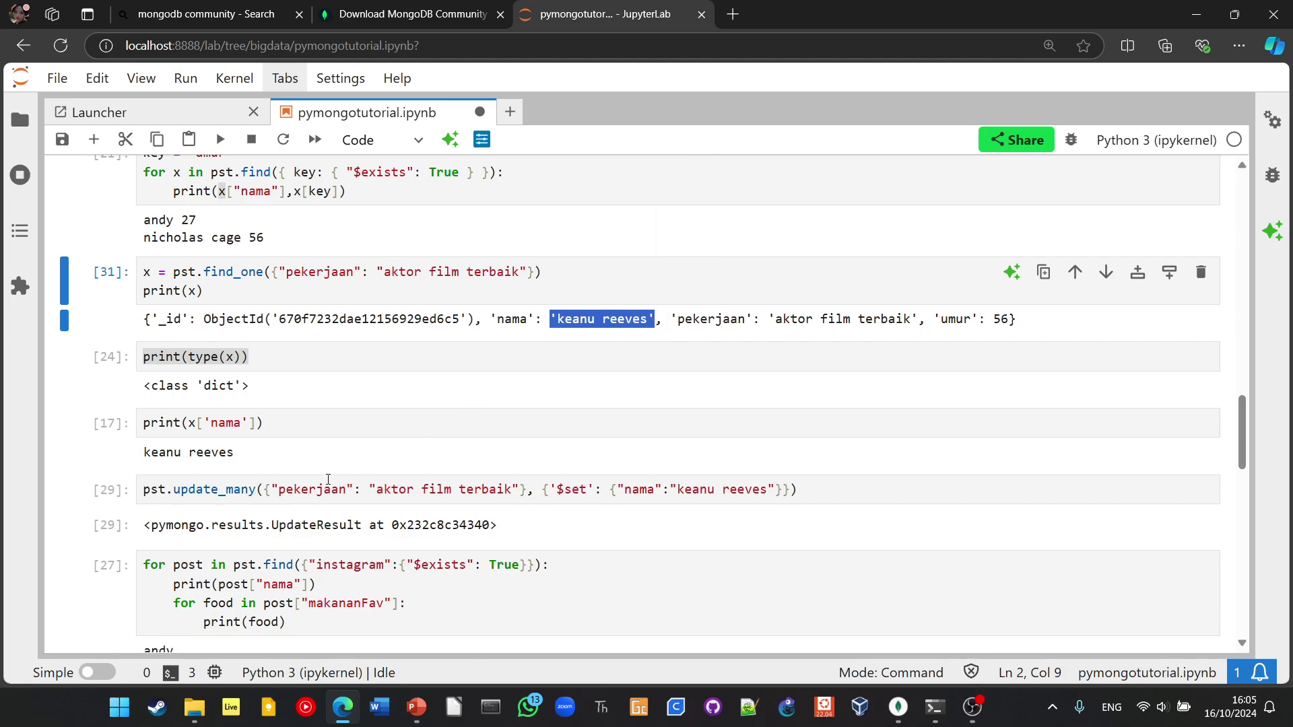
scroll(328, 479, up, 1)
scroll(328, 479, down, 2)
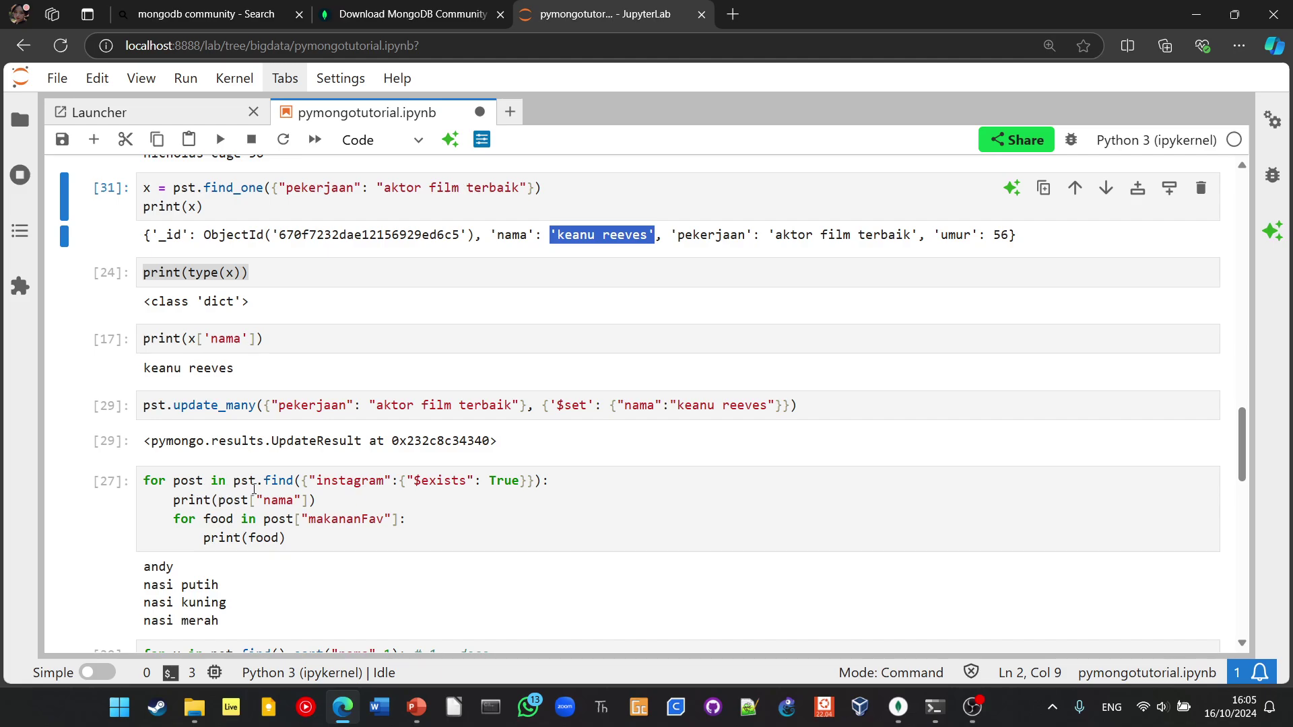
- Save the notebook and review the instagram loop's makananFav lines and three food outputs
drag(174, 519, 308, 551)
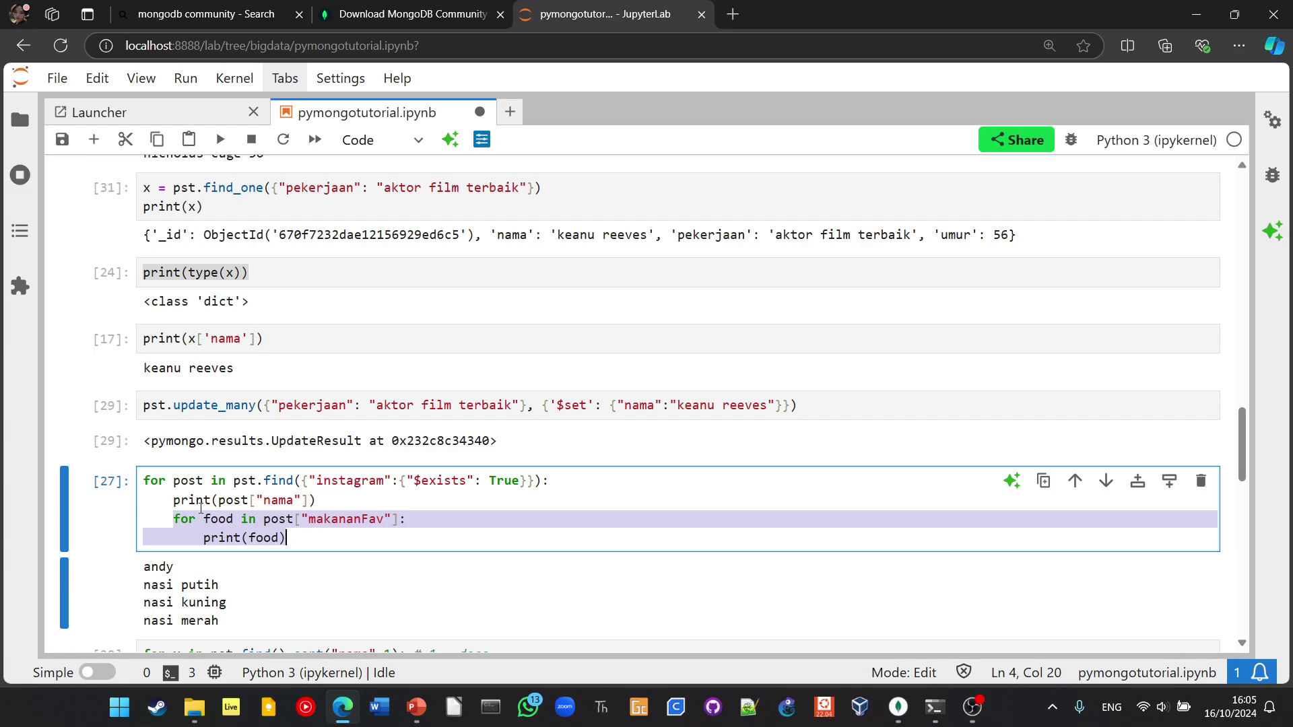
drag(174, 499, 331, 500)
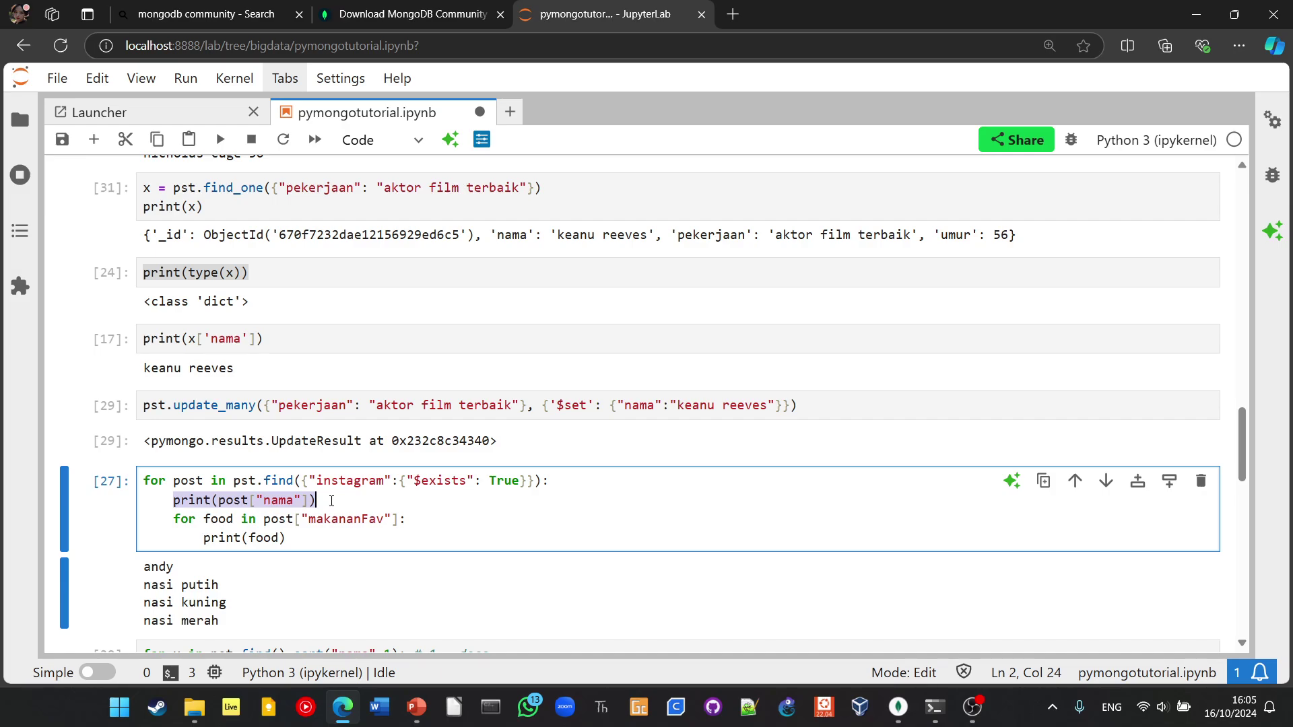
key(ctrl+s)
drag(145, 578, 230, 625)
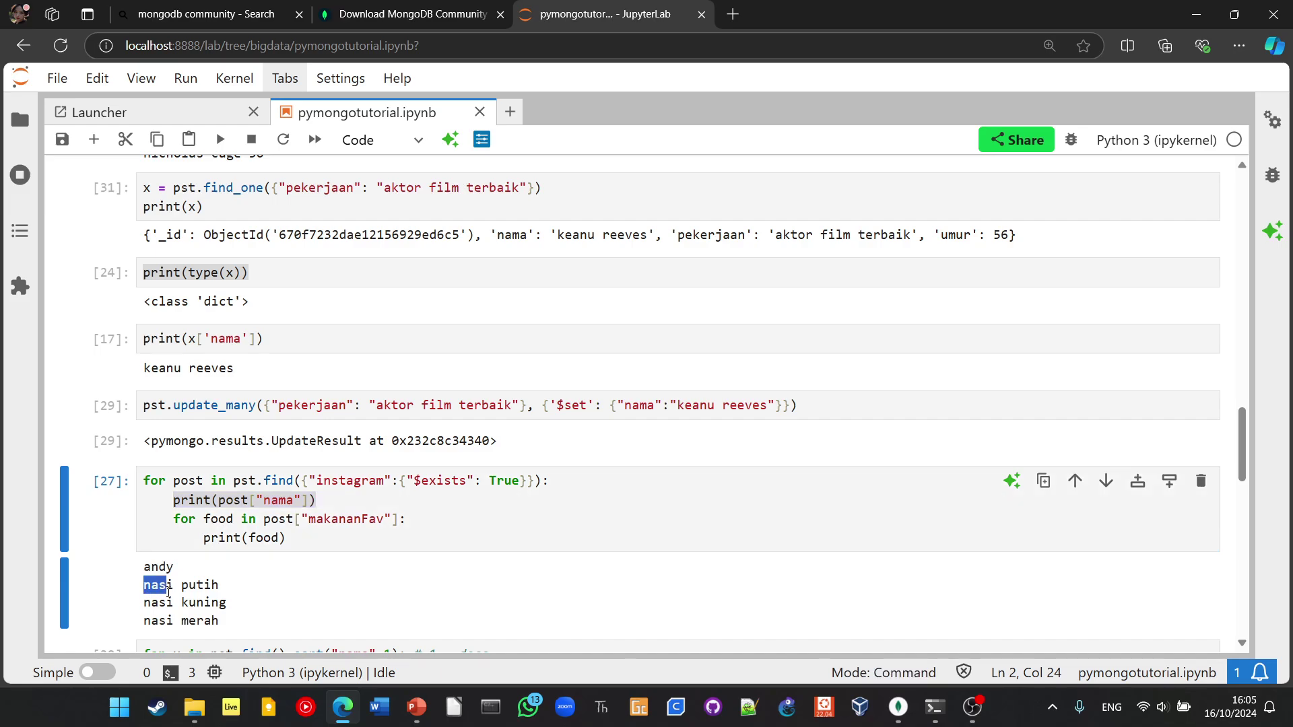
click(390, 535)
drag(308, 519, 386, 521)
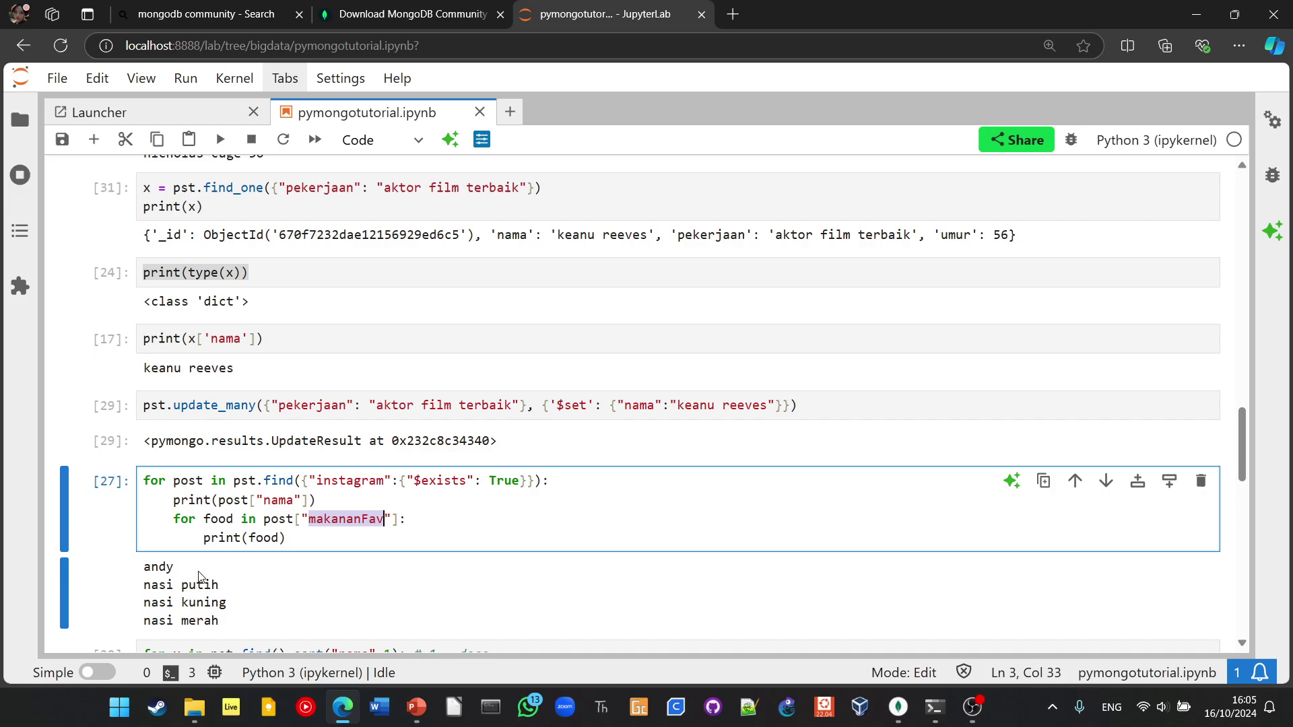
click(308, 538)
- Rerun the instagram food loop, then rerun the sort-by-nama cell, now raising KeyError 'nama'
key(shift+Return)
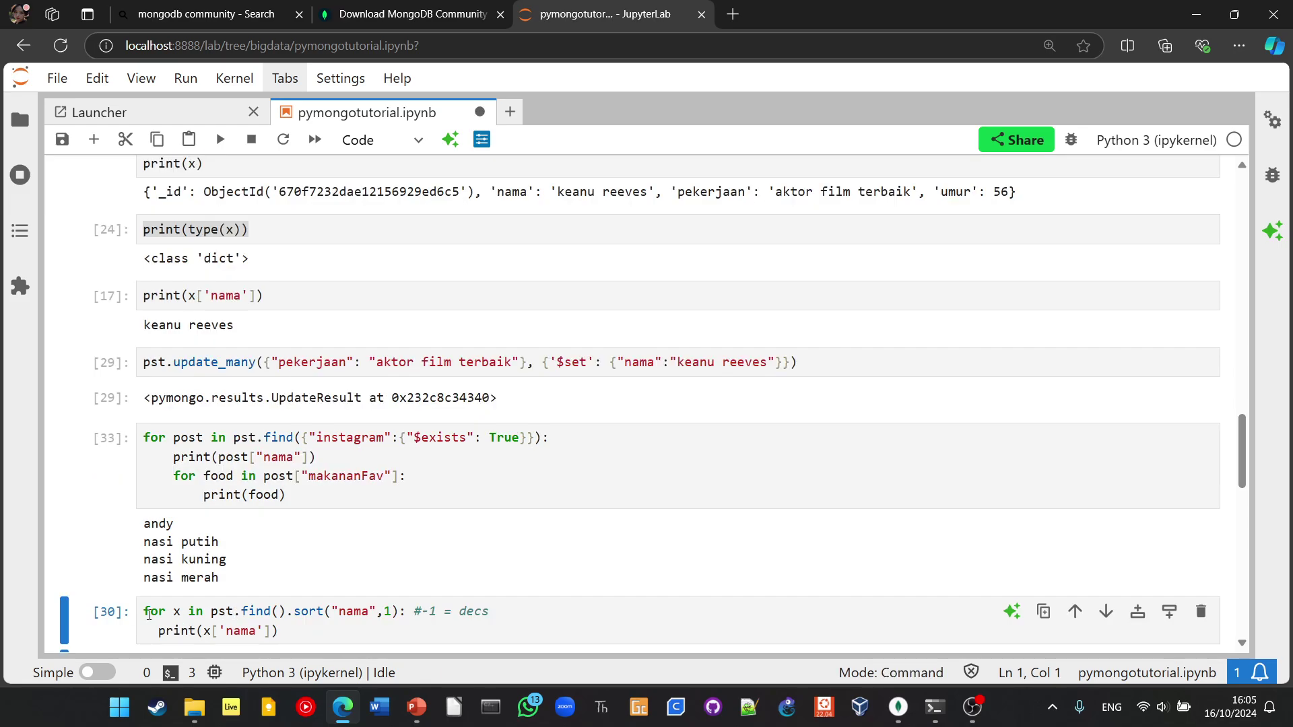
scroll(239, 561, down, 3)
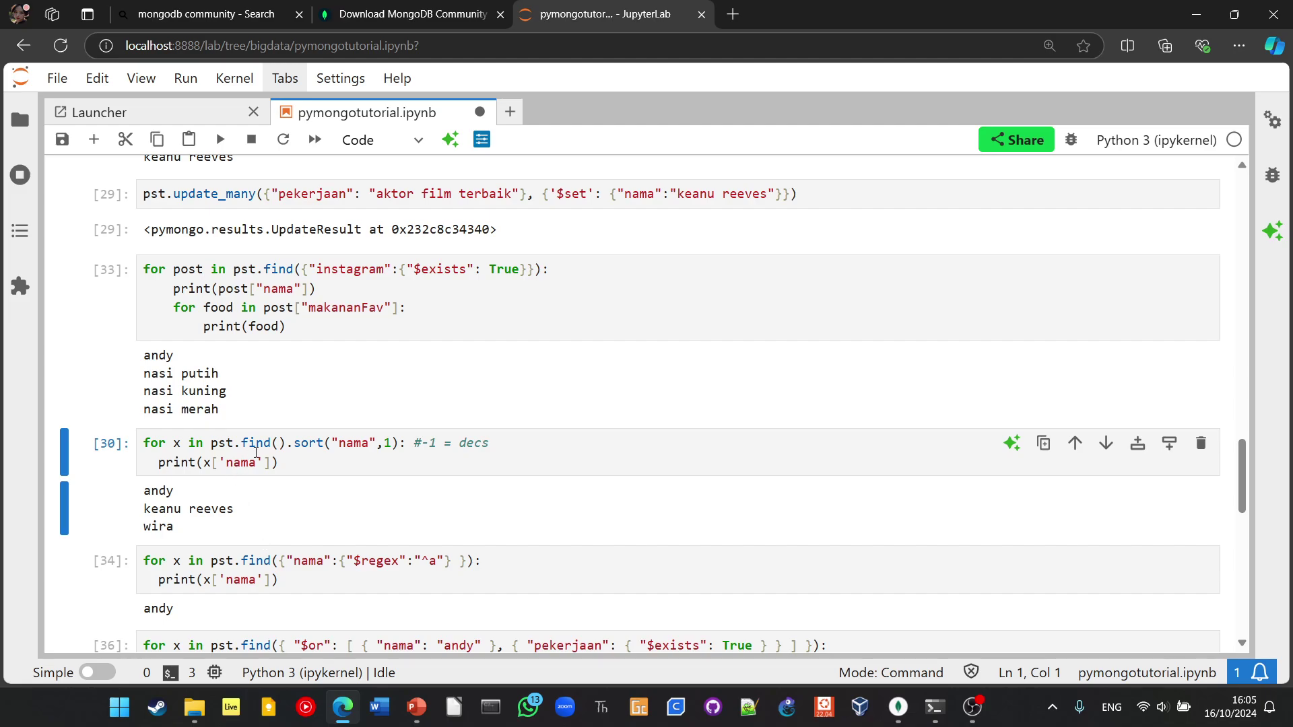
drag(145, 492, 185, 533)
click(485, 462)
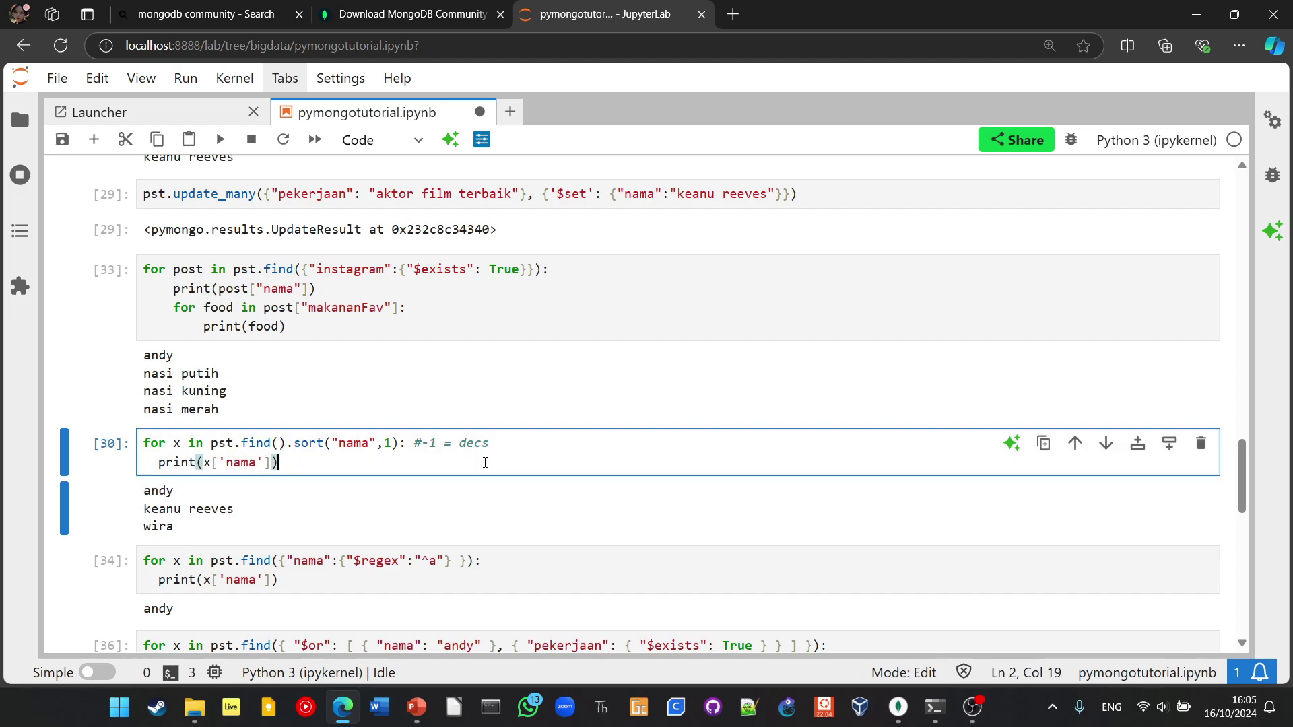
click(388, 446)
double_click(390, 446)
click(345, 461)
key(shift+Return)
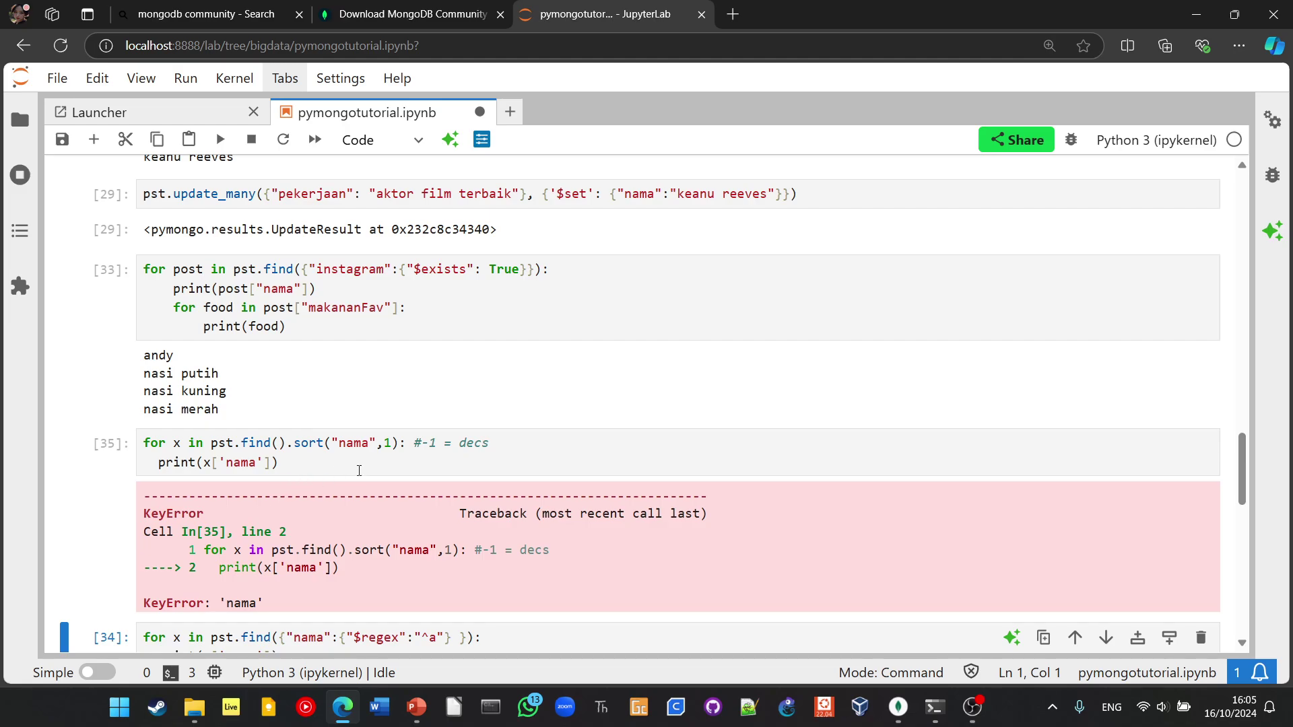
scroll(468, 486, up, 10)
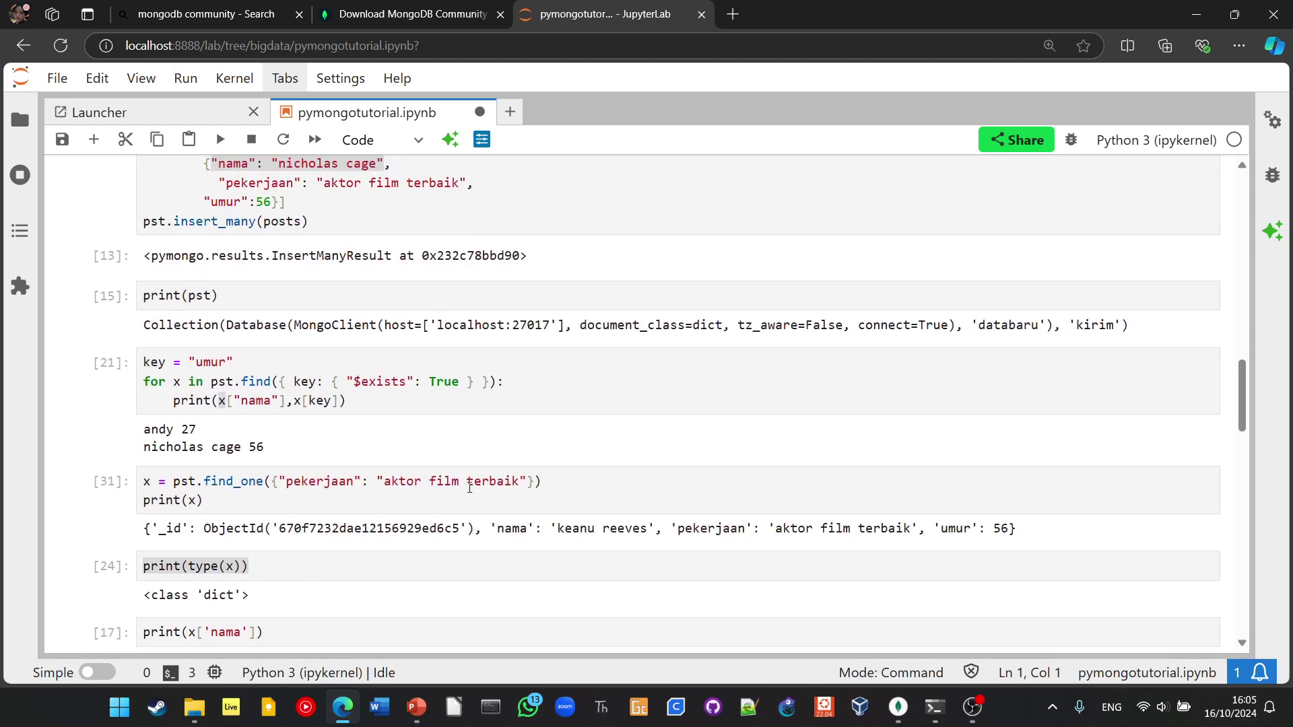
scroll(313, 379, up, 10)
drag(144, 270, 273, 367)
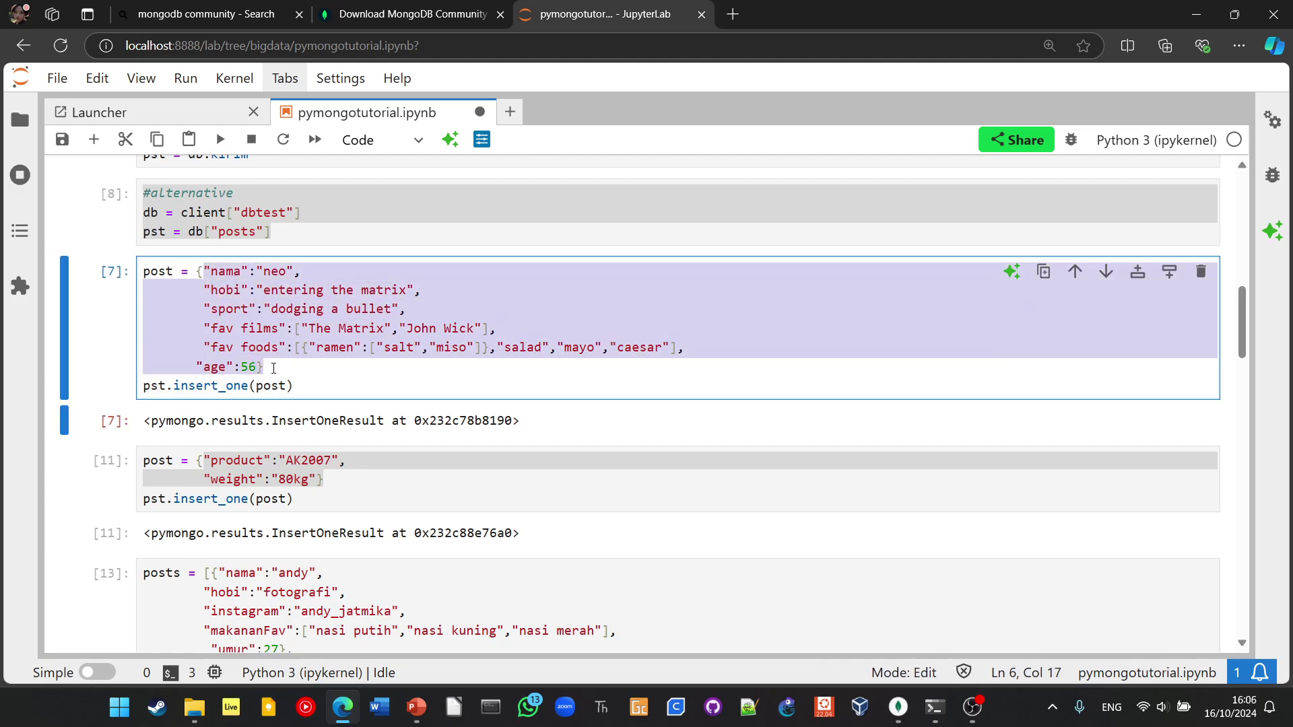
click(286, 485)
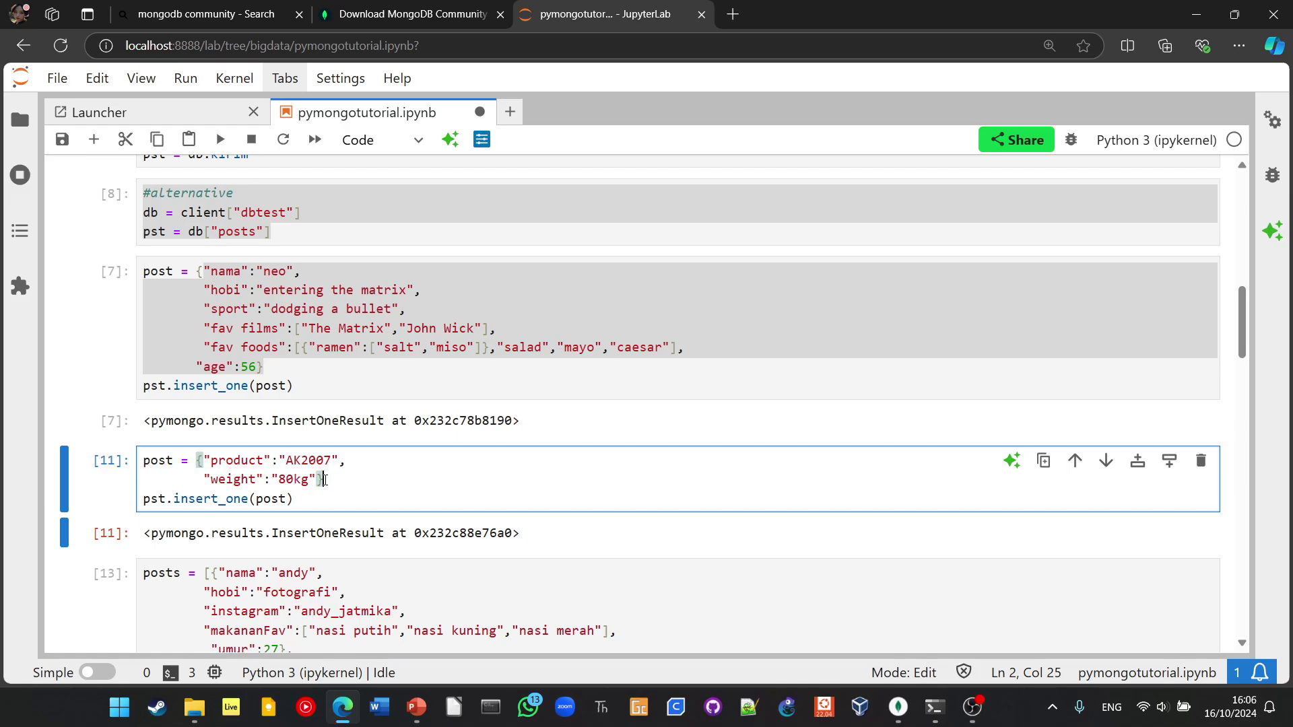
drag(323, 479, 130, 462)
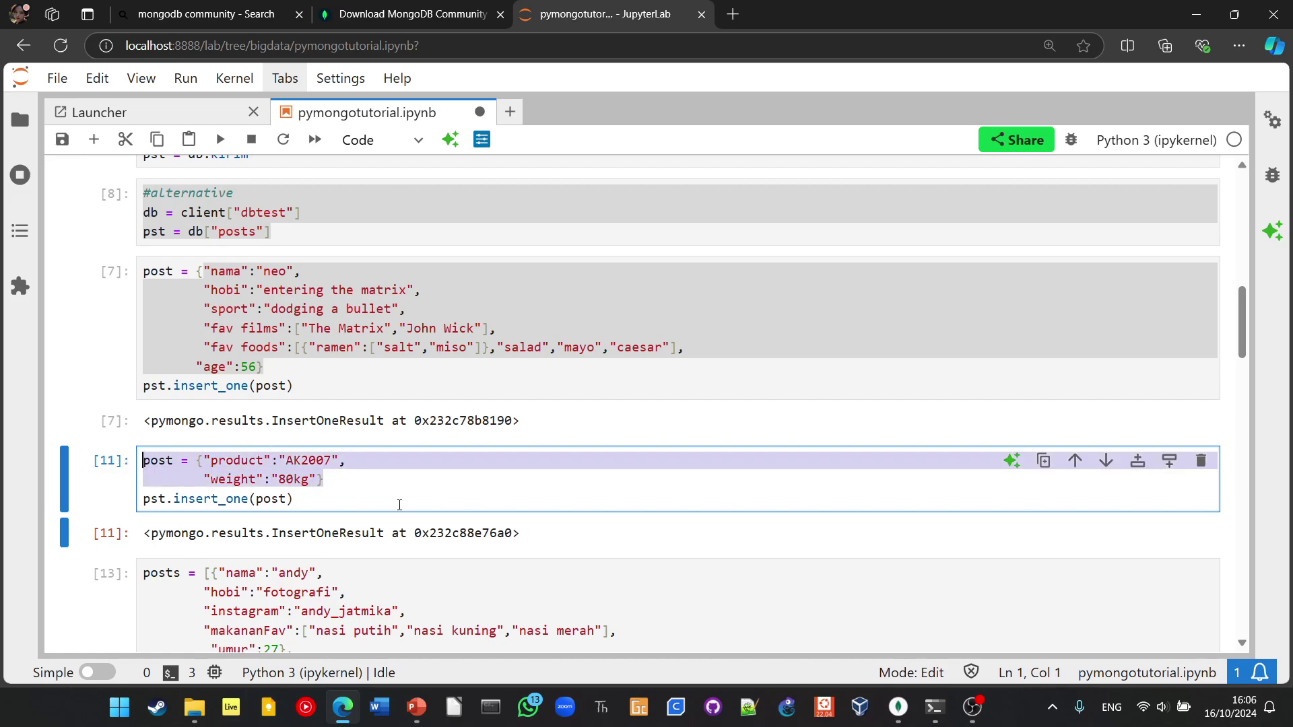
scroll(399, 505, down, 1)
scroll(398, 506, down, 1)
scroll(398, 508, down, 2)
scroll(398, 510, down, 1)
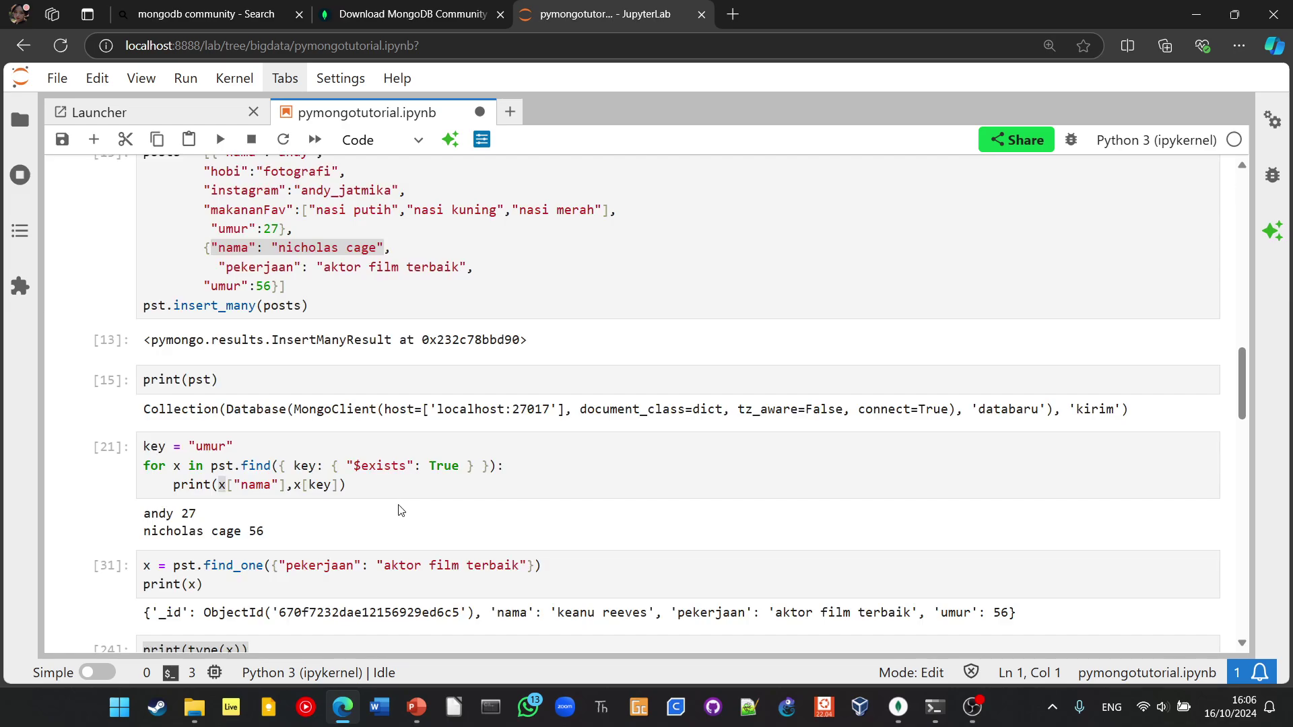
click(274, 466)
drag(273, 466, 376, 467)
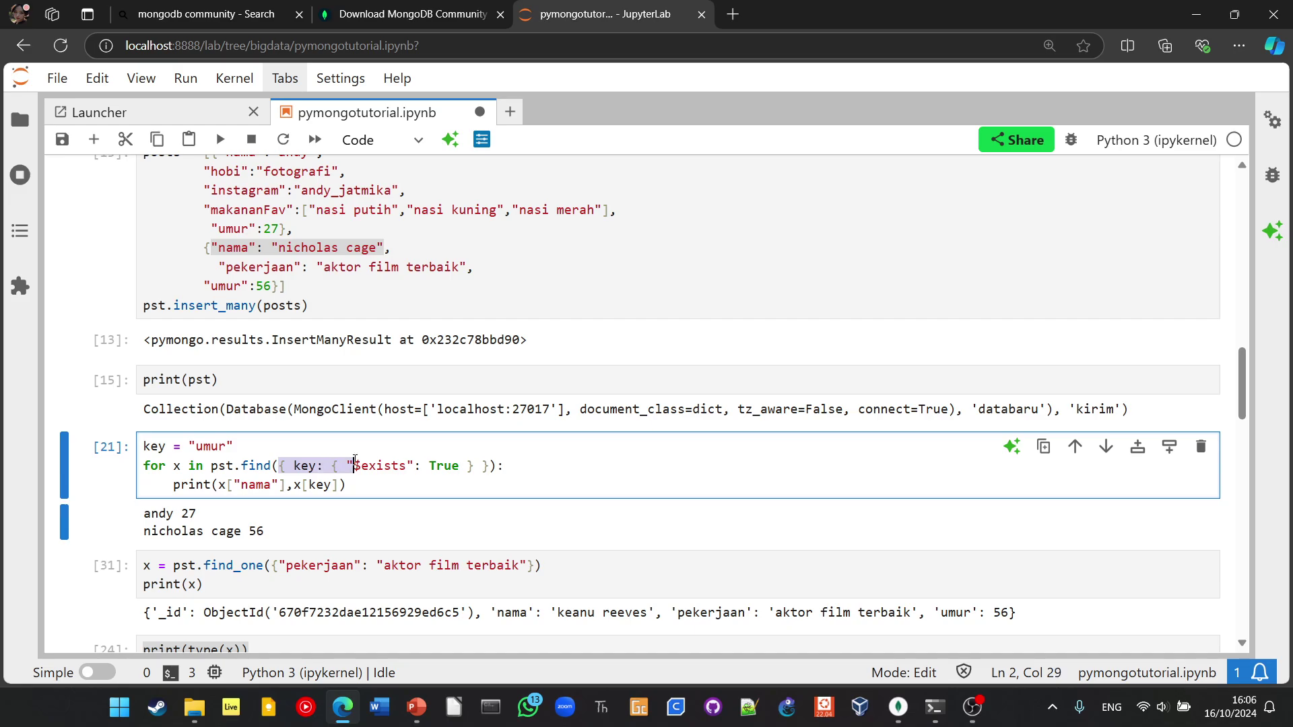
click(386, 466)
scroll(412, 513, down, 1)
scroll(414, 505, down, 3)
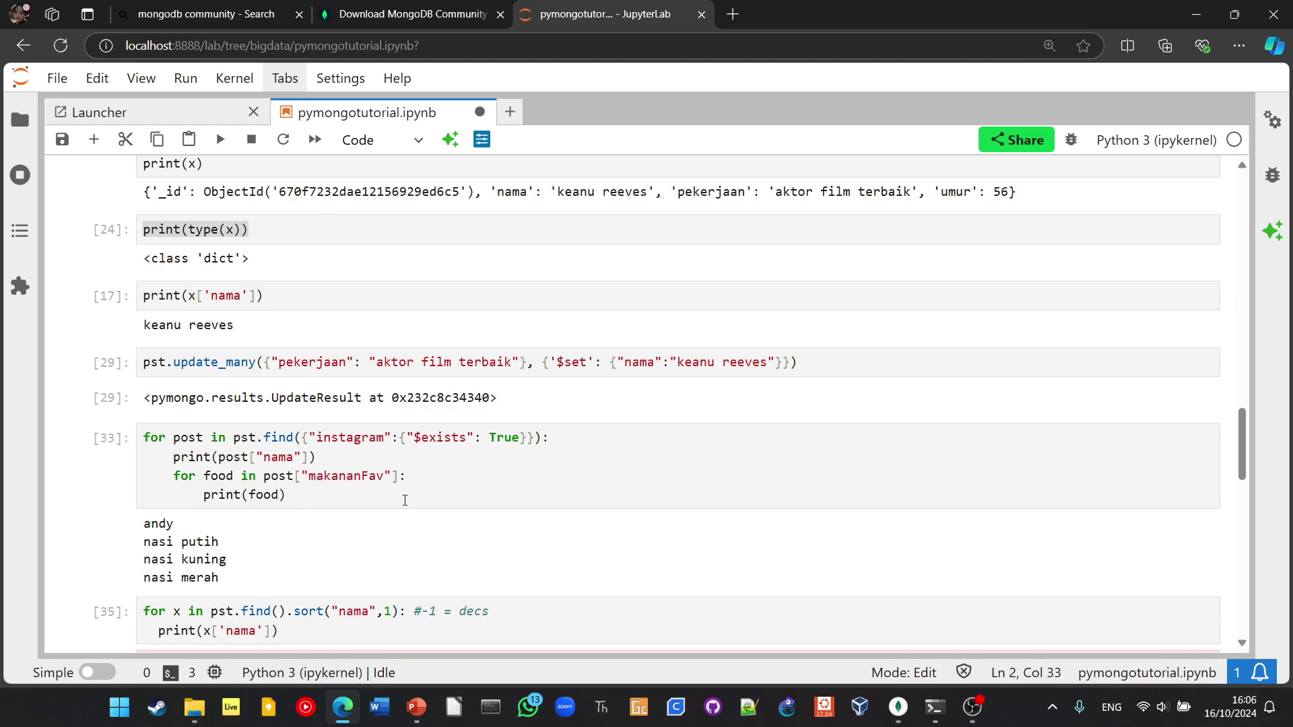
- Paste the $exists filter into the sort query's find, switch it to nama, and run
drag(302, 438, 535, 438)
key(ctrl+c)
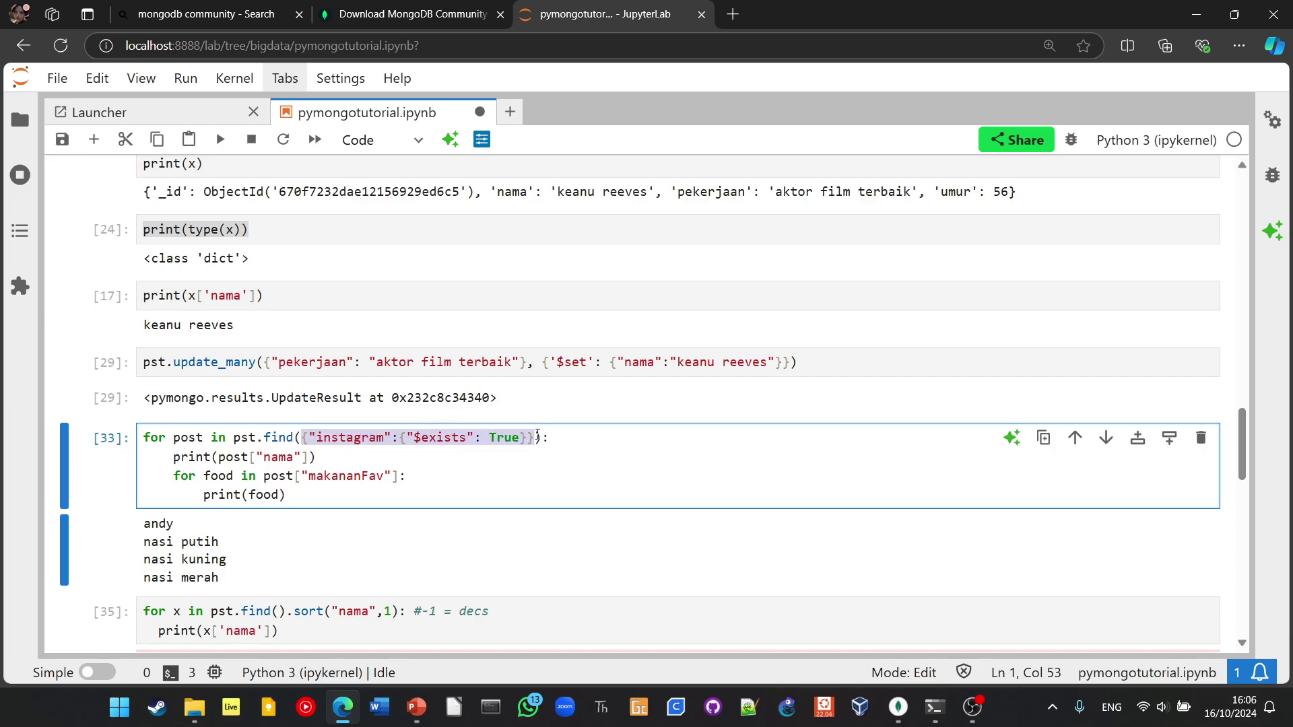
click(275, 616)
key(ctrl+v)
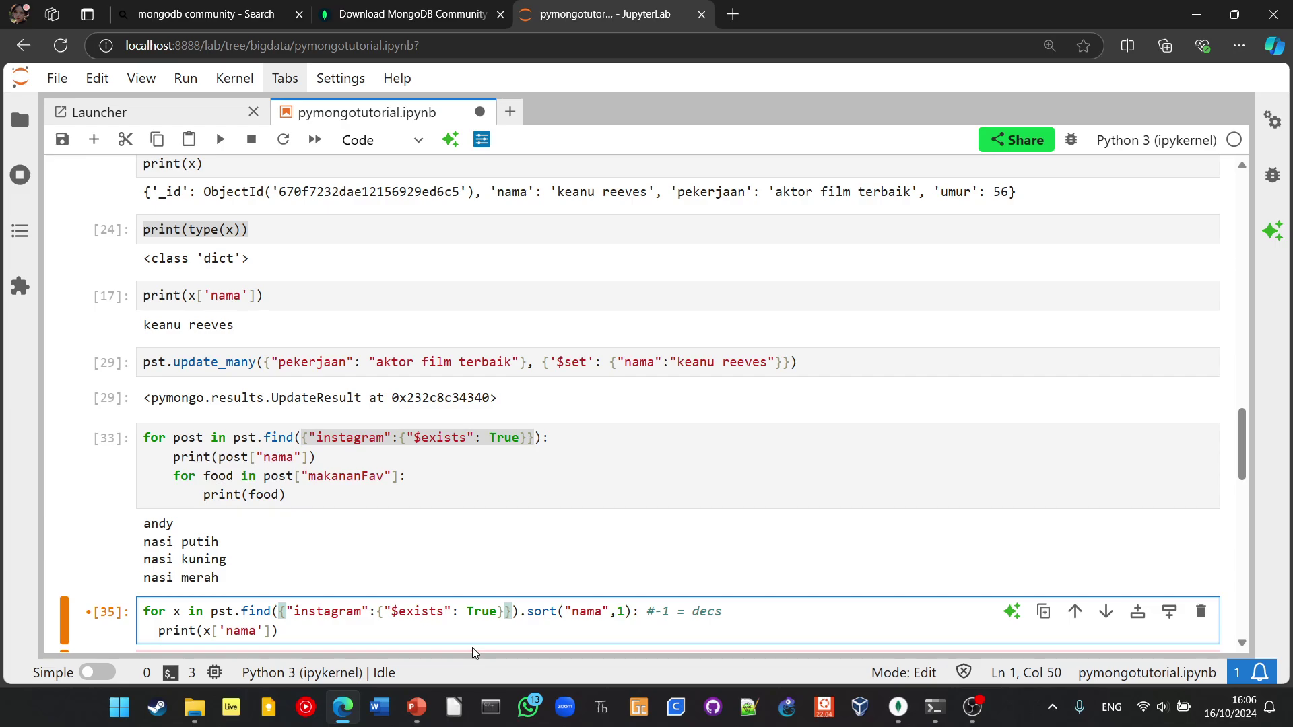
click(366, 612)
drag(366, 611, 295, 612)
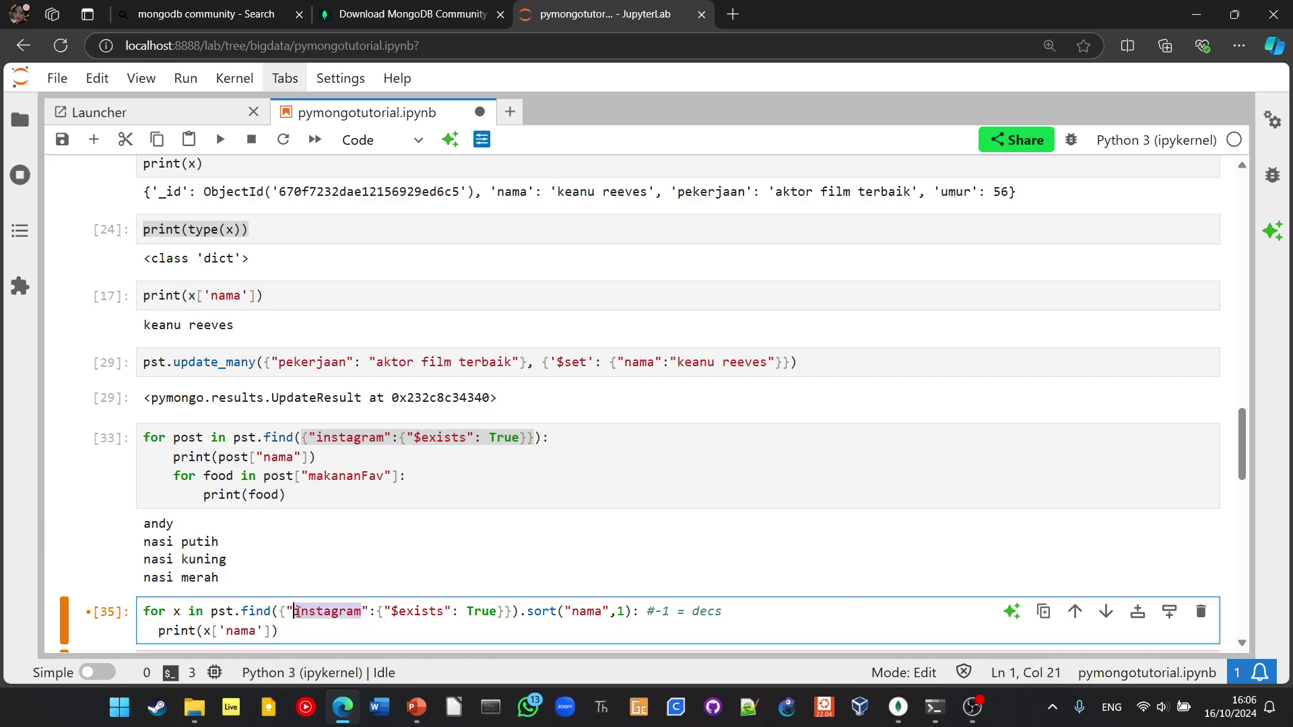
text(nama)
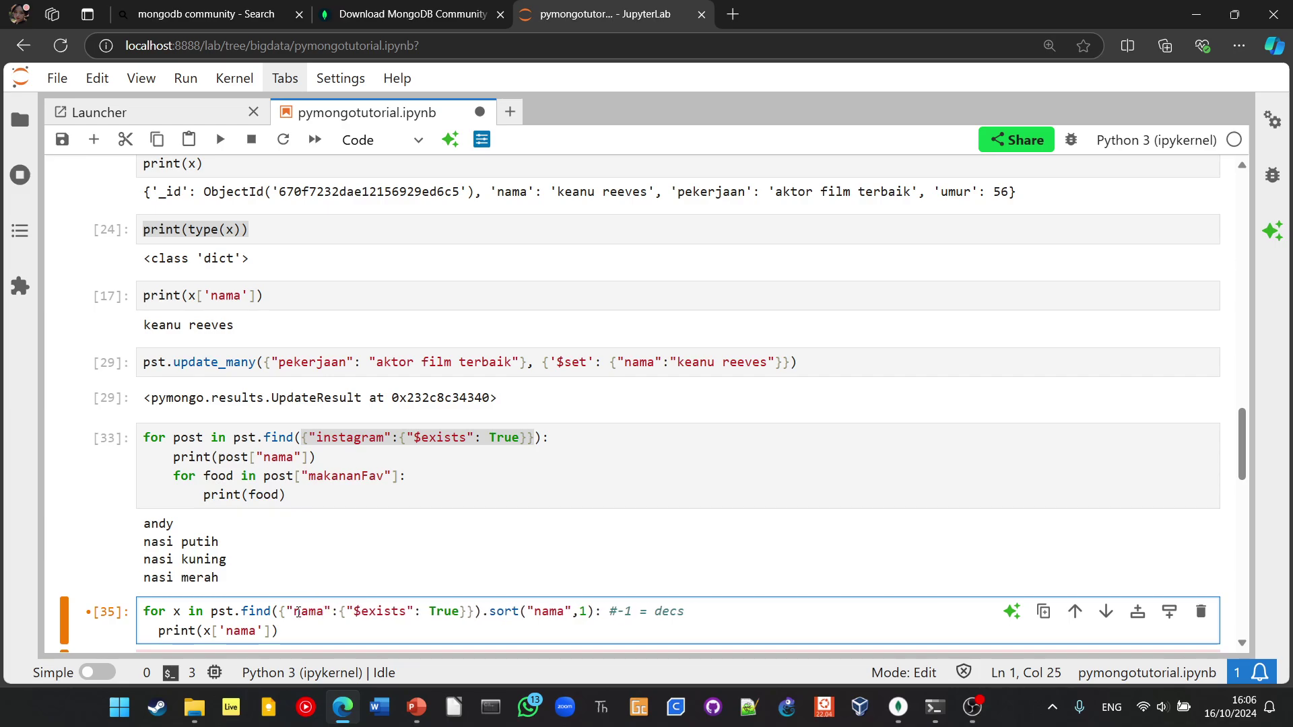
key(shift+Return)
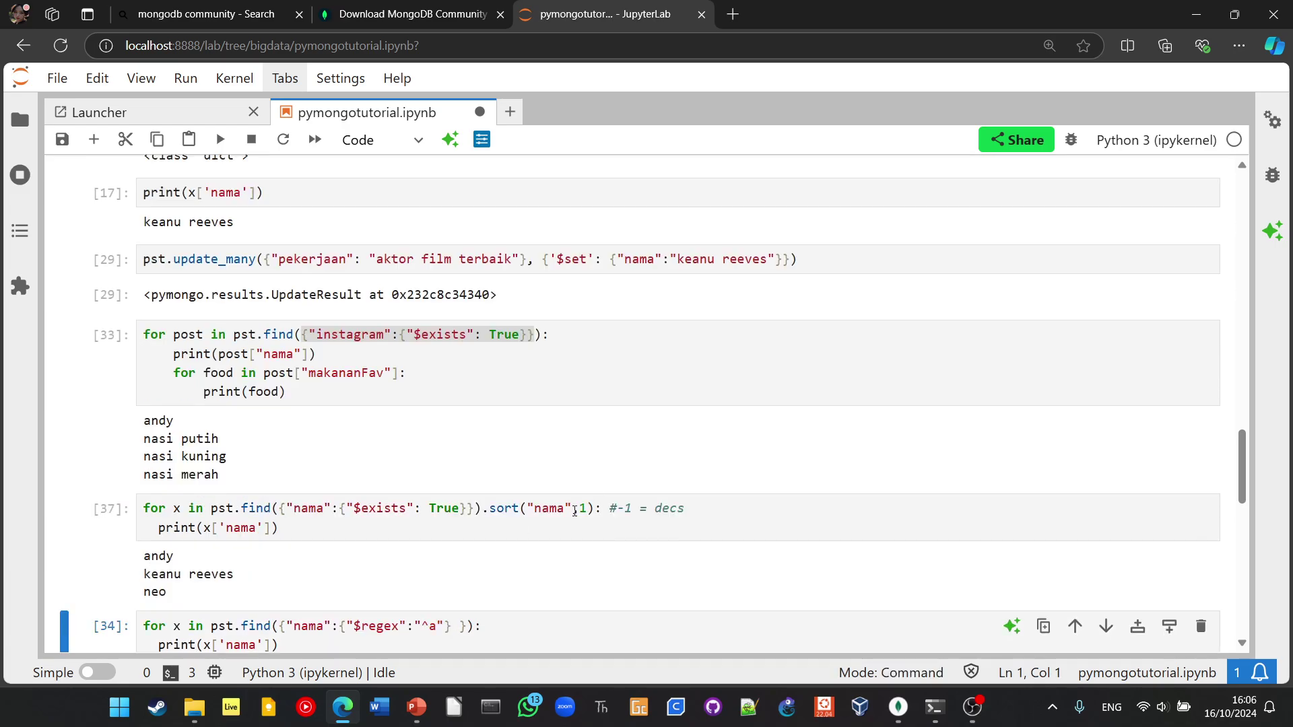
text(-)
- Rerun the sort in descending order, edit the sort direction, and save the notebook
key(shift+Return)
click(589, 510)
key(BackSpace)
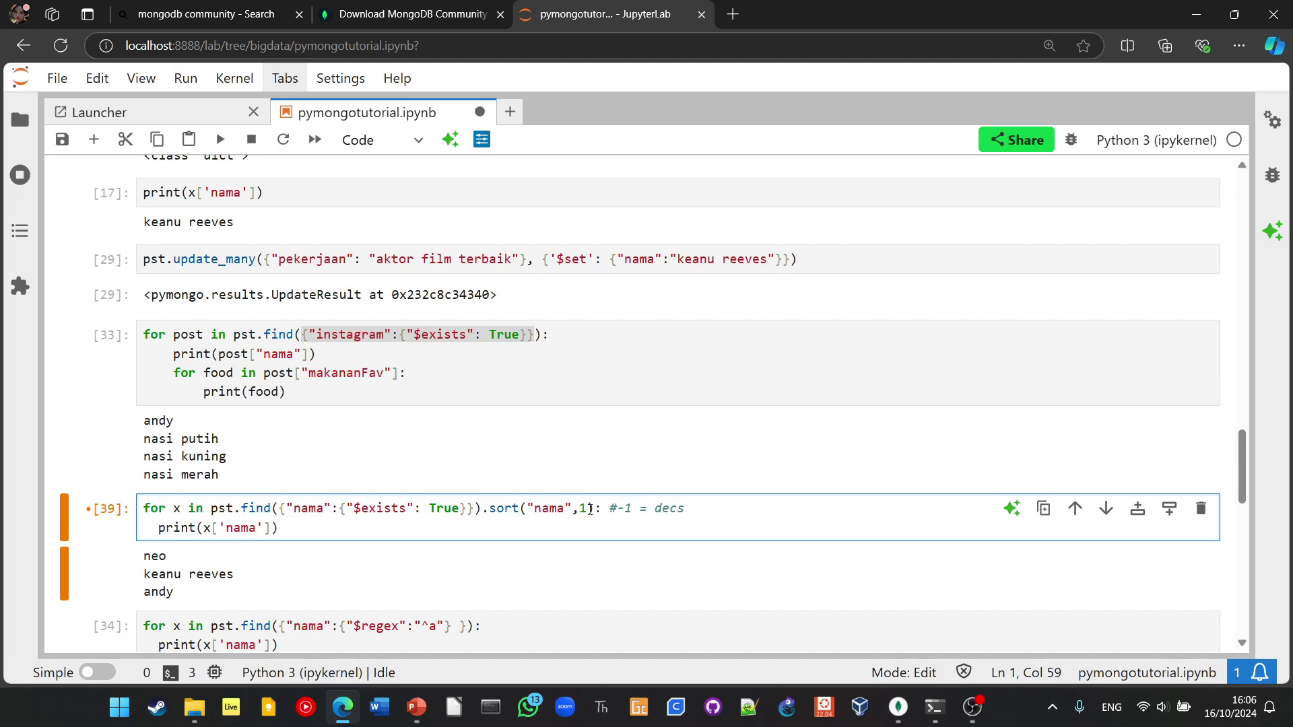
key(ctrl+s)
scroll(350, 521, down, 3)
- Rerun the regex cell, then the $or query for nama andy or an existing pekerjaan
click(334, 393)
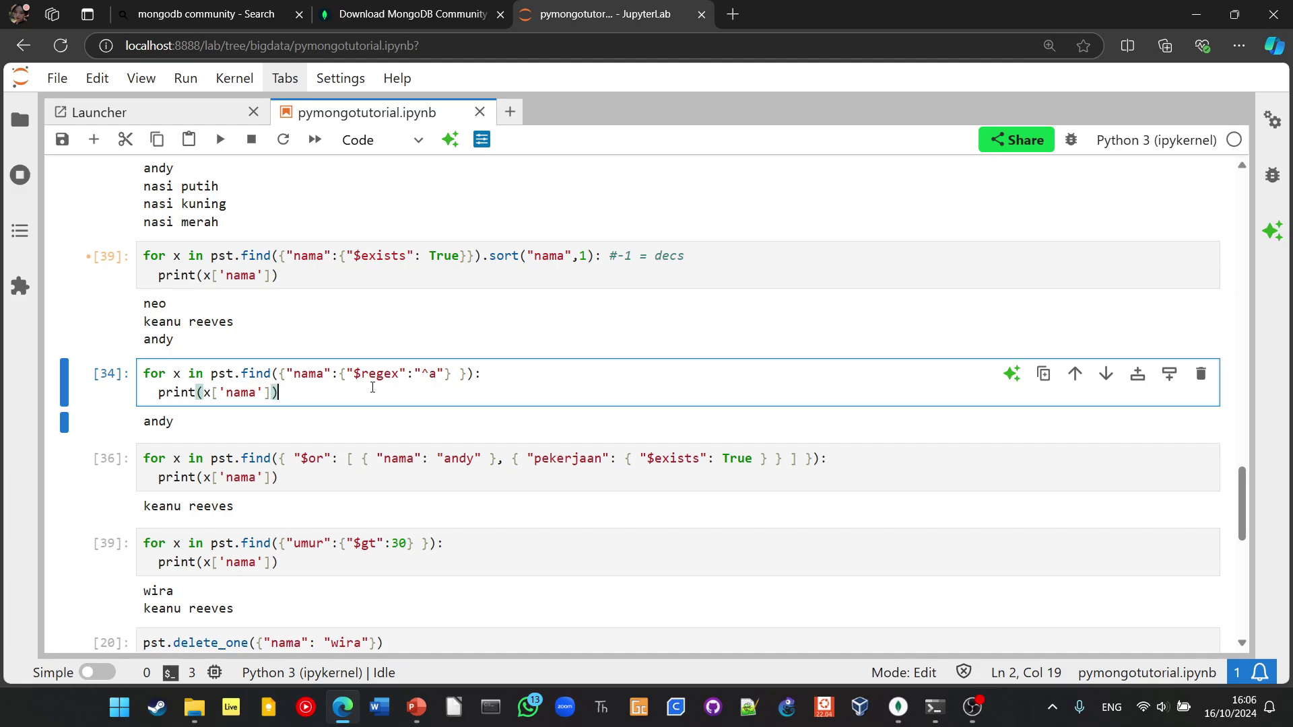
key(shift+Return)
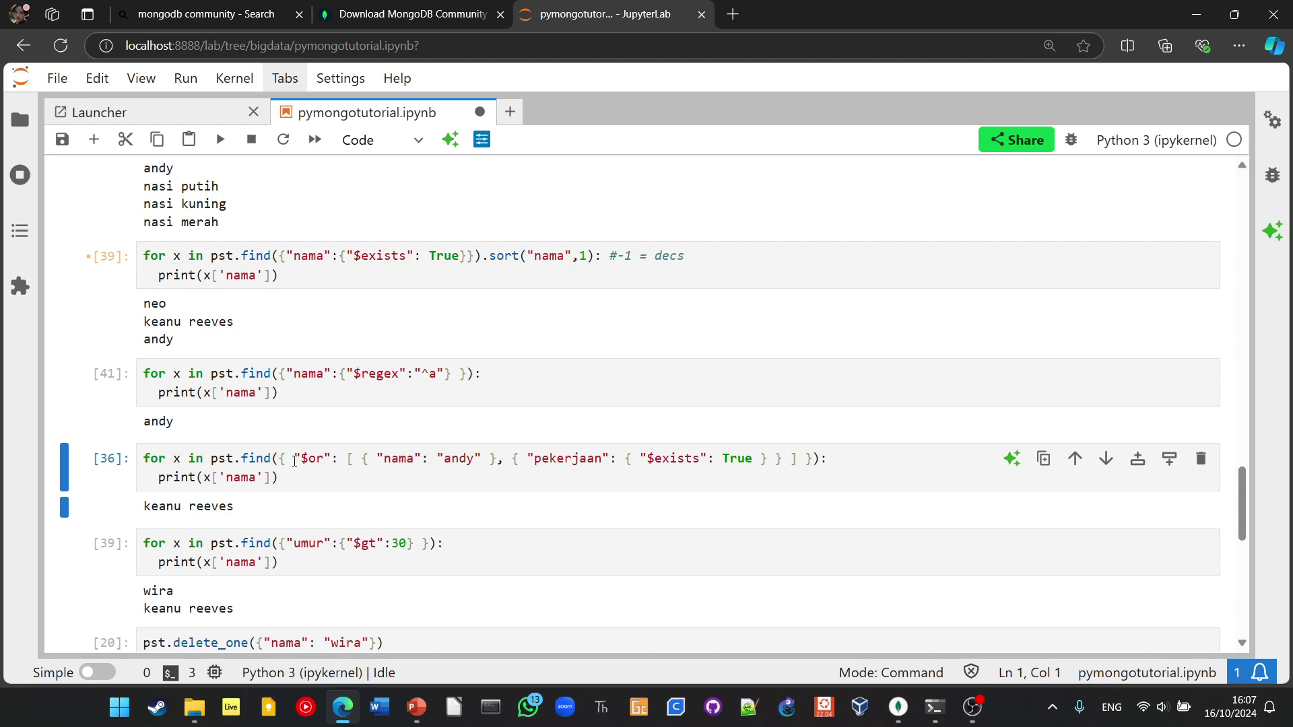
drag(294, 460, 346, 459)
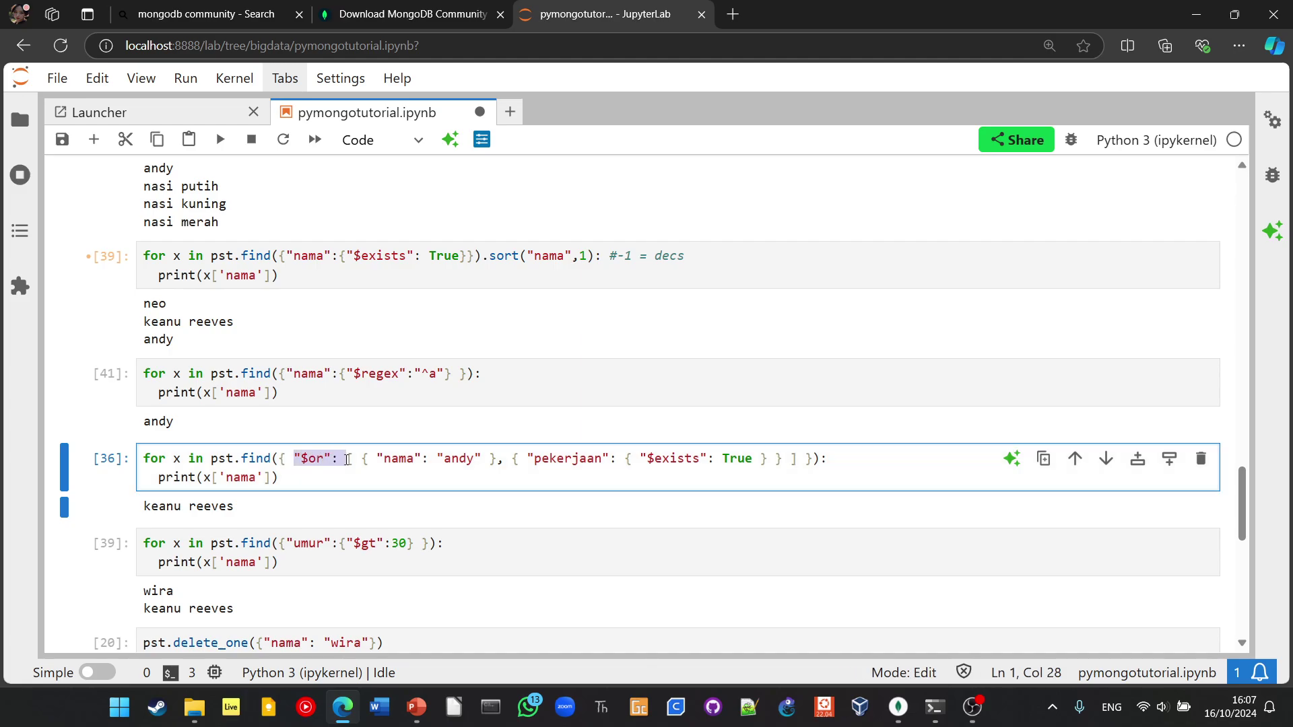
click(370, 460)
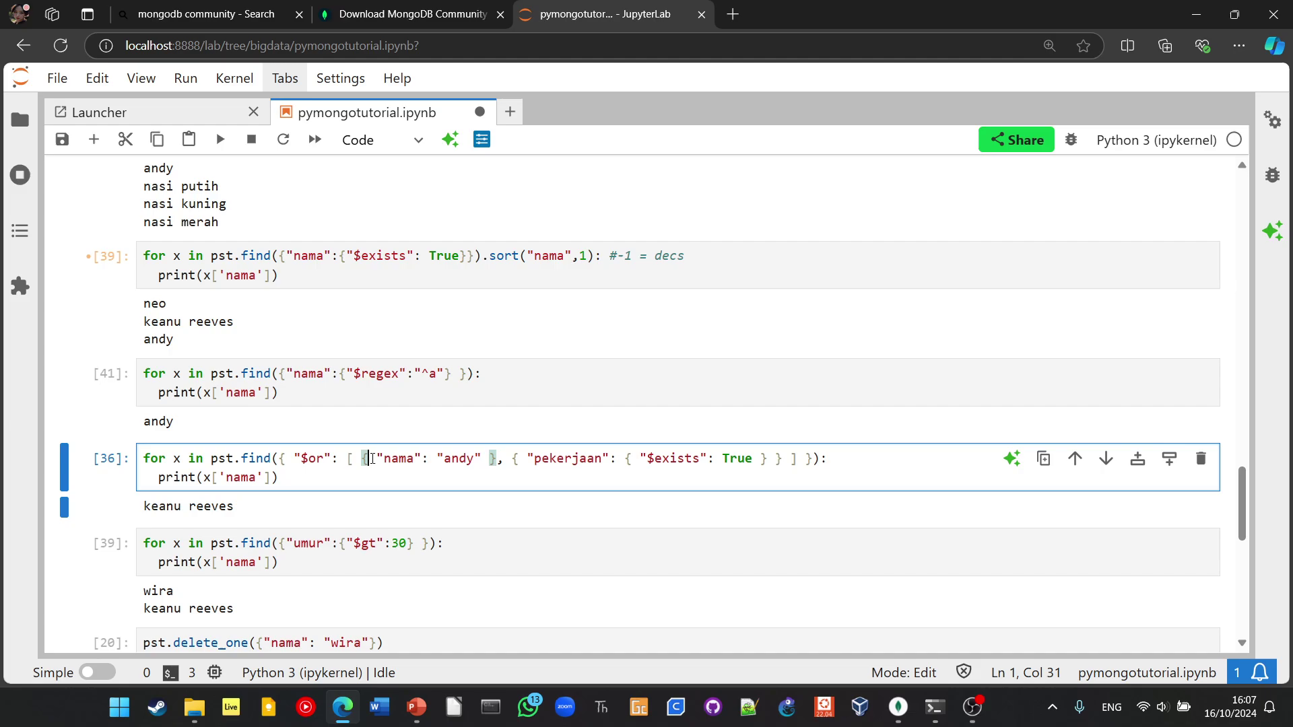
drag(370, 460, 492, 456)
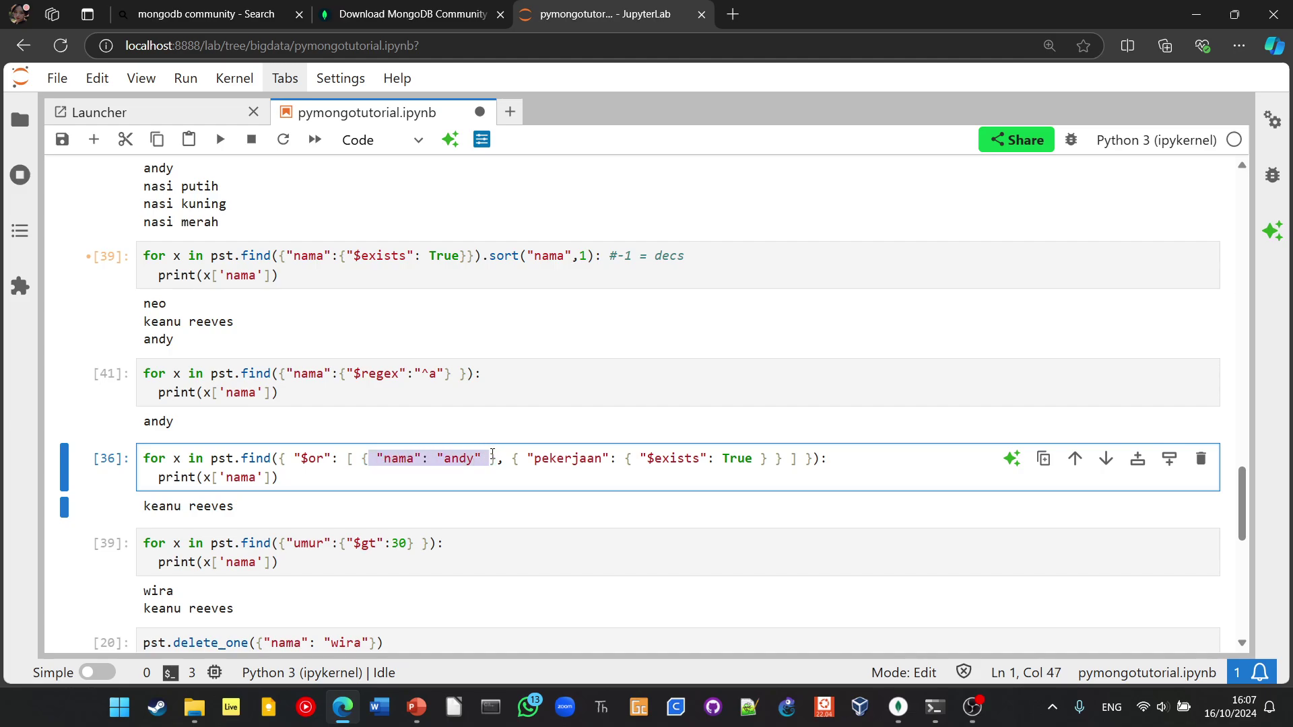
click(439, 468)
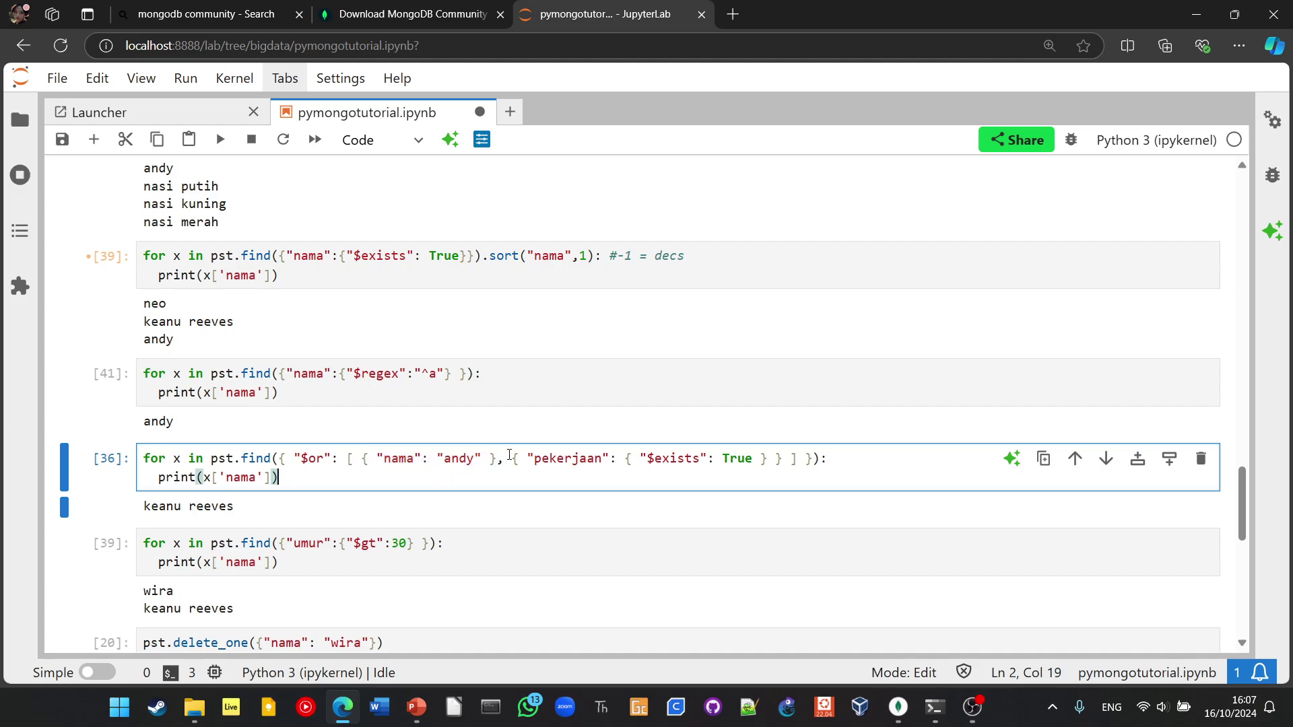
drag(526, 457, 768, 458)
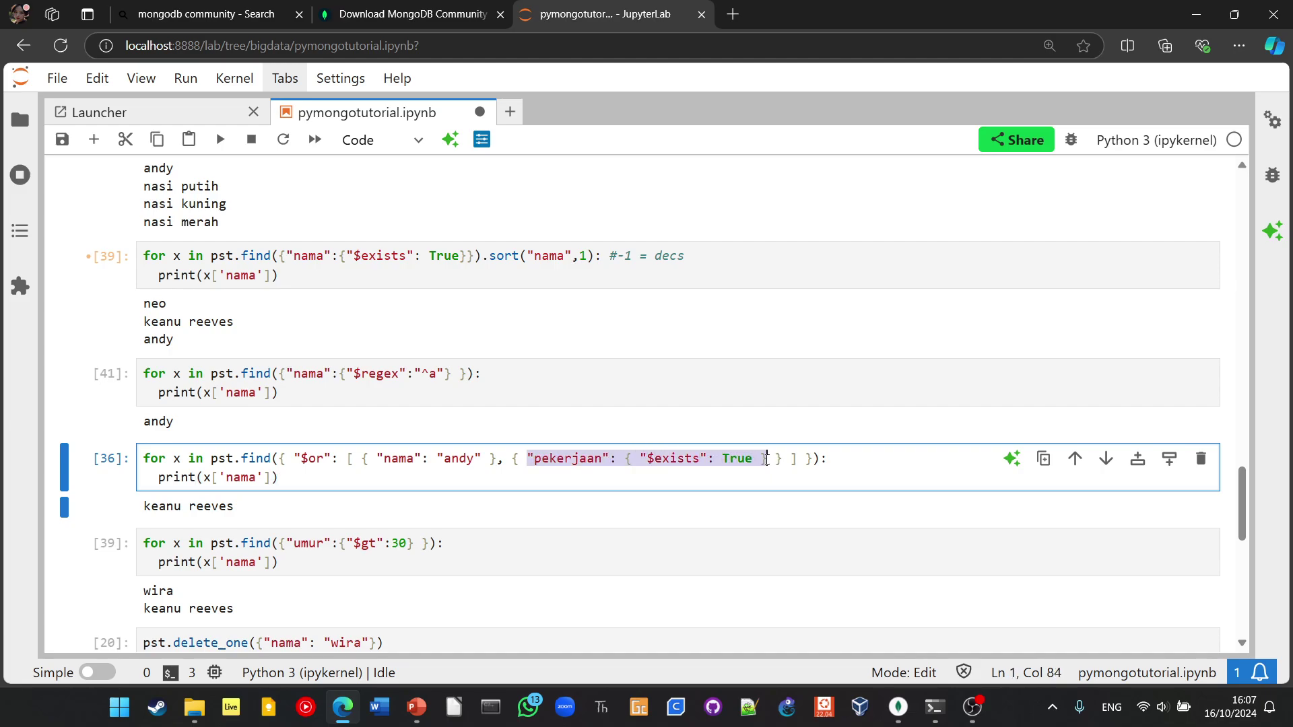
click(294, 486)
key(shift+Return)
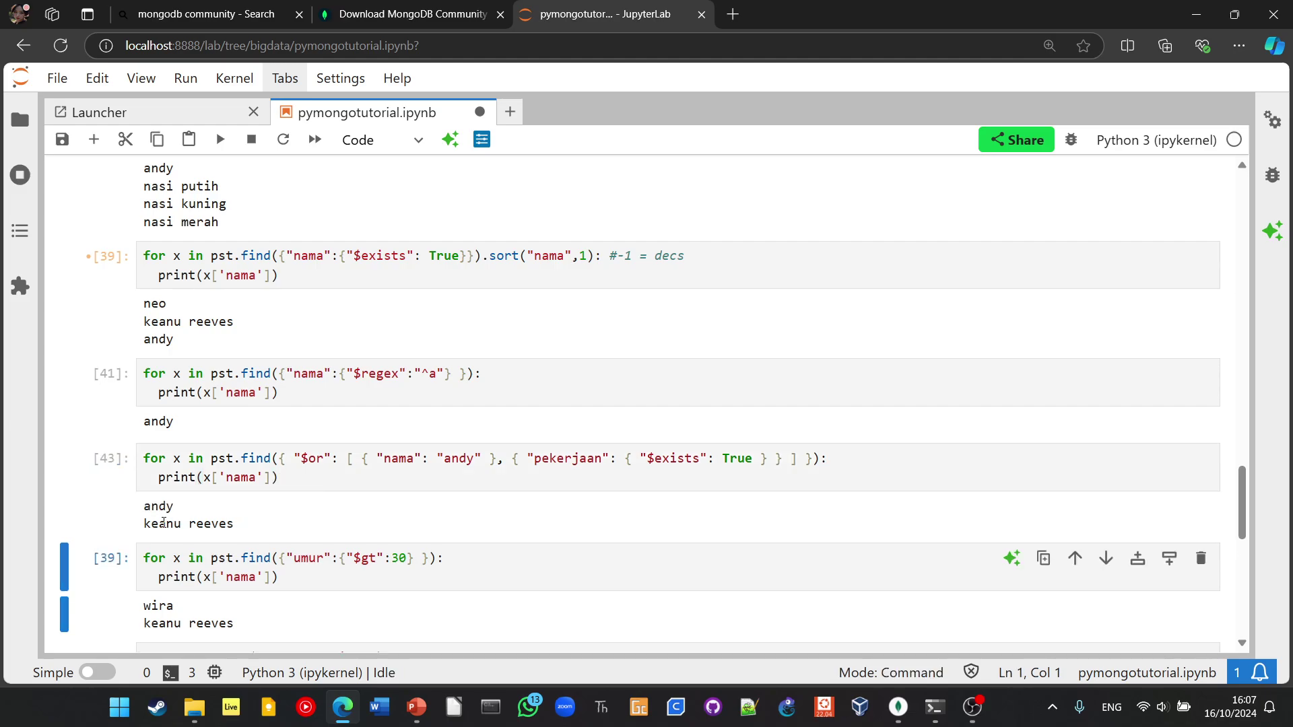
scroll(509, 438, up, 10)
scroll(508, 439, up, 3)
scroll(508, 438, up, 2)
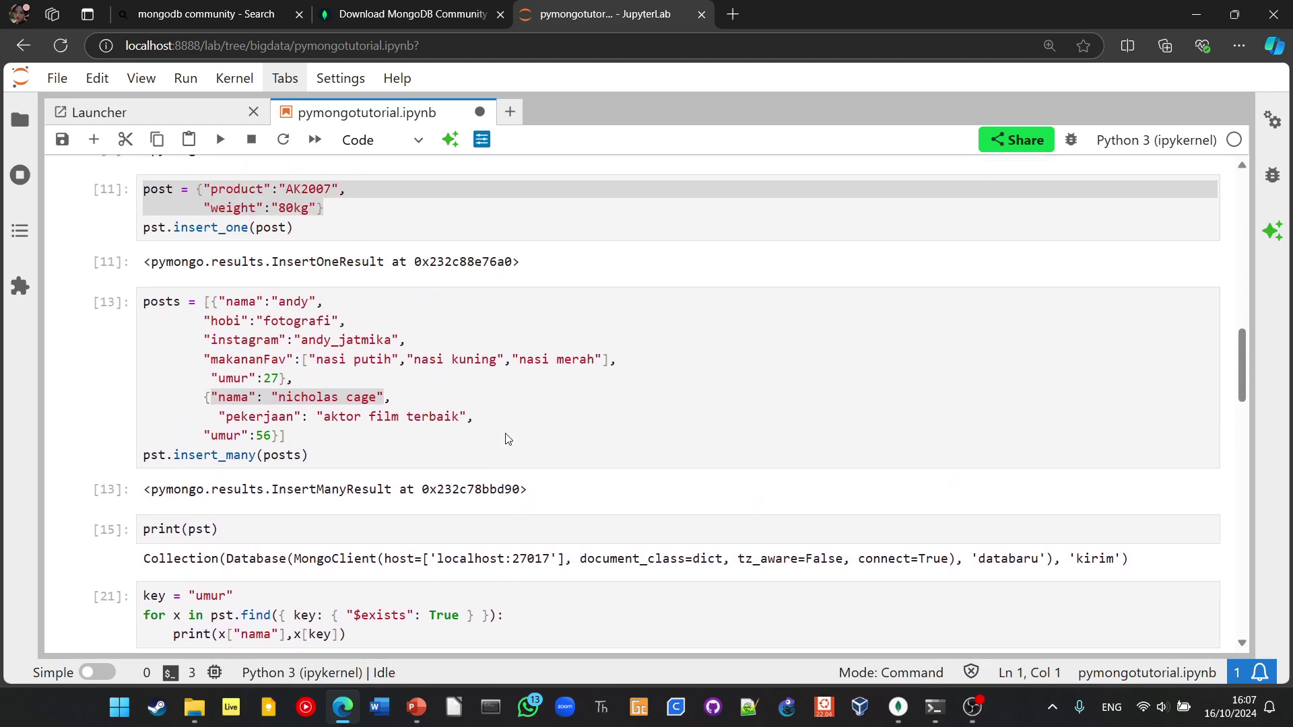
- Point out the $or and $gt operators, then rerun the umur $gt 30 query
drag(225, 416, 440, 396)
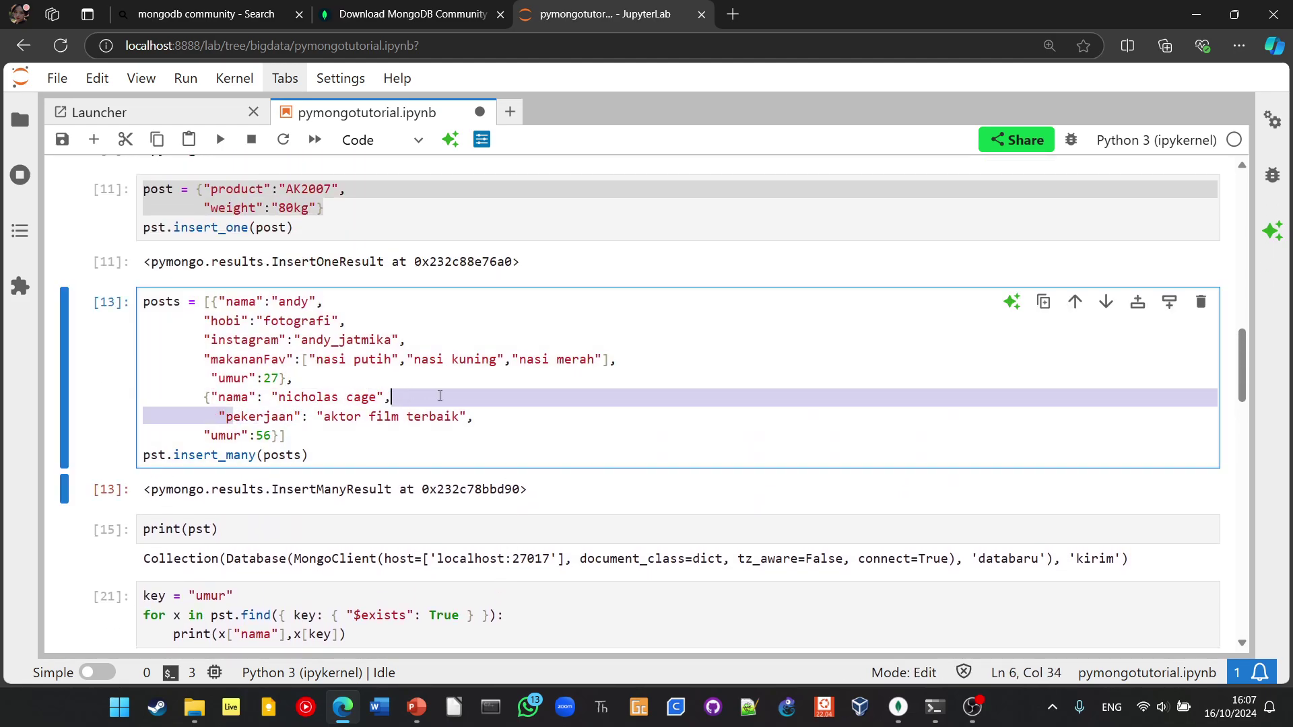
click(475, 417)
scroll(470, 508, down, 6)
scroll(469, 509, down, 6)
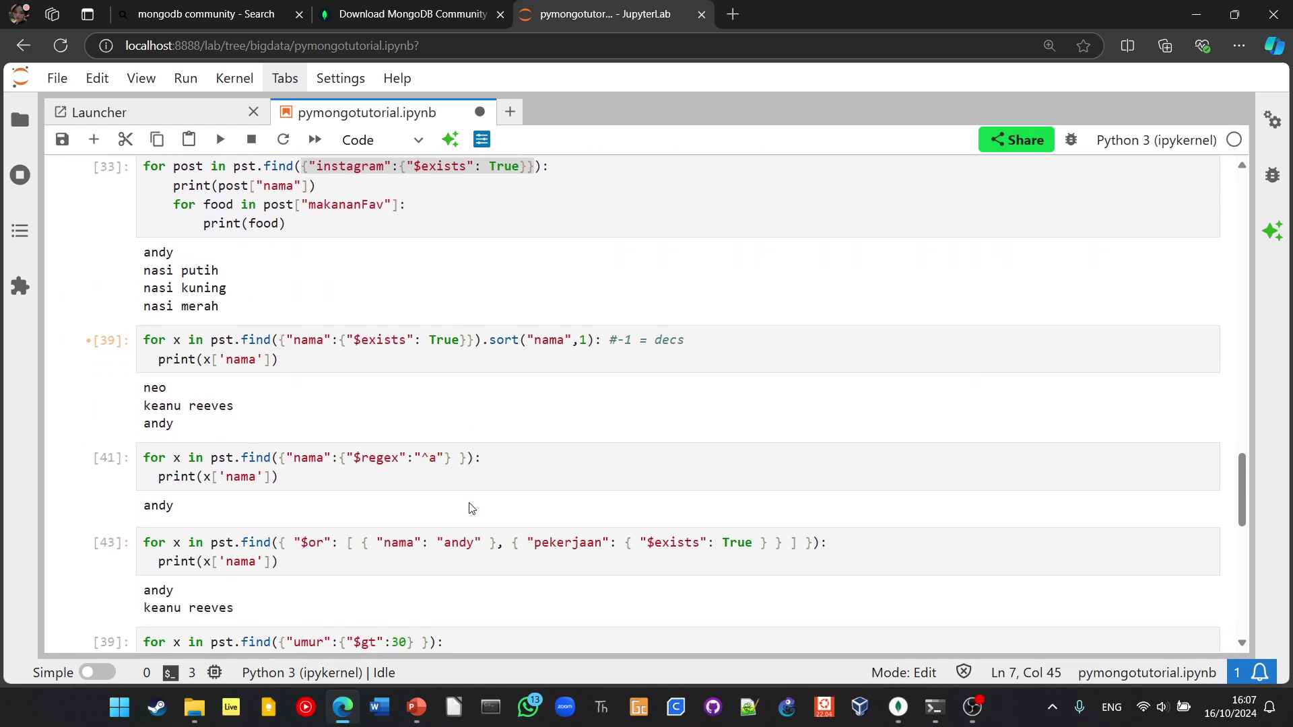
scroll(469, 509, up, 2)
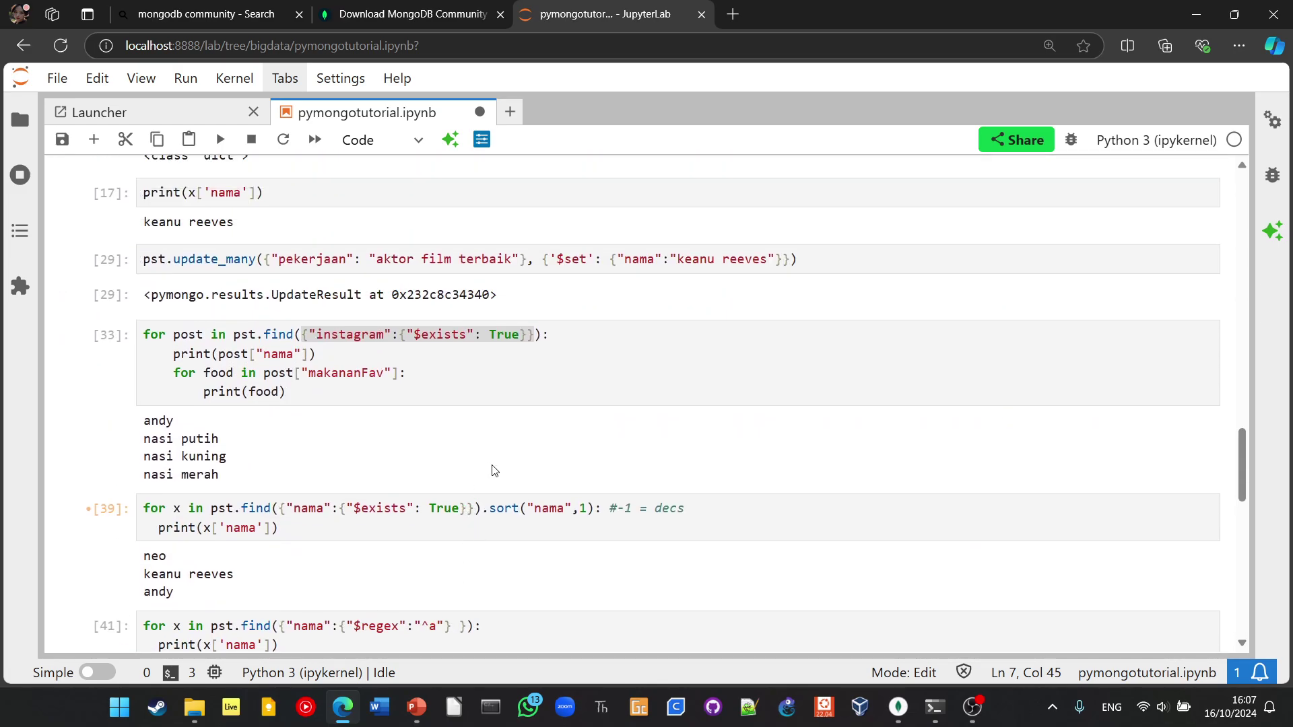
scroll(516, 434, down, 3)
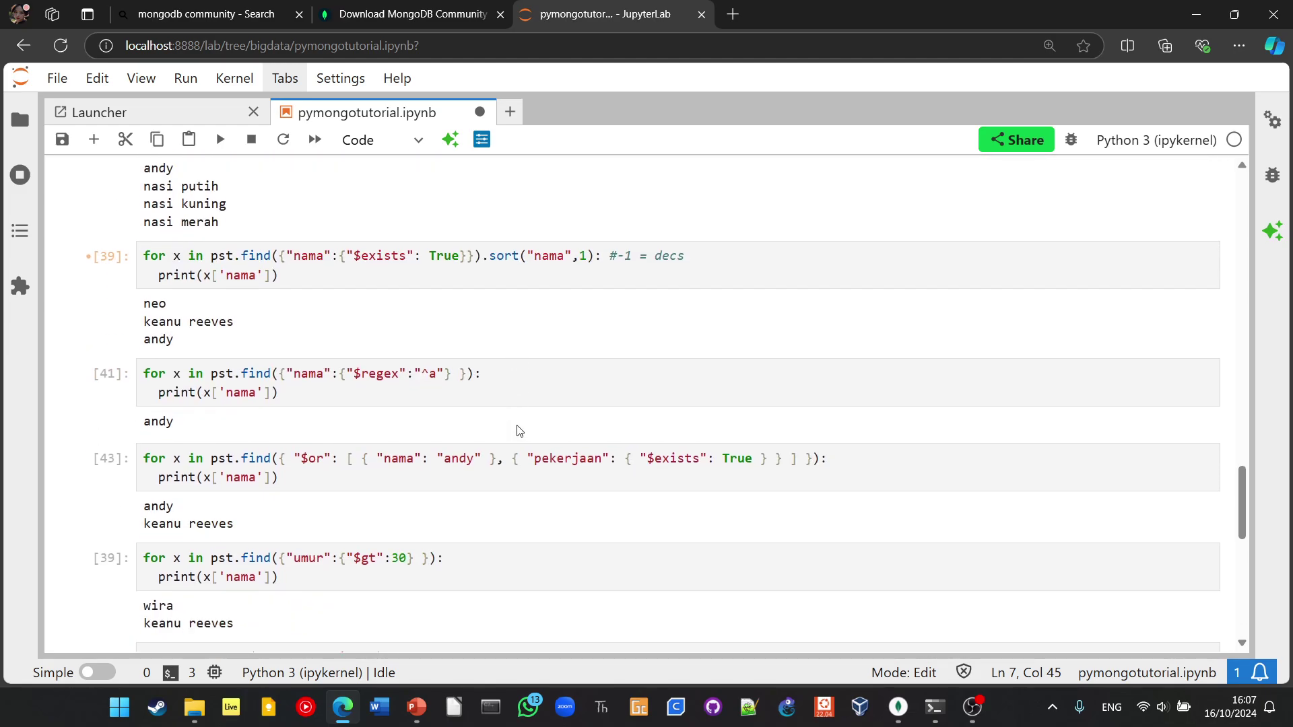
scroll(516, 432, down, 1)
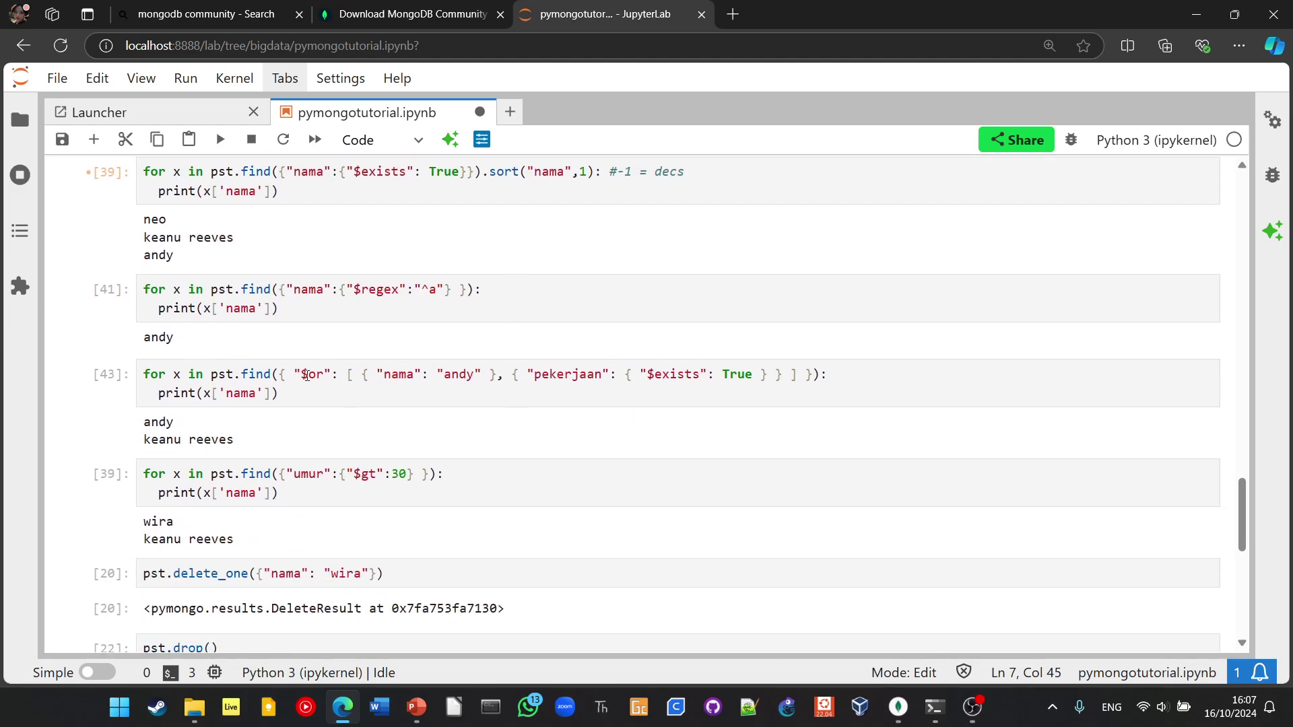
click(306, 375)
double_click(313, 376)
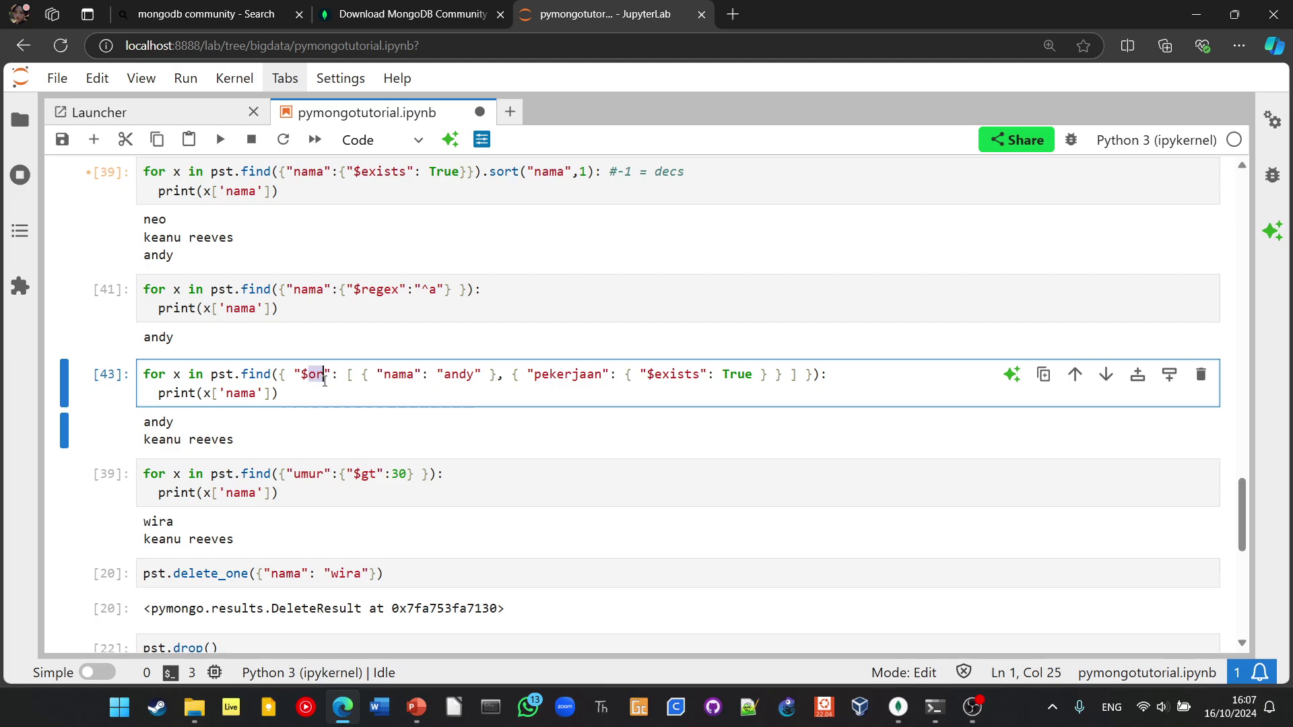
click(297, 501)
click(368, 475)
double_click(369, 475)
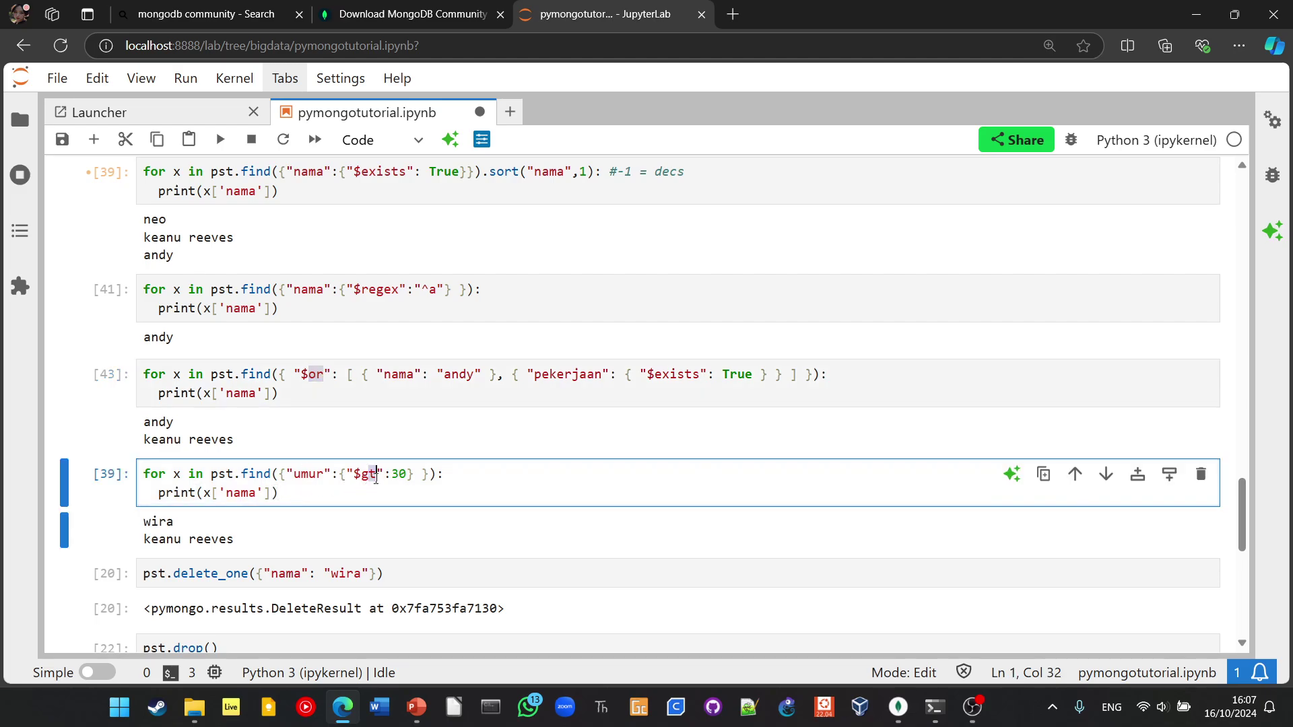
click(375, 483)
key(shift+Return)
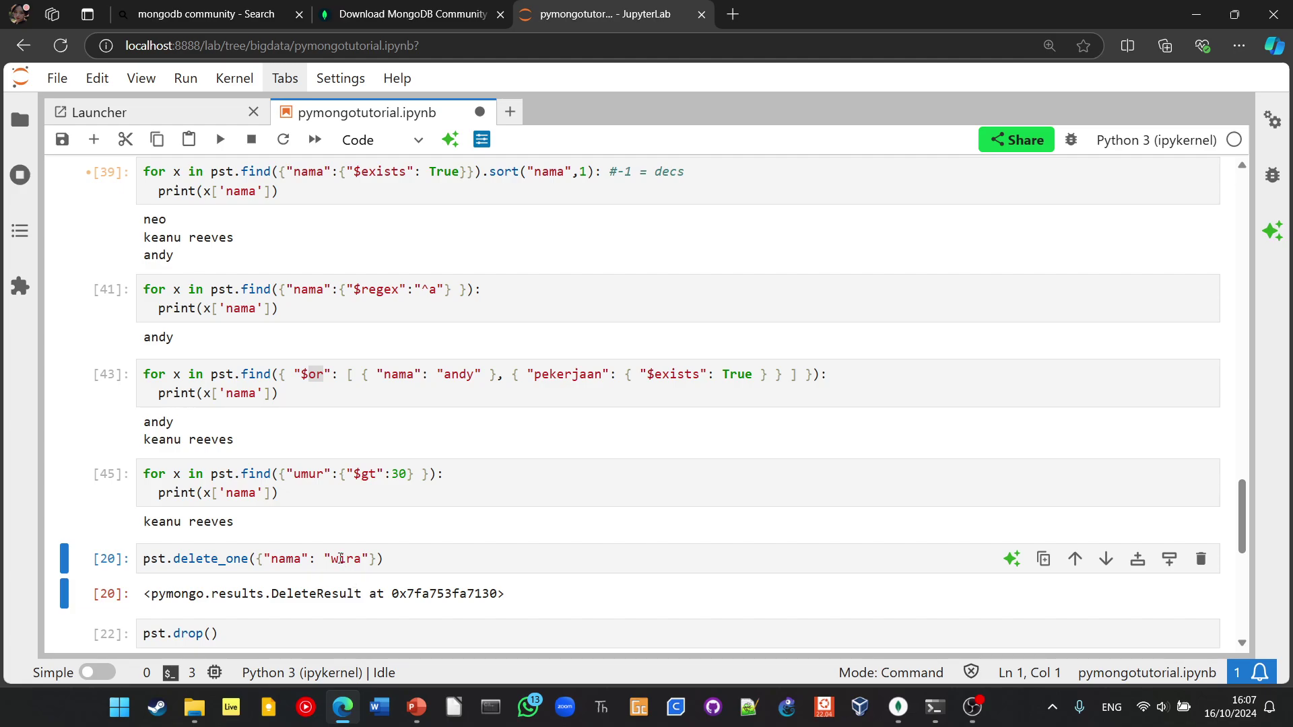
- Point the delete_one filter on nama at 'neo' instead of 'wira' and re-run it
drag(331, 557, 362, 556)
text(n)
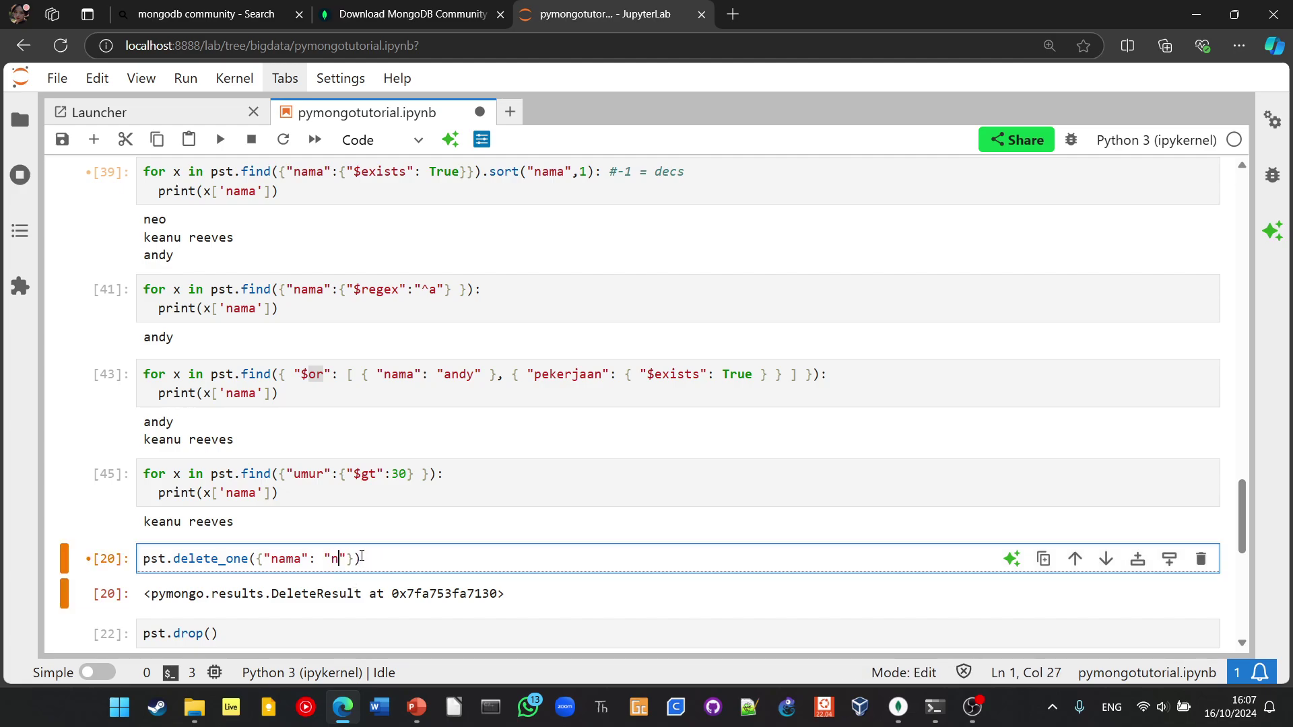
text(eo)
drag(256, 559, 309, 559)
scroll(406, 546, down, 1)
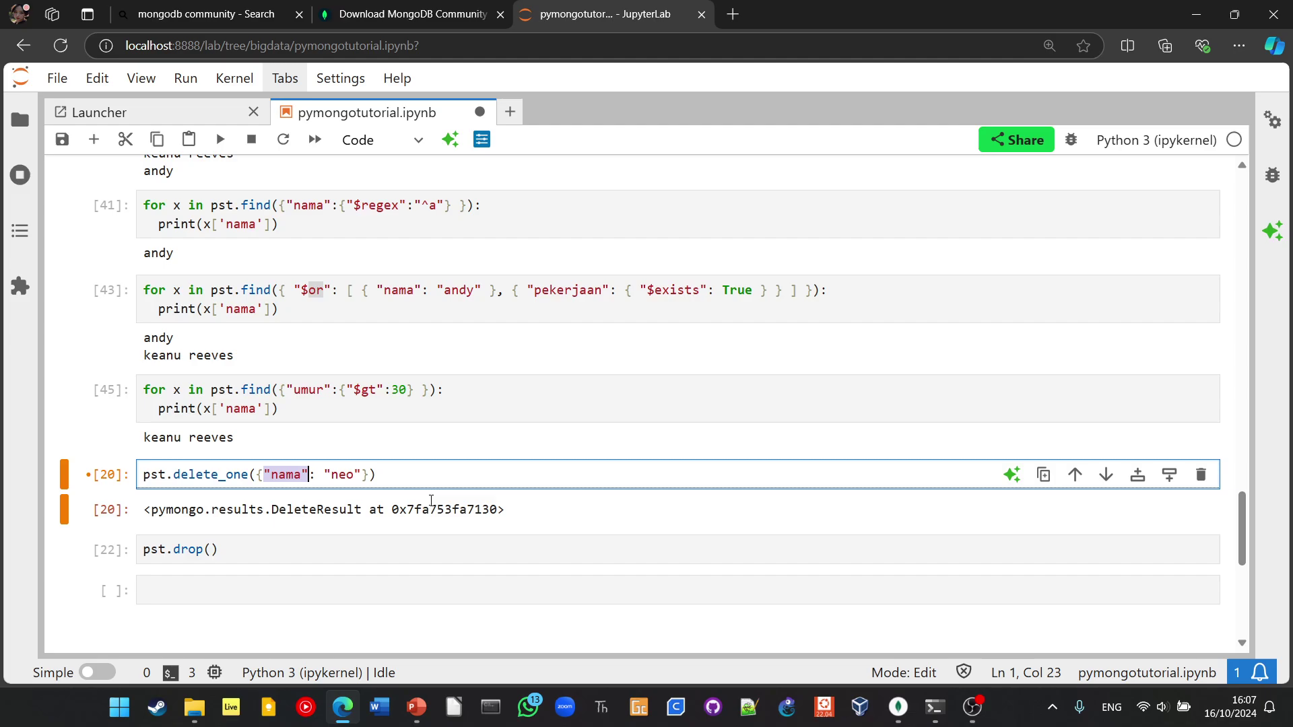
click(436, 476)
key(shift+Return)
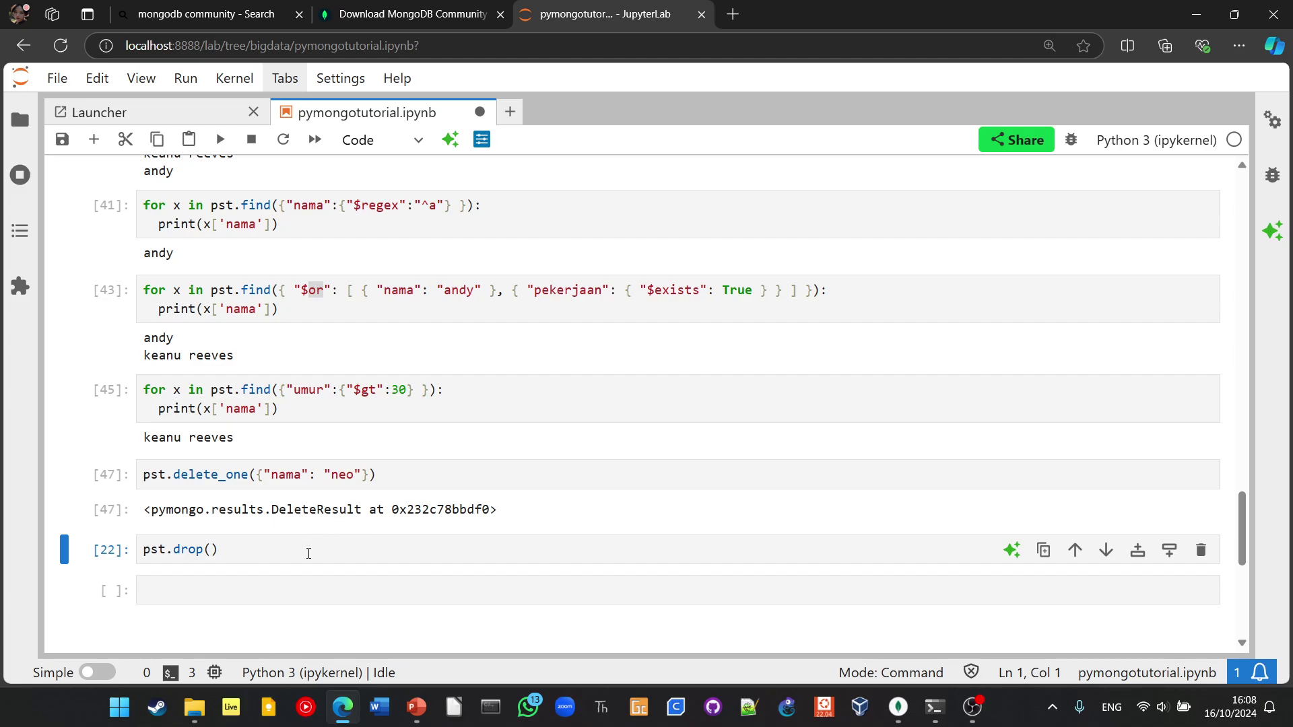
scroll(308, 553, down, 1)
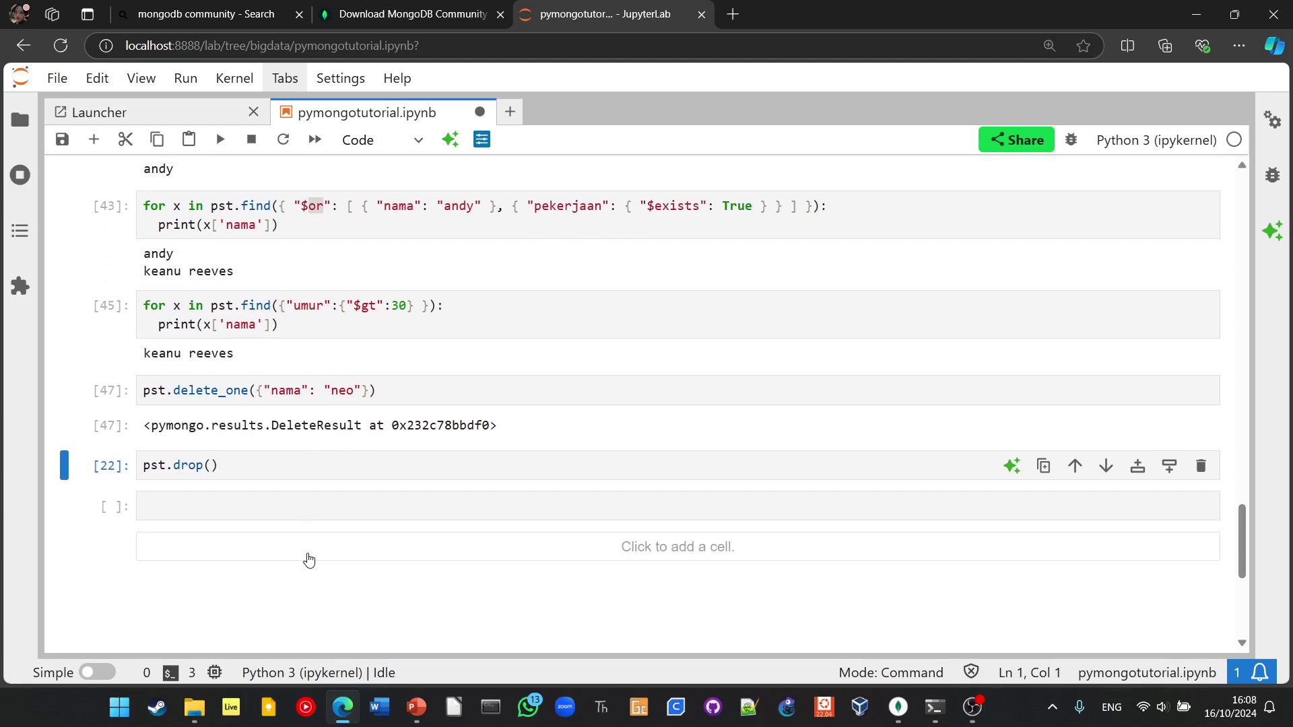
scroll(309, 560, up, 5)
scroll(308, 559, up, 5)
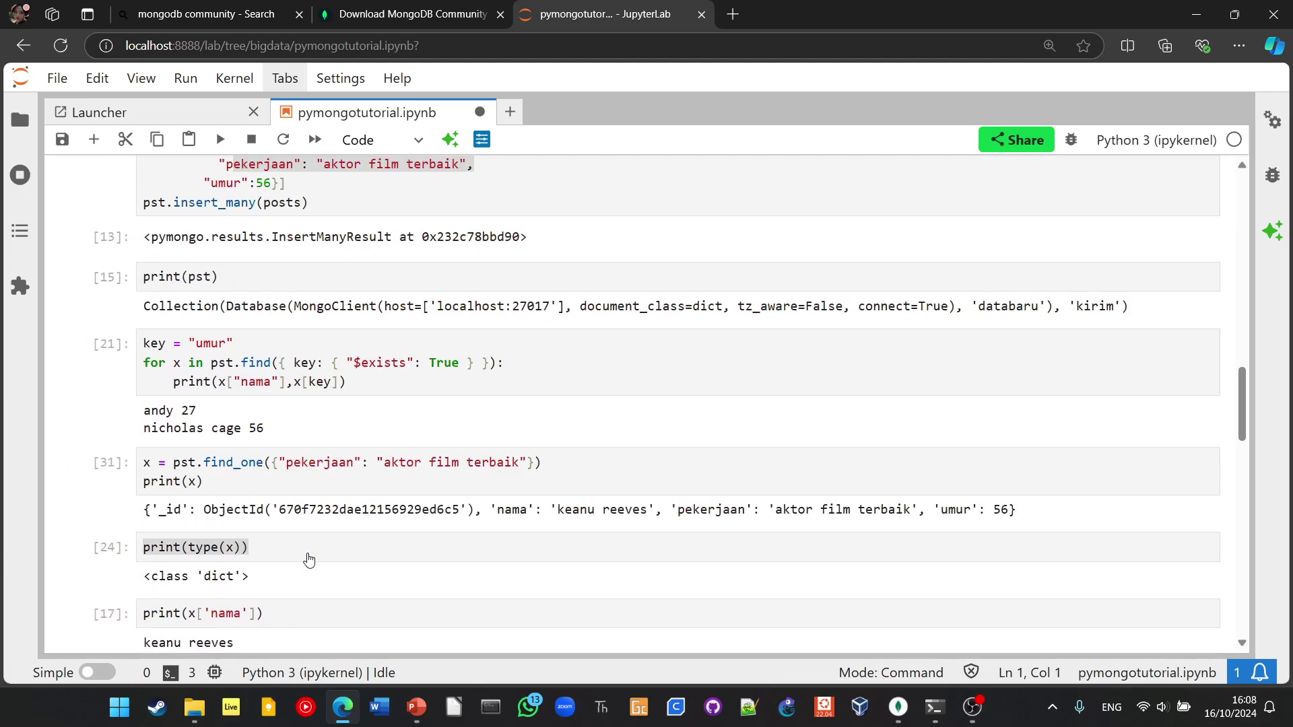
scroll(309, 560, up, 5)
scroll(308, 559, up, 5)
scroll(308, 561, up, 4)
scroll(309, 560, down, 2)
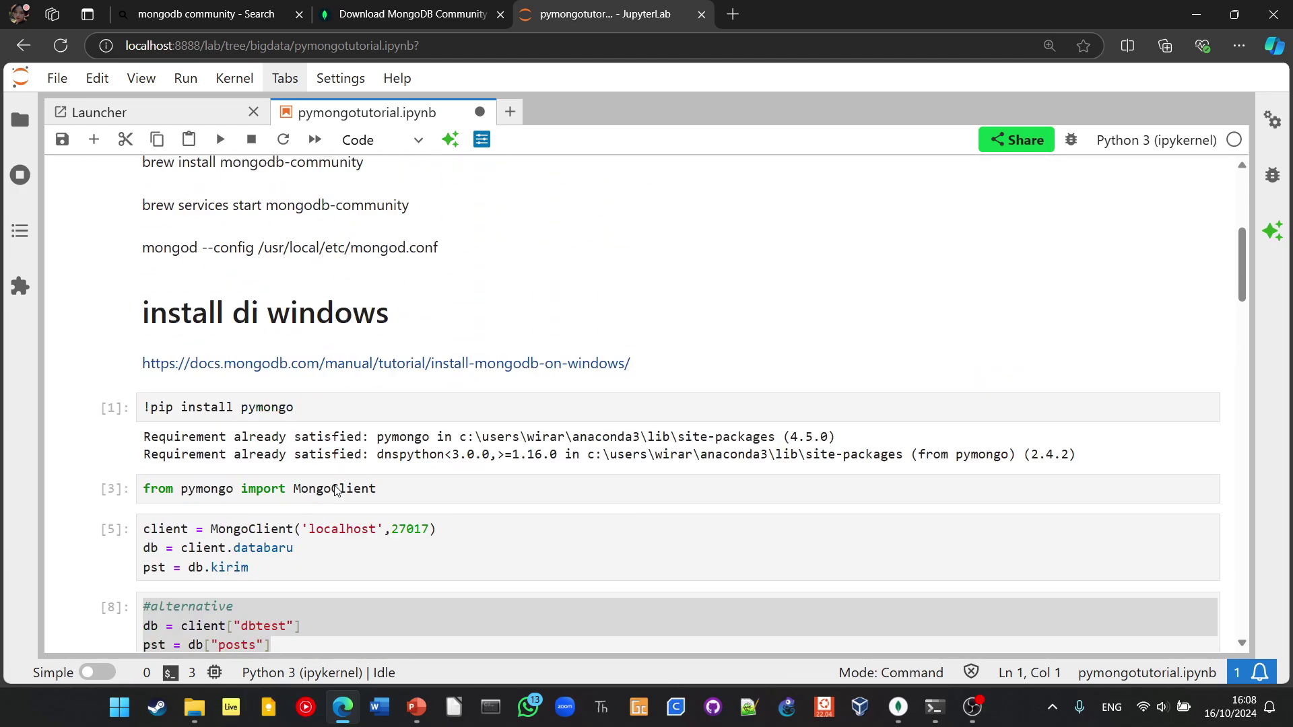
scroll(309, 560, down, 2)
scroll(335, 484, down, 1)
- Look back over the neo insert_one and umur exists cells, then bring OBS Studio forward
click(339, 494)
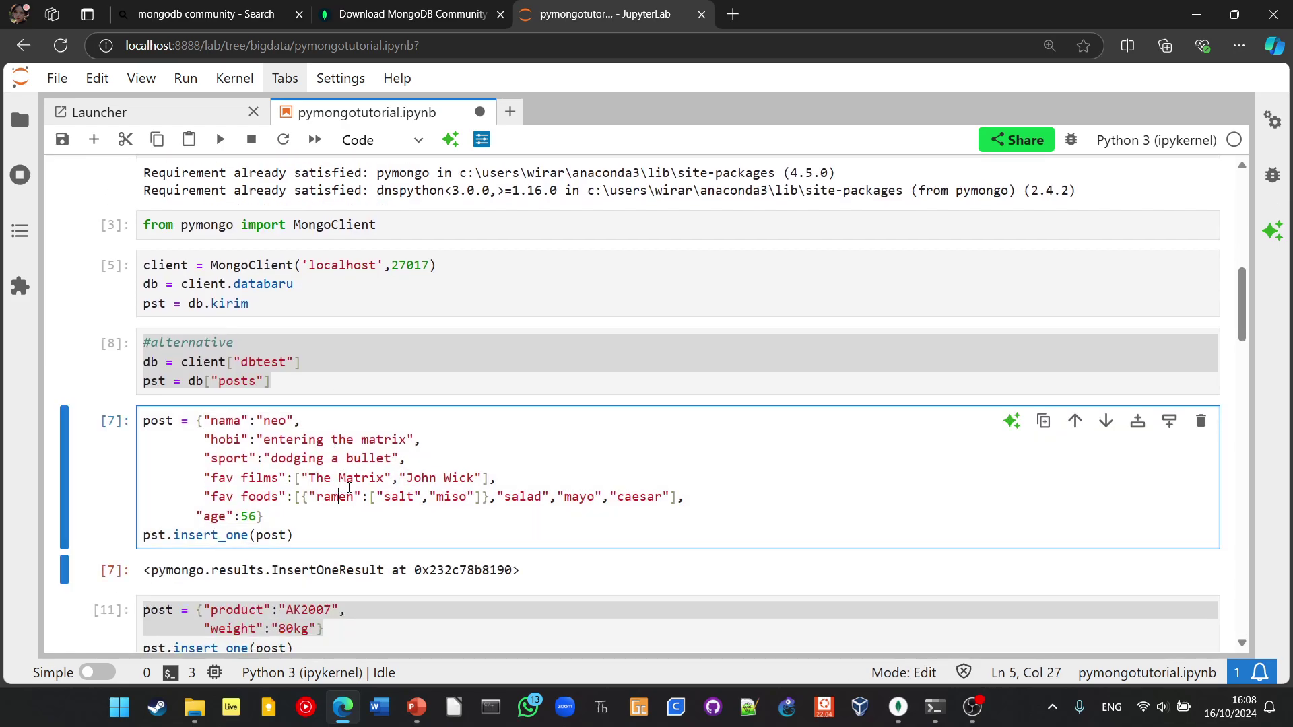
scroll(384, 488, down, 3)
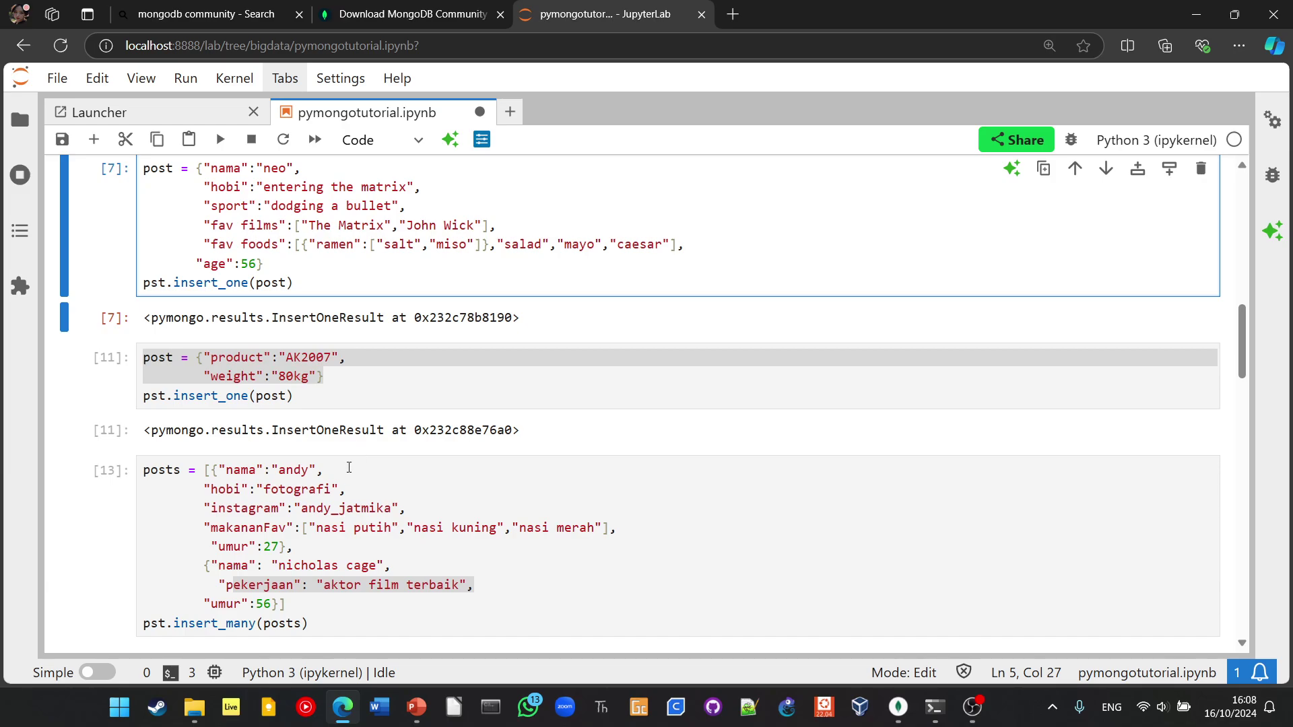
scroll(349, 469, up, 2)
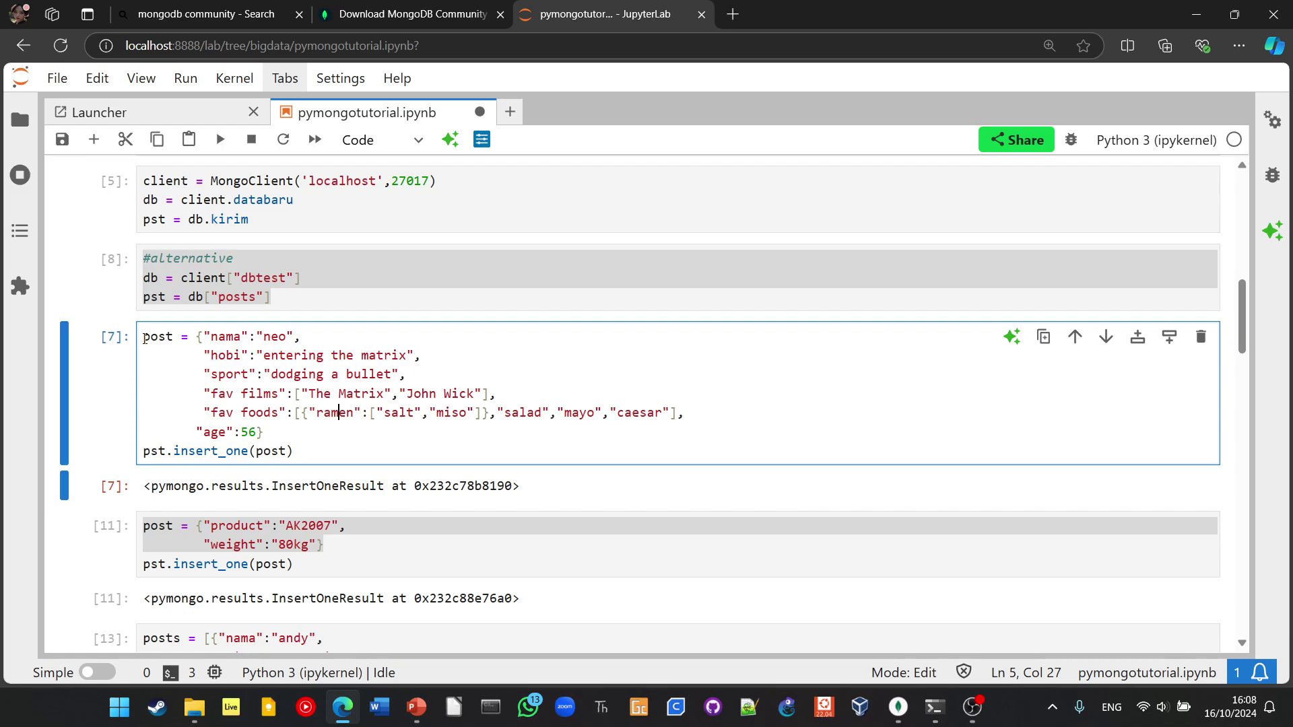
scroll(152, 408, down, 4)
mouse_move(146, 317)
mouse_down()
mouse_move(334, 453)
mouse_move(107, 336)
mouse_up()
scroll(334, 454, up, 4)
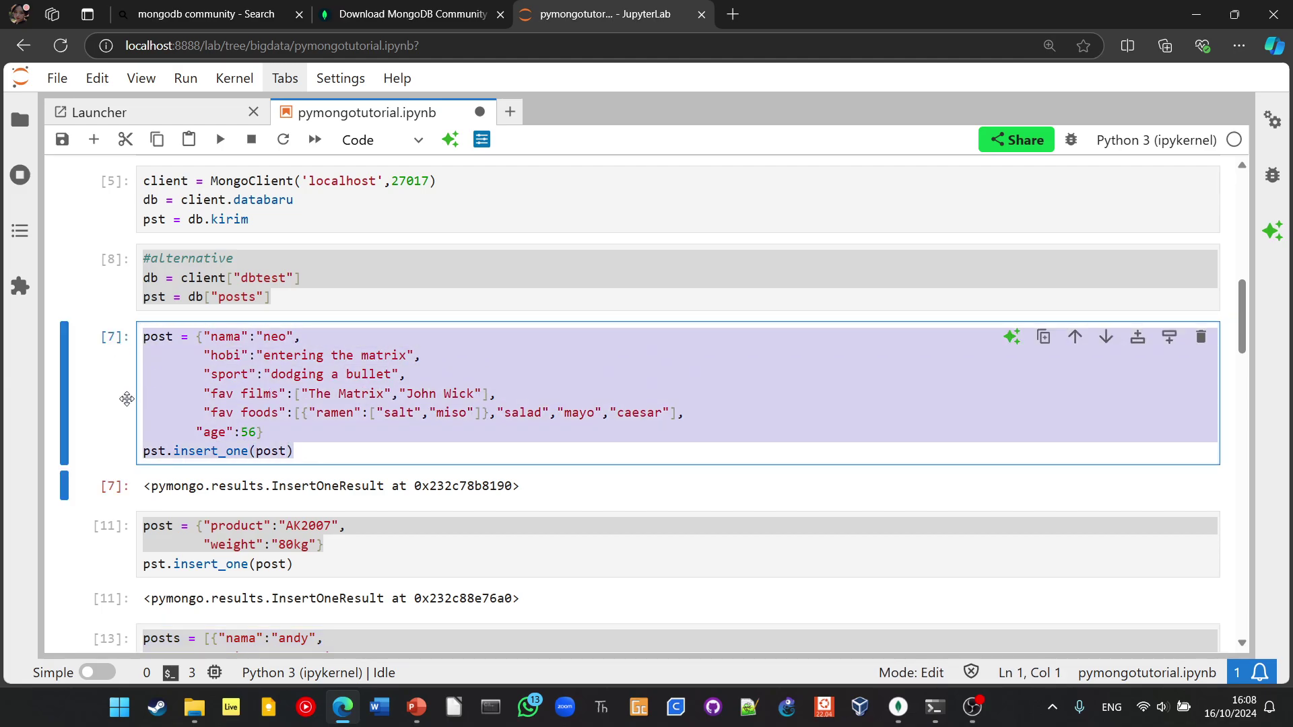
click(172, 354)
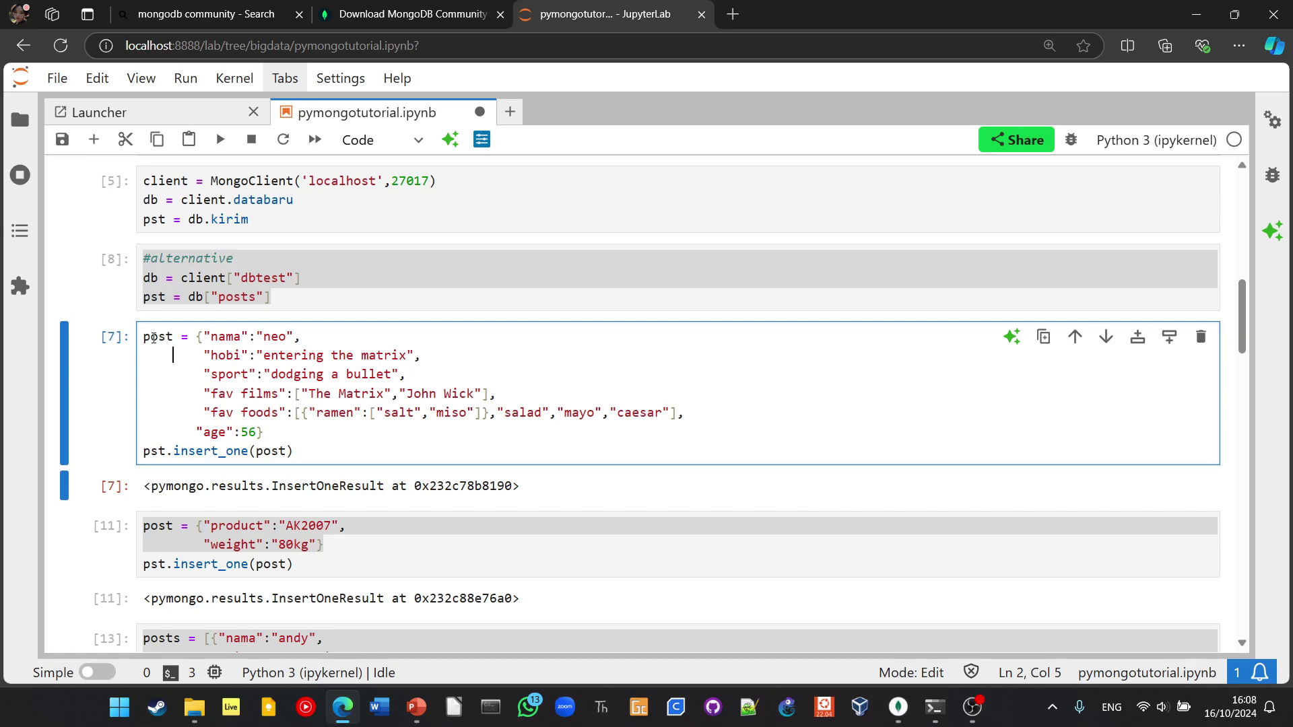
drag(143, 336, 330, 446)
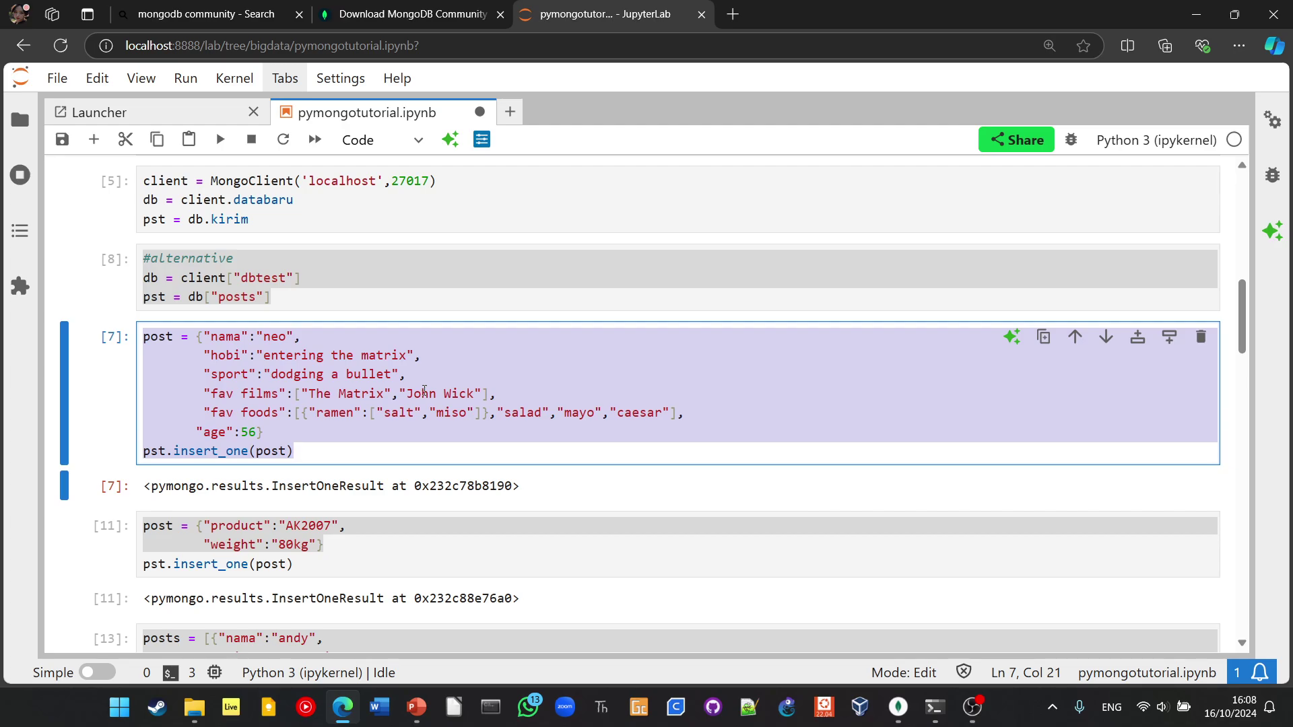
scroll(379, 394, down, 3)
scroll(378, 399, down, 1)
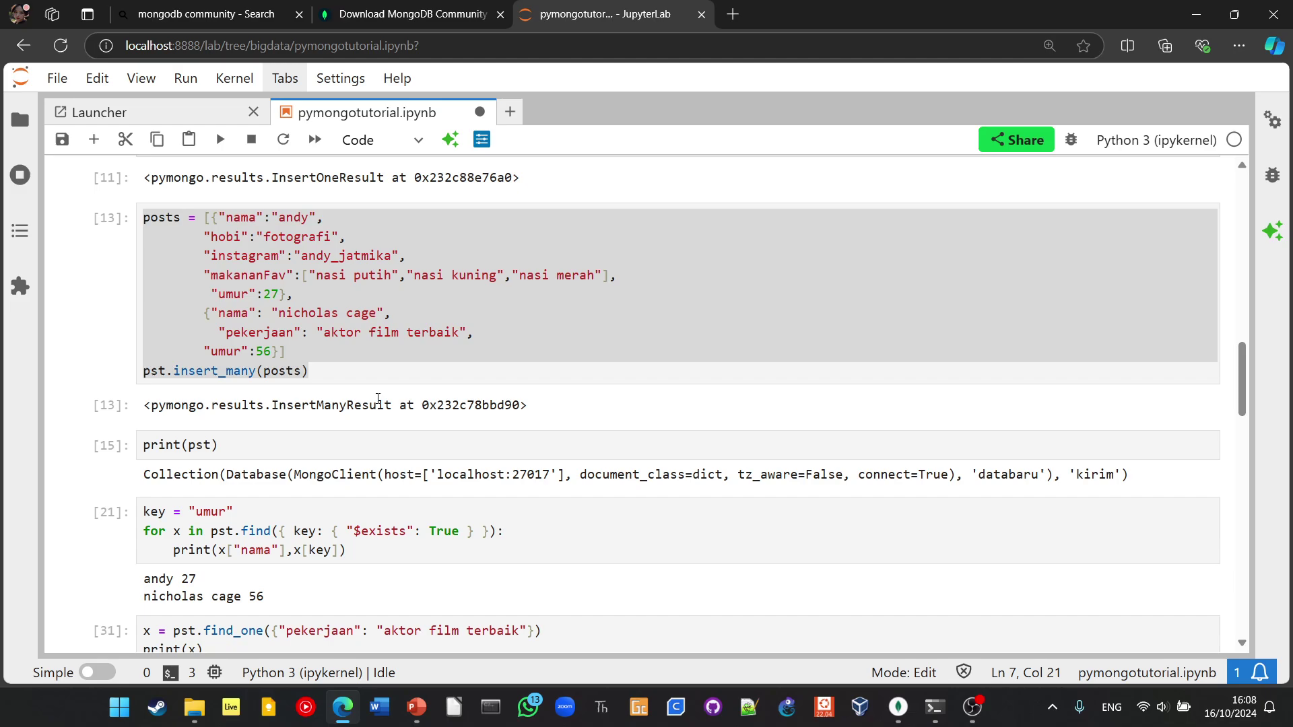
scroll(377, 399, down, 1)
mouse_move(345, 466)
mouse_down()
mouse_move(143, 447)
mouse_move(120, 429)
mouse_up()
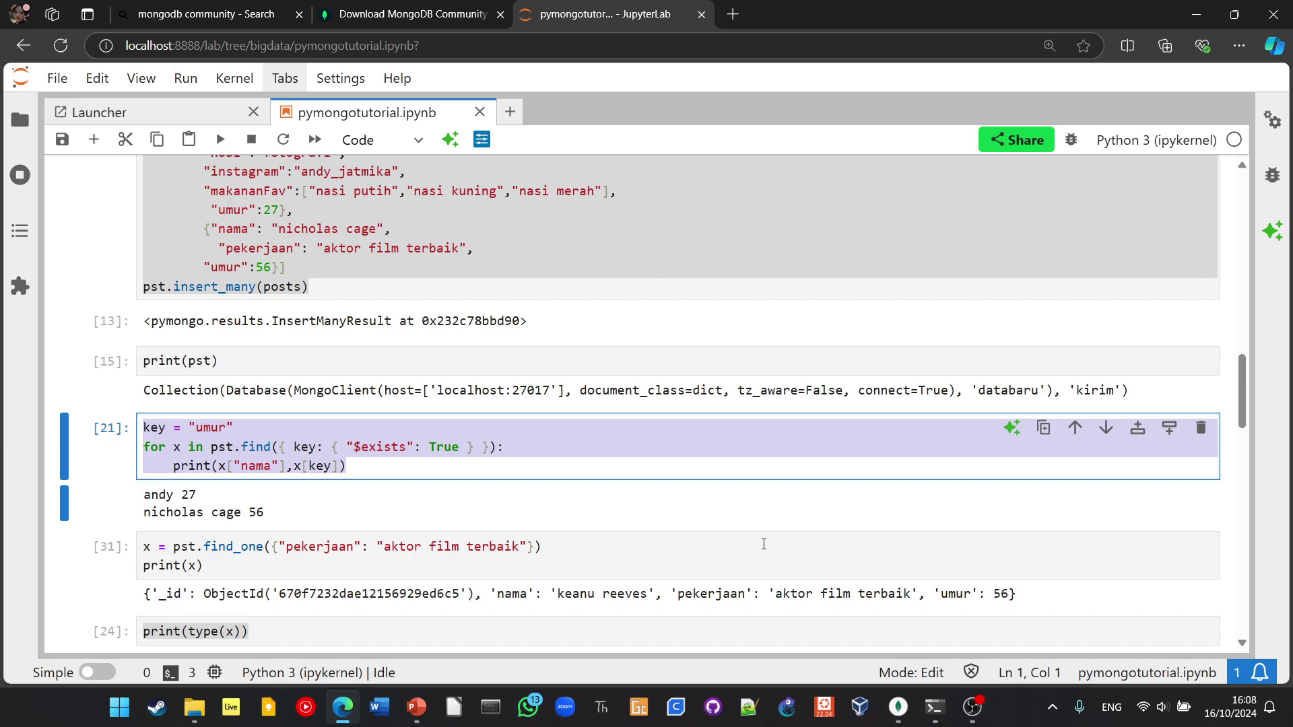
click(435, 476)
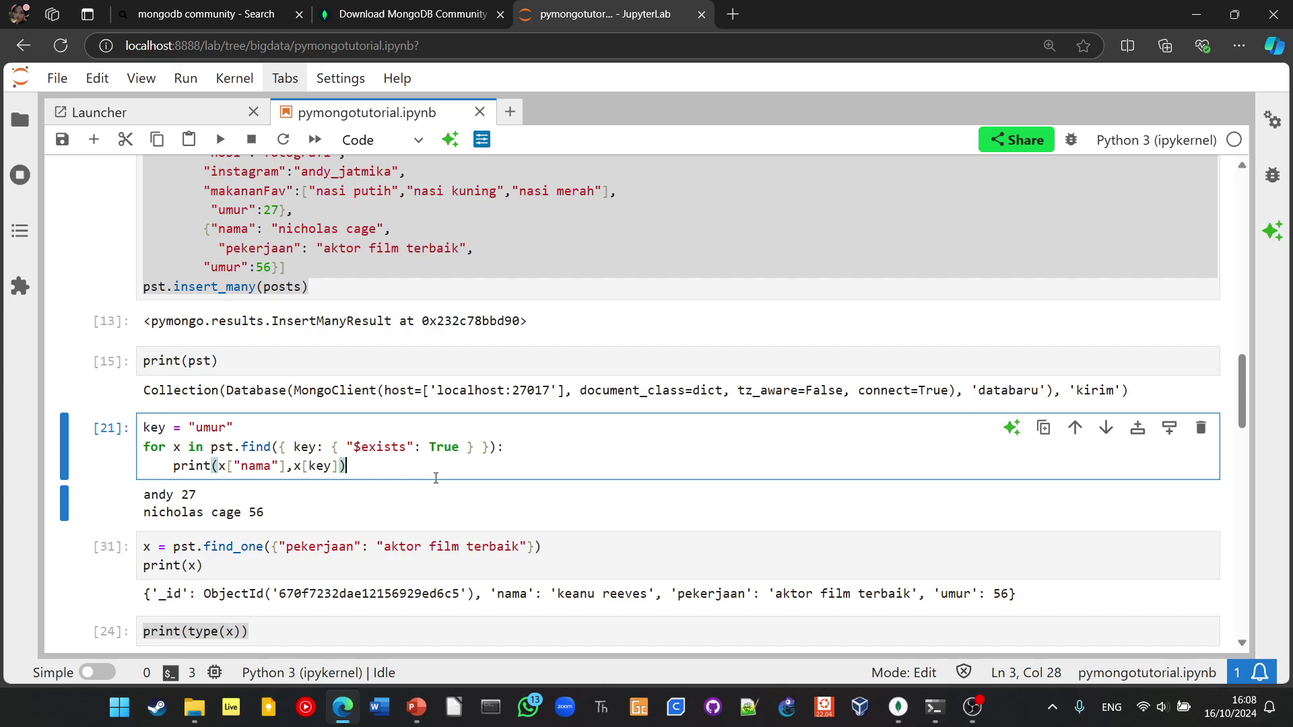
click(976, 710)
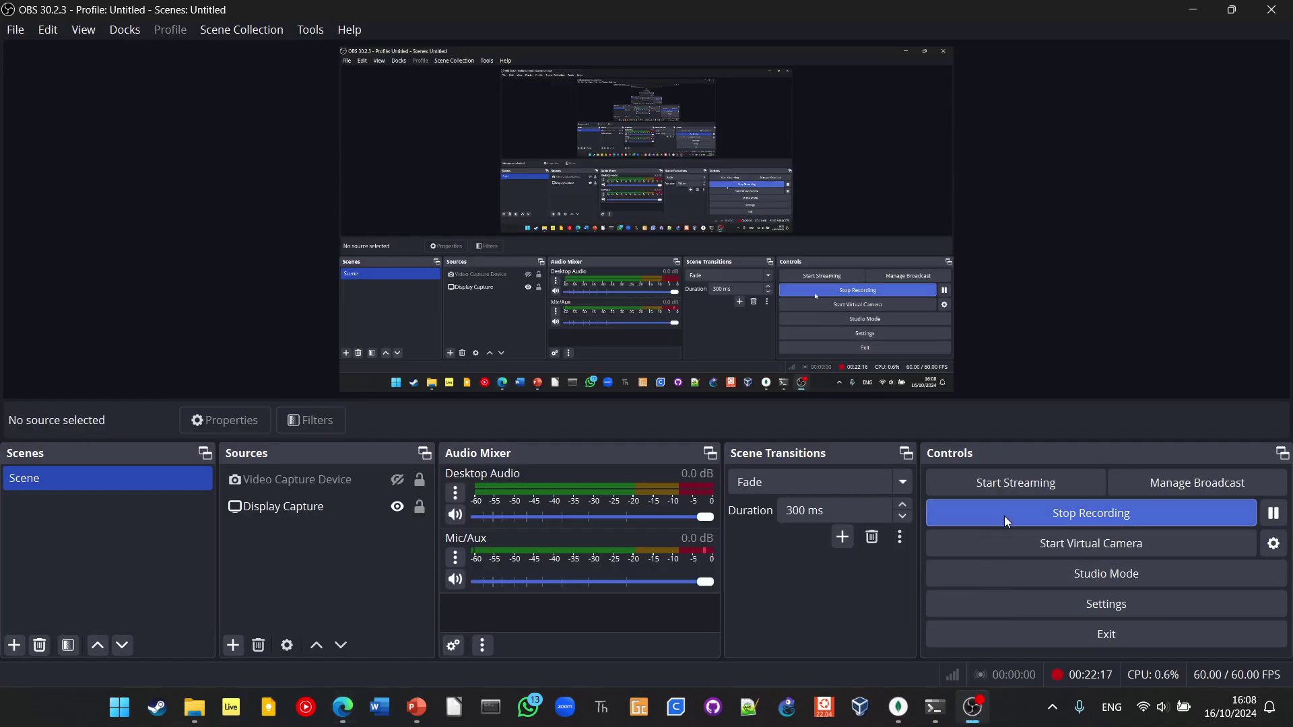